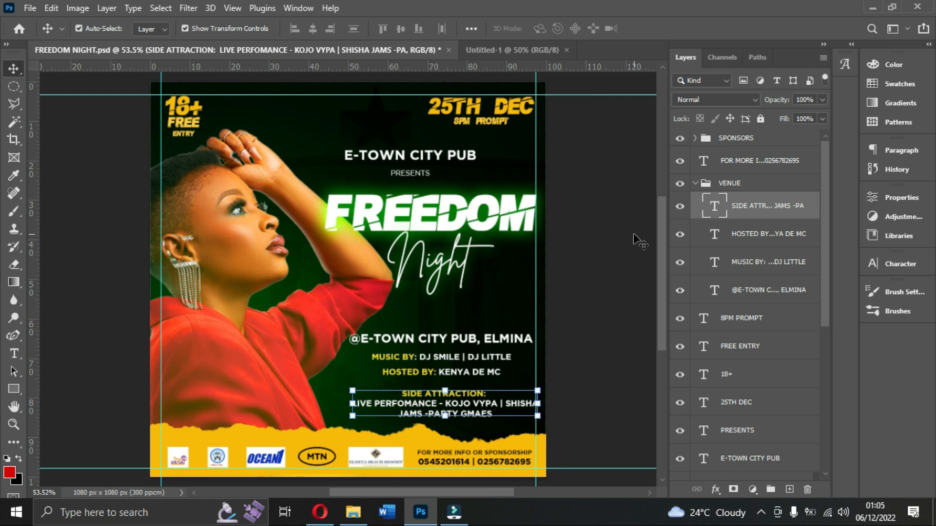
Select the flyer's yellow torn-paper strip, and switch to Opera to examine the Torn Paper Brushes download page on Brusheezy.
{"action": "left_click", "coordinate": [291, 439]}
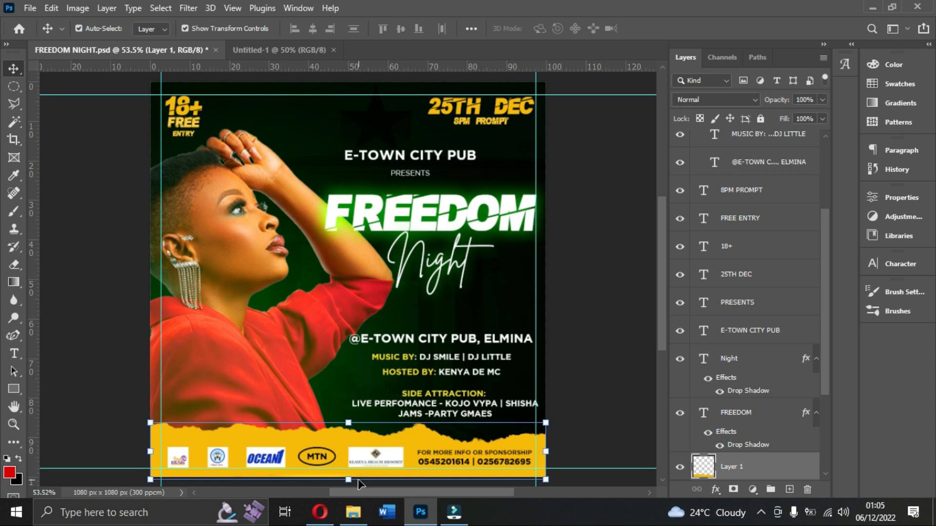
{"action": "left_click", "coordinate": [318, 512]}
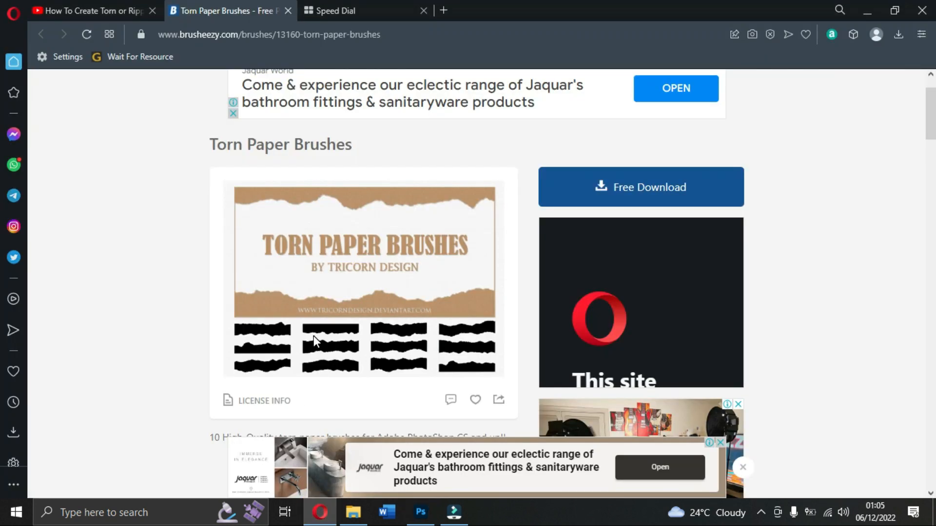
{"action": "scroll", "coordinate": [290, 235], "scroll_direction": "up", "scroll_amount": 1}
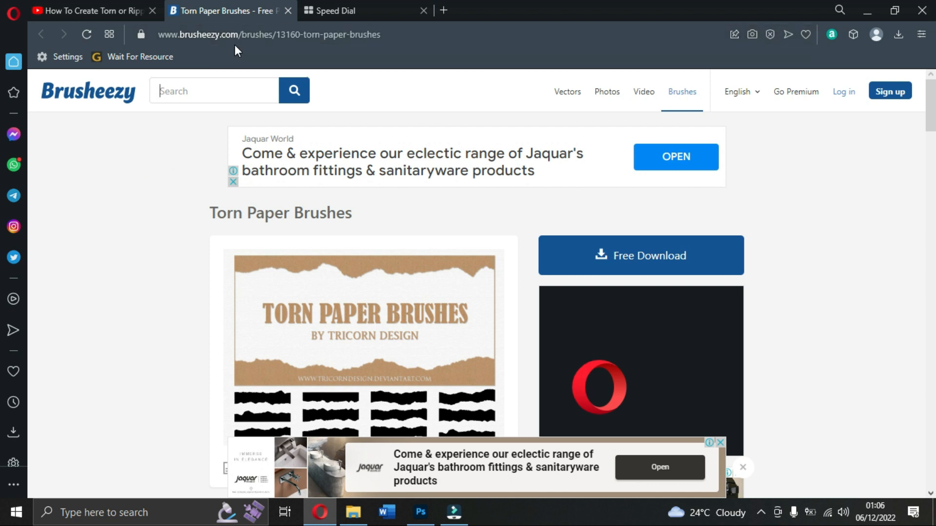
{"action": "left_click", "coordinate": [294, 92]}
{"action": "scroll", "coordinate": [612, 276], "scroll_direction": "down", "scroll_amount": 3}
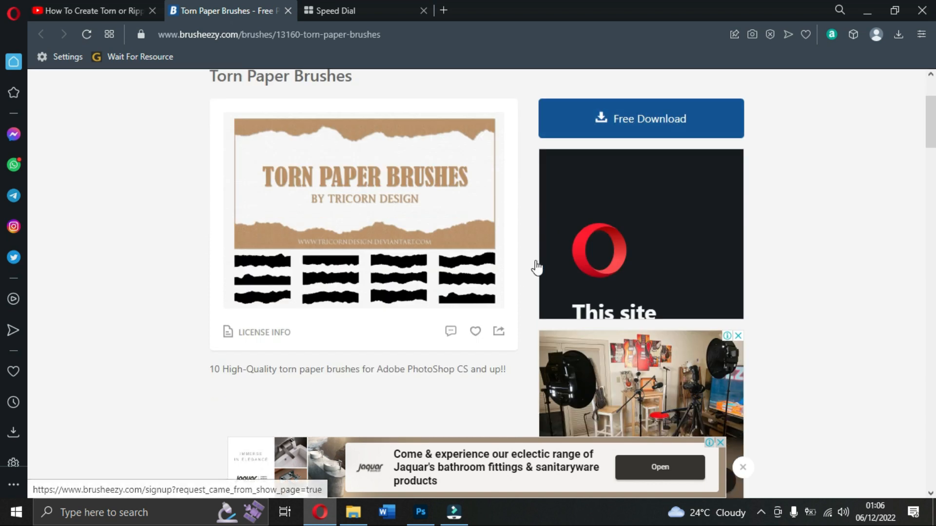
{"action": "scroll", "coordinate": [401, 317], "scroll_direction": "up", "scroll_amount": 3}
{"action": "scroll", "coordinate": [393, 317], "scroll_direction": "down", "scroll_amount": 2}
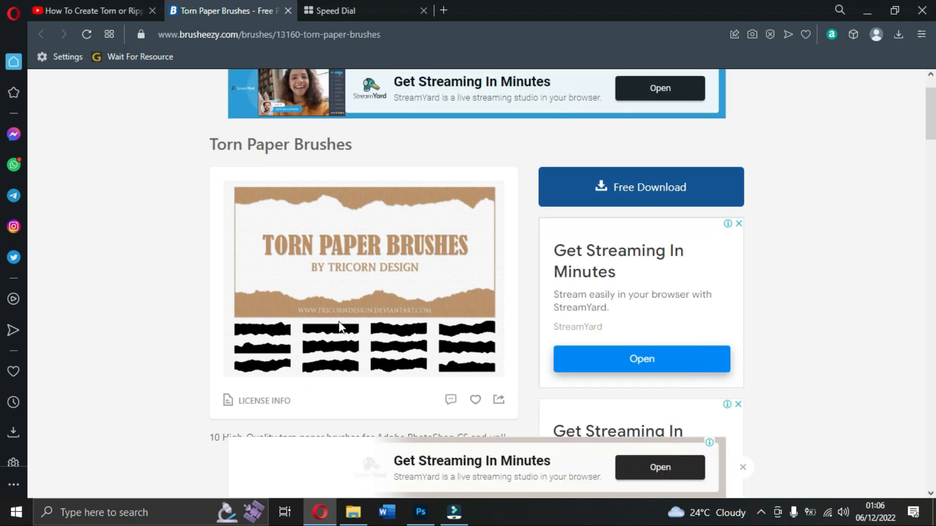
{"action": "scroll", "coordinate": [374, 331], "scroll_direction": "down", "scroll_amount": 1}
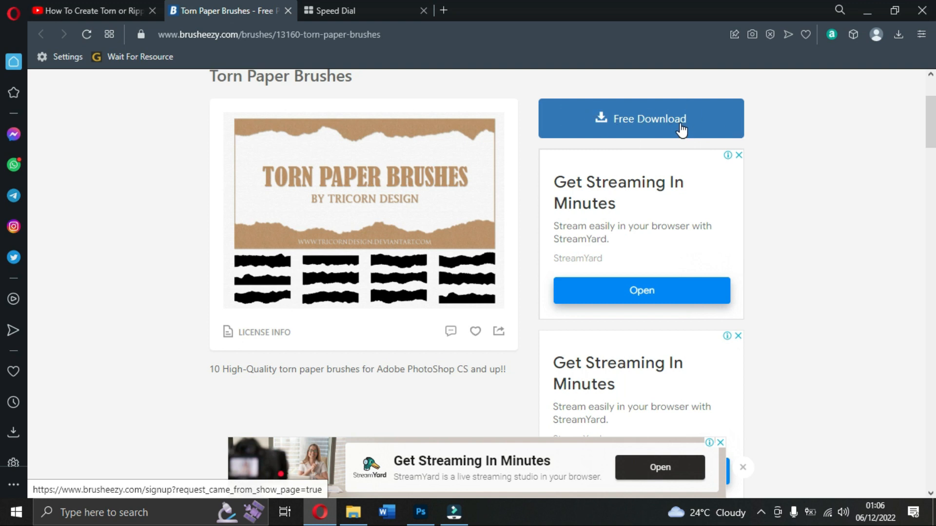
Switch to File Explorer and check the contents of the Downloads folder.
{"action": "left_click", "coordinate": [353, 512]}
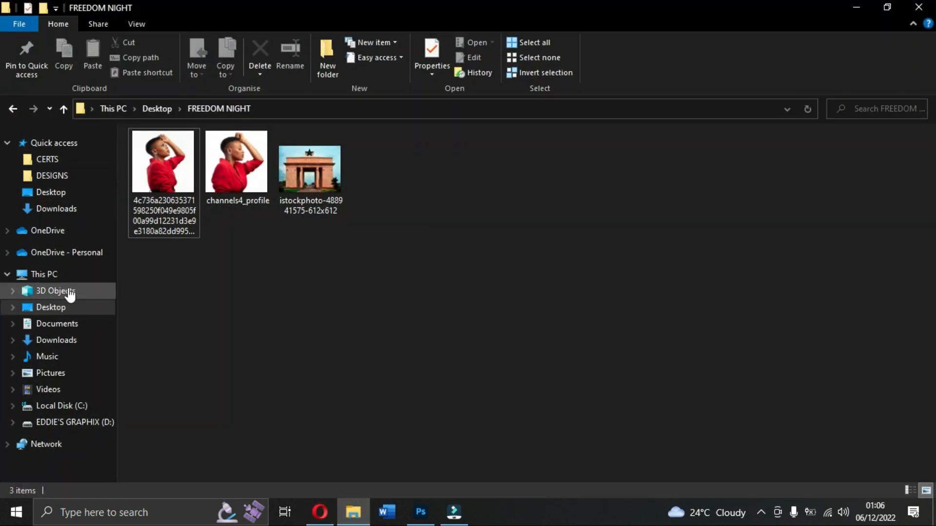
{"action": "left_click", "coordinate": [70, 340]}
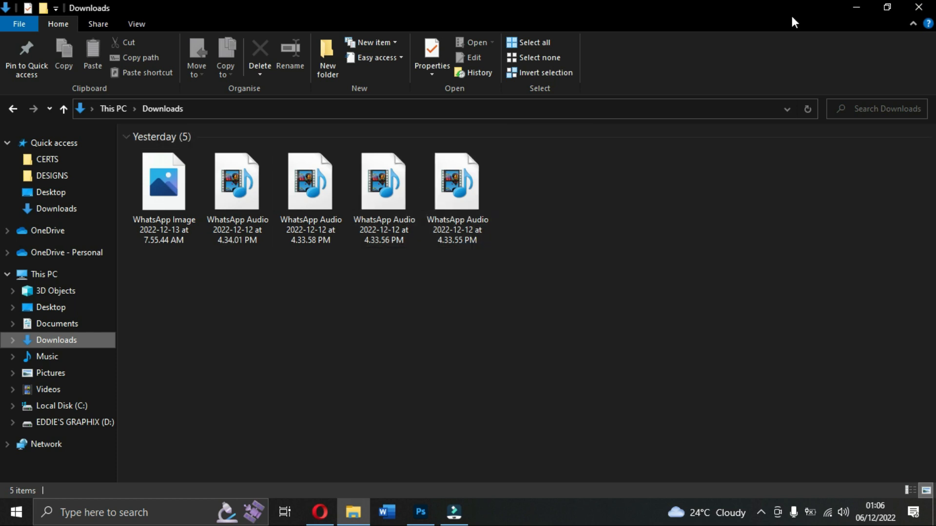
{"action": "left_click", "coordinate": [857, 7]}
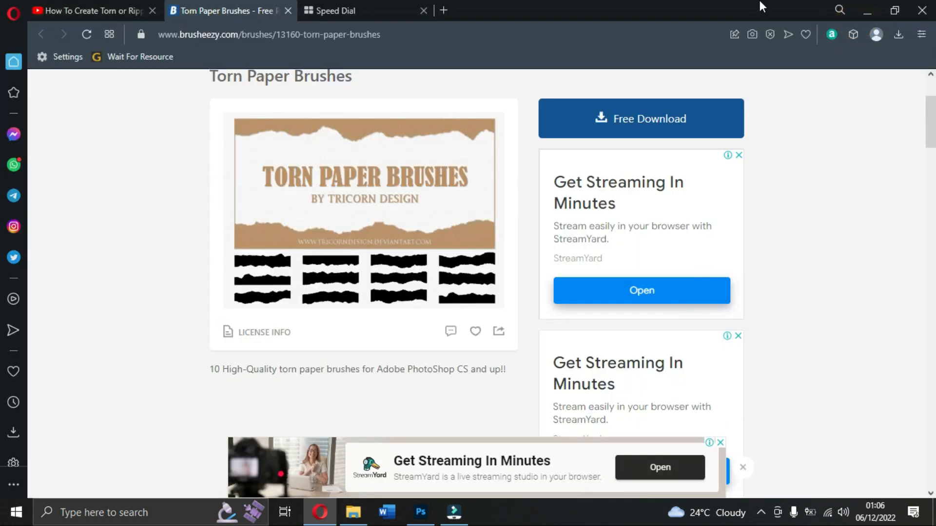
{"action": "left_click", "coordinate": [865, 6]}
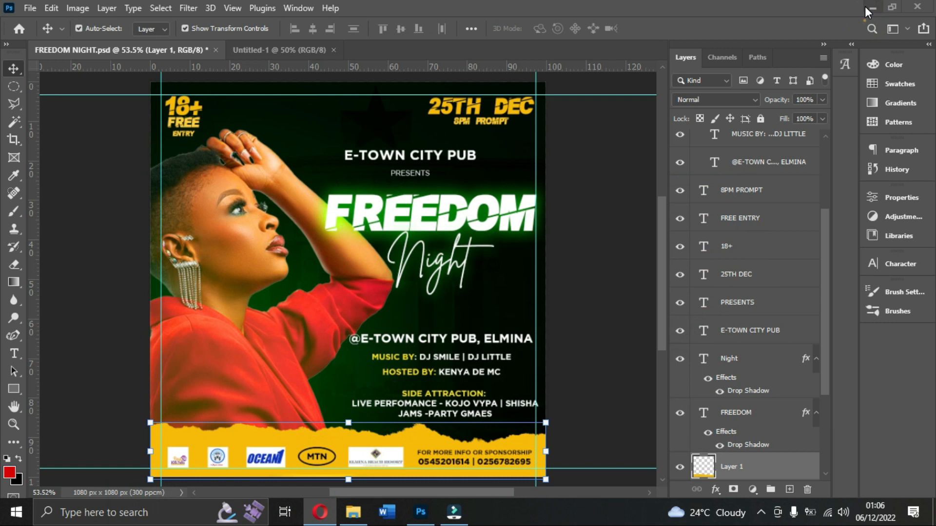
{"action": "left_click", "coordinate": [864, 7]}
{"action": "left_click", "coordinate": [867, 11]}
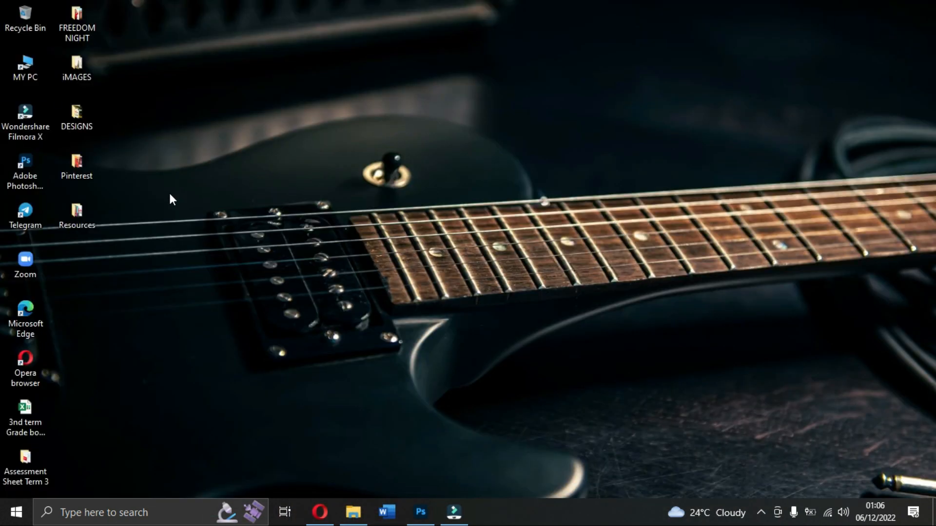
{"action": "left_click", "coordinate": [420, 511]}
{"action": "left_click", "coordinate": [318, 511]}
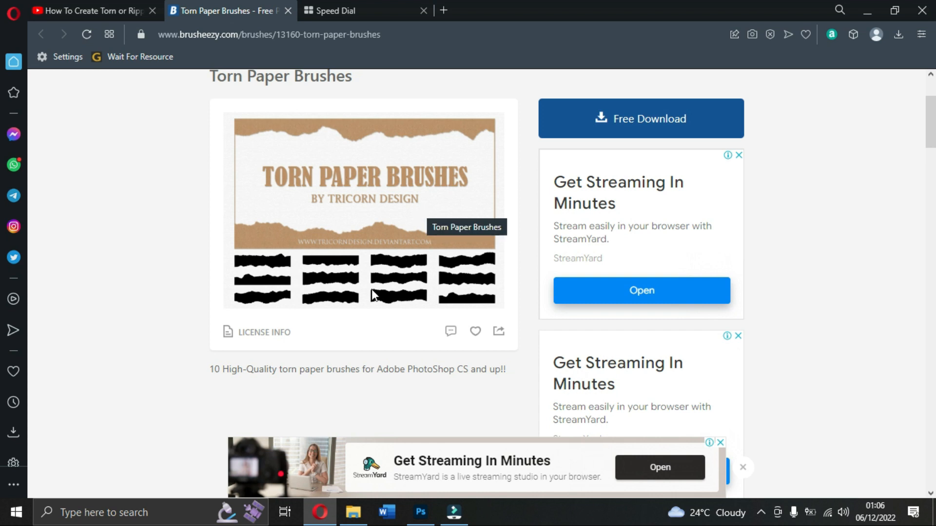
Switch to Photoshop and locate the Torn Paper Brushes group among the Brush tool's presets, ending with the Move tool active.
{"action": "left_click", "coordinate": [420, 511]}
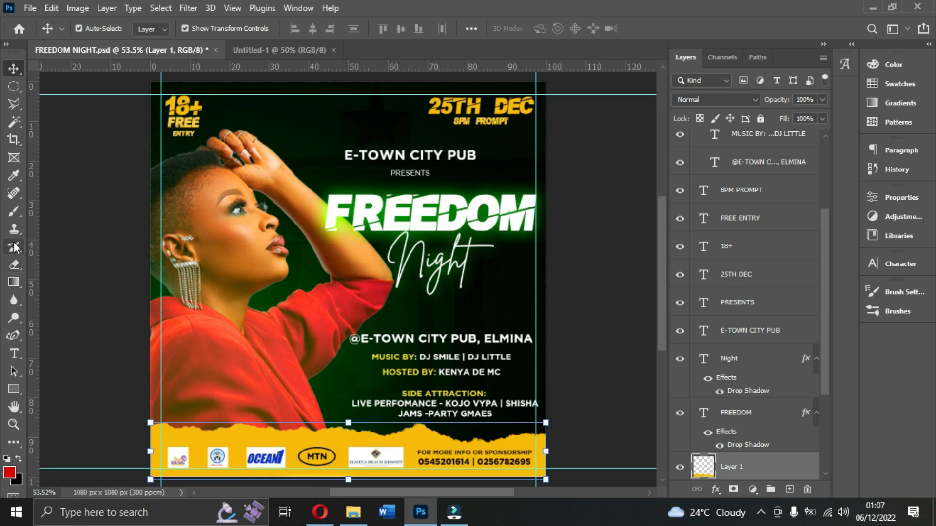
{"action": "left_click", "coordinate": [20, 220]}
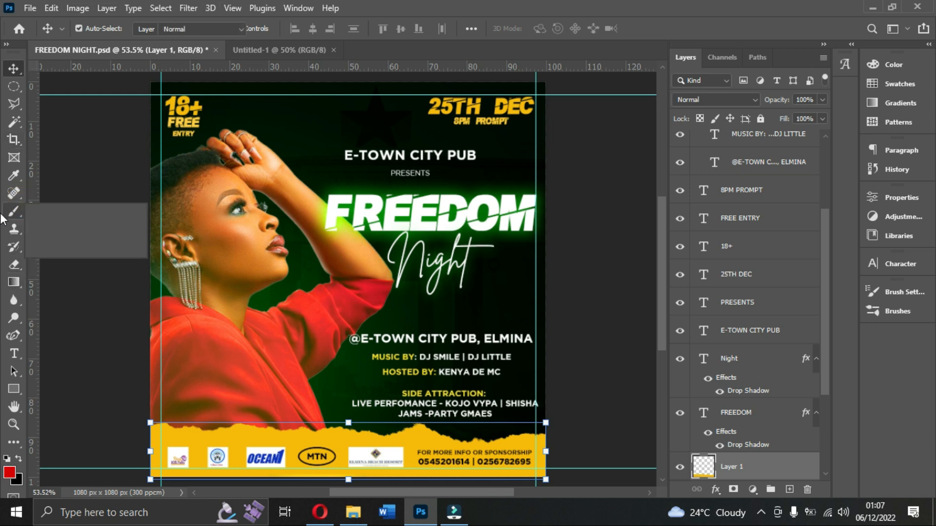
{"action": "left_click", "coordinate": [100, 30]}
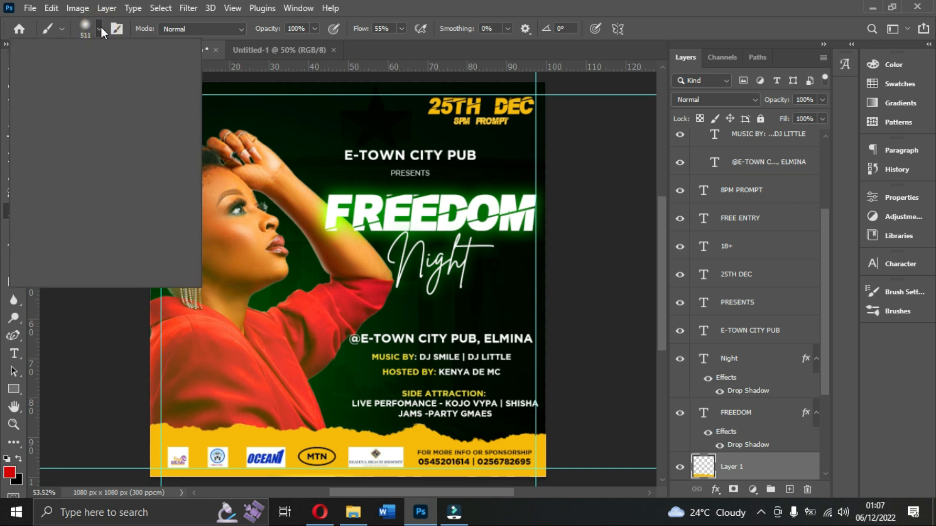
{"action": "scroll", "coordinate": [112, 225], "scroll_direction": "down", "scroll_amount": 4}
{"action": "scroll", "coordinate": [112, 225], "scroll_direction": "down", "scroll_amount": 2}
{"action": "scroll", "coordinate": [64, 202], "scroll_direction": "down", "scroll_amount": 1}
{"action": "scroll", "coordinate": [73, 207], "scroll_direction": "down", "scroll_amount": 5}
{"action": "scroll", "coordinate": [83, 212], "scroll_direction": "down", "scroll_amount": 6}
{"action": "scroll", "coordinate": [82, 213], "scroll_direction": "down", "scroll_amount": 2}
{"action": "scroll", "coordinate": [83, 213], "scroll_direction": "up", "scroll_amount": 1}
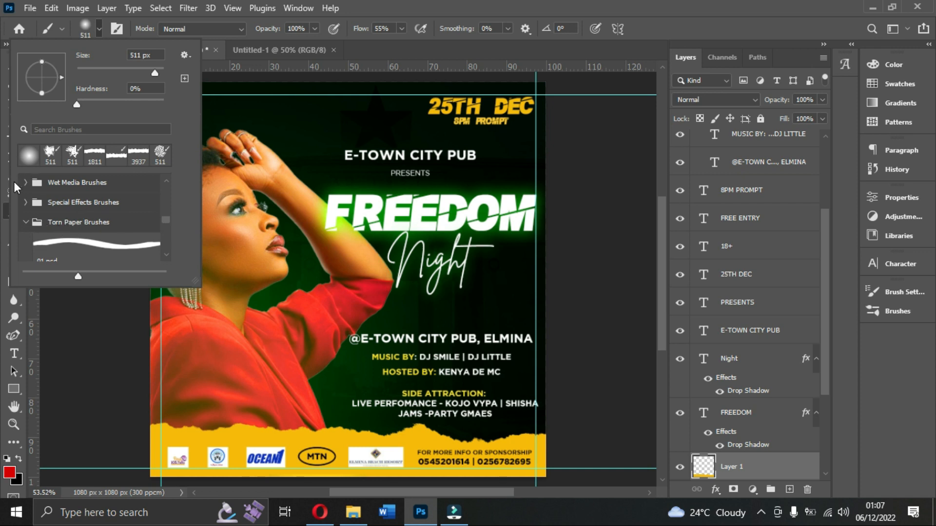
{"action": "left_click", "coordinate": [89, 30]}
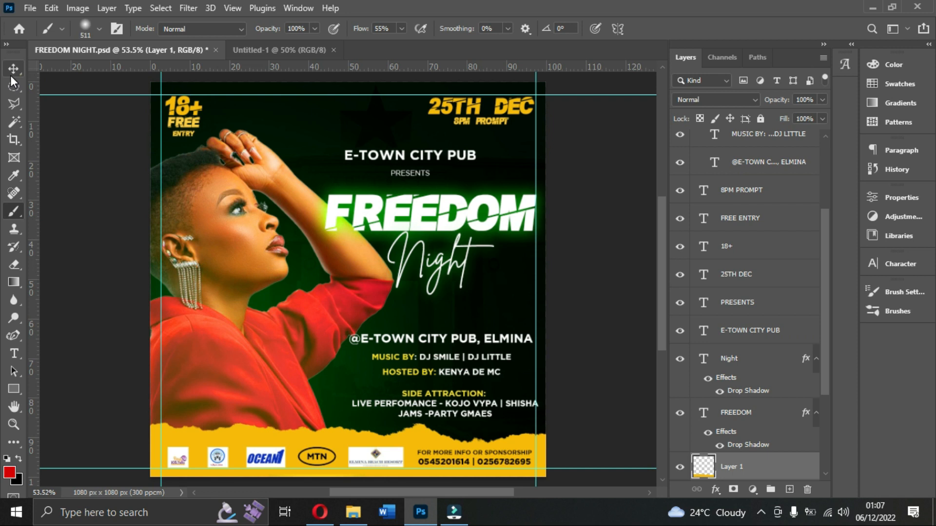
{"action": "left_click", "coordinate": [14, 68]}
Switch to Opera and browse the related search tags and brush packs on Brusheezy's Torn Paper Brushes page.
{"action": "left_click", "coordinate": [320, 517]}
{"action": "scroll", "coordinate": [525, 321], "scroll_direction": "up", "scroll_amount": 3}
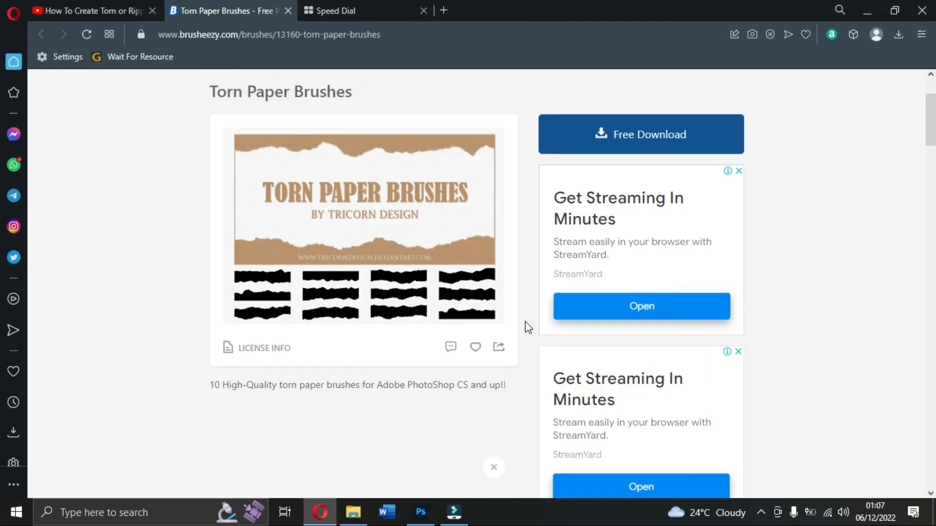
{"action": "scroll", "coordinate": [558, 330], "scroll_direction": "down", "scroll_amount": 1}
{"action": "scroll", "coordinate": [558, 330], "scroll_direction": "down", "scroll_amount": 10}
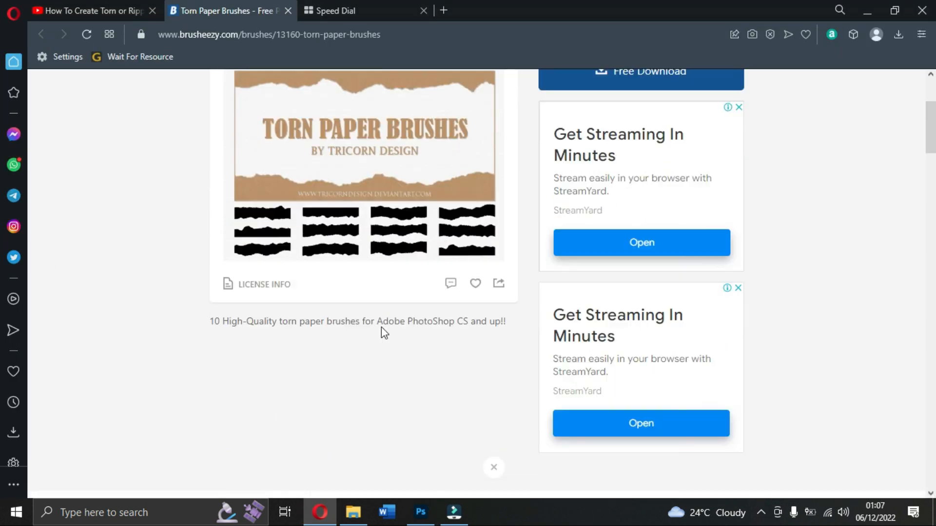
{"action": "scroll", "coordinate": [344, 287], "scroll_direction": "down", "scroll_amount": 4}
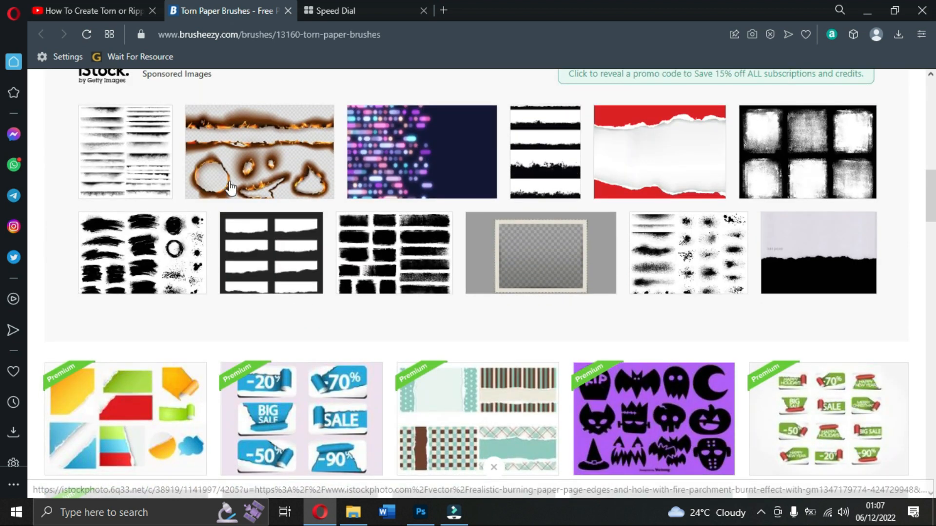
{"action": "scroll", "coordinate": [599, 208], "scroll_direction": "up", "scroll_amount": 3}
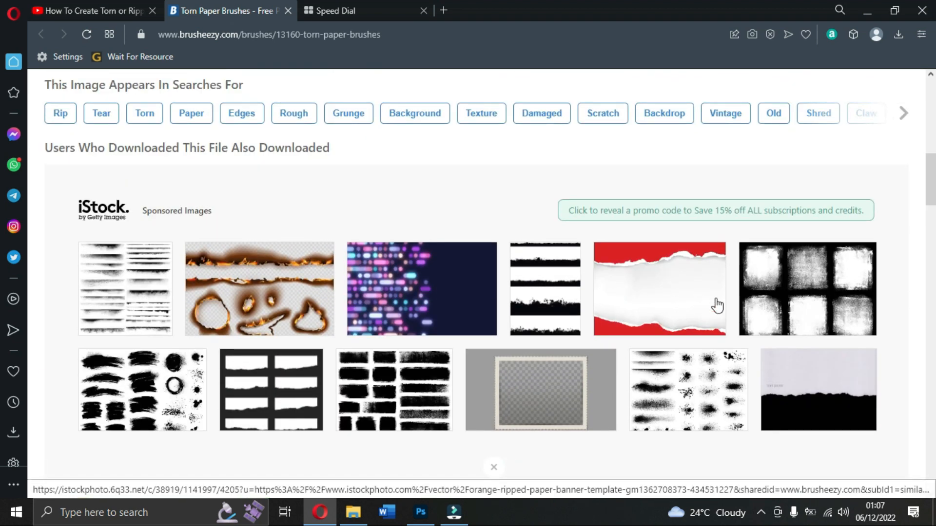
{"action": "scroll", "coordinate": [709, 306], "scroll_direction": "down", "scroll_amount": 3}
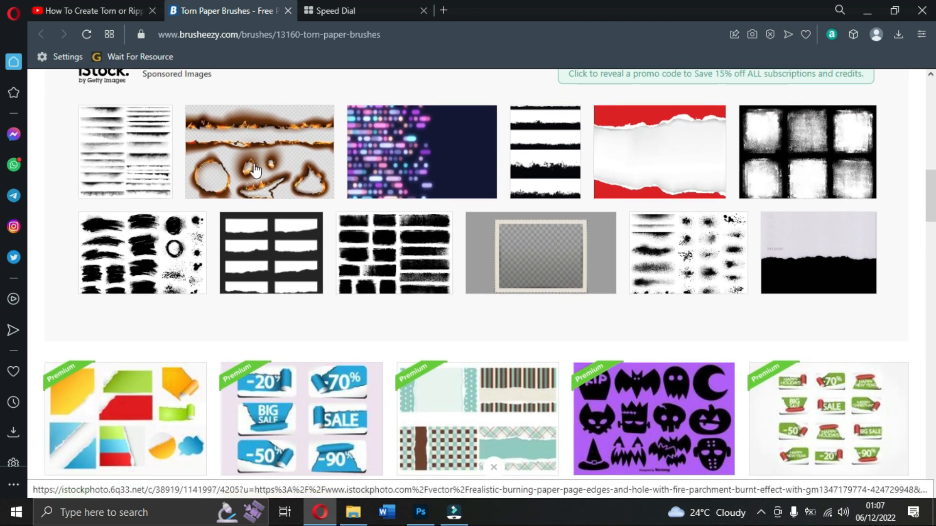
{"action": "scroll", "coordinate": [316, 244], "scroll_direction": "down", "scroll_amount": 2}
{"action": "scroll", "coordinate": [270, 309], "scroll_direction": "down", "scroll_amount": 6}
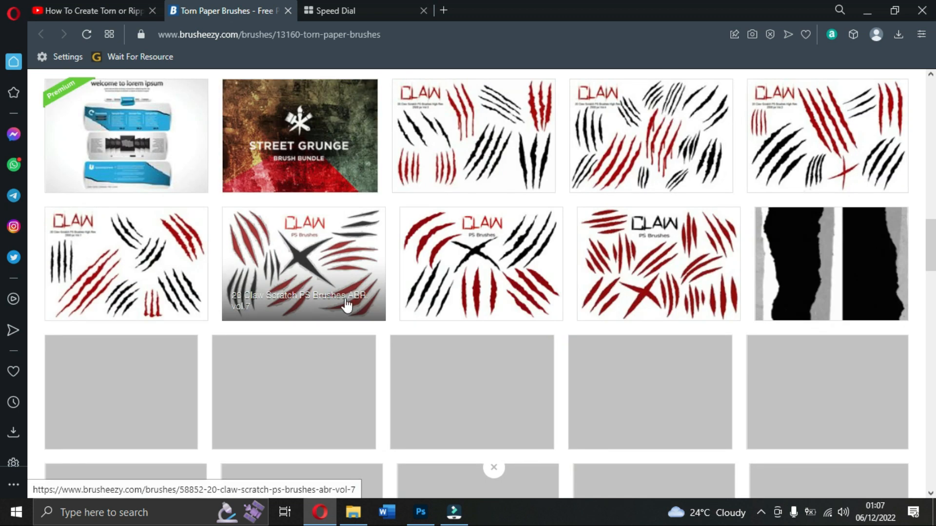
{"action": "scroll", "coordinate": [286, 240], "scroll_direction": "up", "scroll_amount": 3}
{"action": "scroll", "coordinate": [524, 264], "scroll_direction": "down", "scroll_amount": 12}
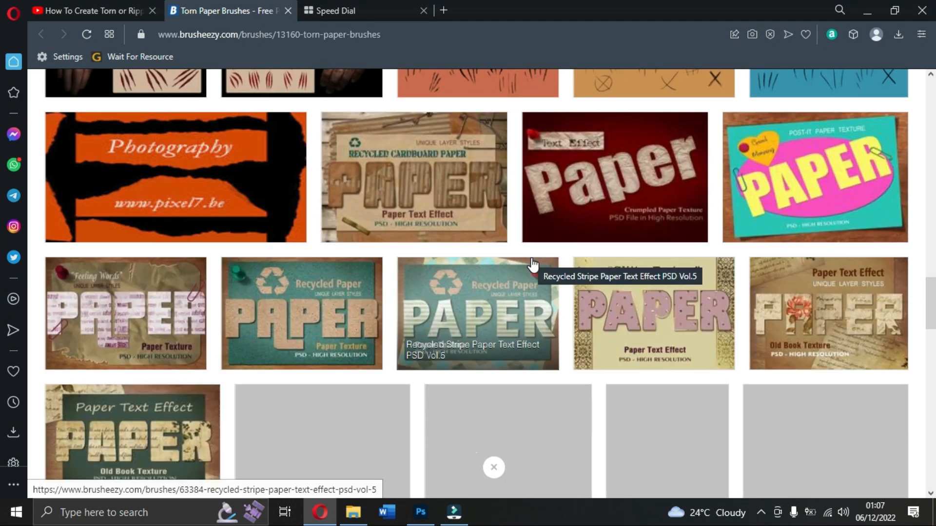
{"action": "scroll", "coordinate": [531, 266], "scroll_direction": "up", "scroll_amount": 3}
{"action": "scroll", "coordinate": [534, 265], "scroll_direction": "up", "scroll_amount": 10}
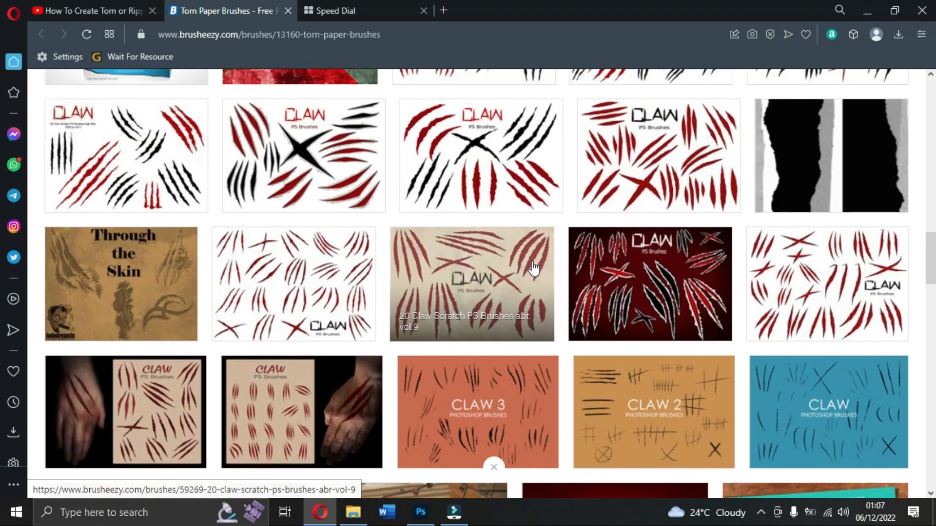
{"action": "scroll", "coordinate": [533, 266], "scroll_direction": "up", "scroll_amount": 7}
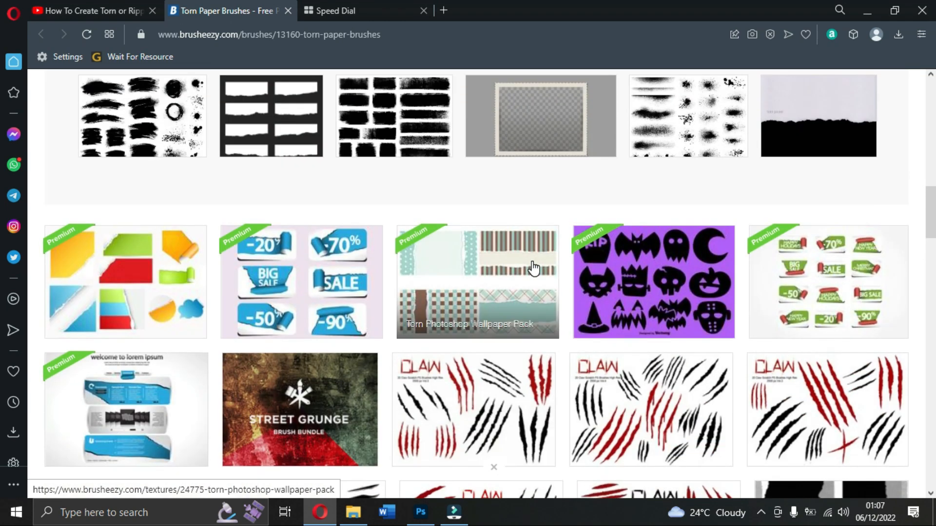
{"action": "scroll", "coordinate": [534, 267], "scroll_direction": "up", "scroll_amount": 7}
{"action": "scroll", "coordinate": [533, 267], "scroll_direction": "down", "scroll_amount": 3}
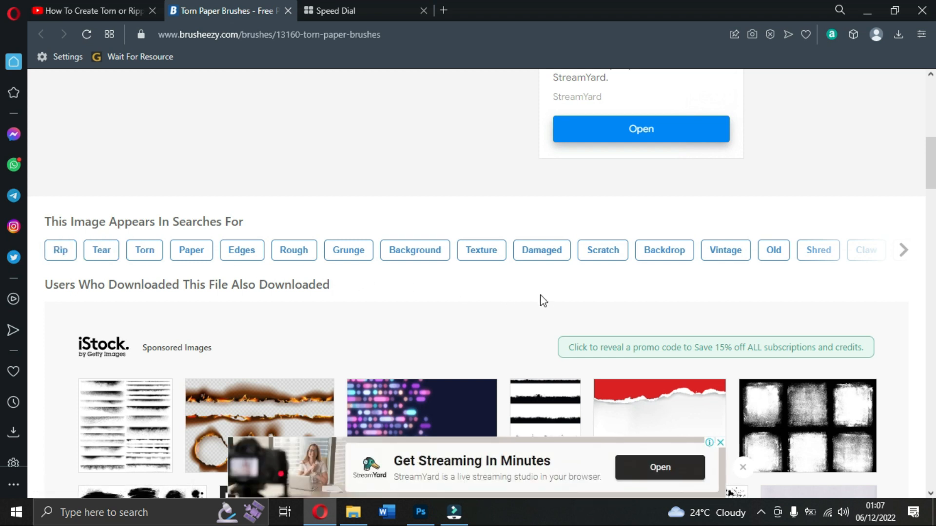
{"action": "left_click", "coordinate": [902, 251]}
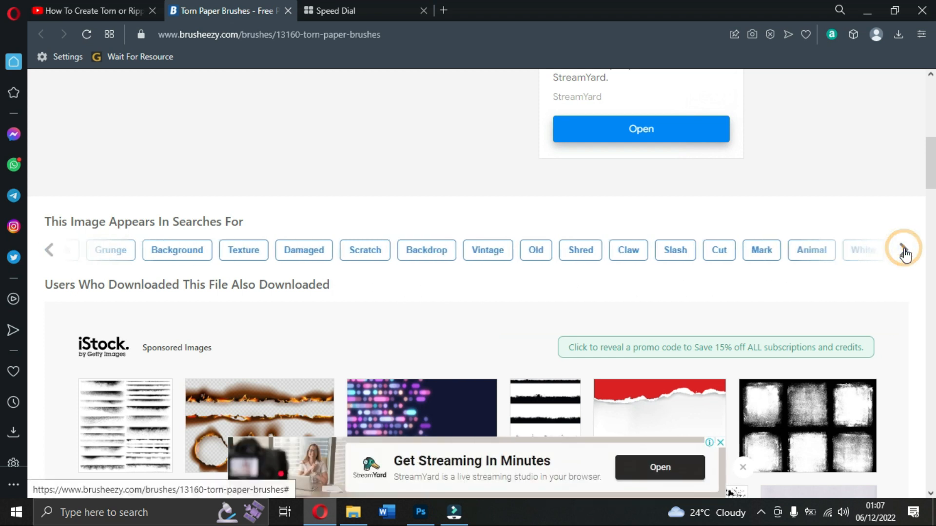
{"action": "scroll", "coordinate": [445, 344], "scroll_direction": "down", "scroll_amount": 1}
{"action": "scroll", "coordinate": [446, 340], "scroll_direction": "down", "scroll_amount": 4}
{"action": "scroll", "coordinate": [449, 341], "scroll_direction": "up", "scroll_amount": 15}
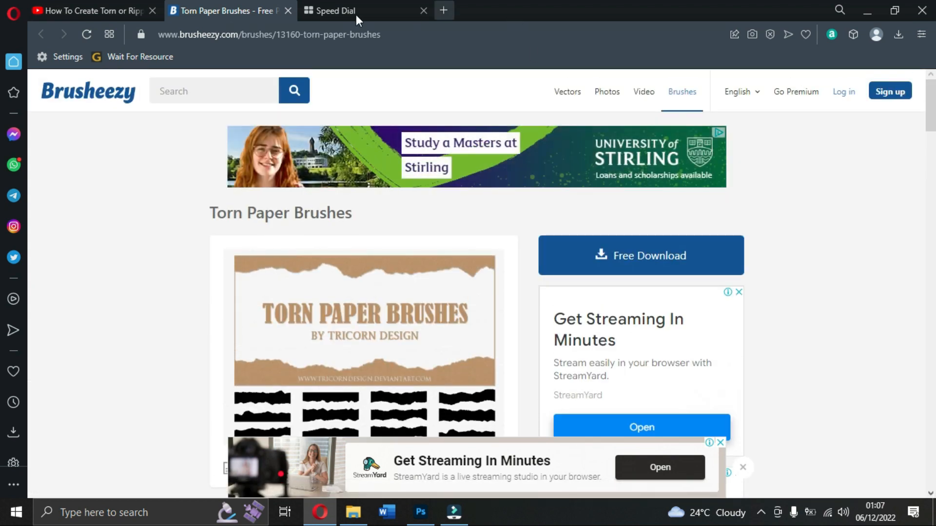
{"action": "left_click", "coordinate": [868, 10]}
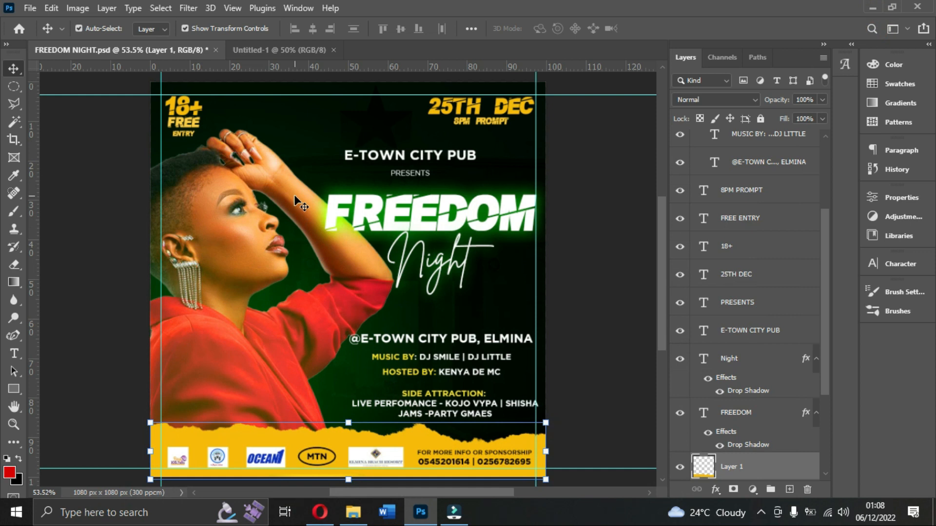
{"action": "left_click", "coordinate": [353, 512]}
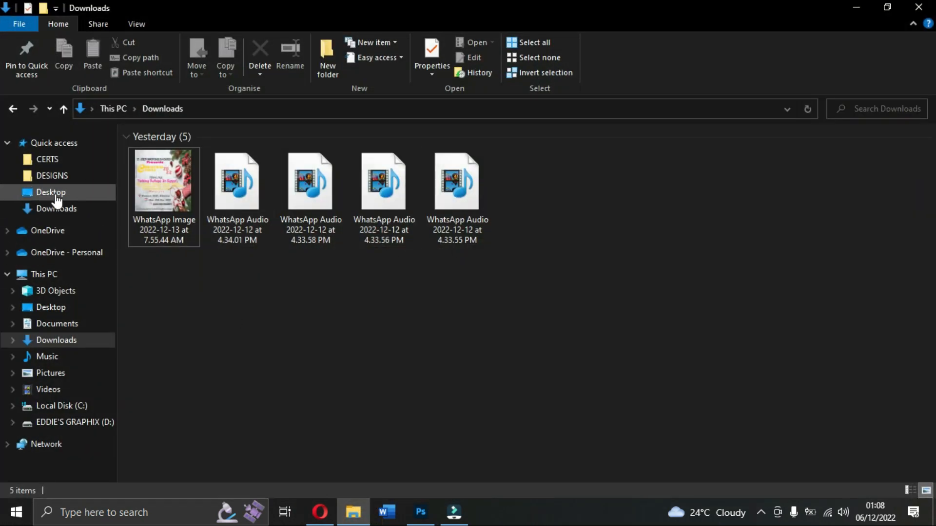
{"action": "left_click", "coordinate": [54, 192]}
{"action": "double_click", "coordinate": [305, 182]}
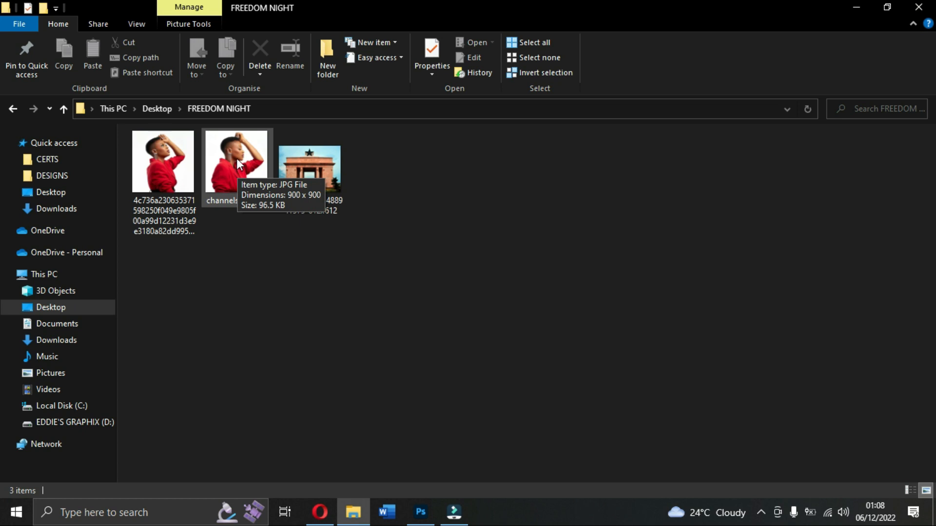
{"action": "double_click", "coordinate": [333, 188]}
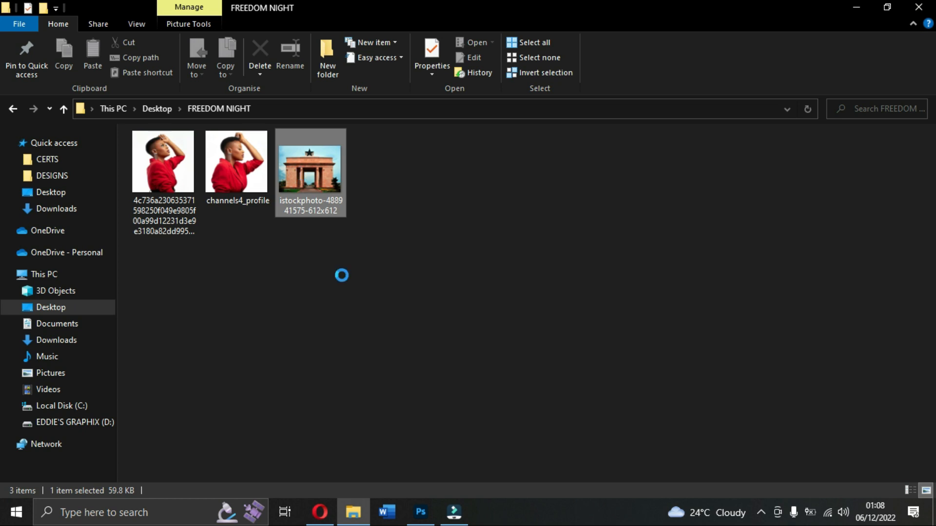
Switch to Photoshop and add margin guides just inside all four canvas edges, at about 3% and 97% on each ruler.
{"action": "left_click", "coordinate": [421, 512]}
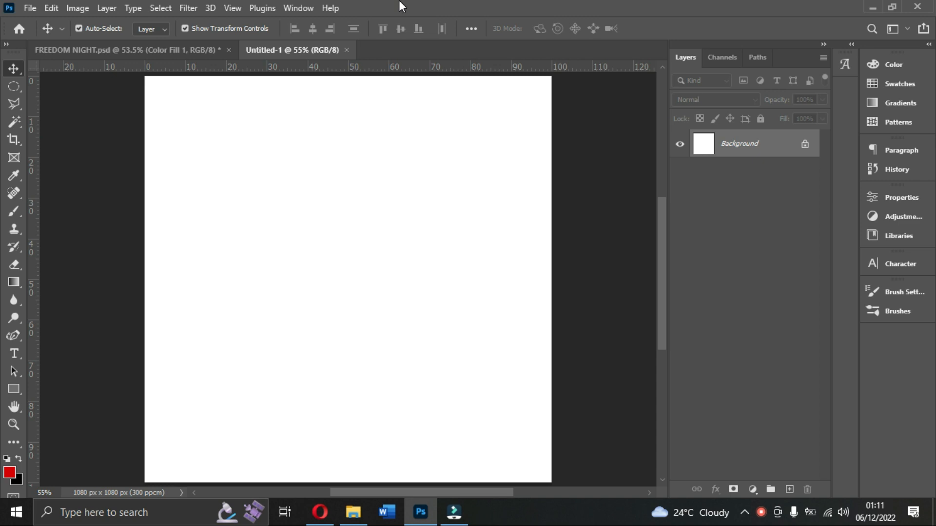
{"action": "left_click_drag", "start_coordinate": [430, 68], "coordinate": [423, 469]}
{"action": "left_click_drag", "start_coordinate": [31, 347], "coordinate": [155, 364]}
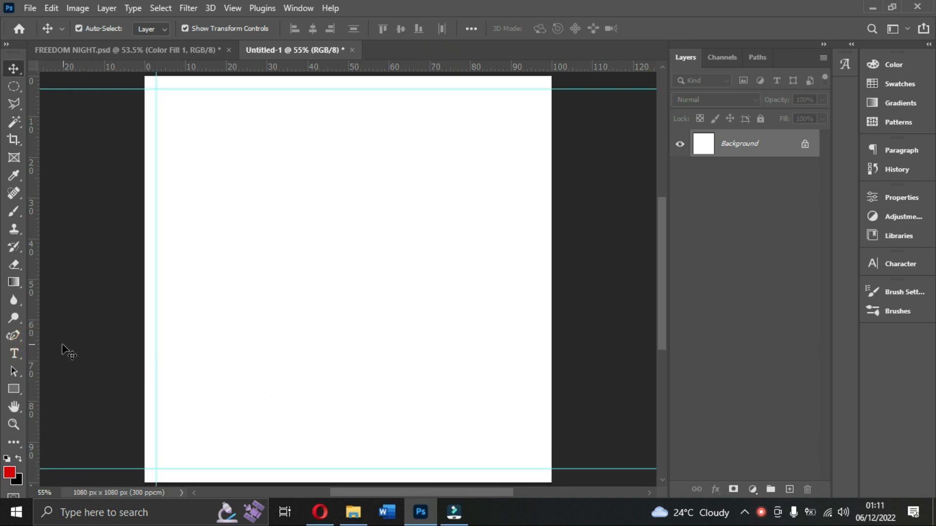
{"action": "left_click_drag", "start_coordinate": [32, 346], "coordinate": [539, 385]}
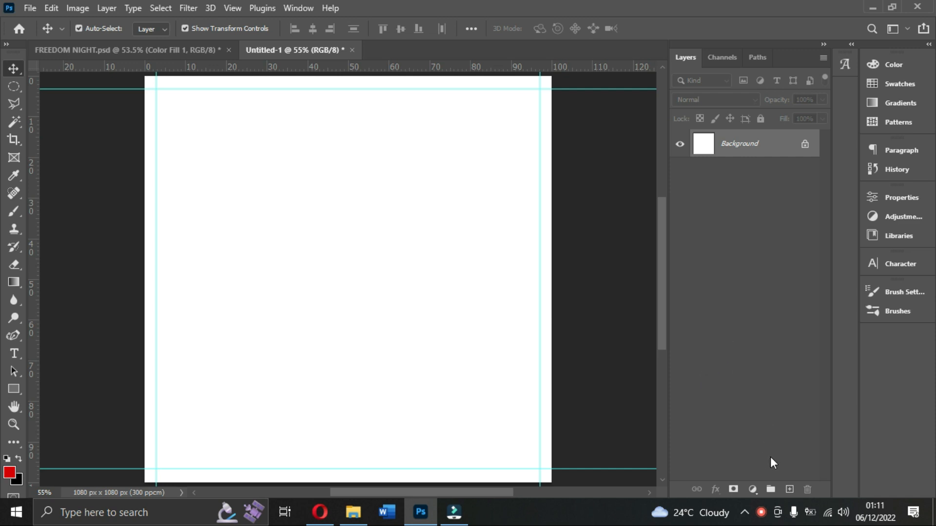
Add a solid colour fill layer in near-black green 000602 above the background.
{"action": "left_click", "coordinate": [753, 490]}
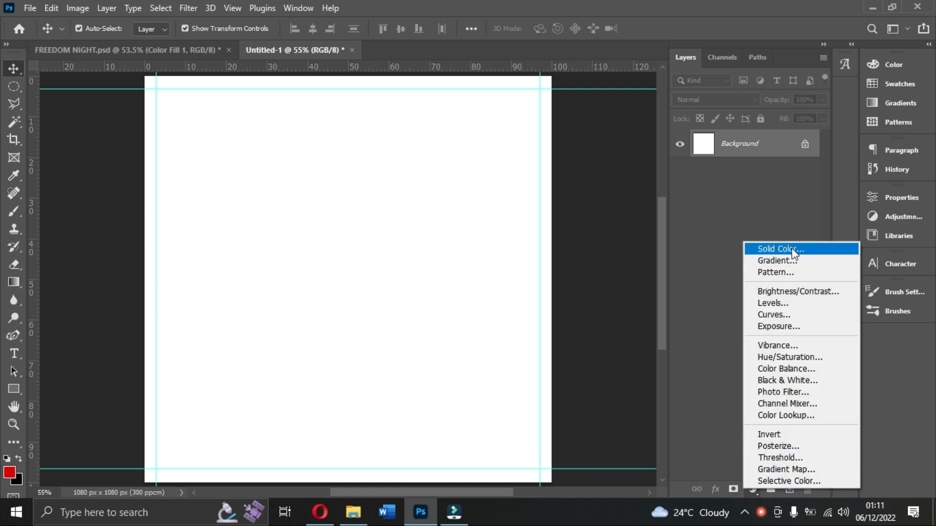
{"action": "left_click", "coordinate": [777, 248]}
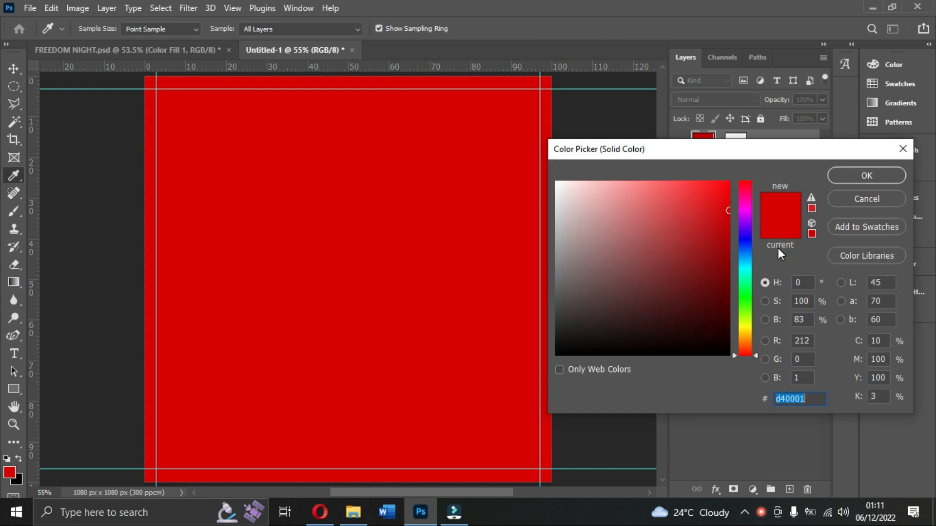
{"action": "type", "text": "000602"}
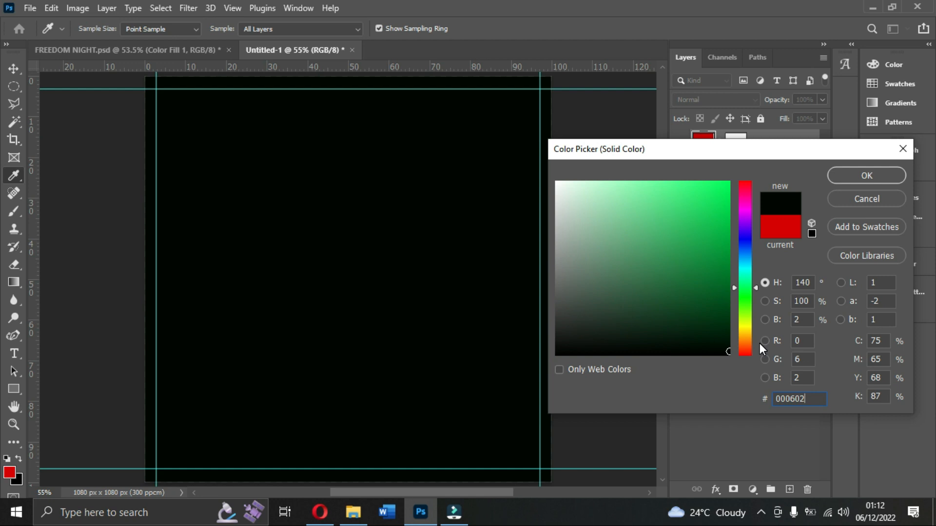
{"action": "left_click", "coordinate": [865, 174]}
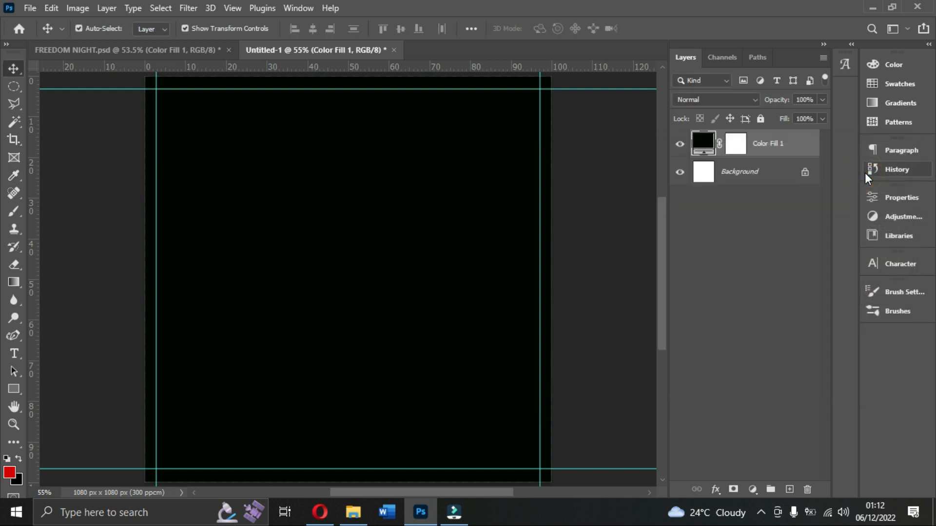
{"action": "left_click", "coordinate": [358, 513]}
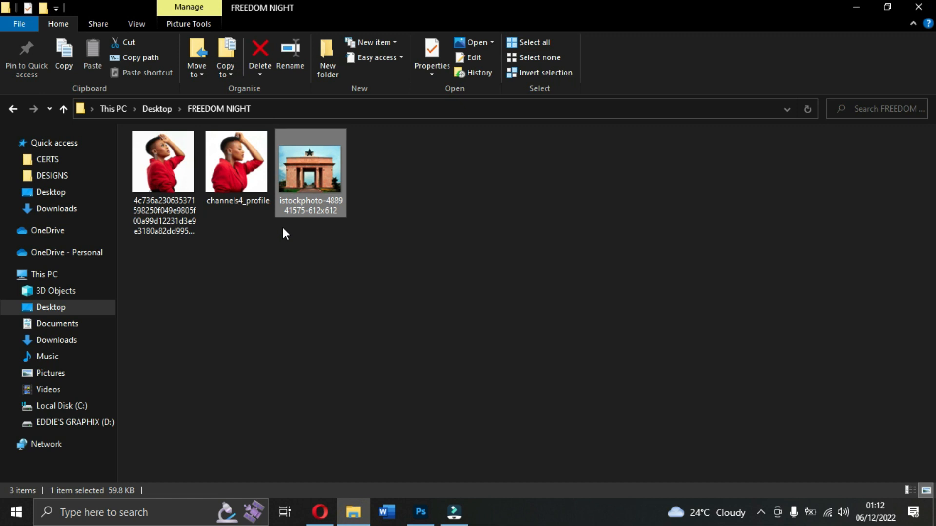
{"action": "left_click_drag", "start_coordinate": [318, 161], "coordinate": [422, 370]}
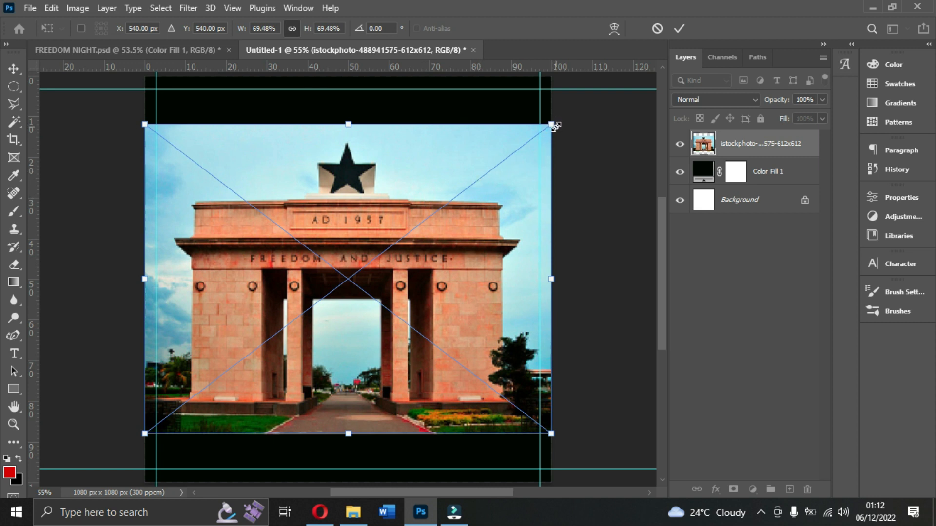
{"action": "left_click_drag", "start_coordinate": [552, 125], "coordinate": [602, 64]}
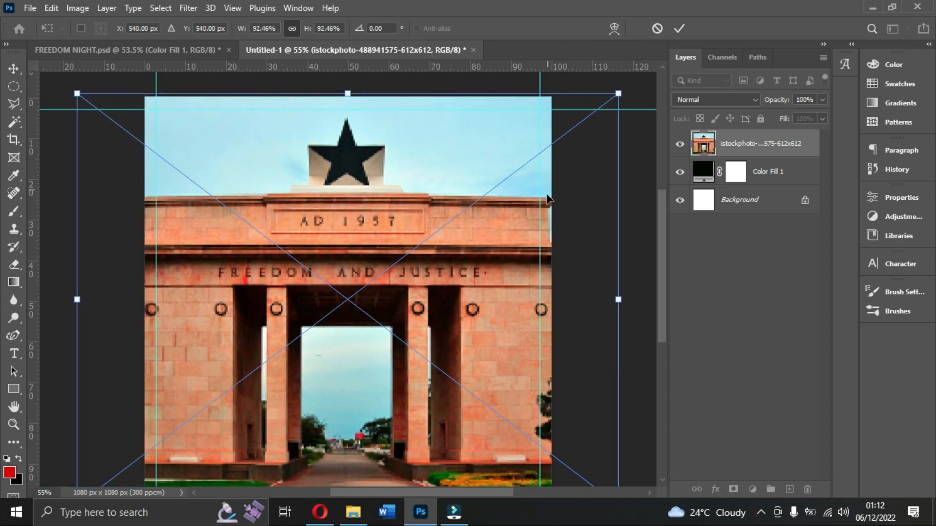
{"action": "scroll", "coordinate": [544, 208], "scroll_direction": "down", "scroll_amount": 3}
{"action": "left_click_drag", "start_coordinate": [619, 234], "coordinate": [626, 234]}
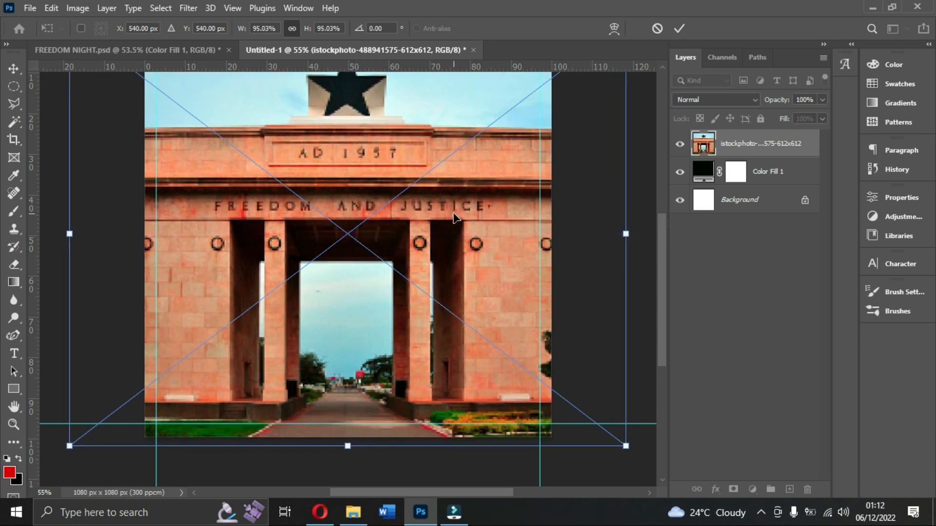
{"action": "key", "text": "Return"}
{"action": "scroll", "coordinate": [453, 221], "scroll_direction": "up", "scroll_amount": 3}
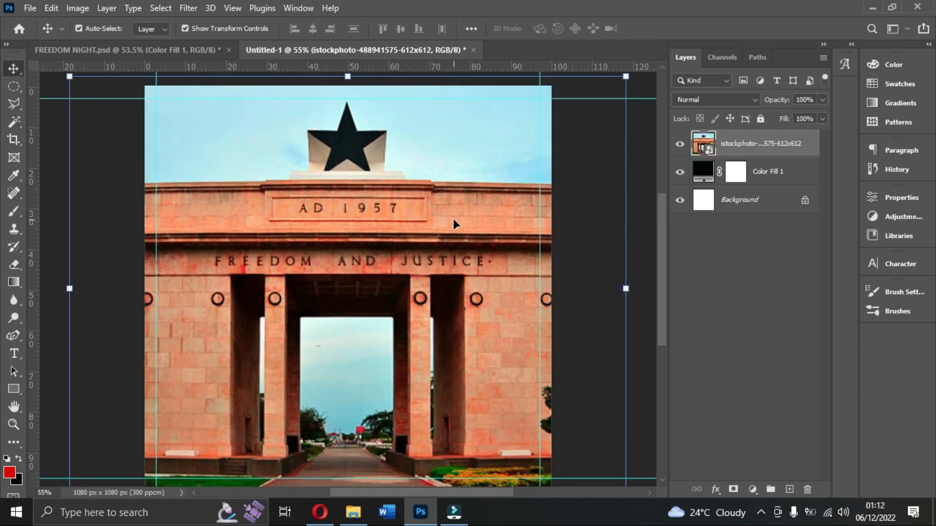
{"action": "scroll", "coordinate": [454, 222], "scroll_direction": "down", "scroll_amount": 1}
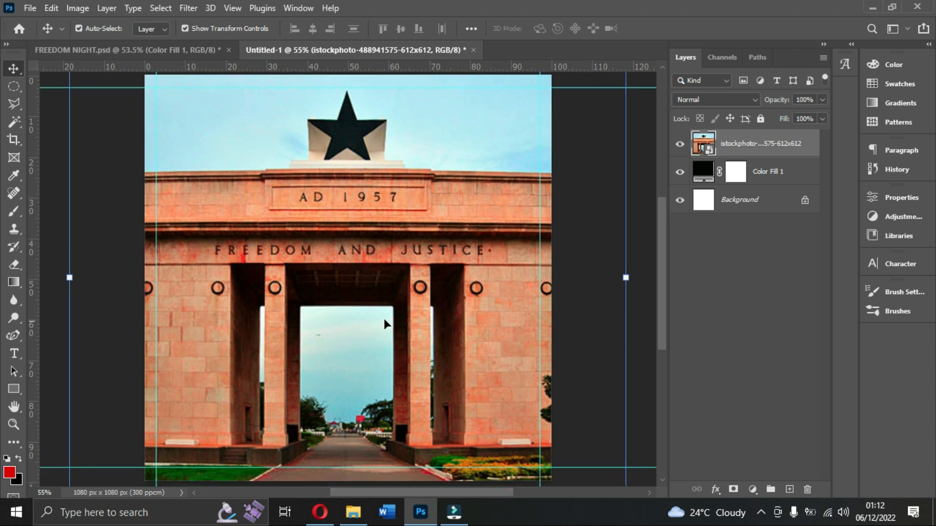
Set the arch photo layer's blend mode to Overlay and deselect the layer.
{"action": "left_click", "coordinate": [700, 101]}
{"action": "left_click", "coordinate": [700, 101]}
{"action": "left_click", "coordinate": [700, 101]}
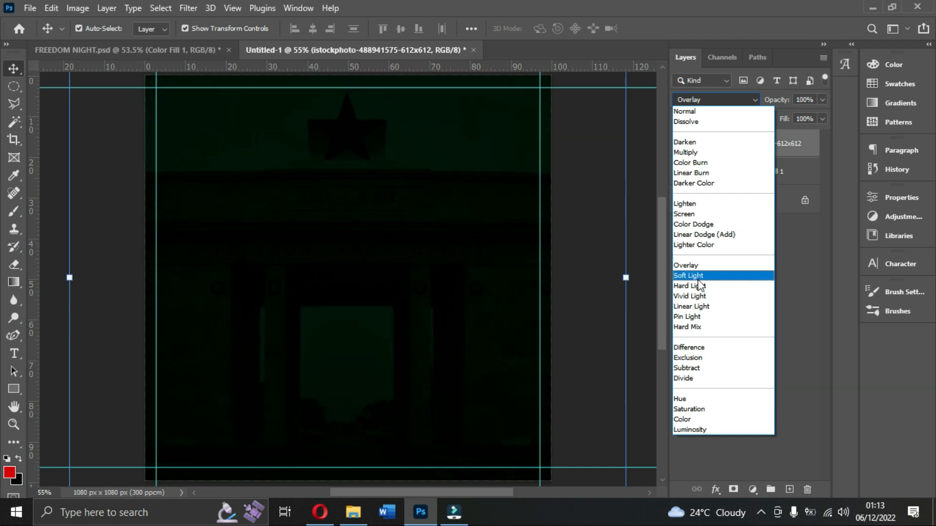
{"action": "left_click", "coordinate": [695, 265]}
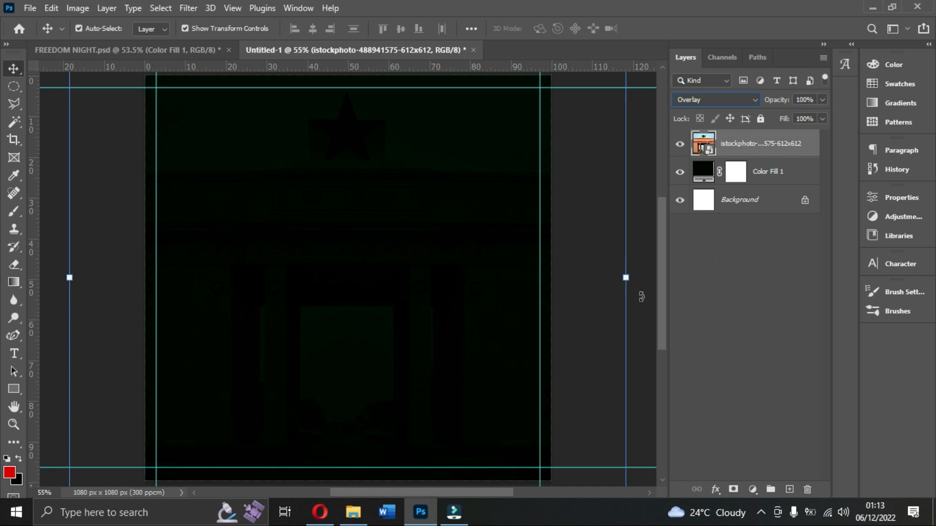
{"action": "left_click", "coordinate": [702, 282]}
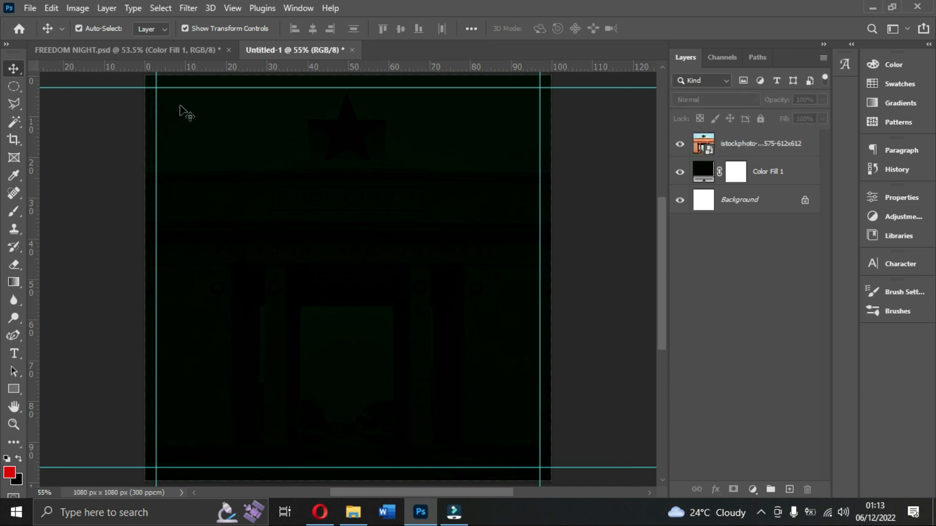
Check the arch photo layer's blend mode in FREEDOM NIGHT.psd, then return to Untitled-1 and select its arch photo layer.
{"action": "left_click", "coordinate": [171, 49]}
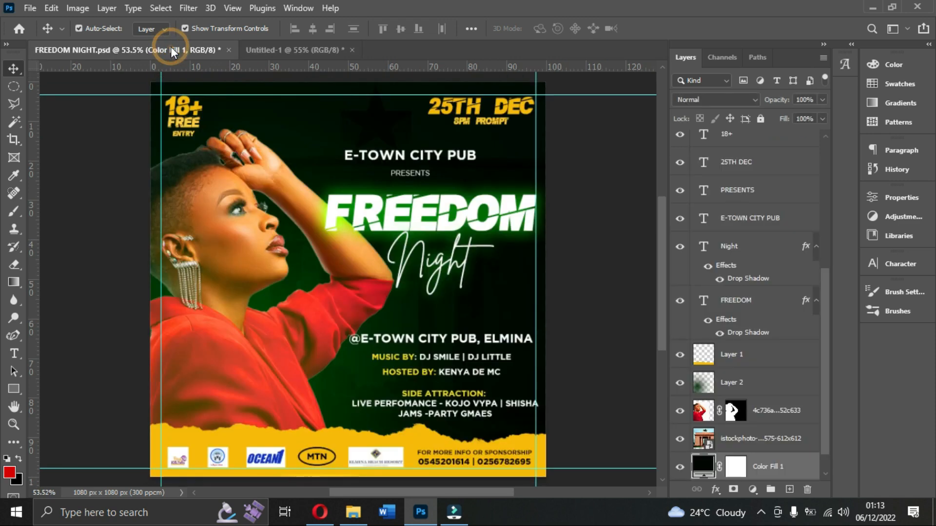
{"action": "left_click", "coordinate": [407, 132]}
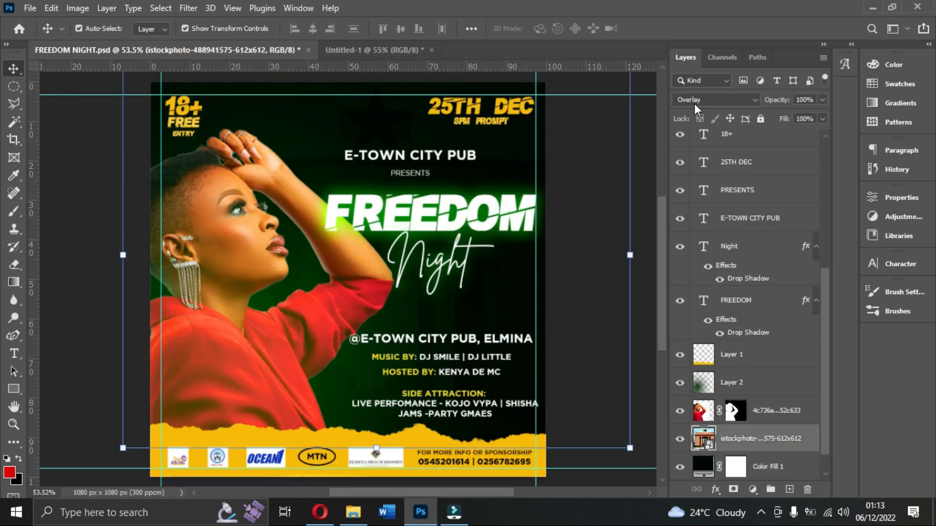
{"action": "left_click", "coordinate": [387, 49]}
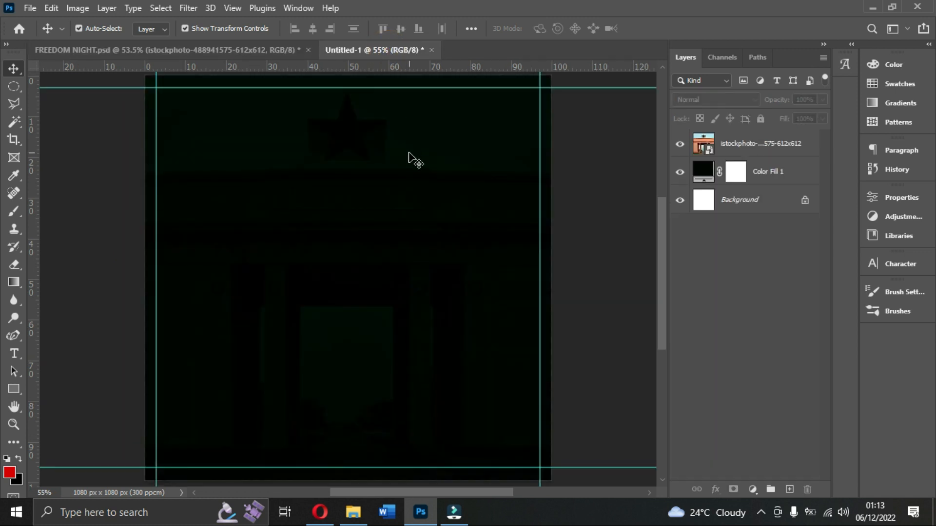
{"action": "left_click", "coordinate": [768, 147]}
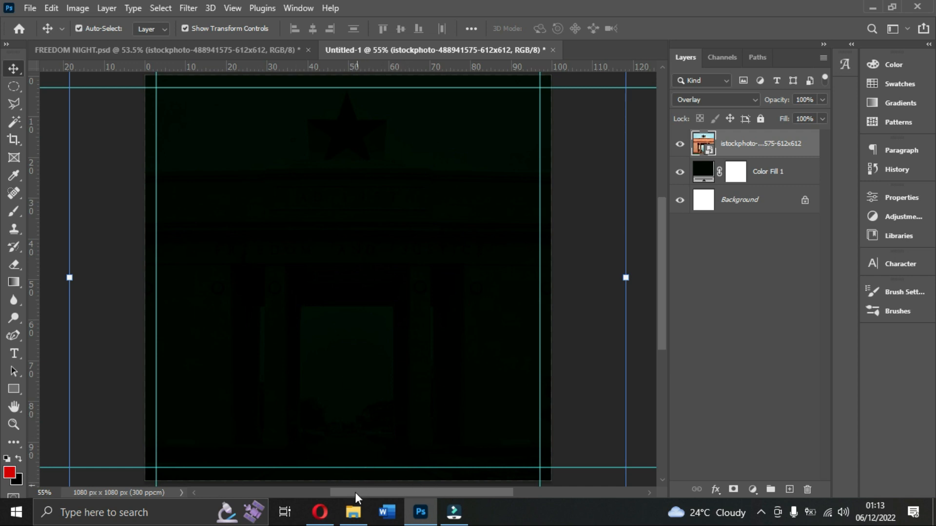
Place the 4c736a… portrait of the woman in red from File Explorer's FREEDOM NIGHT folder onto the Photoshop canvas and rasterize its layer.
{"action": "left_click", "coordinate": [353, 512]}
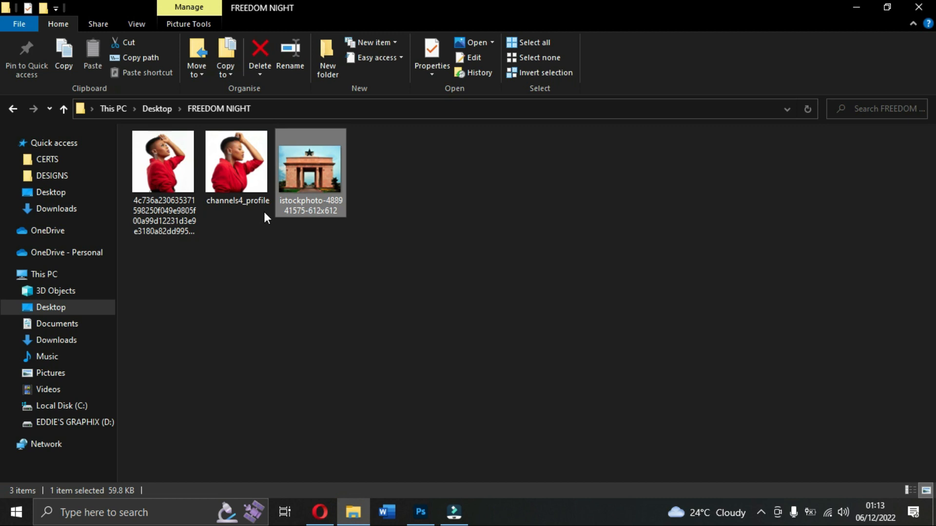
{"action": "left_click_drag", "start_coordinate": [165, 153], "coordinate": [268, 368]}
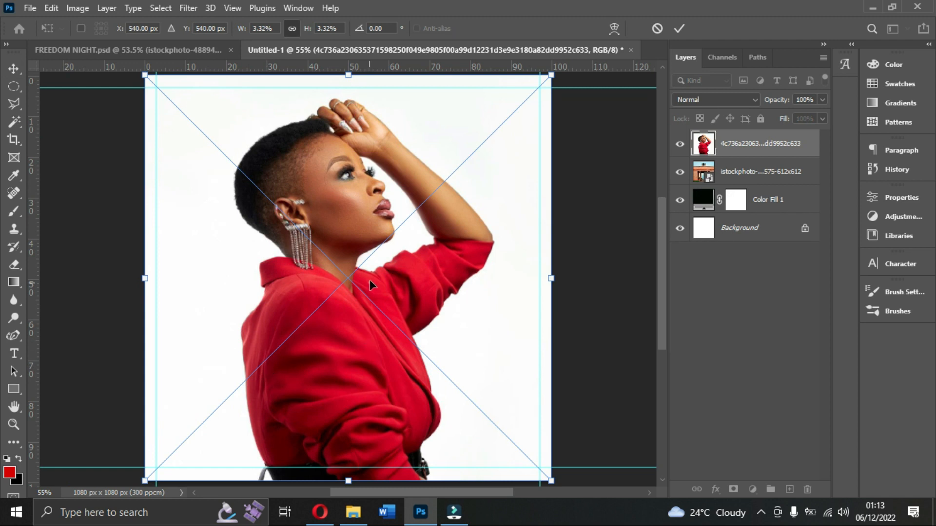
{"action": "key", "text": "Return"}
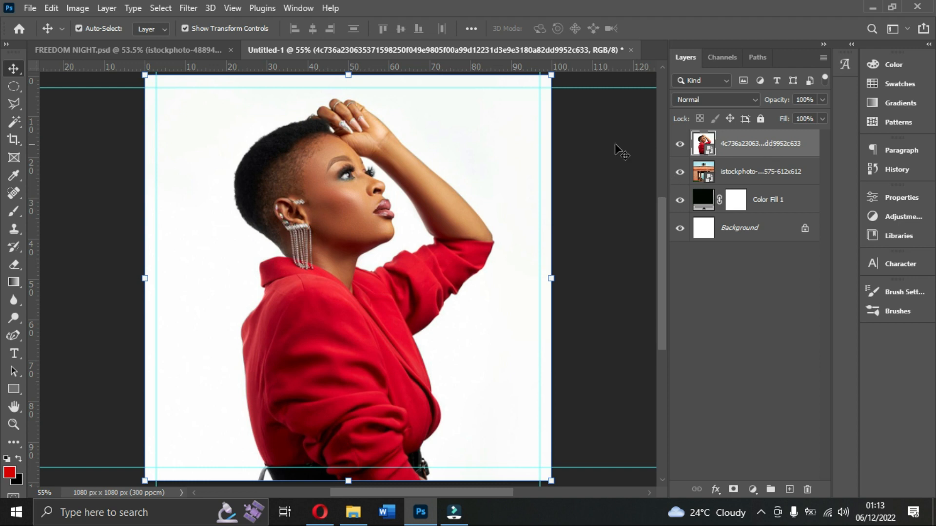
{"action": "right_click", "coordinate": [778, 152]}
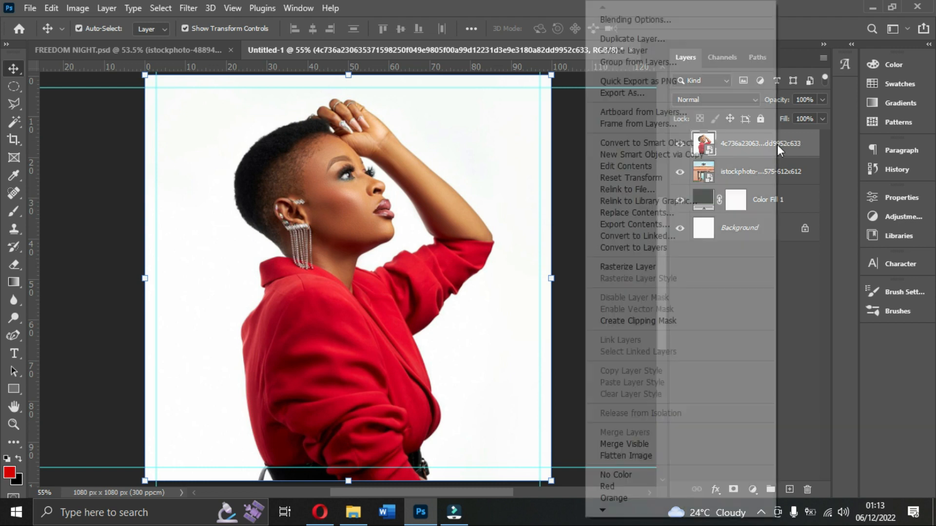
{"action": "left_click", "coordinate": [636, 267]}
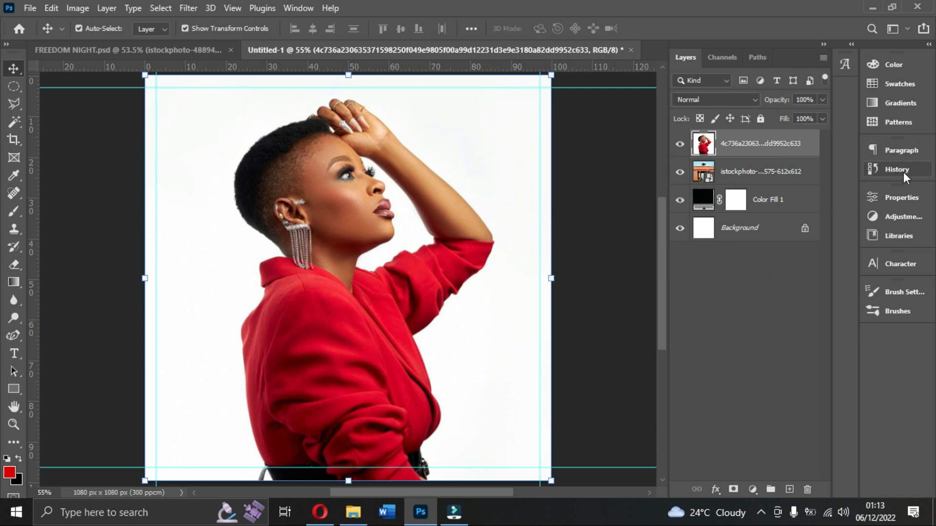
Remove the white background from the woman's portrait layer with the Remove Background quick action.
{"action": "left_click", "coordinate": [904, 197]}
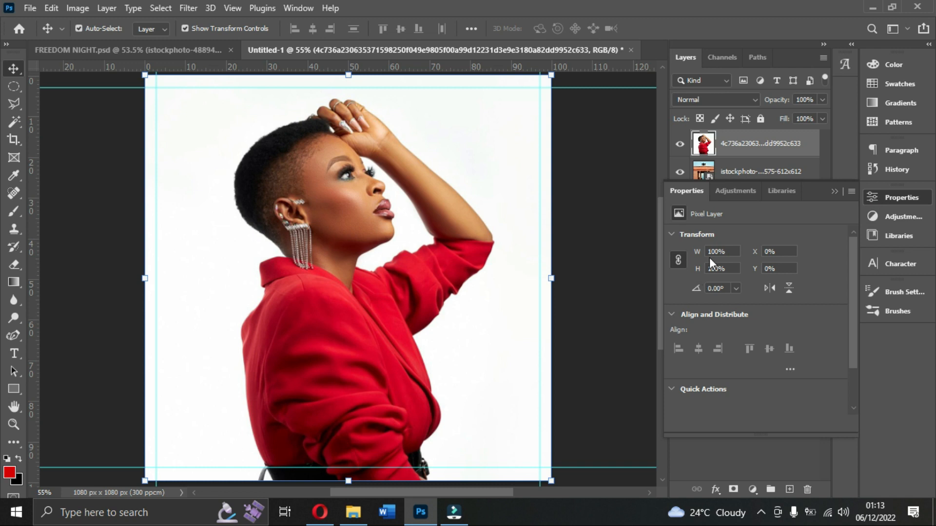
{"action": "left_click", "coordinate": [899, 204]}
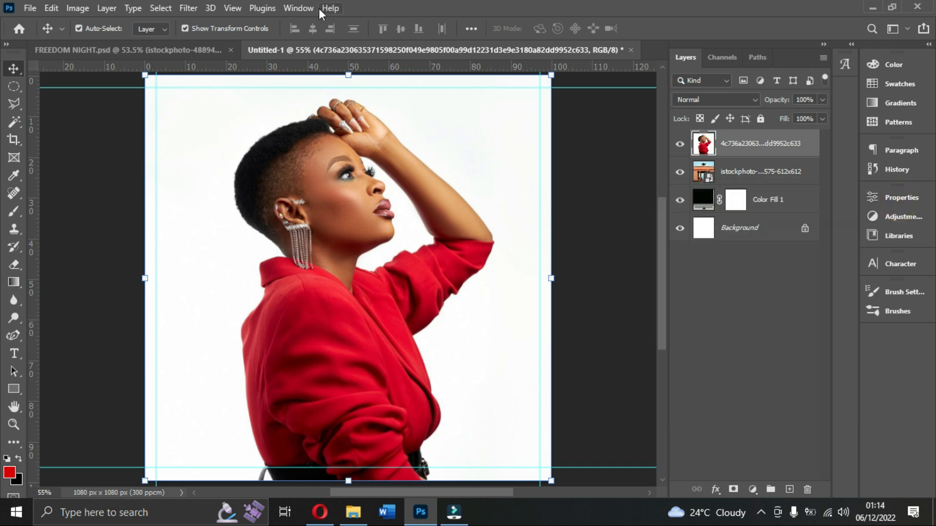
{"action": "left_click", "coordinate": [298, 8]}
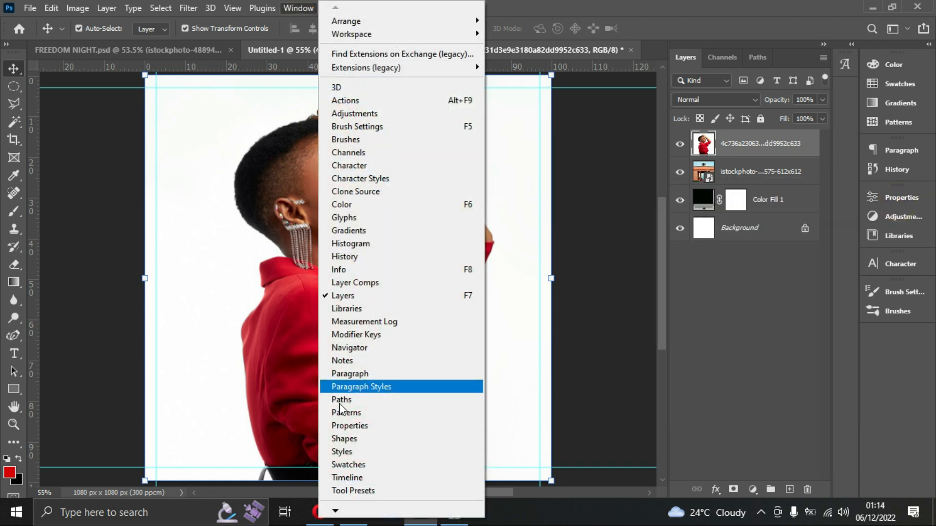
{"action": "left_click", "coordinate": [373, 428]}
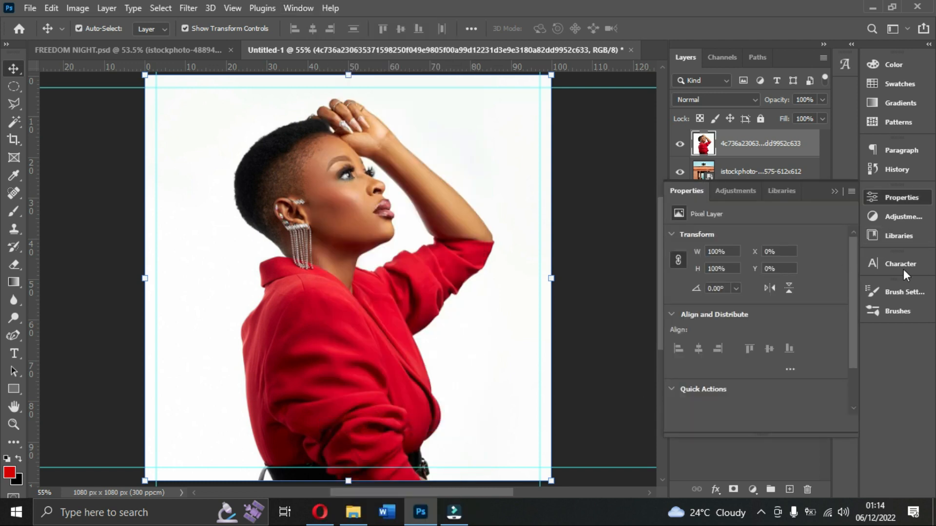
{"action": "scroll", "coordinate": [701, 374], "scroll_direction": "down", "scroll_amount": 2}
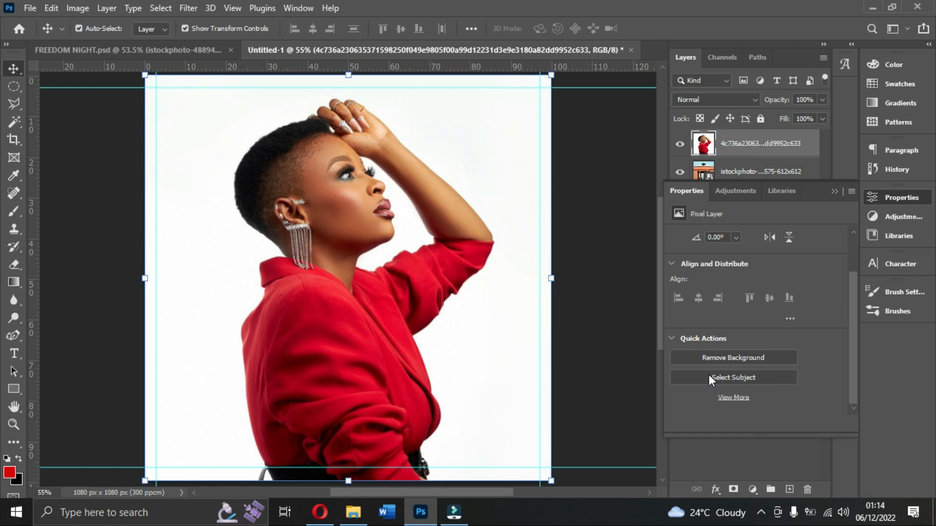
{"action": "left_click", "coordinate": [744, 359]}
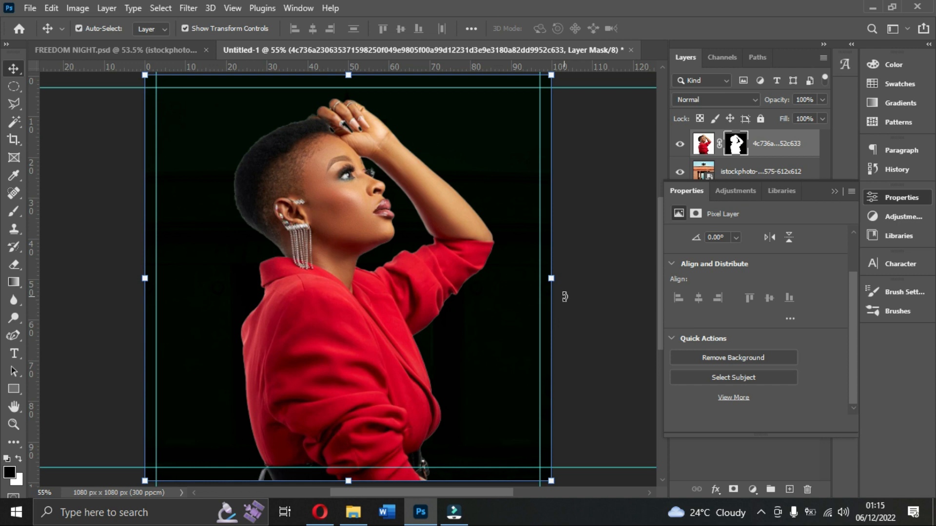
{"action": "left_click", "coordinate": [835, 192]}
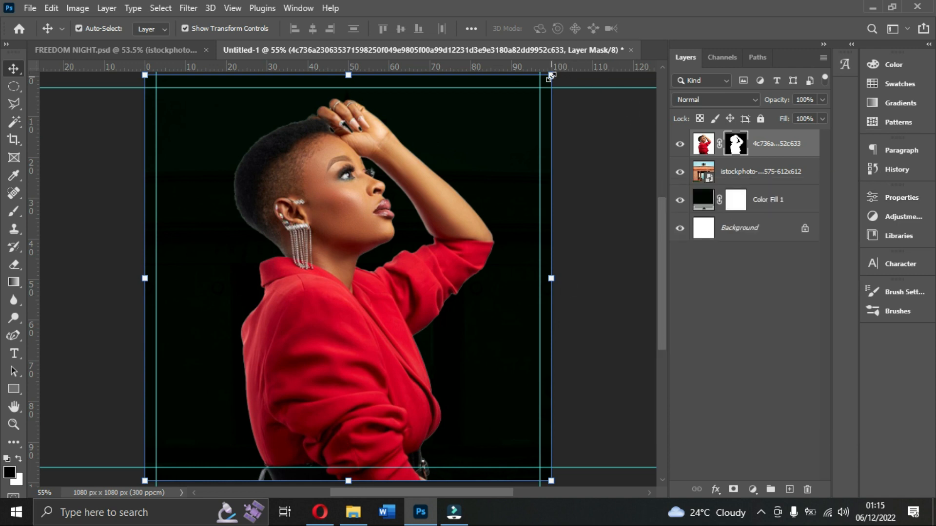
Move the woman cutout to the canvas's left edge and lower it, using her position in FREEDOM NIGHT.psd as reference.
{"action": "left_click_drag", "start_coordinate": [334, 227], "coordinate": [230, 229]}
{"action": "left_click", "coordinate": [160, 55]}
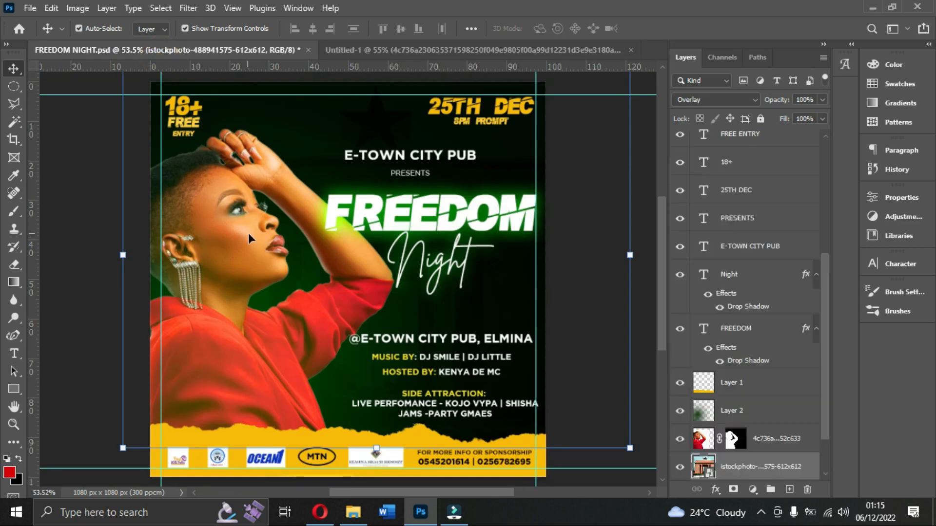
{"action": "left_click", "coordinate": [370, 41]}
{"action": "left_click_drag", "start_coordinate": [200, 225], "coordinate": [200, 266]}
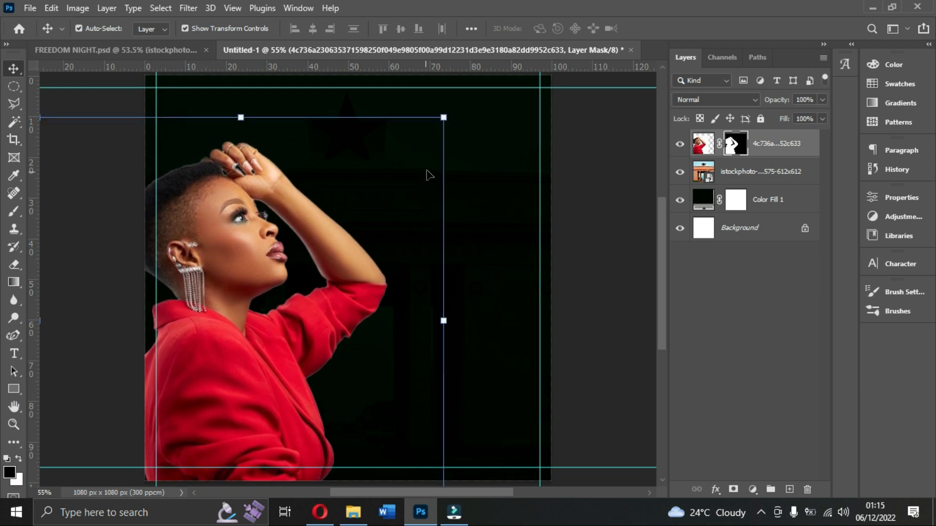
Enlarge the woman cutout slightly, shift it a little further left and apply the transform.
{"action": "left_click_drag", "start_coordinate": [443, 118], "coordinate": [455, 104]}
{"action": "left_click_drag", "start_coordinate": [284, 253], "coordinate": [266, 251]}
{"action": "key", "text": "Return"}
{"action": "scroll", "coordinate": [267, 252], "scroll_direction": "down", "scroll_amount": 2}
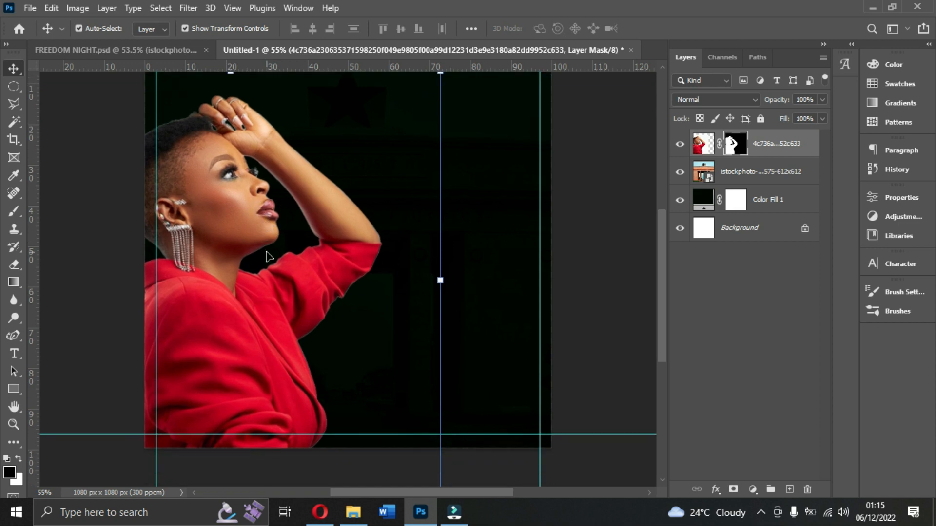
Select the building image layer and set the Horizontal Type tool to white (ffffff) with left-aligned text.
{"action": "scroll", "coordinate": [267, 255], "scroll_direction": "up", "scroll_amount": 1}
{"action": "scroll", "coordinate": [556, 204], "scroll_direction": "up", "scroll_amount": 2}
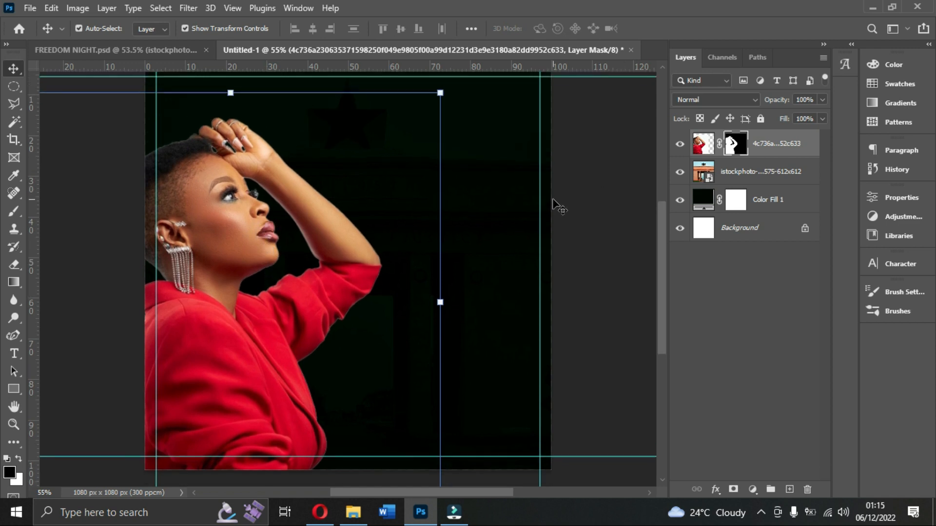
{"action": "left_click", "coordinate": [571, 189]}
{"action": "scroll", "coordinate": [572, 190], "scroll_direction": "up", "scroll_amount": 1}
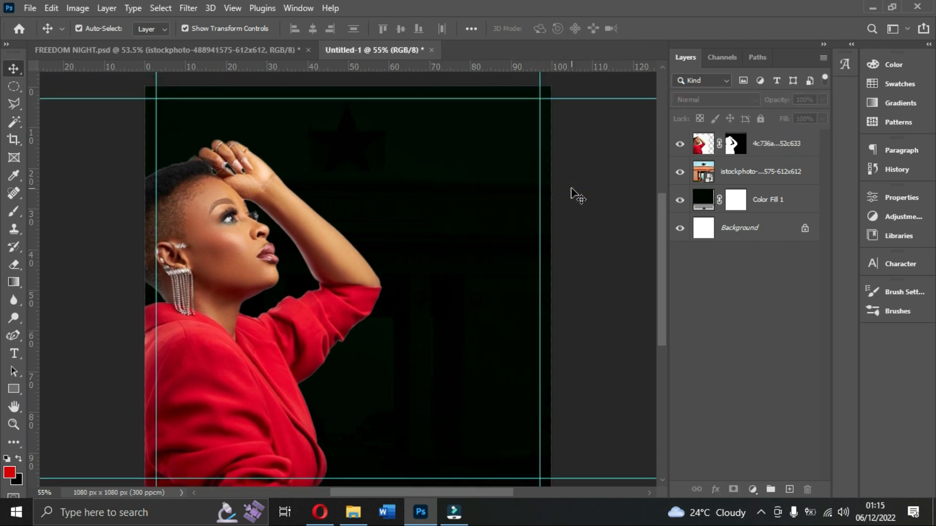
{"action": "scroll", "coordinate": [525, 182], "scroll_direction": "down", "scroll_amount": 1}
{"action": "left_click", "coordinate": [440, 146]}
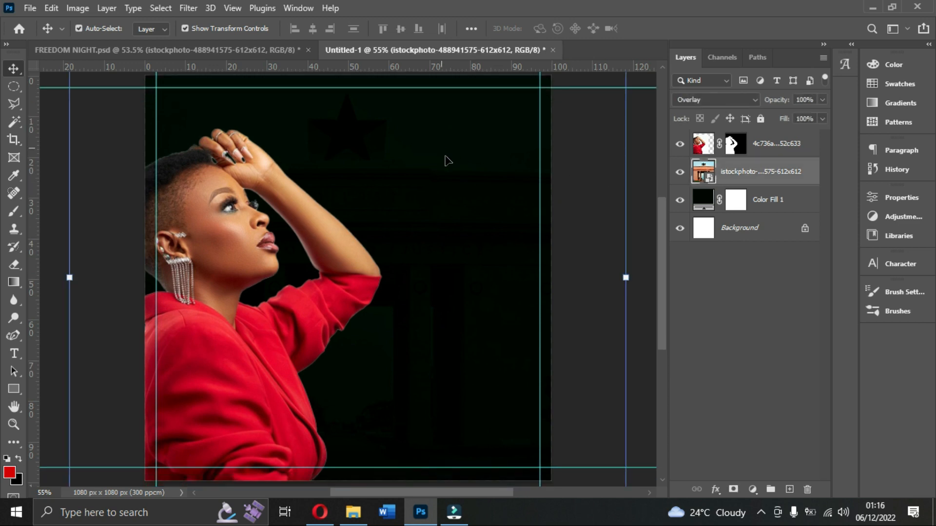
{"action": "left_click", "coordinate": [15, 356]}
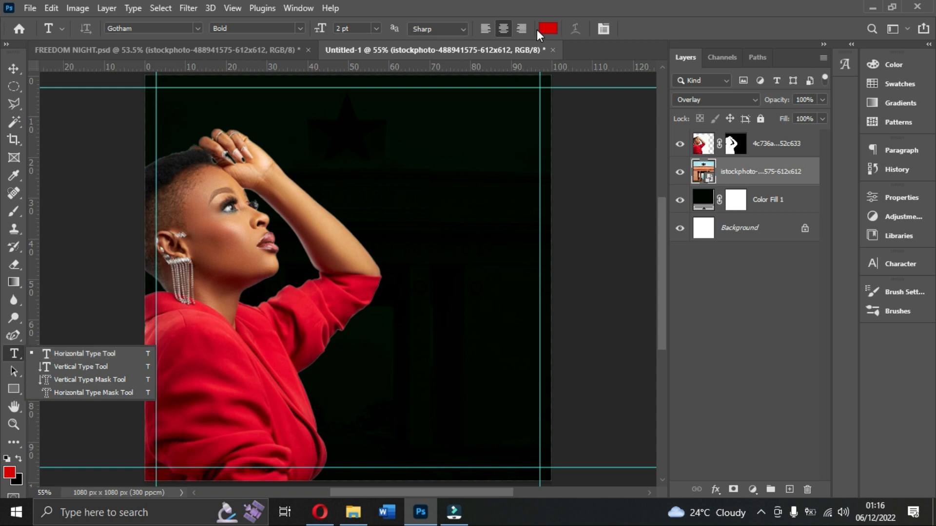
{"action": "left_click", "coordinate": [552, 29]}
{"action": "left_click", "coordinate": [644, 249]}
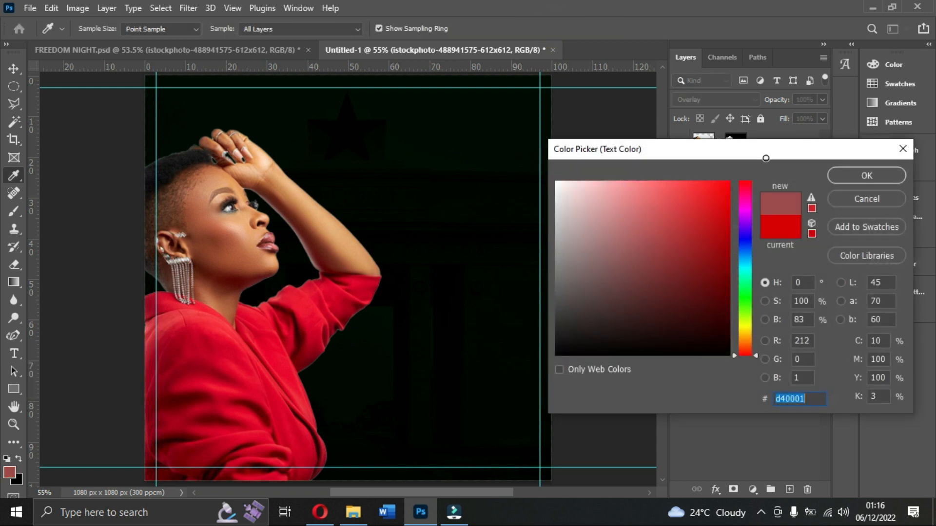
{"action": "type", "text": "ffffff"}
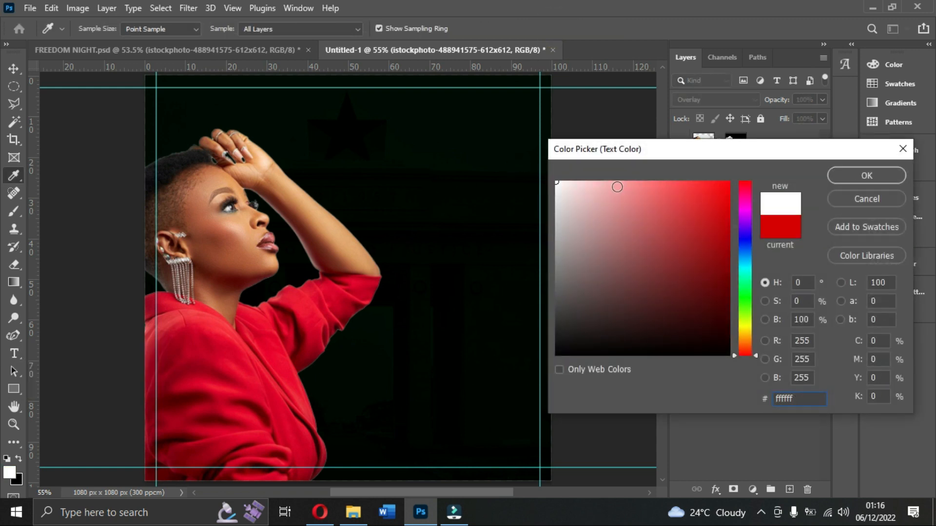
{"action": "left_click", "coordinate": [859, 180]}
{"action": "left_click", "coordinate": [482, 28]}
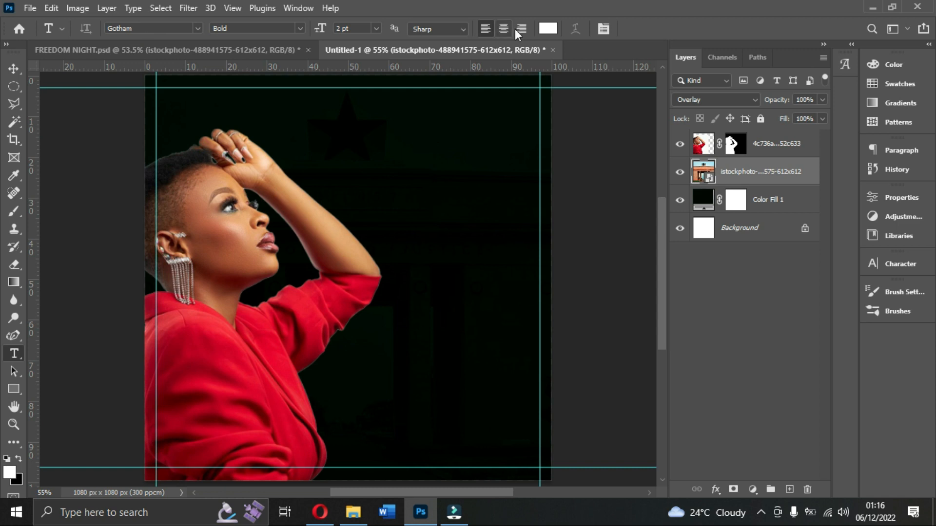
Set the type font to PaybAck Regular at 10 pt.
{"action": "left_click", "coordinate": [905, 266]}
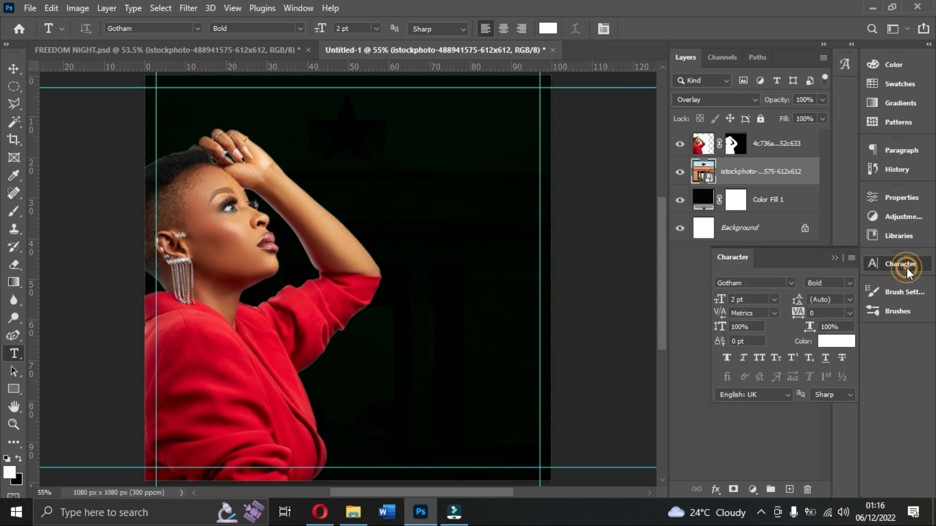
{"action": "left_click", "coordinate": [791, 283]}
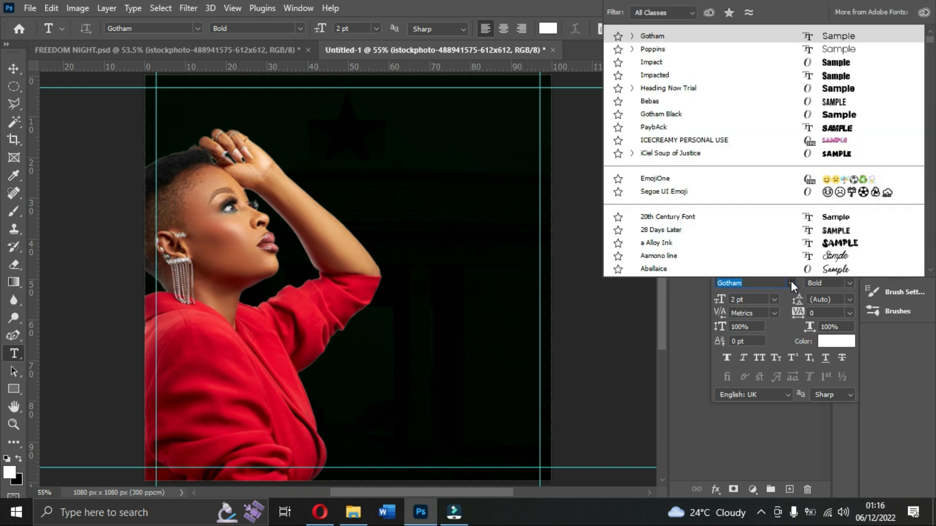
{"action": "left_click", "coordinate": [661, 129]}
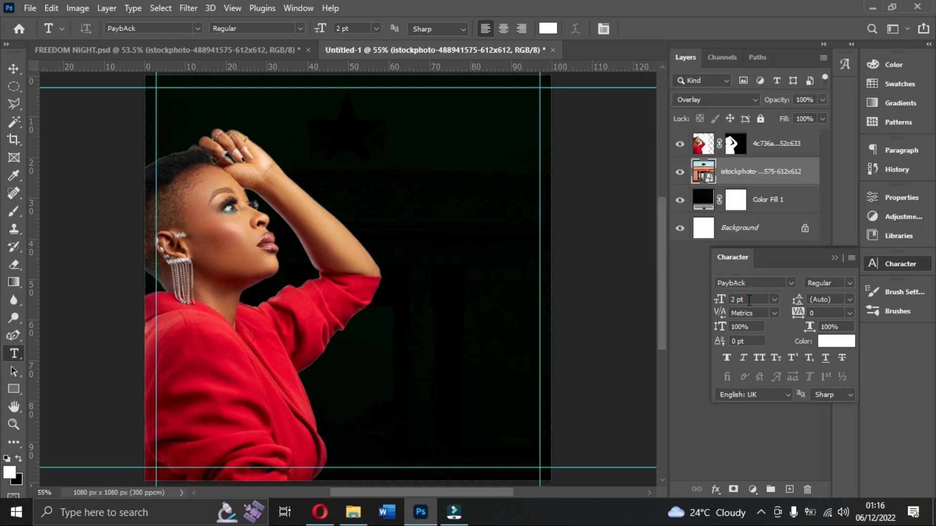
{"action": "left_click", "coordinate": [774, 299]}
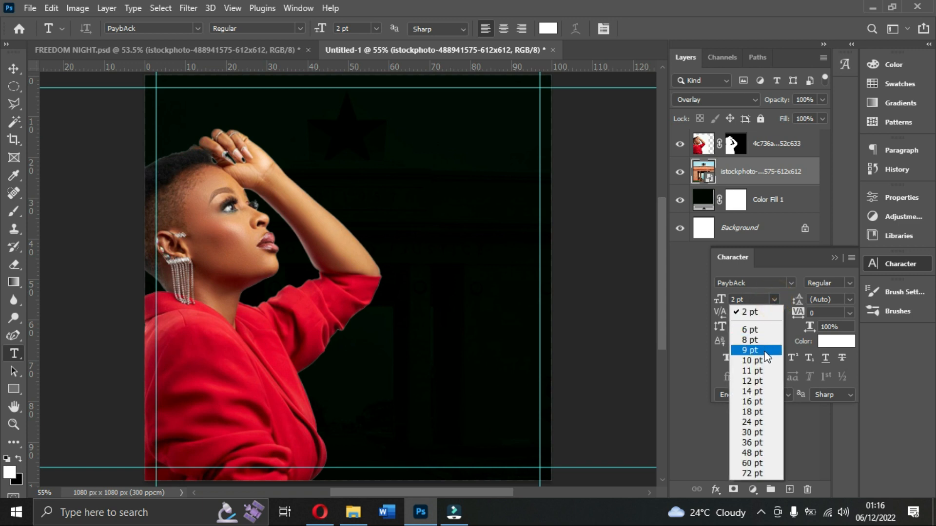
{"action": "left_click", "coordinate": [765, 361]}
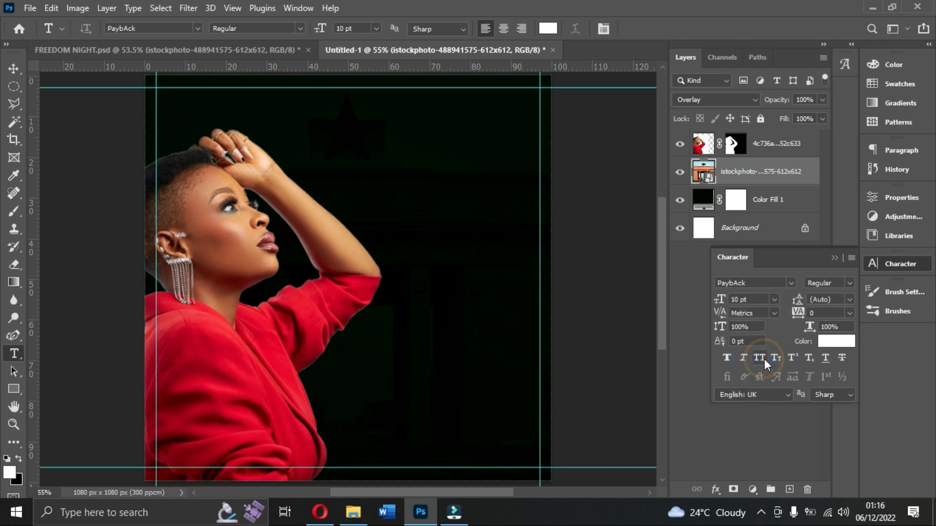
Add the text FREEDOM beside the woman's raised arm and move it against the canvas's right vertical guide.
{"action": "left_click", "coordinate": [356, 183]}
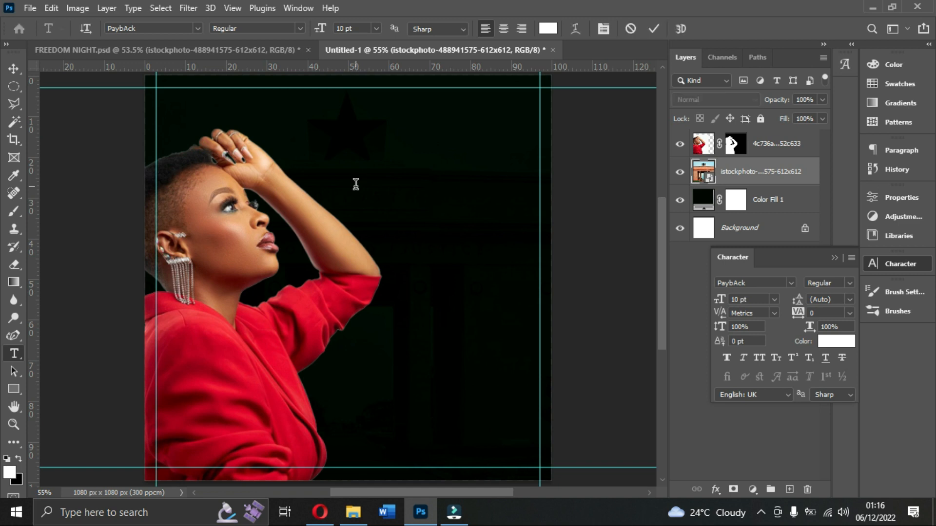
{"action": "key", "text": "BackSpace"}
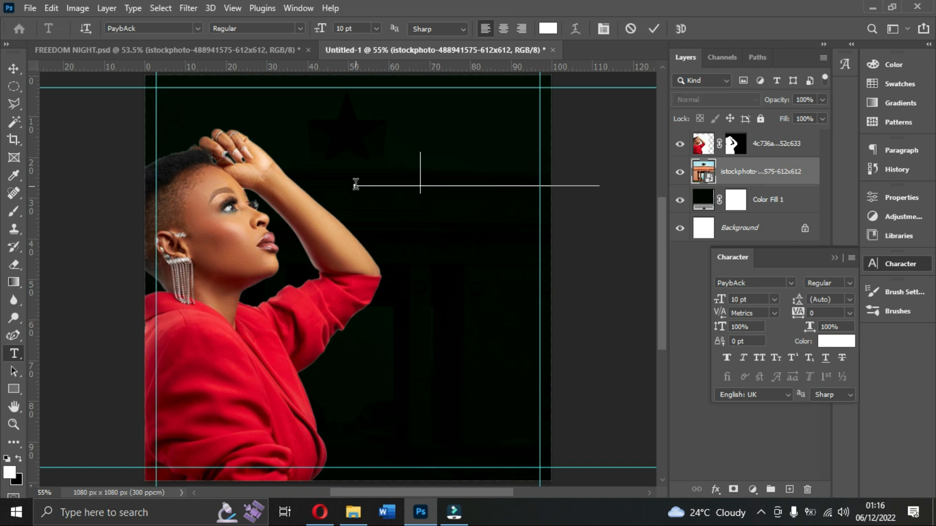
{"action": "type", "text": "FREED"}
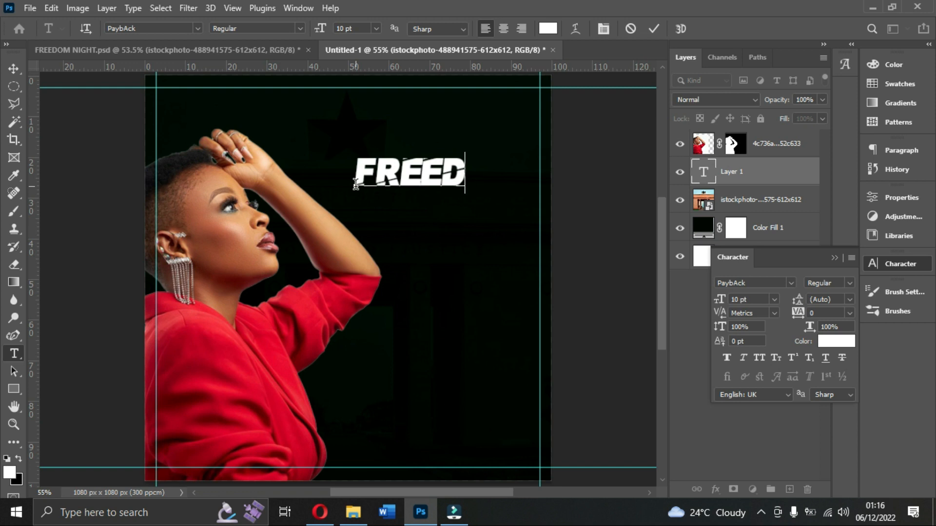
{"action": "type", "text": "OM"}
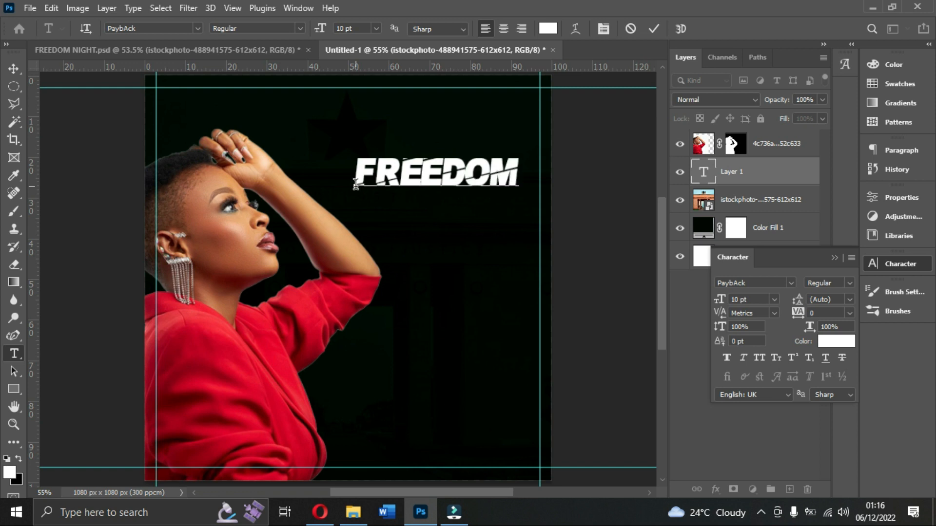
{"action": "left_click", "coordinate": [653, 29]}
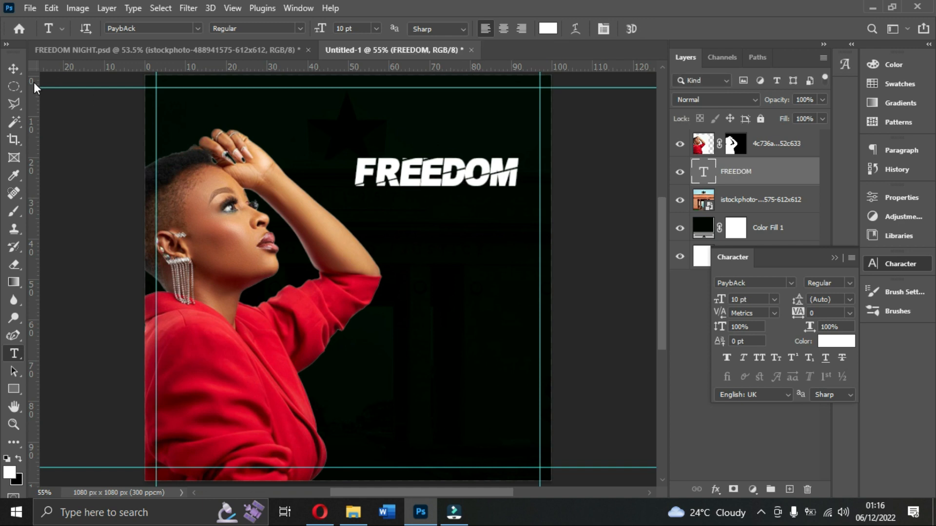
{"action": "left_click", "coordinate": [15, 68]}
{"action": "left_click_drag", "start_coordinate": [491, 180], "coordinate": [515, 187]}
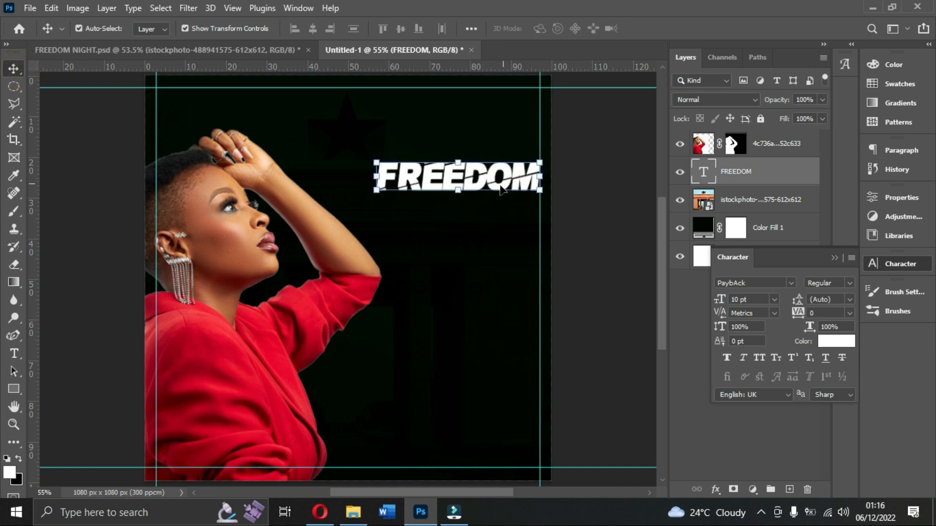
Enlarge the woman cutout slightly, shift it down a little and apply the transform.
{"action": "left_click", "coordinate": [335, 252]}
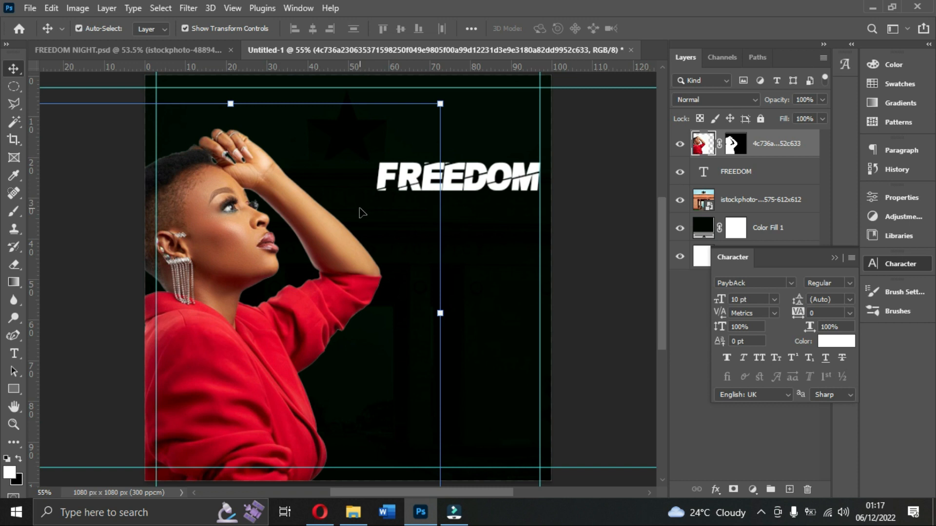
{"action": "left_click_drag", "start_coordinate": [440, 101], "coordinate": [461, 91]}
{"action": "left_click_drag", "start_coordinate": [320, 189], "coordinate": [319, 197]}
{"action": "key", "text": "Return"}
Lower the FREEDOM text and scale it up to about 12.39 pt, extending it across the woman's forearm.
{"action": "left_click_drag", "start_coordinate": [498, 179], "coordinate": [498, 212]}
{"action": "left_click_drag", "start_coordinate": [380, 231], "coordinate": [344, 235]}
{"action": "key", "text": "Return"}
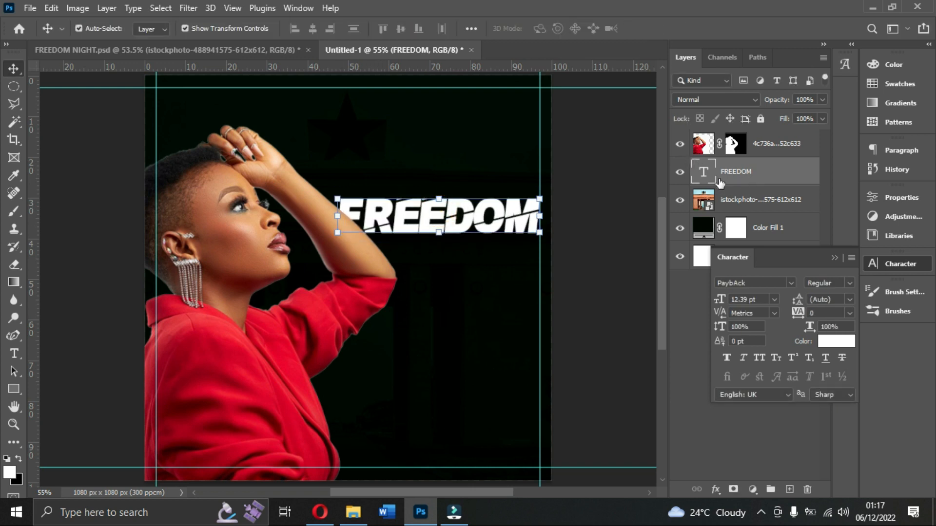
Move the FREEDOM text layer above the woman's layer in the stacking order.
{"action": "left_click_drag", "start_coordinate": [749, 177], "coordinate": [754, 122]}
{"action": "left_click_drag", "start_coordinate": [744, 171], "coordinate": [747, 136]}
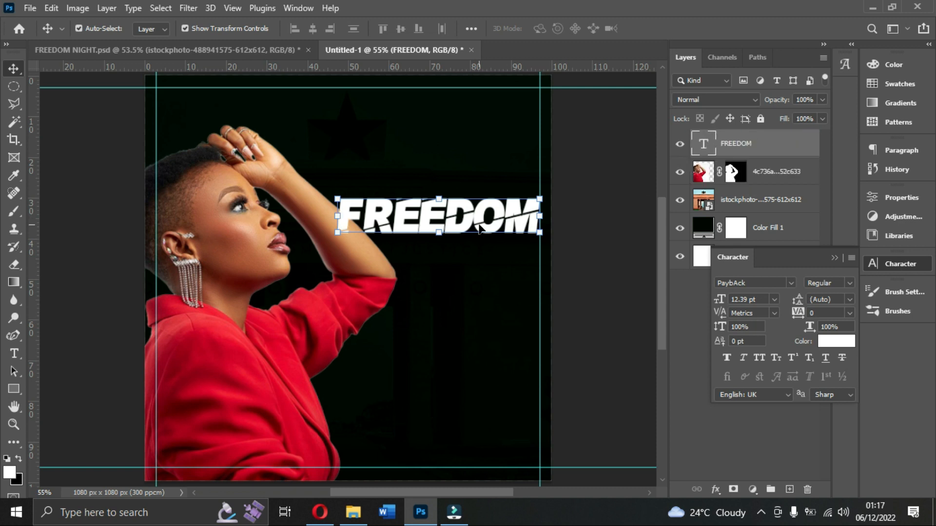
{"action": "left_click", "coordinate": [599, 151]}
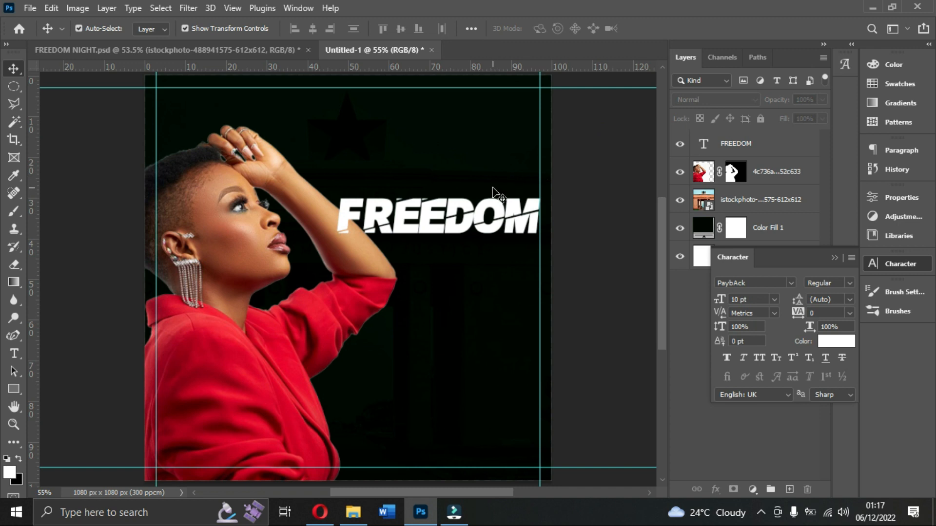
Set the FREEDOM text size to 12 pt.
{"action": "left_click", "coordinate": [486, 214]}
{"action": "left_click", "coordinate": [774, 299]}
{"action": "left_click", "coordinate": [749, 382]}
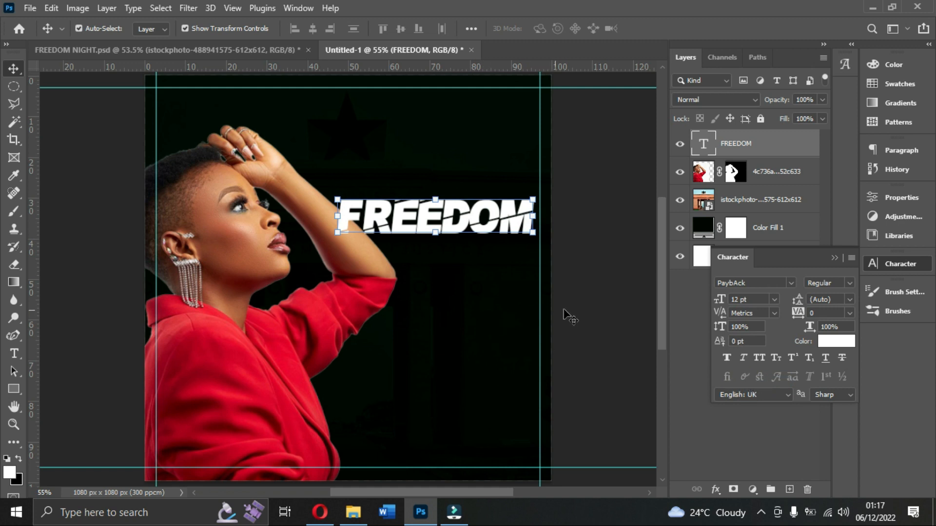
Shift the FREEDOM text to the right vertical guide and lower the woman cutout slightly.
{"action": "left_click_drag", "start_coordinate": [487, 227], "coordinate": [493, 229]}
{"action": "left_click_drag", "start_coordinate": [232, 225], "coordinate": [231, 232]}
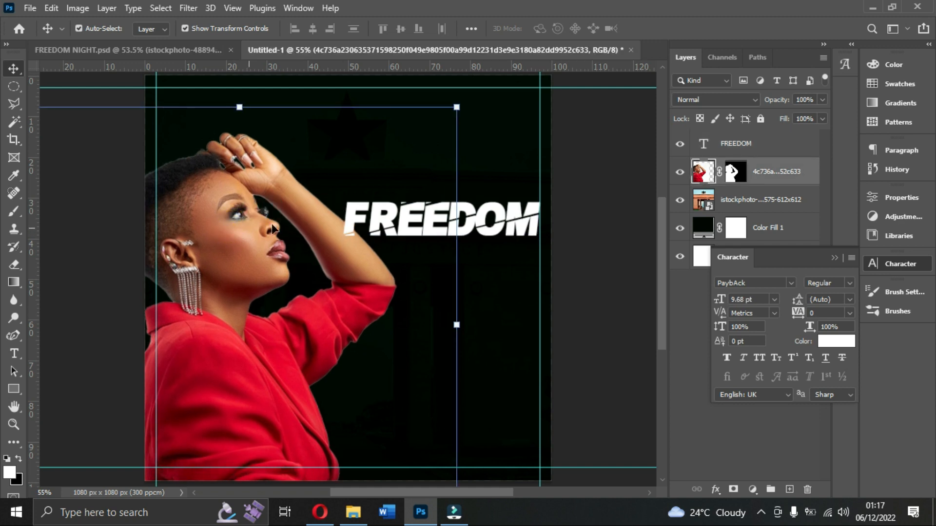
Check the FREEDOM title's size in FREEDOM NIGHT.psd and set the new flyer's FREEDOM text to 13 pt.
{"action": "left_click", "coordinate": [528, 237]}
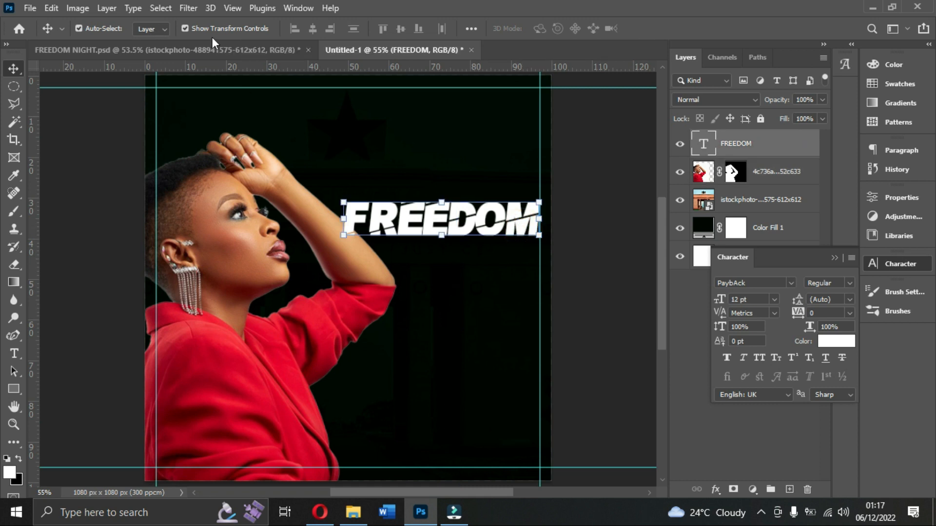
{"action": "left_click", "coordinate": [226, 49]}
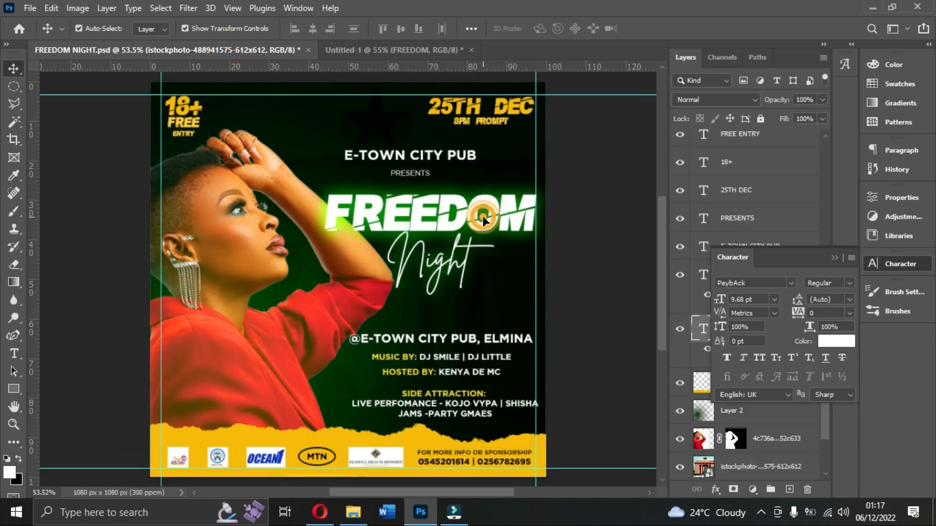
{"action": "left_click", "coordinate": [497, 217]}
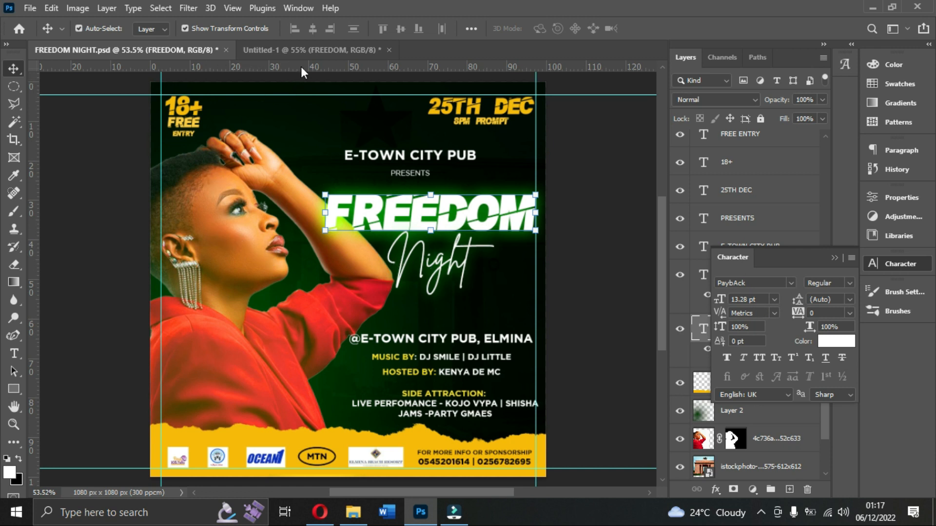
{"action": "mouse_move", "coordinate": [302, 70]}
{"action": "left_mouse_down"}
{"action": "mouse_move", "coordinate": [293, 288]}
{"action": "mouse_move", "coordinate": [298, 59]}
{"action": "left_mouse_up"}
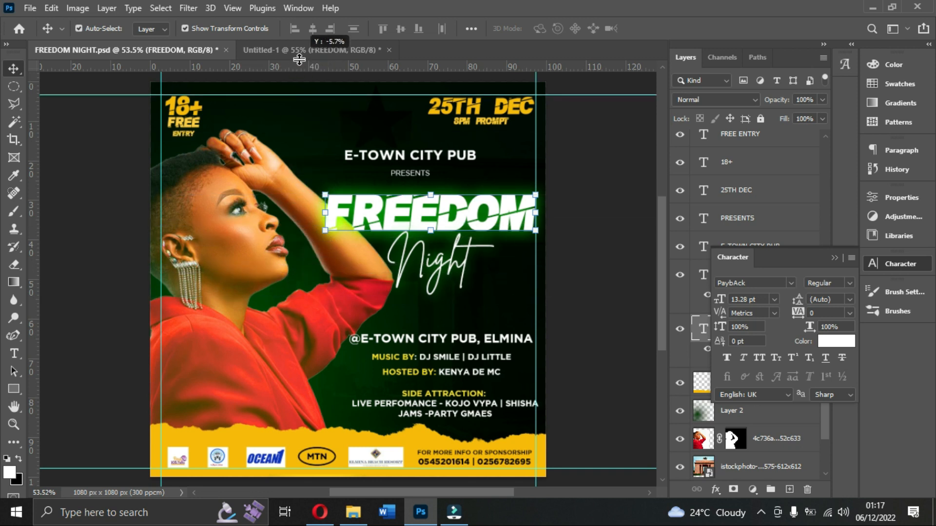
{"action": "left_click", "coordinate": [333, 47]}
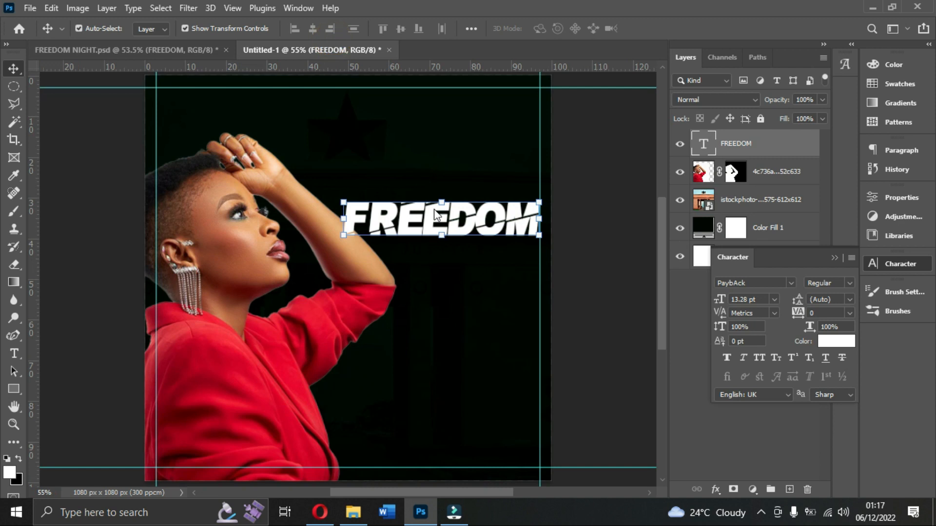
{"action": "left_click", "coordinate": [765, 299]}
{"action": "type", "text": "13"}
{"action": "key", "text": "Return"}
{"action": "left_click_drag", "start_coordinate": [270, 68], "coordinate": [282, 46]}
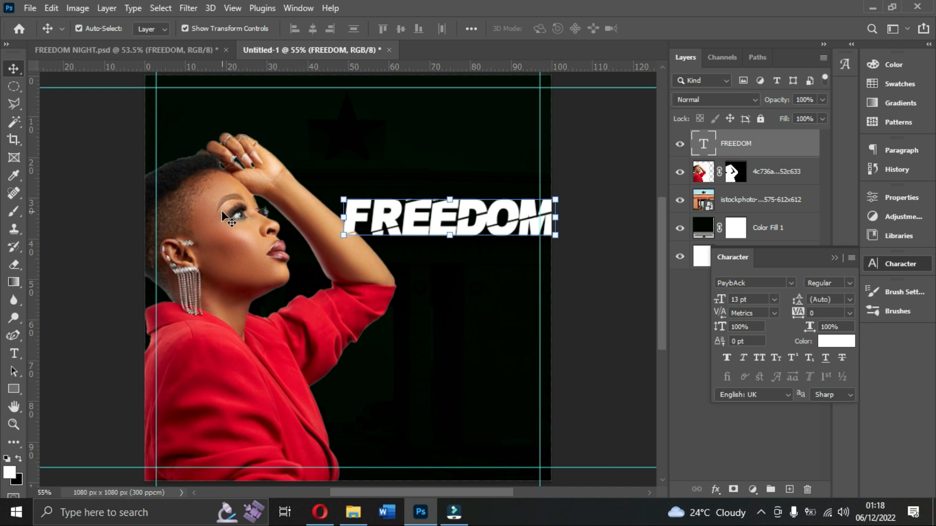
Scale the woman cutout to 101.57%, nudge it slightly down and apply the transform.
{"action": "left_click", "coordinate": [245, 214]}
{"action": "left_click_drag", "start_coordinate": [456, 106], "coordinate": [464, 100]}
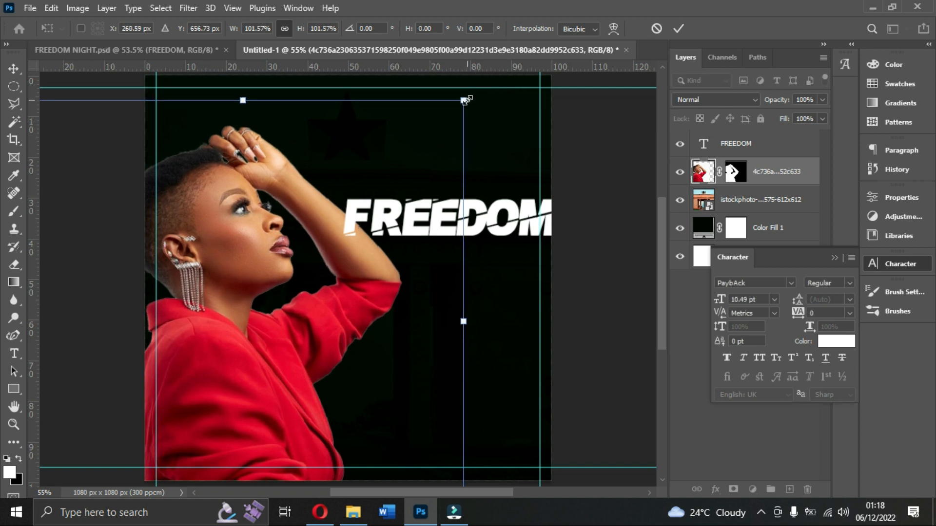
{"action": "key", "text": "Down"}
{"action": "key", "text": "Down"}
{"action": "key", "text": "Down"}
{"action": "key", "text": "Down"}
{"action": "key", "text": "Down"}
{"action": "key", "text": "Down"}
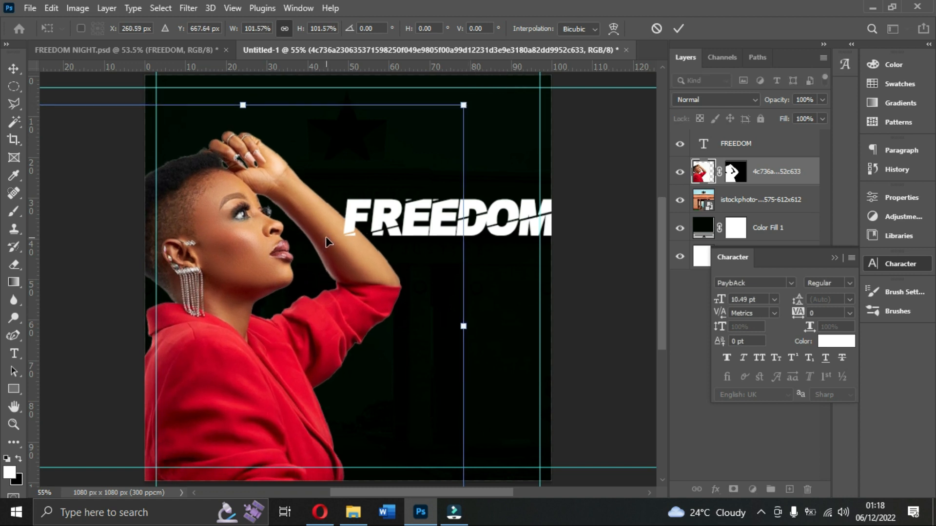
{"action": "key", "text": "Return"}
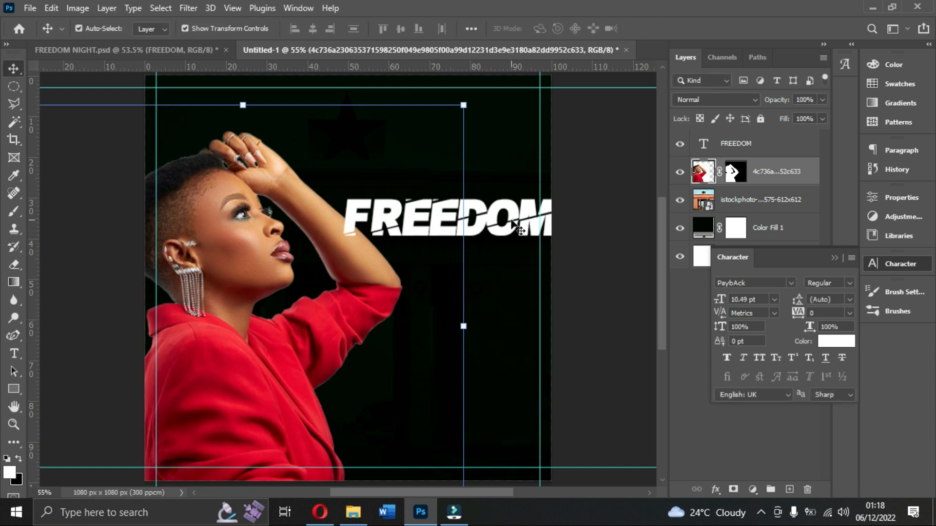
Move the FREEDOM text left to end at the right vertical guide, and select the woman's layer.
{"action": "left_click", "coordinate": [508, 224]}
{"action": "left_click_drag", "start_coordinate": [506, 220], "coordinate": [491, 225]}
{"action": "left_click", "coordinate": [260, 253]}
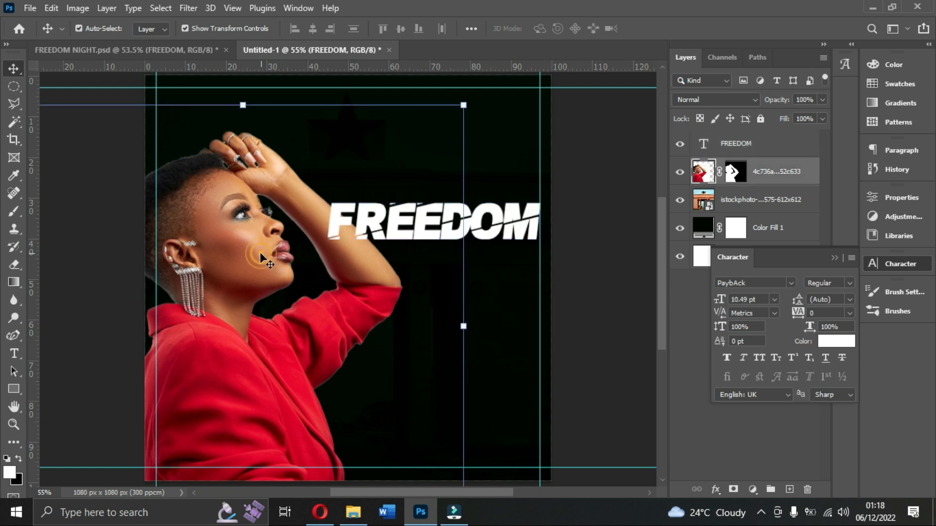
{"action": "scroll", "coordinate": [370, 351], "scroll_direction": "down", "scroll_amount": 3}
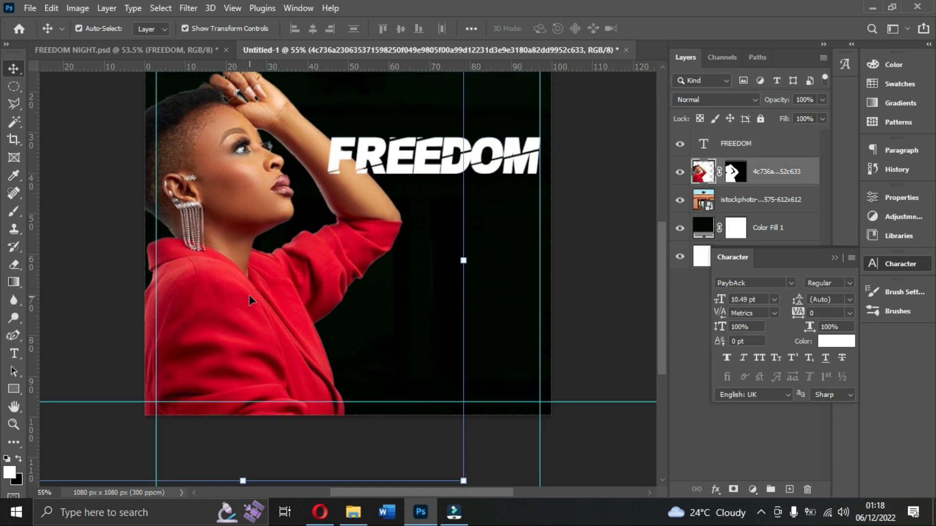
Add a new blank layer directly above the woman cutout and activate the Brush tool.
{"action": "scroll", "coordinate": [249, 295], "scroll_direction": "up", "scroll_amount": 2}
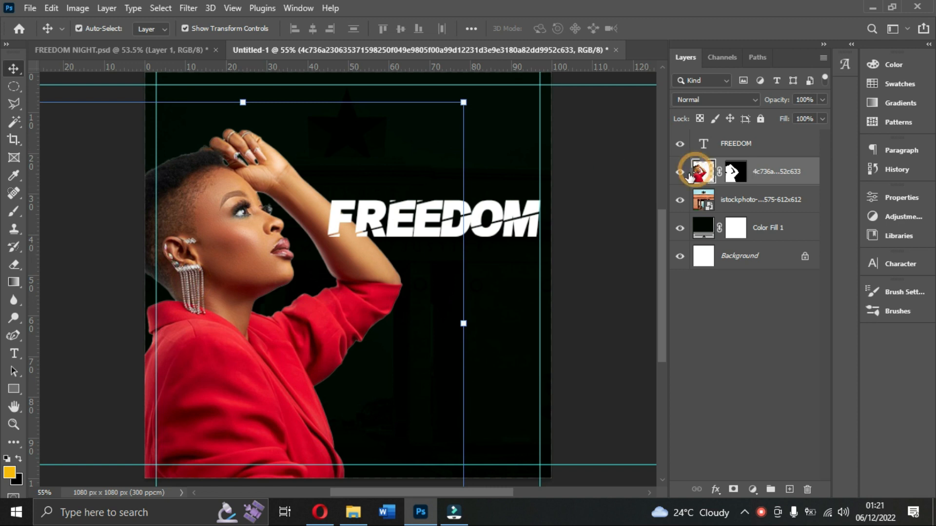
{"action": "left_click", "coordinate": [735, 174]}
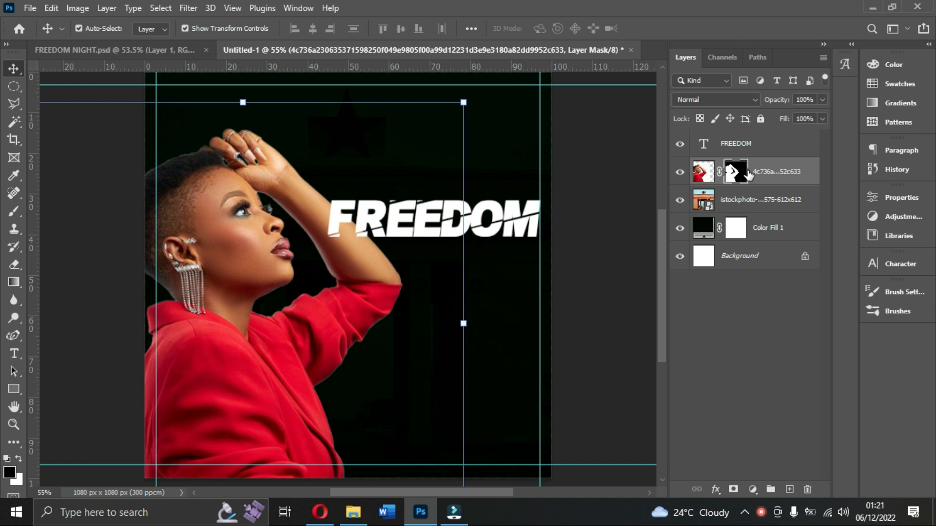
{"action": "left_click", "coordinate": [701, 173]}
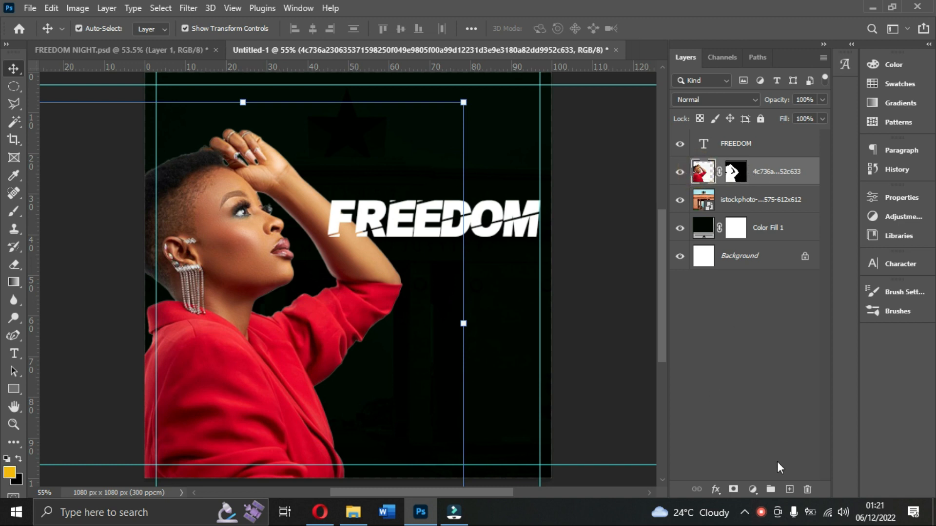
{"action": "left_click", "coordinate": [789, 489]}
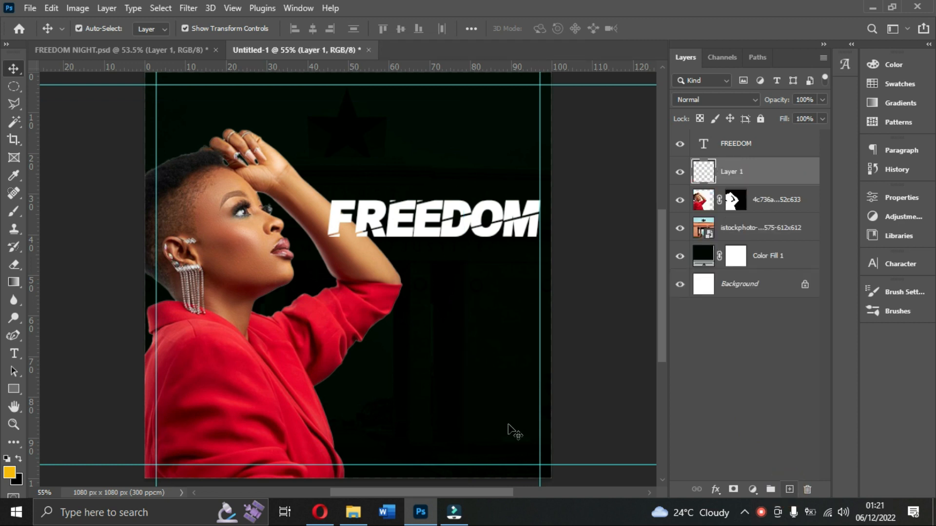
{"action": "left_click", "coordinate": [11, 212]}
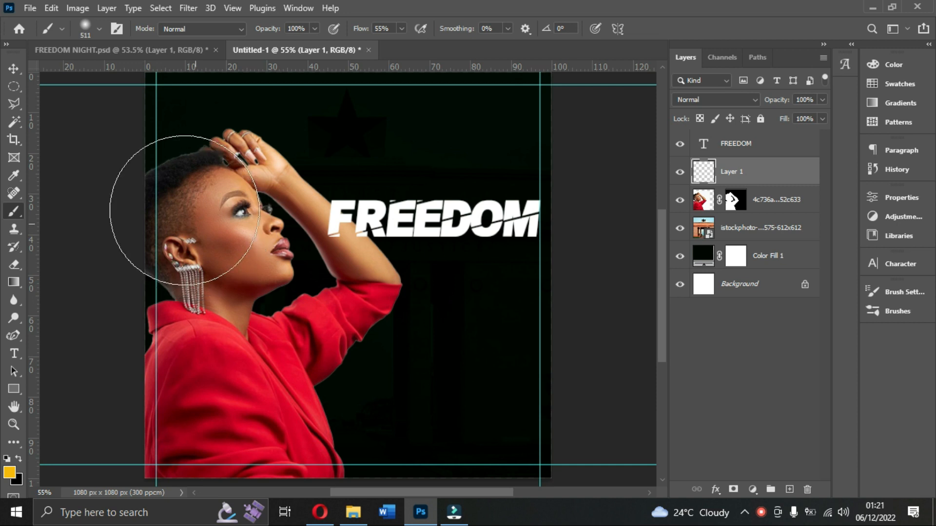
Collapse the General Brushes and Torn Paper Brushes folders in the brush presets.
{"action": "left_click", "coordinate": [98, 29]}
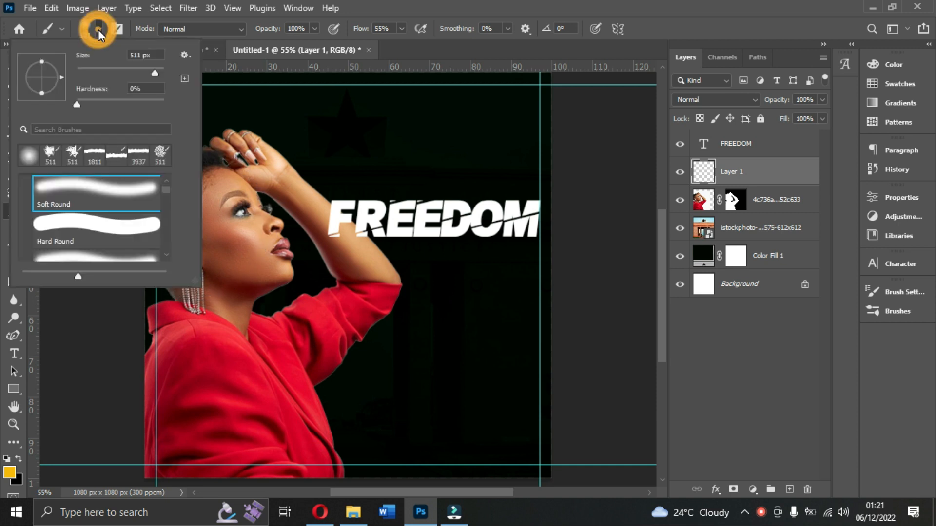
{"action": "left_click", "coordinate": [98, 29]}
{"action": "left_click", "coordinate": [62, 29]}
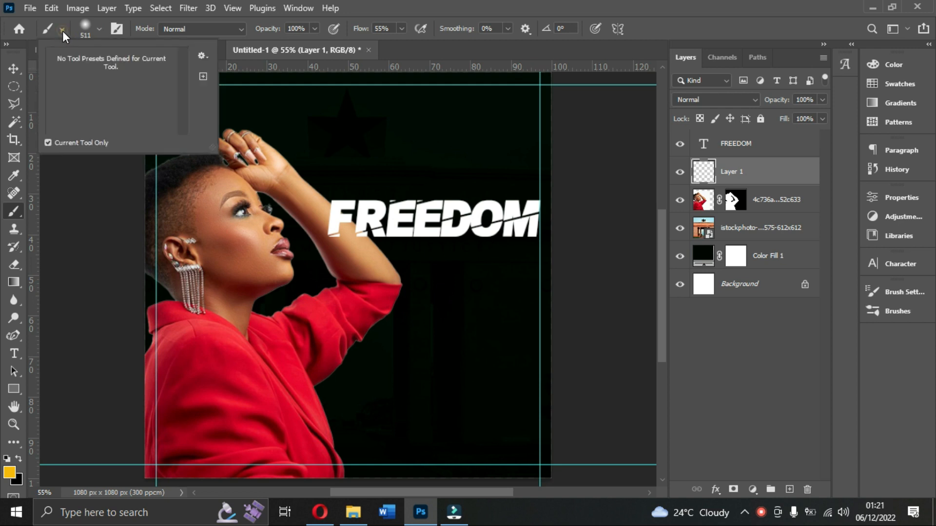
{"action": "left_click", "coordinate": [62, 30]}
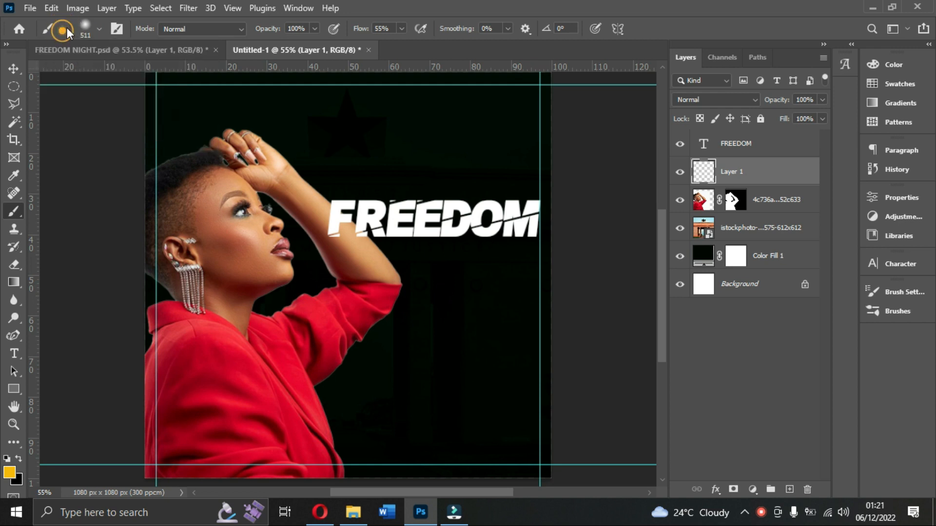
{"action": "left_click", "coordinate": [100, 29]}
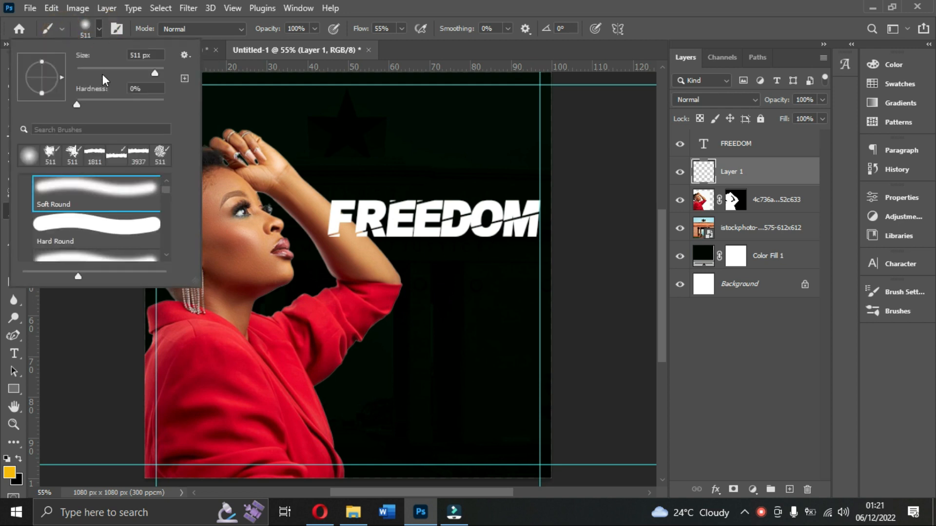
{"action": "scroll", "coordinate": [43, 190], "scroll_direction": "up", "scroll_amount": 1}
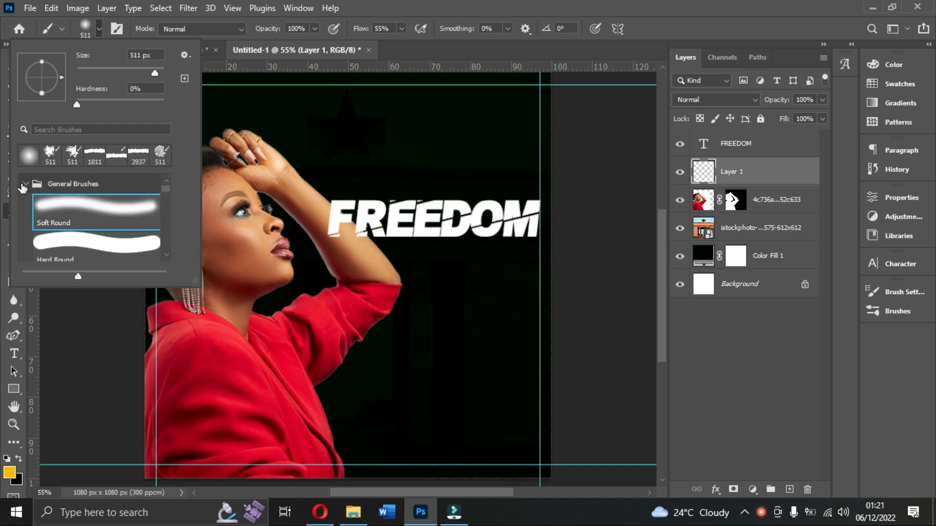
{"action": "left_click", "coordinate": [24, 186]}
{"action": "left_click", "coordinate": [24, 204]}
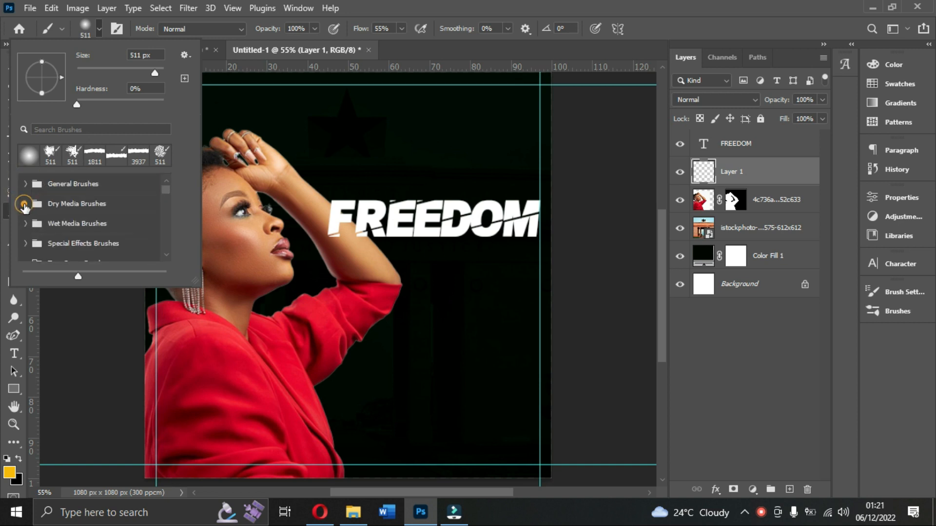
{"action": "scroll", "coordinate": [34, 214], "scroll_direction": "down", "scroll_amount": 2}
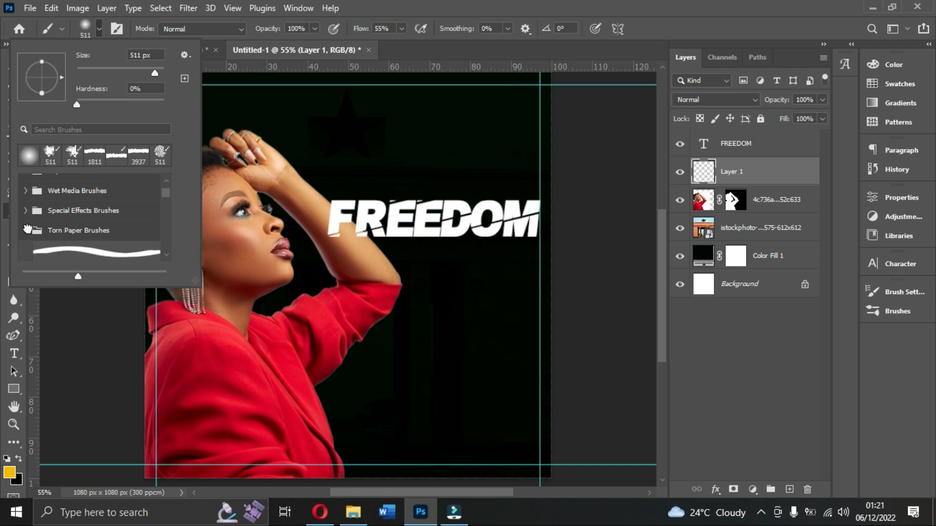
{"action": "left_click", "coordinate": [27, 230]}
{"action": "scroll", "coordinate": [52, 223], "scroll_direction": "up", "scroll_amount": 2}
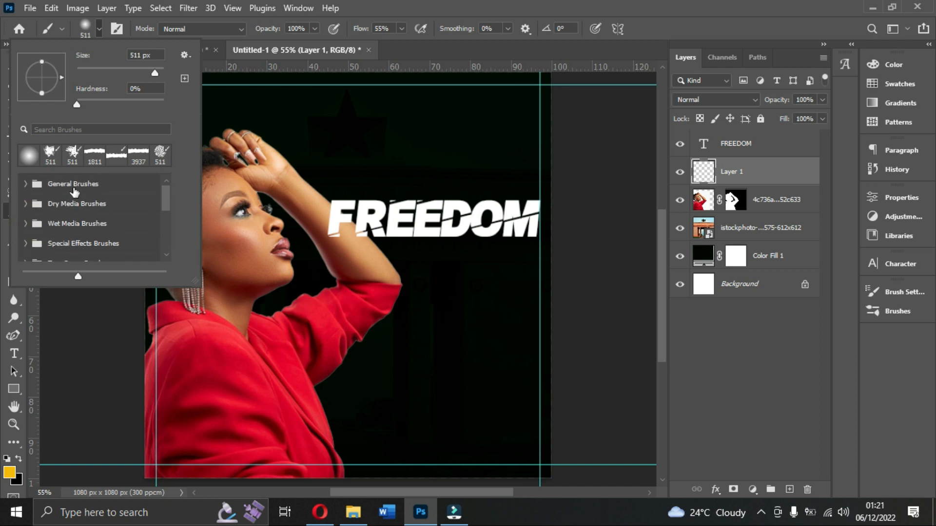
Expand the Torn Paper Brushes folder and look through its presets down to 10.psd.
{"action": "scroll", "coordinate": [82, 195], "scroll_direction": "down", "scroll_amount": 1}
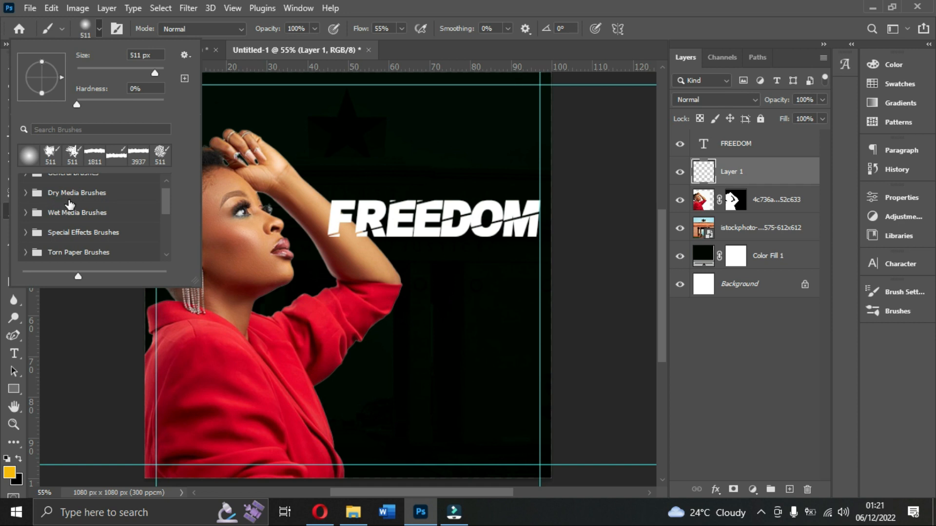
{"action": "scroll", "coordinate": [70, 204], "scroll_direction": "down", "scroll_amount": 2}
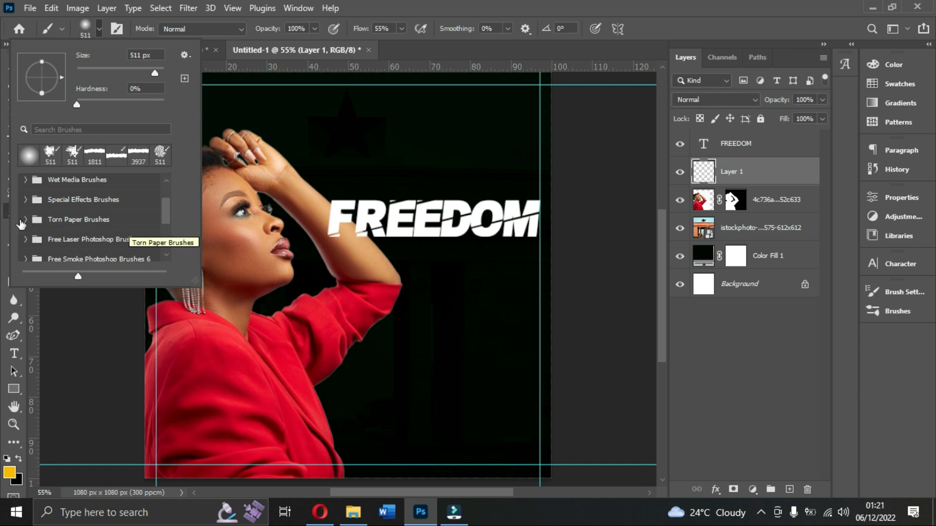
{"action": "left_click", "coordinate": [26, 220]}
{"action": "scroll", "coordinate": [48, 224], "scroll_direction": "down", "scroll_amount": 3}
{"action": "scroll", "coordinate": [51, 224], "scroll_direction": "down", "scroll_amount": 5}
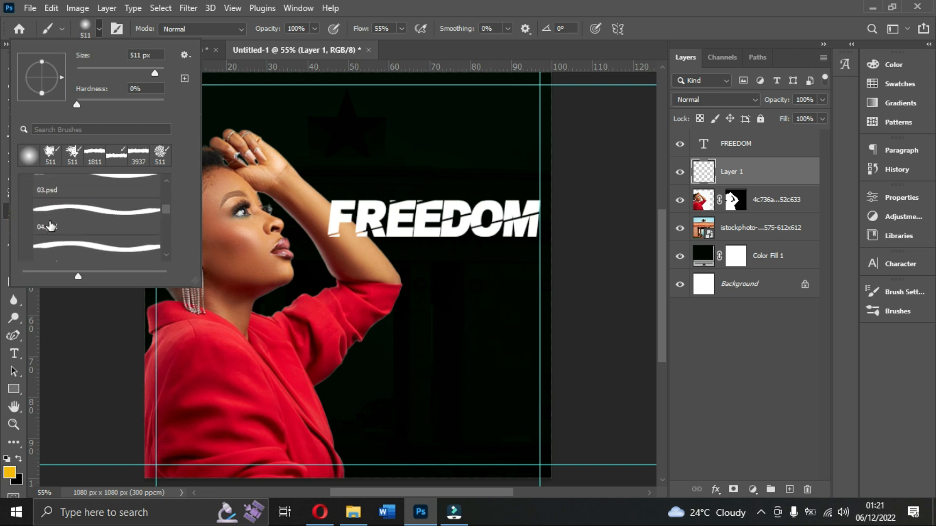
{"action": "scroll", "coordinate": [56, 226], "scroll_direction": "down", "scroll_amount": 4}
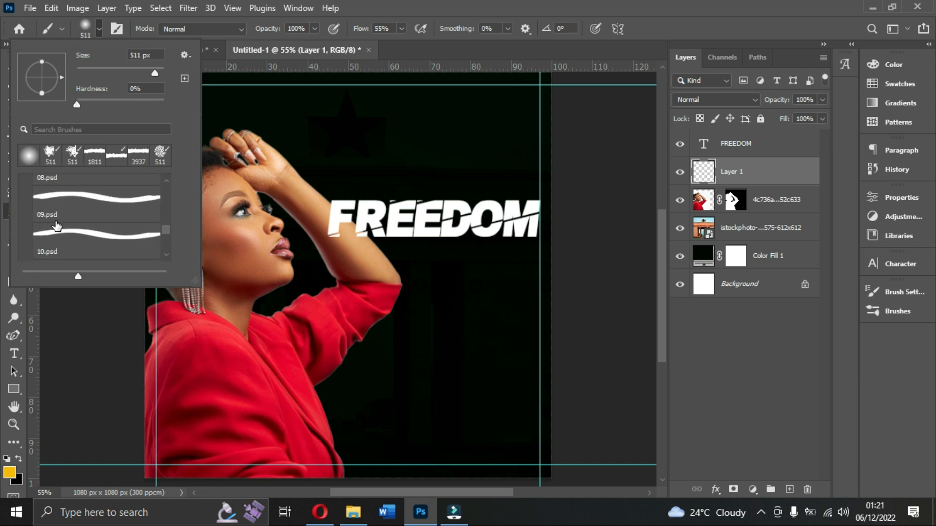
{"action": "scroll", "coordinate": [57, 225], "scroll_direction": "up", "scroll_amount": 1}
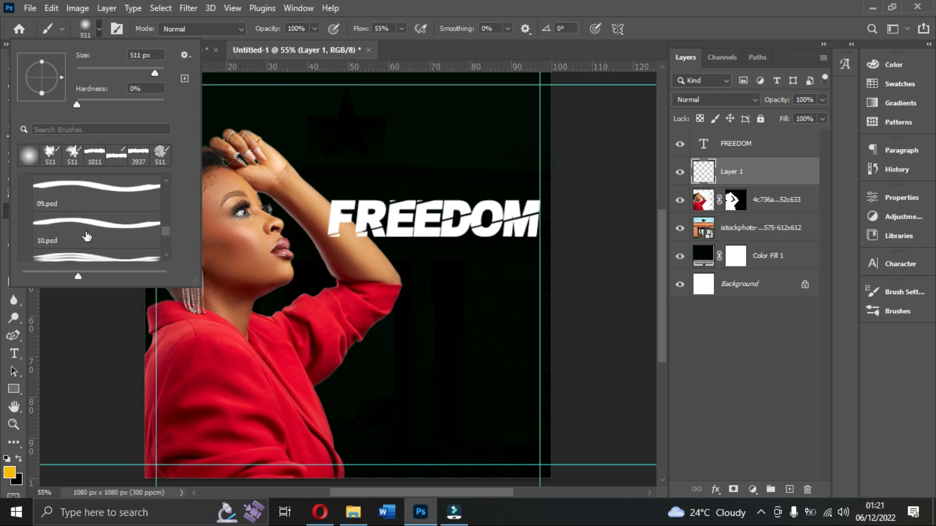
Choose the 10.psd torn-paper brush and set its size to 1457 px.
{"action": "left_click", "coordinate": [84, 225]}
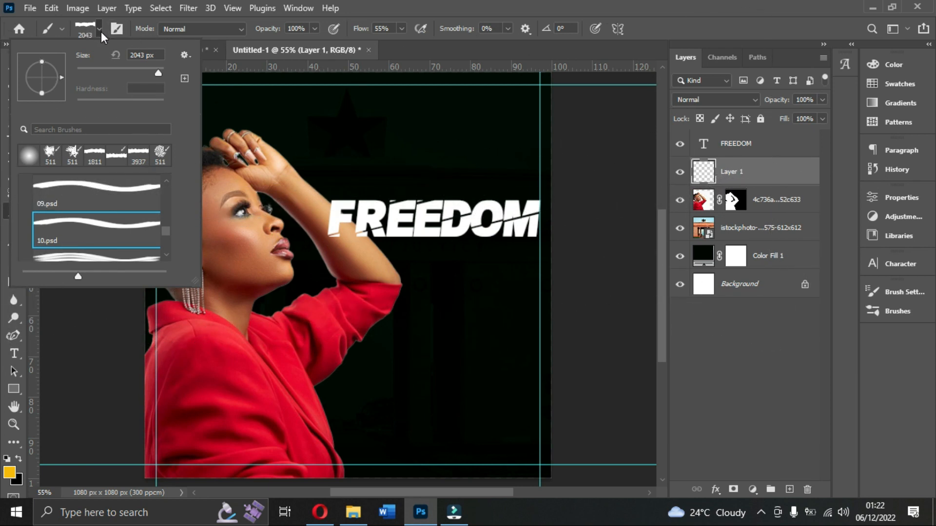
{"action": "left_click_drag", "start_coordinate": [154, 72], "coordinate": [143, 73]}
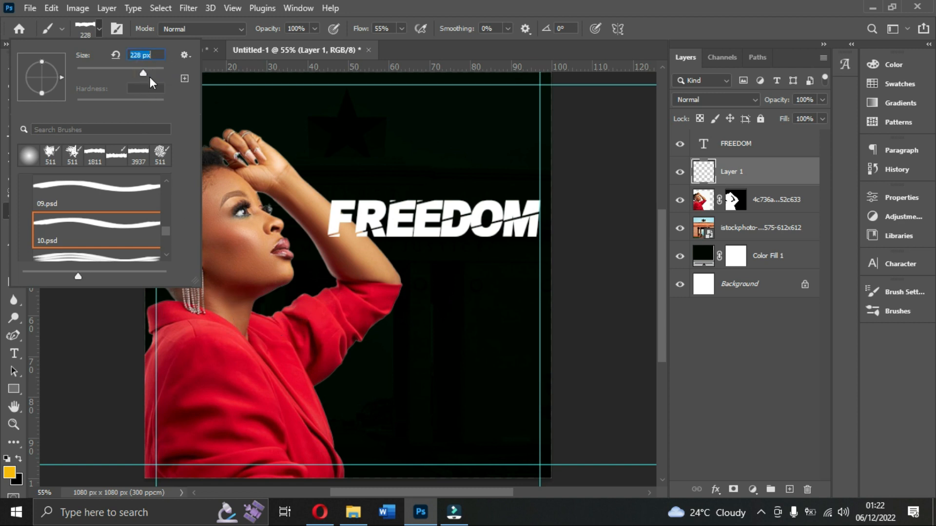
{"action": "left_click_drag", "start_coordinate": [152, 71], "coordinate": [157, 72]}
Try the 09.psd, 08.psd and 07.psd torn-paper brushes to compare their outlines over the canvas.
{"action": "scroll", "coordinate": [97, 215], "scroll_direction": "down", "scroll_amount": 1}
{"action": "scroll", "coordinate": [98, 215], "scroll_direction": "up", "scroll_amount": 2}
{"action": "left_click", "coordinate": [96, 198]}
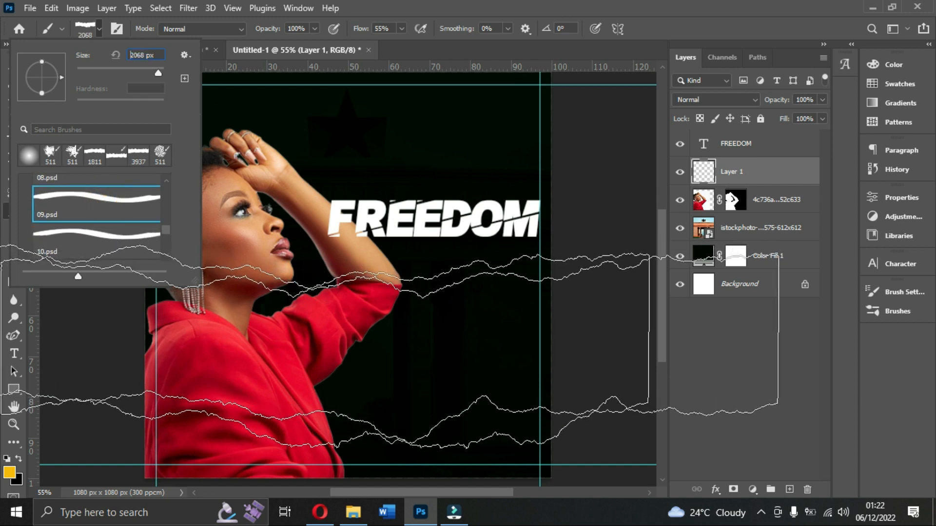
{"action": "scroll", "coordinate": [101, 195], "scroll_direction": "up", "scroll_amount": 1}
{"action": "left_click", "coordinate": [100, 187]}
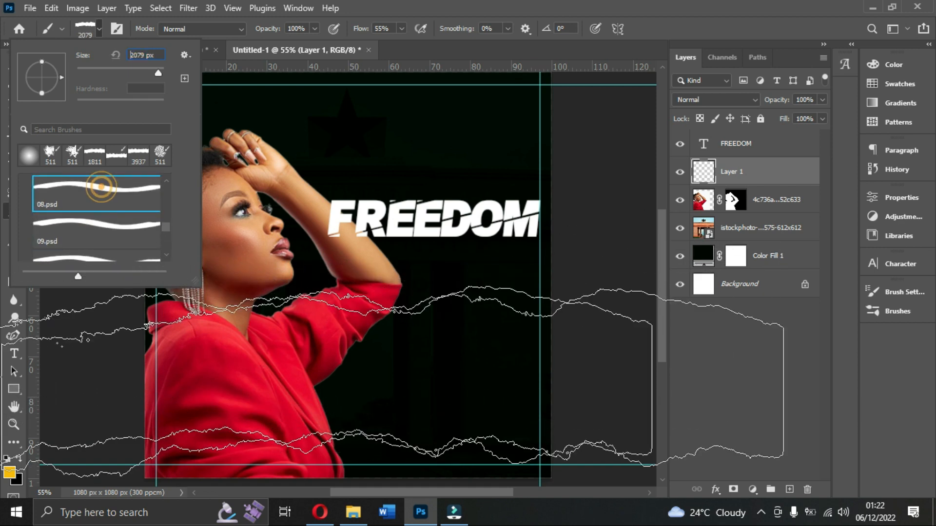
{"action": "scroll", "coordinate": [93, 185], "scroll_direction": "up", "scroll_amount": 1}
{"action": "left_click", "coordinate": [89, 181]}
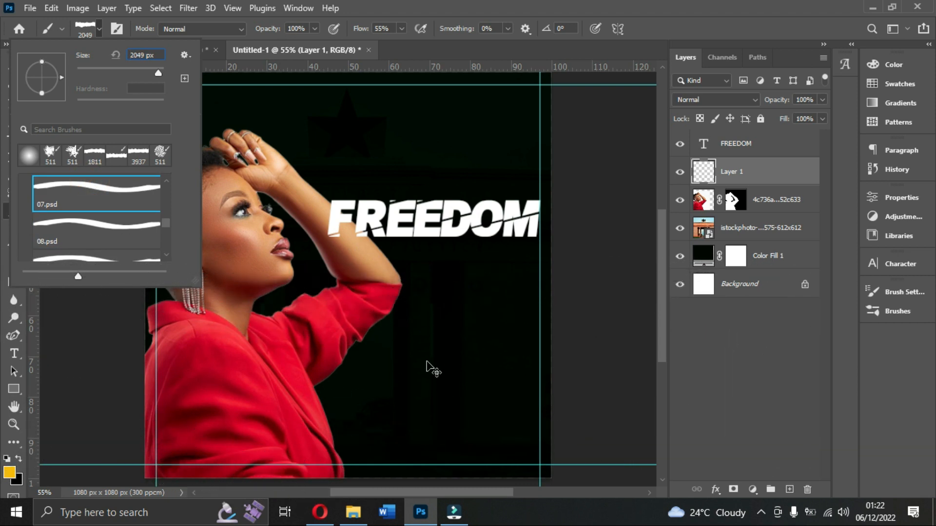
{"action": "key", "text": "Escape"}
Add a horizontal guide at 88.5% of the canvas height, above the existing lower guide.
{"action": "key", "text": "ctrl+minus"}
{"action": "key", "text": "ctrl+minus"}
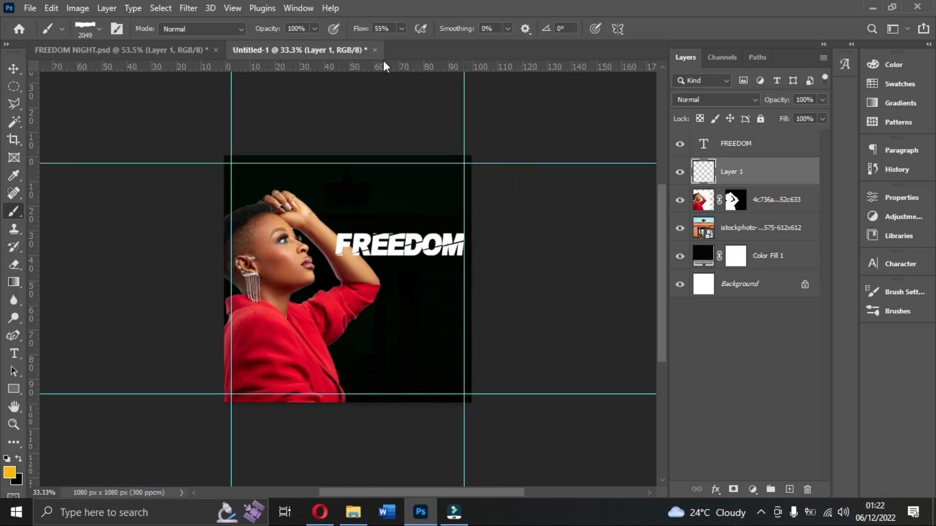
{"action": "left_click_drag", "start_coordinate": [387, 66], "coordinate": [387, 374]}
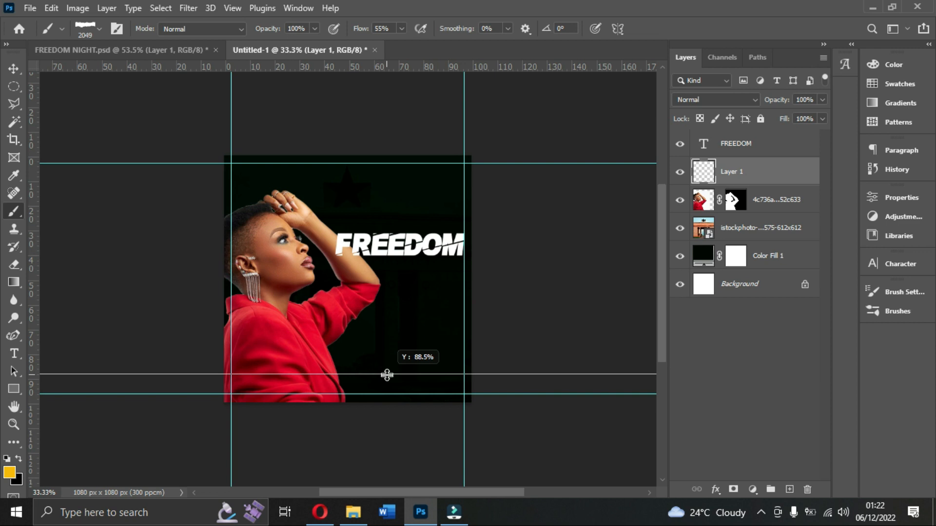
{"action": "left_click_drag", "start_coordinate": [387, 375], "coordinate": [384, 374]}
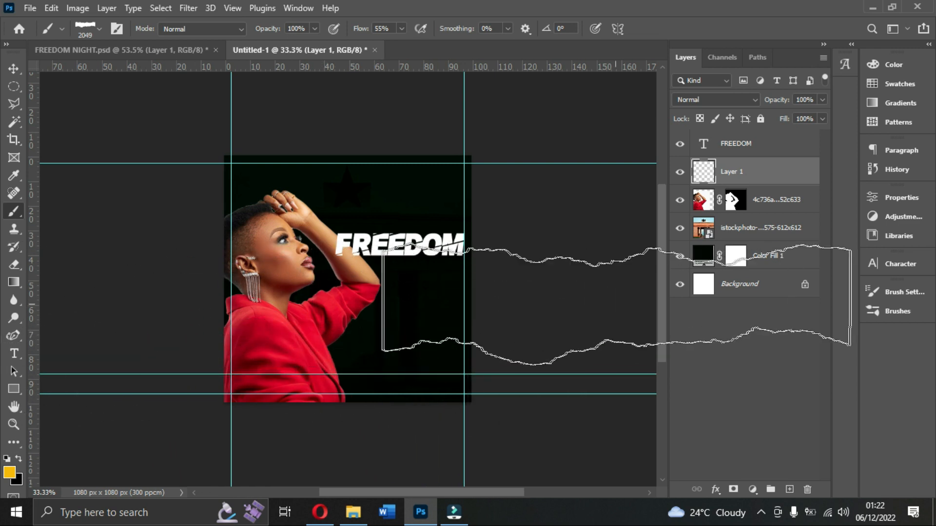
Confirm f7ba00 as the foreground colour and select the 08.psd torn-paper brush at 2079 px.
{"action": "left_click", "coordinate": [9, 472]}
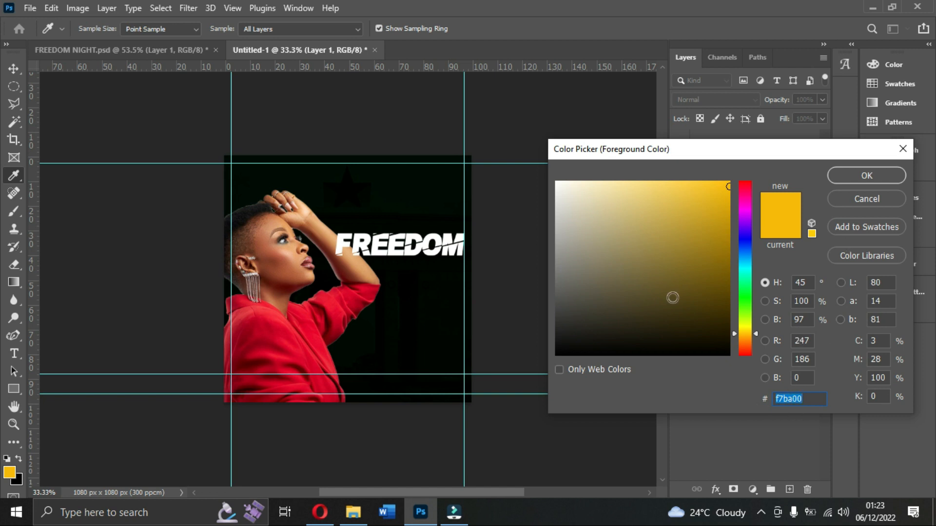
{"action": "left_click", "coordinate": [859, 177]}
{"action": "key", "text": "b"}
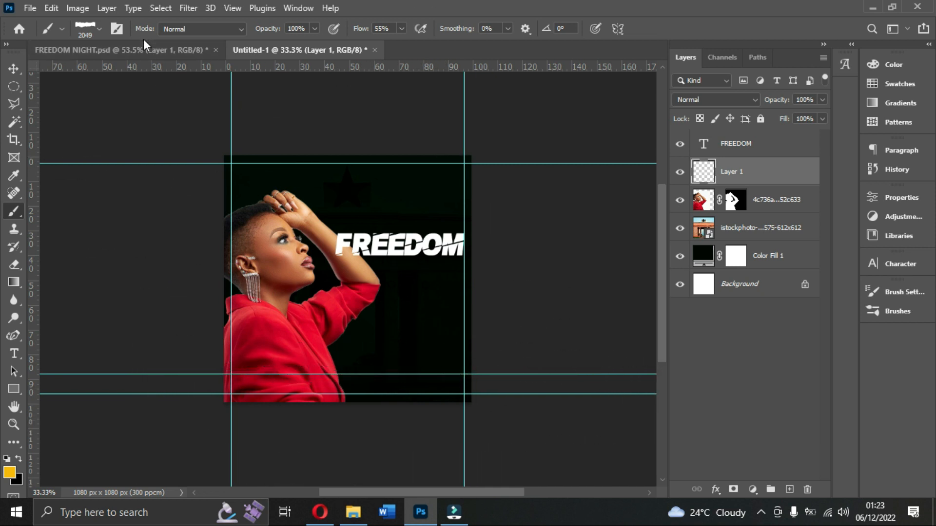
{"action": "left_click", "coordinate": [98, 30]}
{"action": "left_click", "coordinate": [99, 230]}
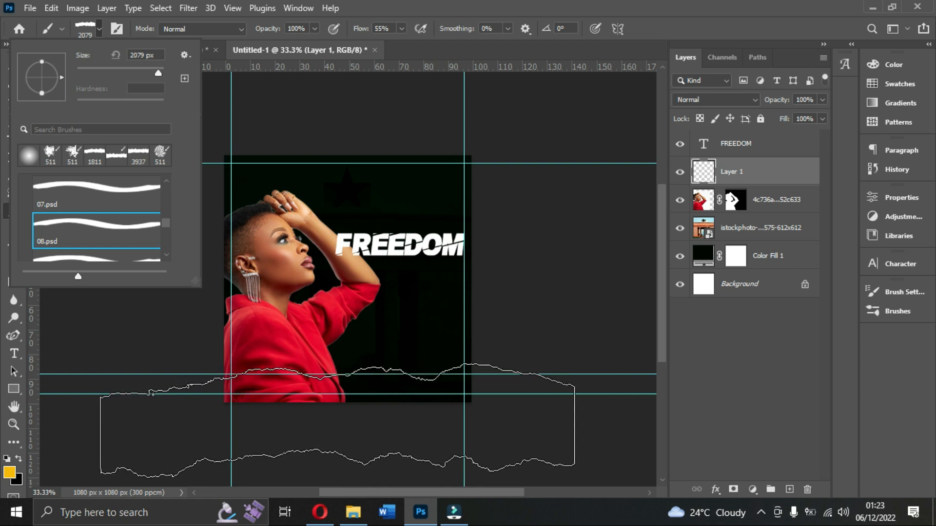
Try stamping a yellow torn-paper strip along the bottom of the flyer at 55% flow, and undo it.
{"action": "left_click", "coordinate": [336, 418]}
{"action": "left_click", "coordinate": [336, 418]}
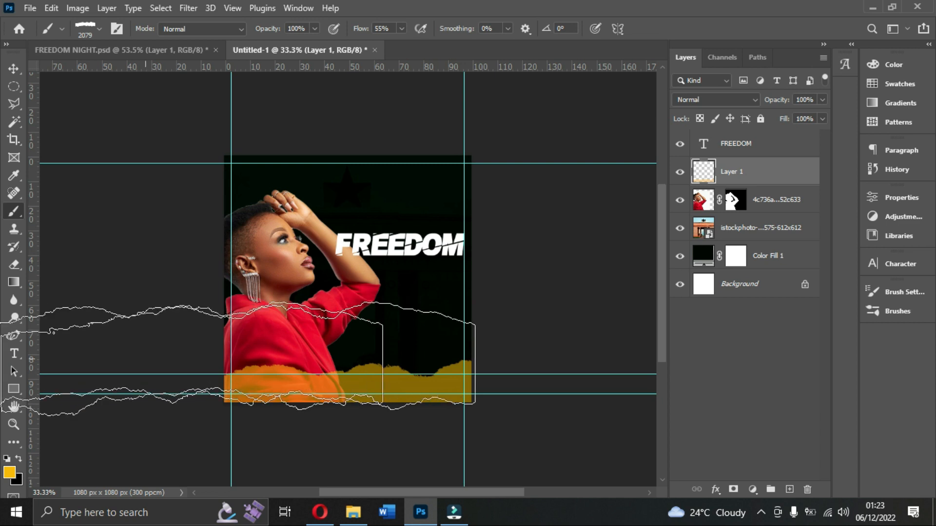
{"action": "left_click", "coordinate": [18, 71]}
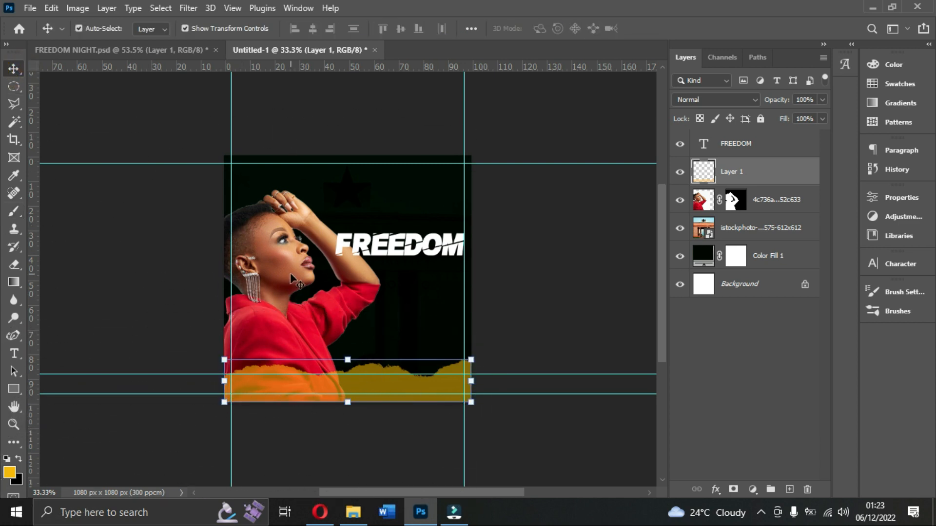
{"action": "key", "text": "ctrl+0"}
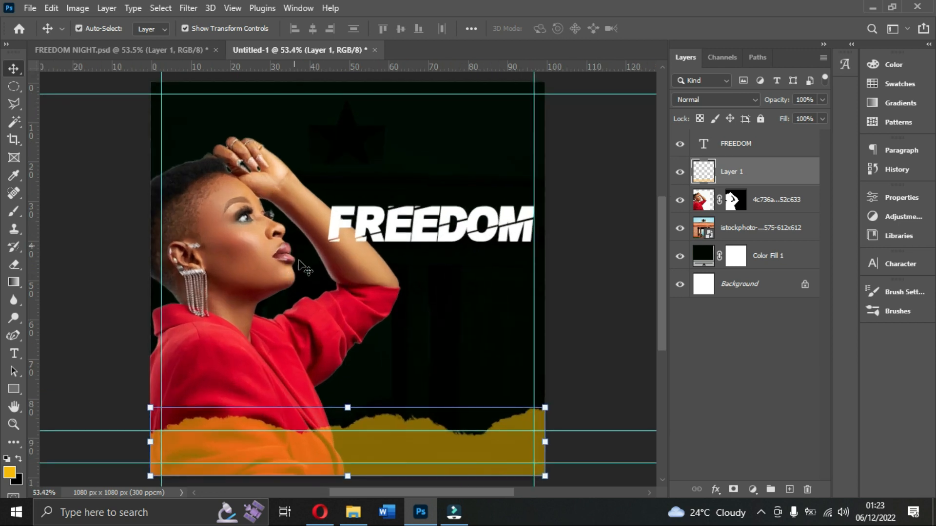
{"action": "scroll", "coordinate": [306, 335], "scroll_direction": "down", "scroll_amount": 1}
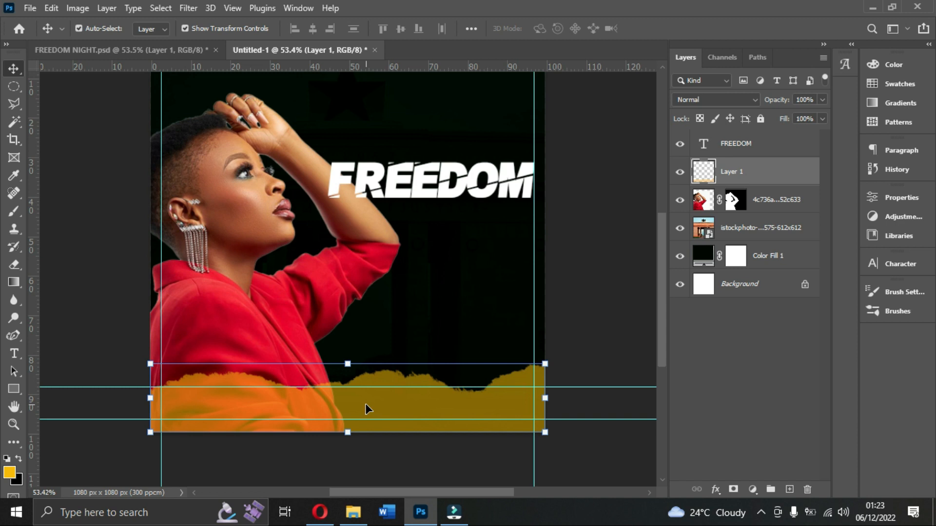
{"action": "key", "text": "ctrl+z"}
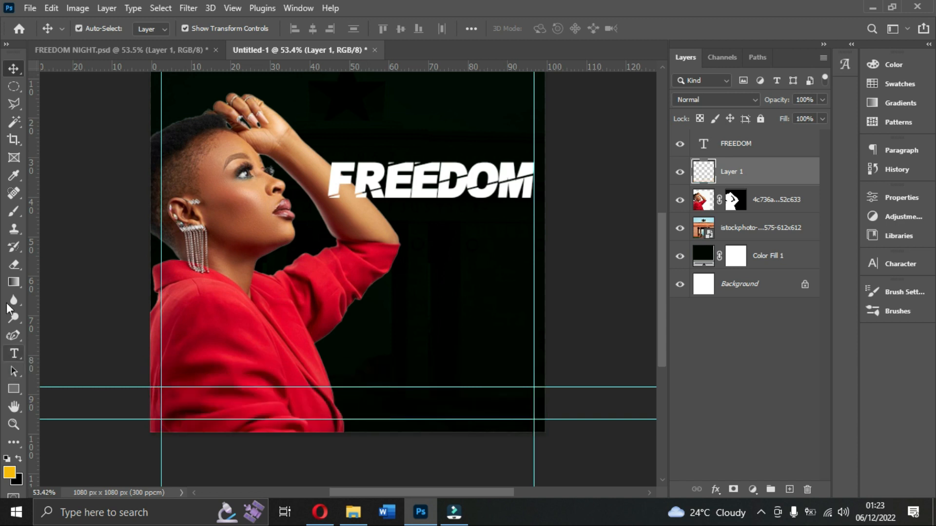
Activate the Brush tool and select the 07.psd torn-paper brush at 2049 px.
{"action": "right_click", "coordinate": [13, 247]}
{"action": "left_click", "coordinate": [14, 212]}
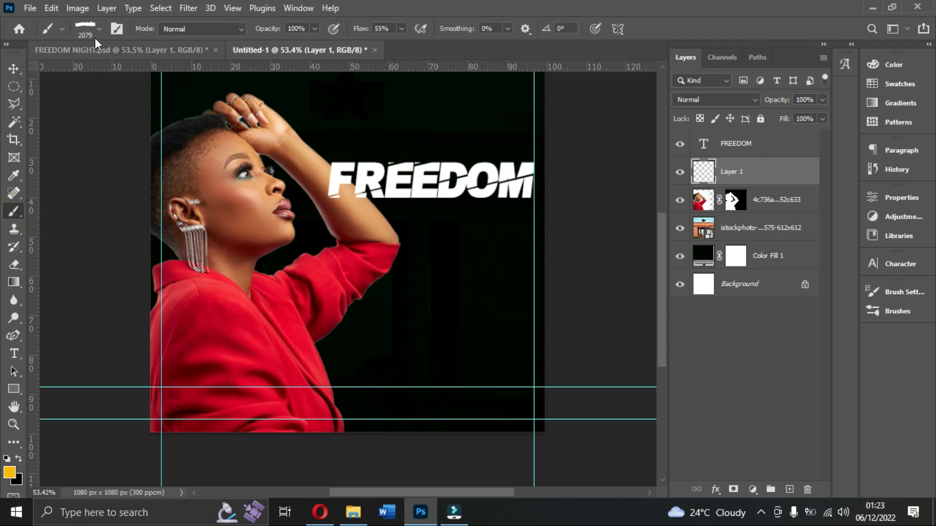
{"action": "left_click", "coordinate": [97, 29]}
{"action": "scroll", "coordinate": [116, 215], "scroll_direction": "up", "scroll_amount": 1}
{"action": "left_click", "coordinate": [87, 199]}
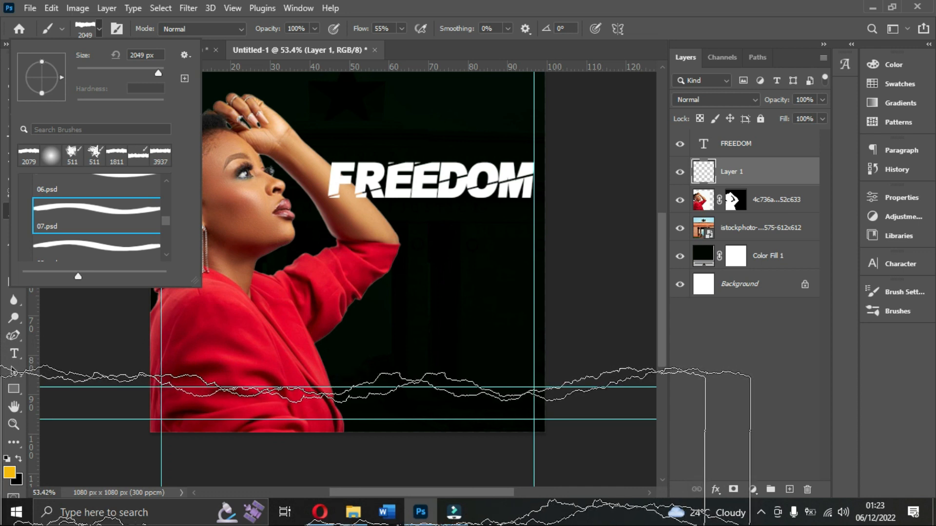
Stamp a yellow torn-paper strip along the flyer's bottom edge, repeating the stamp in the same spot to build up opacity.
{"action": "left_click", "coordinate": [328, 461]}
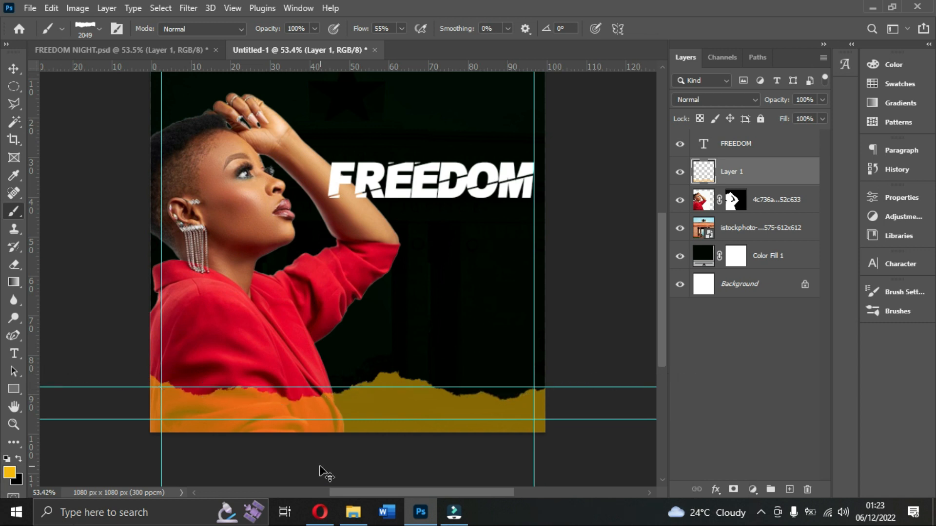
{"action": "key", "text": "ctrl+z"}
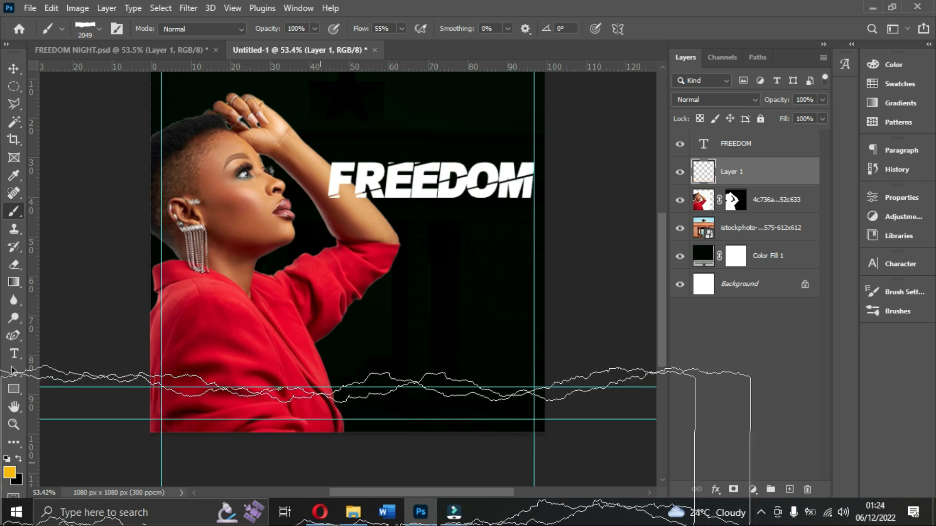
{"action": "left_click", "coordinate": [320, 462]}
{"action": "left_click", "coordinate": [320, 462]}
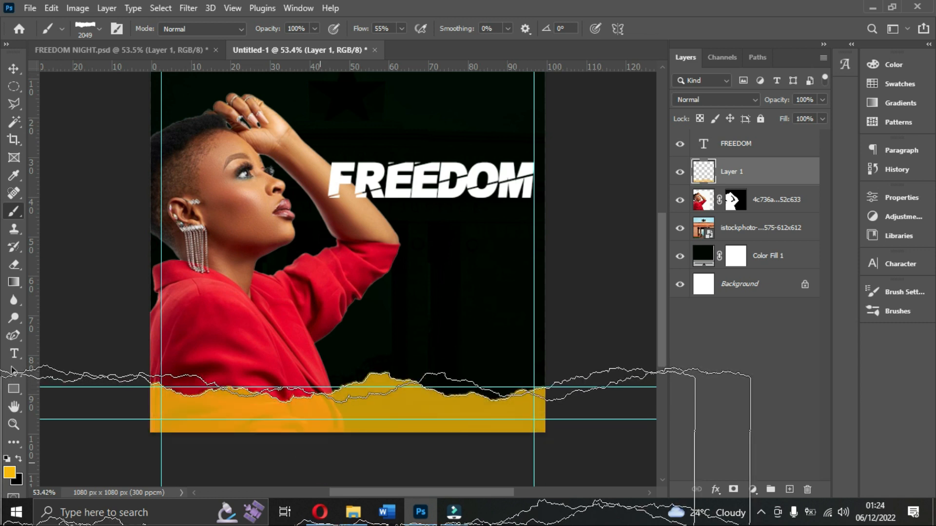
{"action": "left_click", "coordinate": [319, 463]}
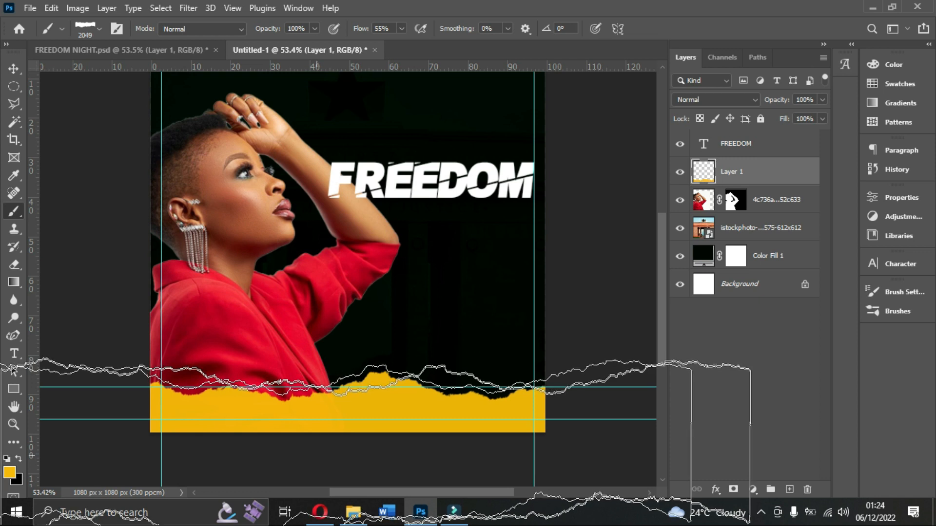
Try two extra stamps slightly above the yellow strip, and undo them.
{"action": "left_click", "coordinate": [307, 455]}
{"action": "left_click", "coordinate": [307, 455]}
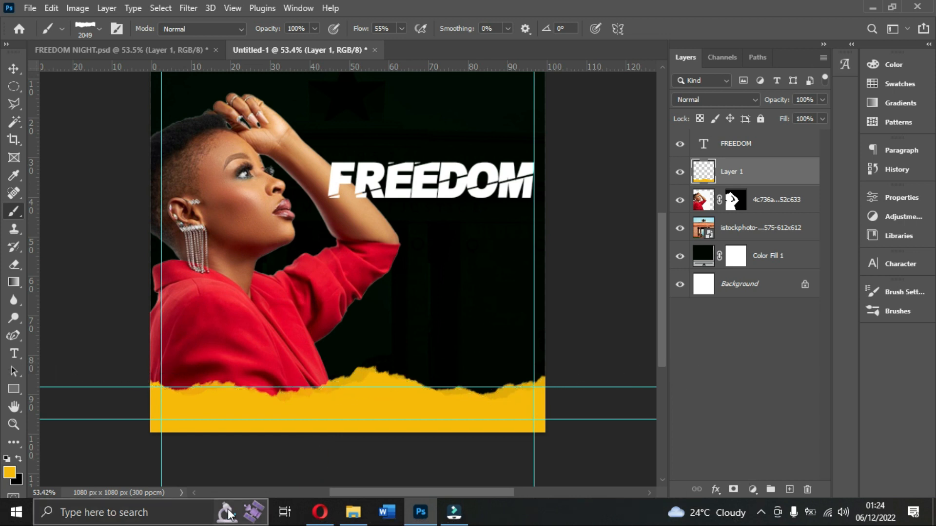
{"action": "key", "text": "ctrl+z"}
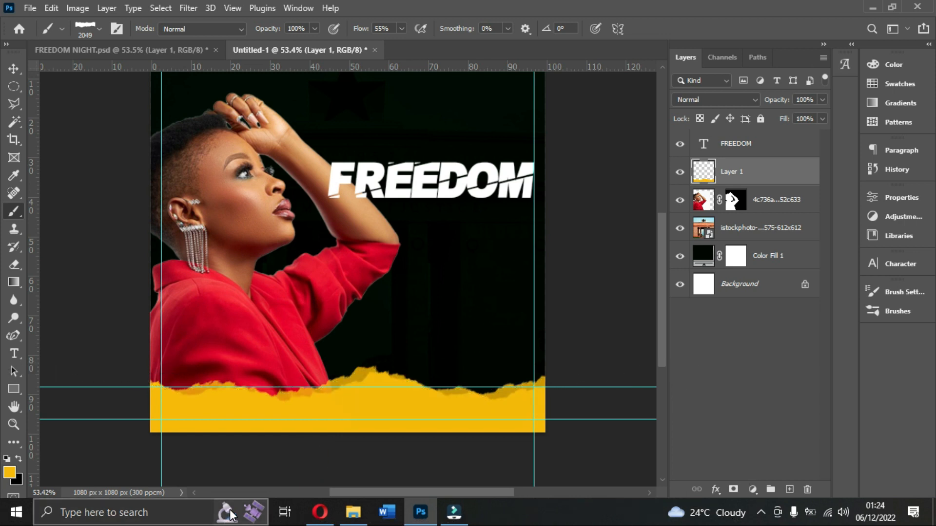
{"action": "key", "text": "ctrl+z"}
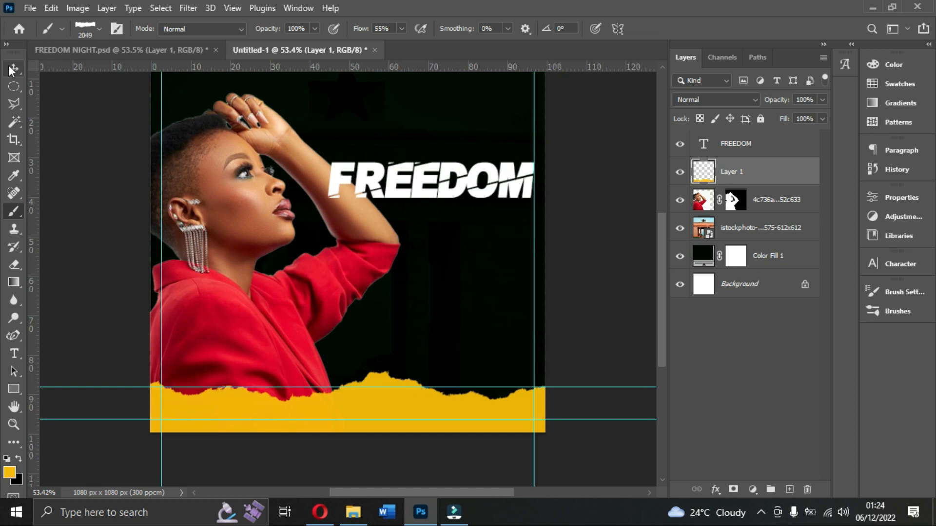
Duplicate the FREEDOM text layer and place the copy just below the original title.
{"action": "left_click", "coordinate": [14, 68]}
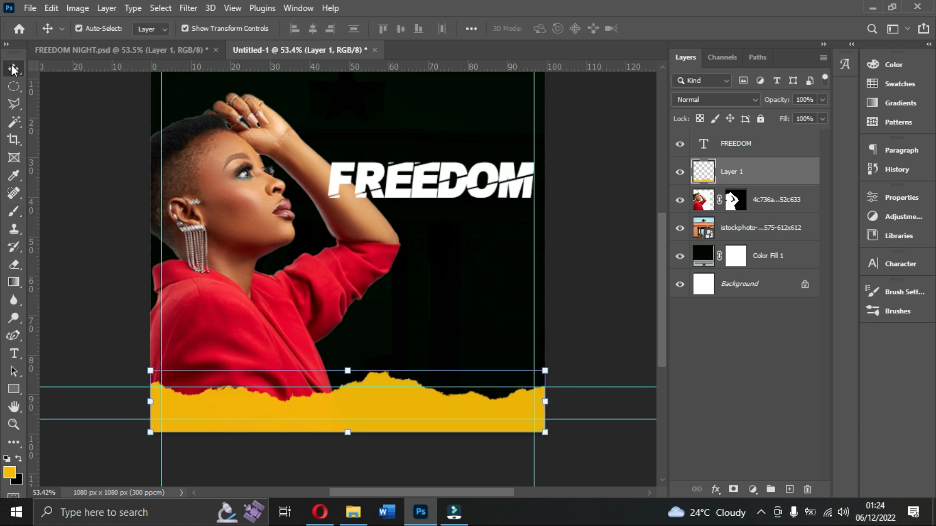
{"action": "scroll", "coordinate": [456, 388], "scroll_direction": "up", "scroll_amount": 1}
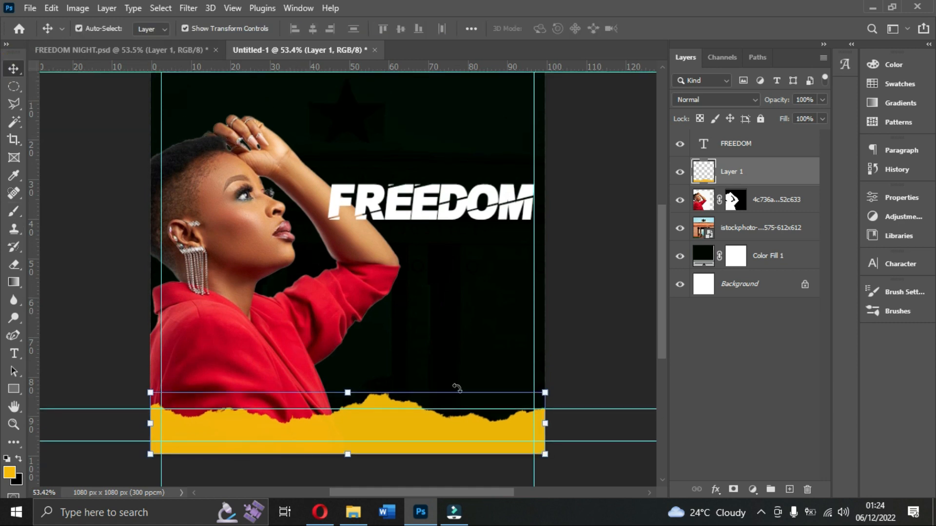
{"action": "scroll", "coordinate": [457, 388], "scroll_direction": "up", "scroll_amount": 1}
{"action": "scroll", "coordinate": [288, 293], "scroll_direction": "up", "scroll_amount": 1}
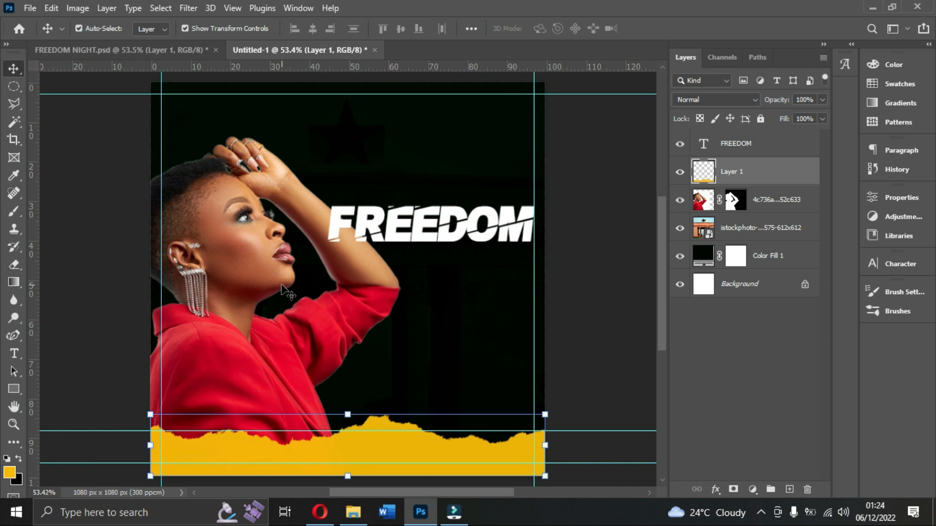
{"action": "left_click", "coordinate": [421, 224]}
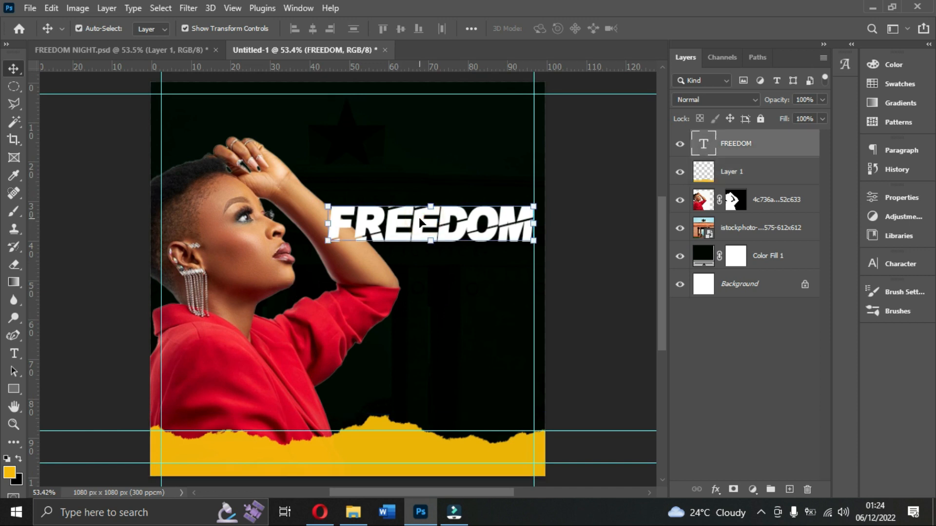
{"action": "key", "text": "ctrl"}
{"action": "key", "text": "ctrl+j"}
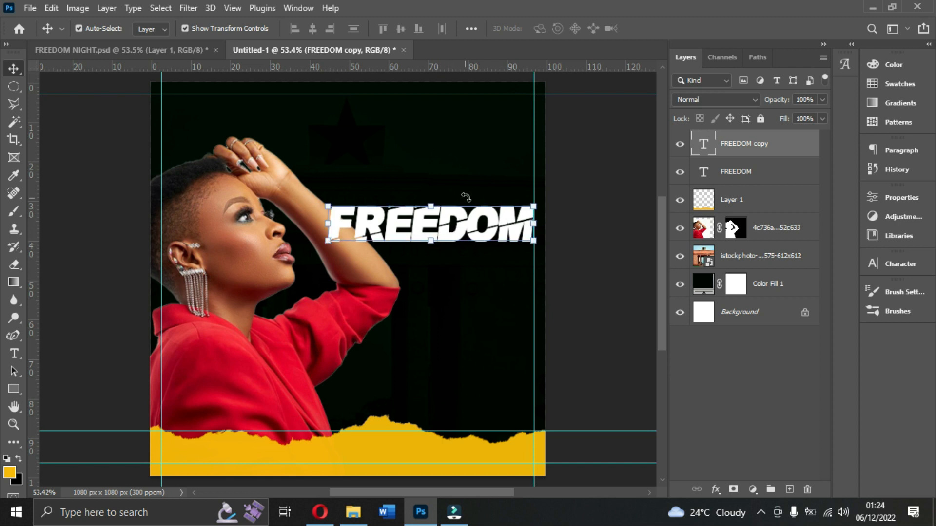
{"action": "left_click_drag", "start_coordinate": [466, 229], "coordinate": [450, 291]}
Change the wording of the lower FREEDOM copy to Night and commit the text.
{"action": "double_click", "coordinate": [451, 291]}
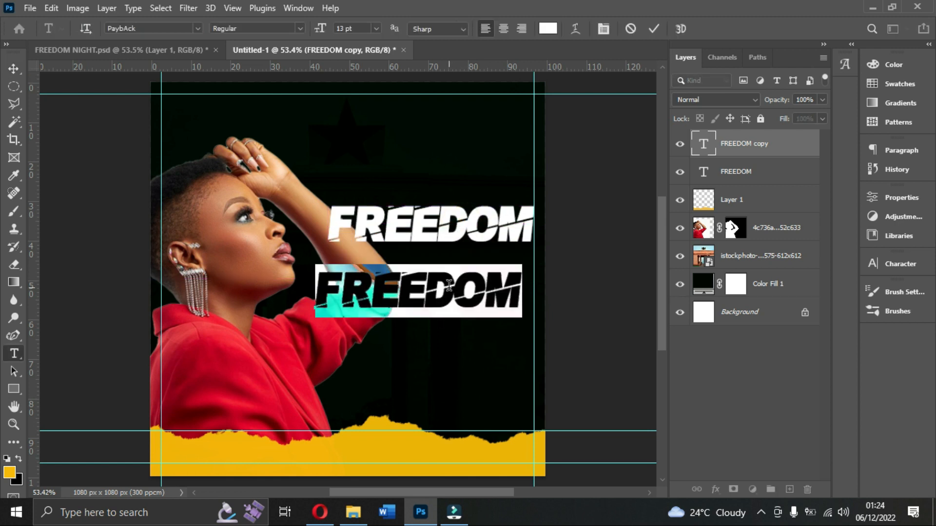
{"action": "type", "text": "NIGHT"}
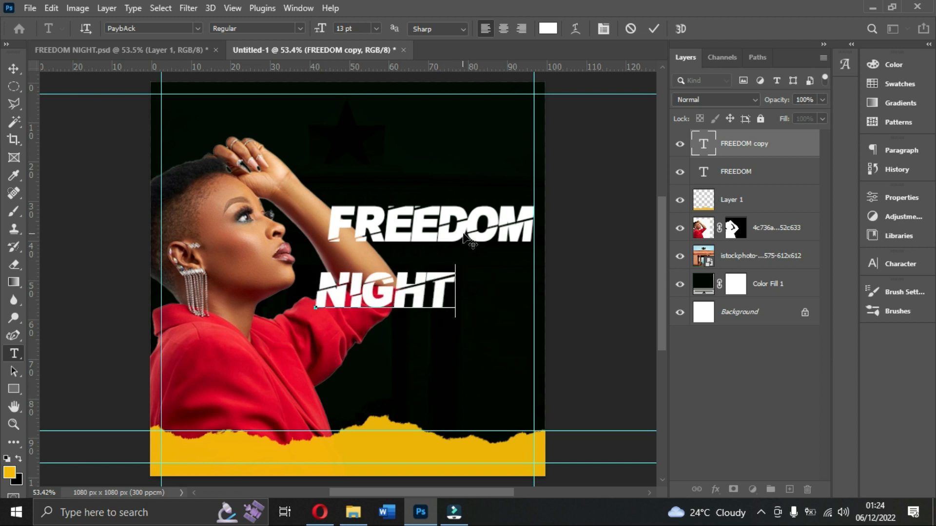
{"action": "left_click", "coordinate": [653, 28]}
{"action": "key", "text": "v"}
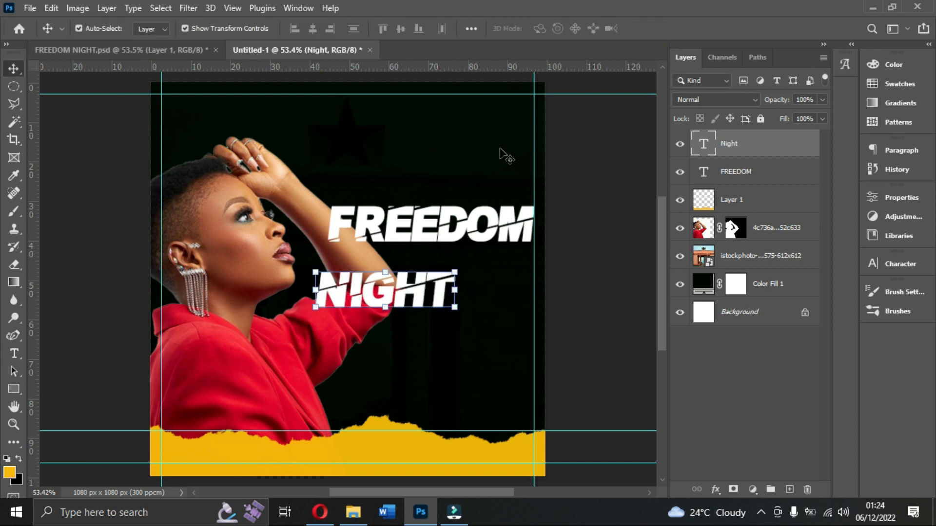
Try the Autografia PERSONAL USE ONLY Black font on the Night text.
{"action": "left_click", "coordinate": [895, 267]}
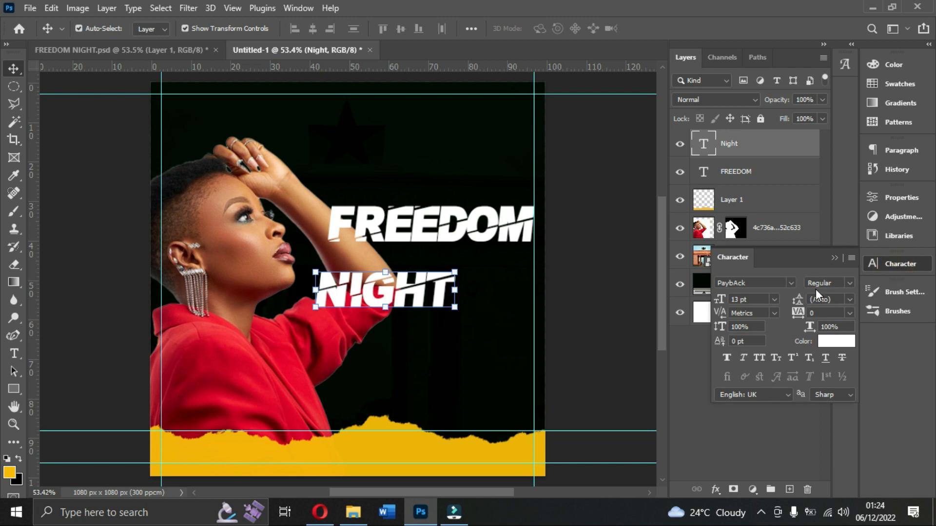
{"action": "left_click", "coordinate": [791, 283]}
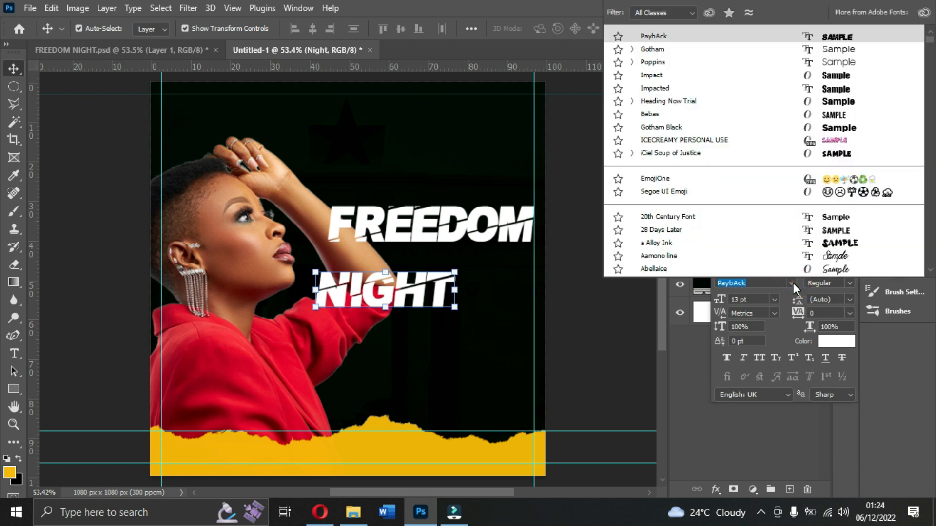
{"action": "type", "text": "auto"}
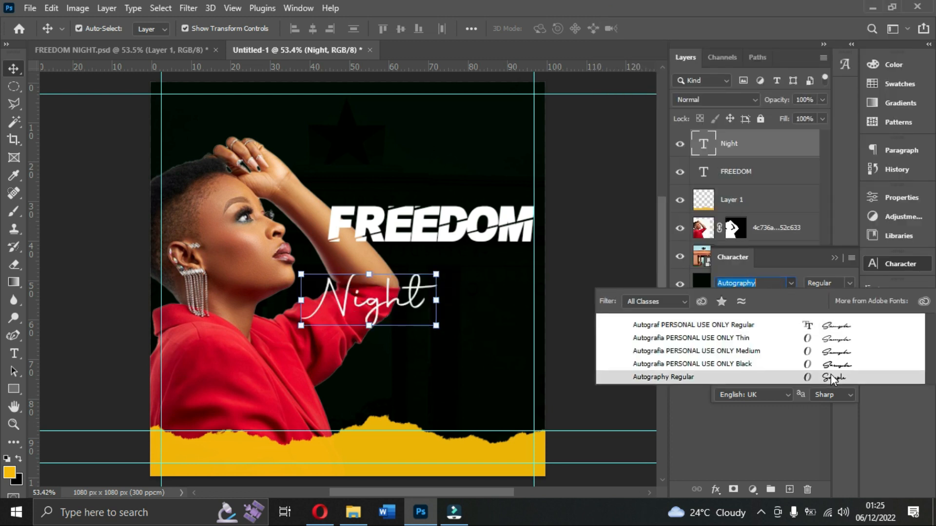
{"action": "left_click", "coordinate": [835, 363]}
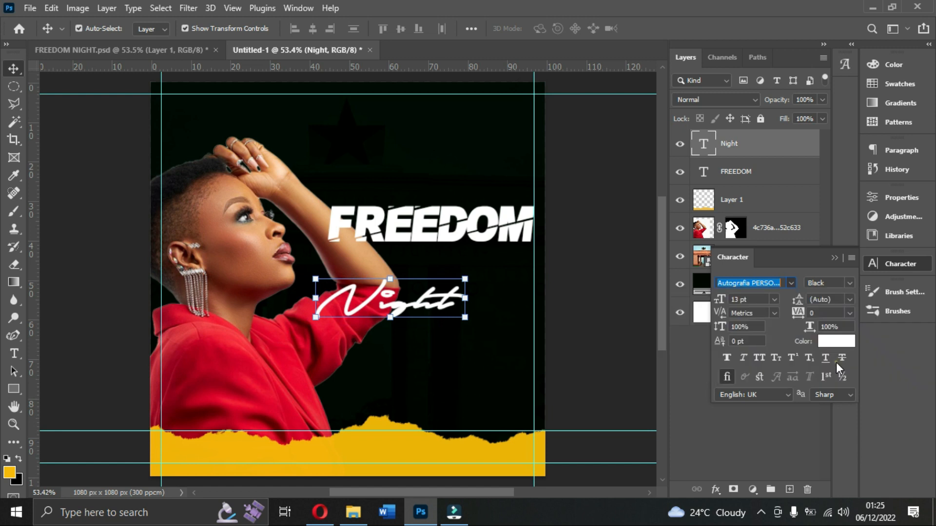
Check which font the reference flyer FREEDOM NIGHT.psd uses for Night, and apply Brittany Signature Regular to the Night text in Untitled-1.
{"action": "left_click", "coordinate": [184, 49]}
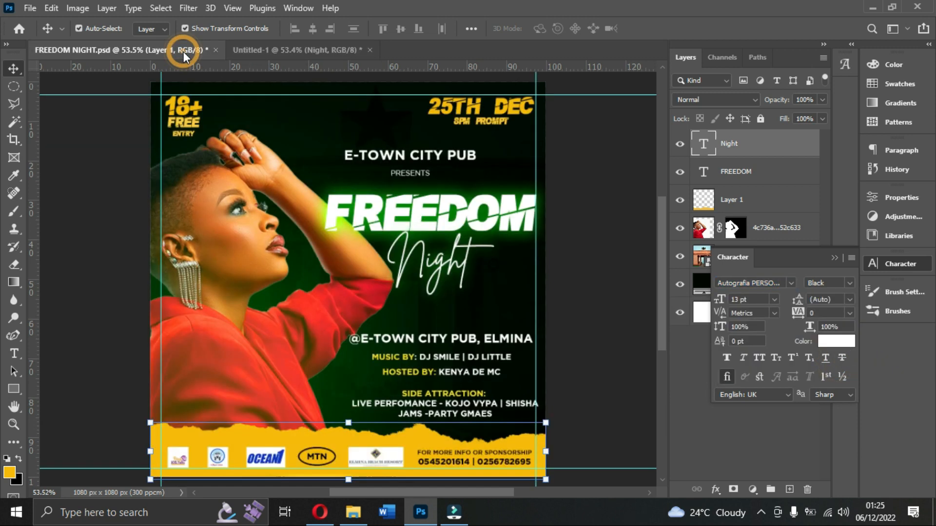
{"action": "left_click", "coordinate": [438, 265]}
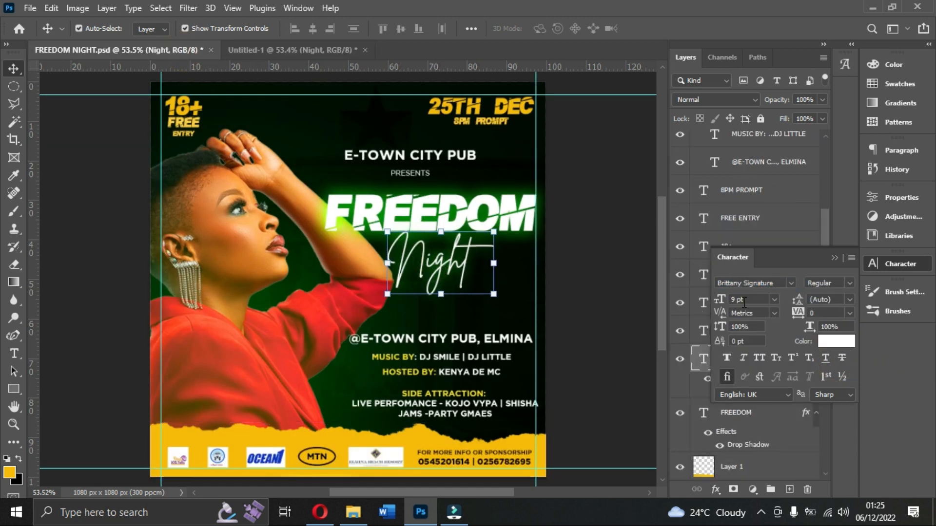
{"action": "left_click", "coordinate": [259, 49]}
{"action": "left_click", "coordinate": [789, 282]}
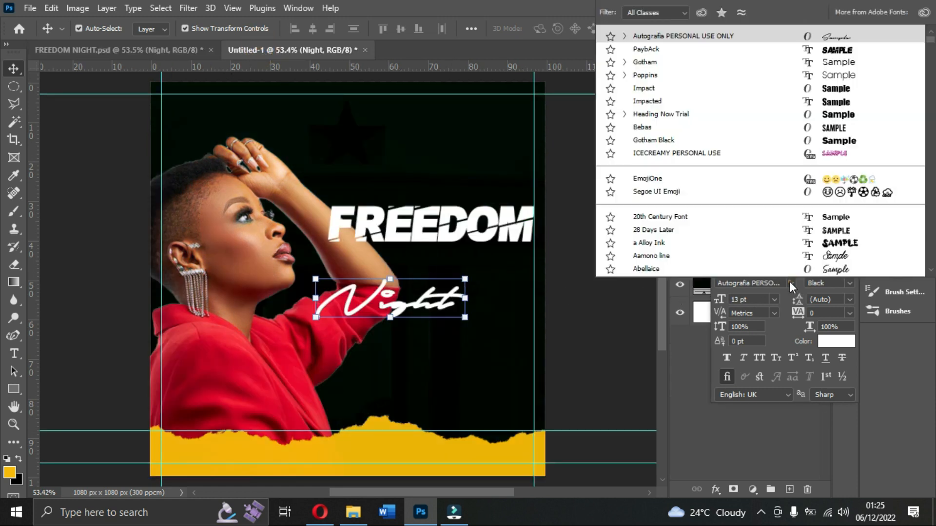
{"action": "type", "text": "s"}
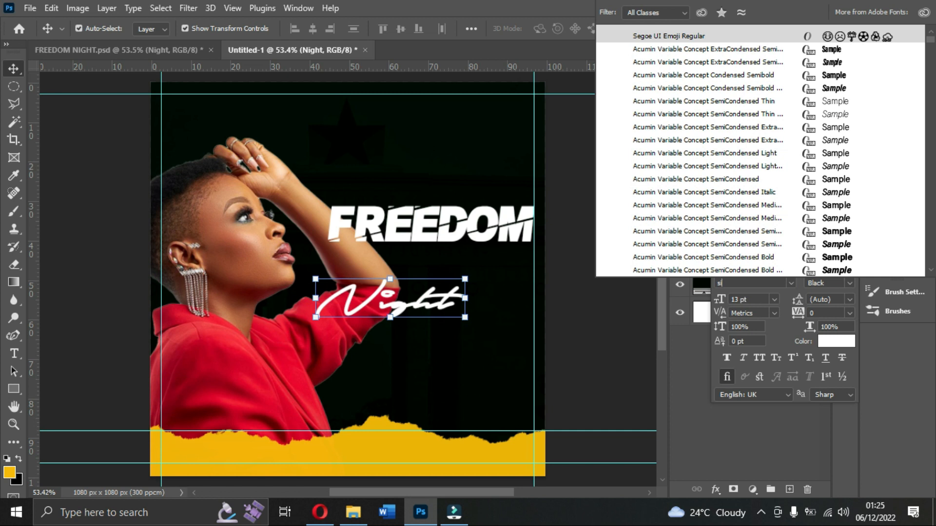
{"action": "type", "text": "ignature"}
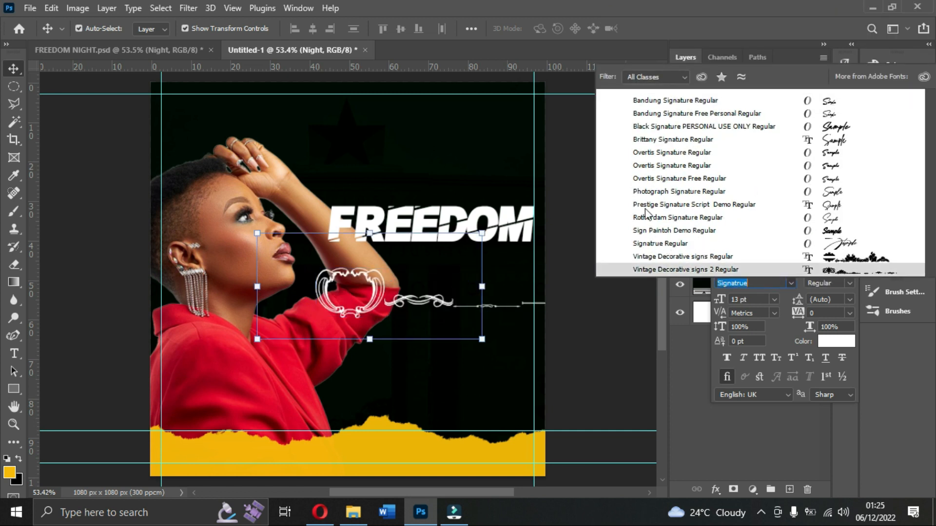
{"action": "left_click", "coordinate": [651, 139]}
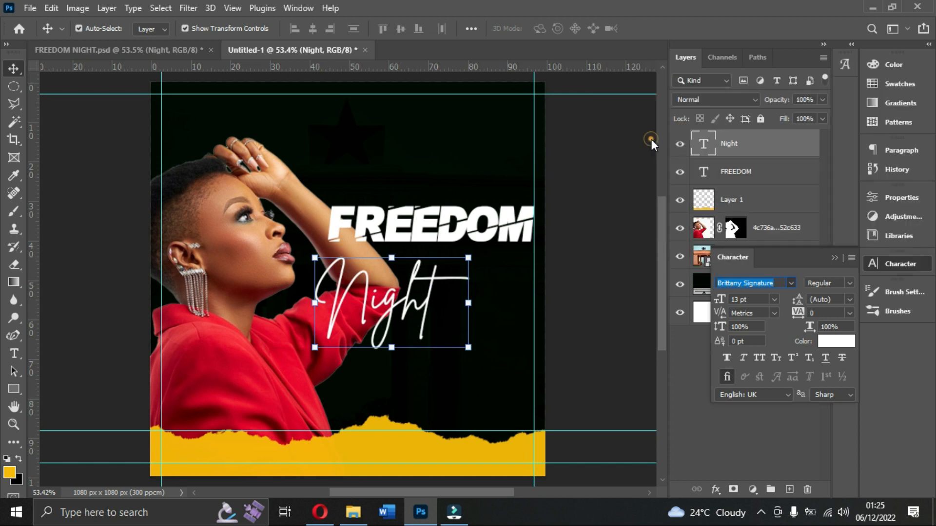
Set the Night text to 11 pt, move FREEDOM slightly higher, and place Night directly beneath it.
{"action": "left_click", "coordinate": [774, 299]}
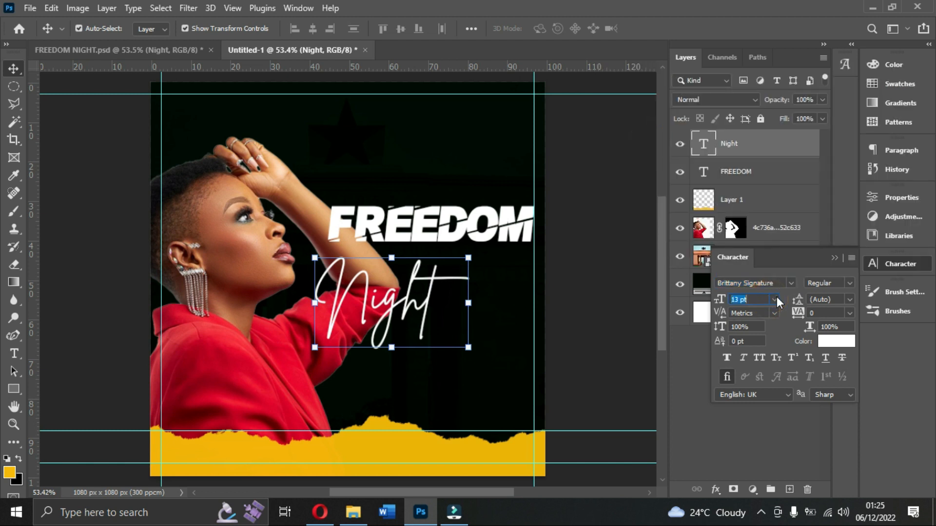
{"action": "left_click", "coordinate": [760, 373]}
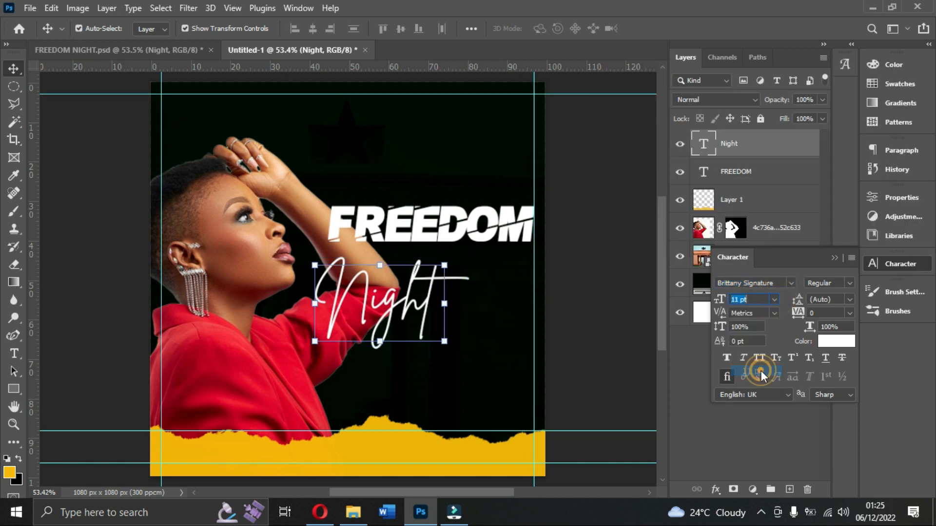
{"action": "left_click_drag", "start_coordinate": [371, 295], "coordinate": [460, 275]}
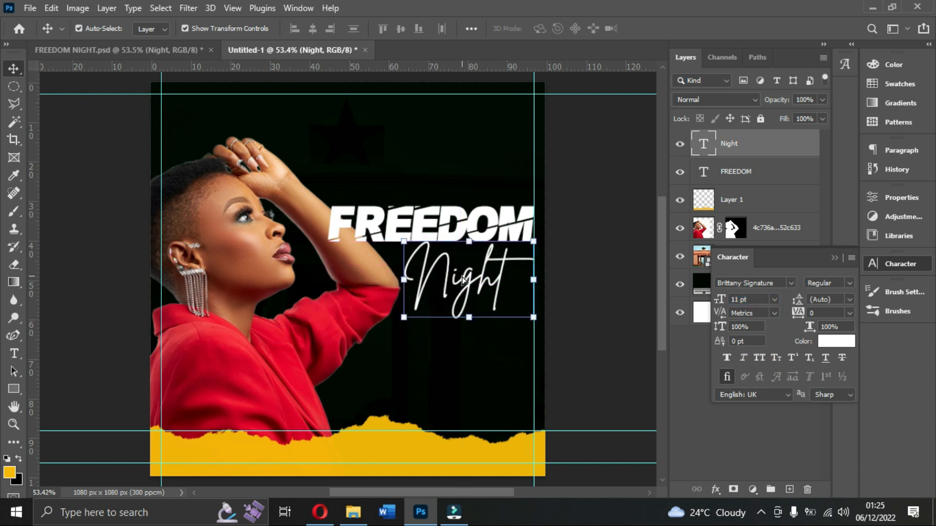
{"action": "left_click_drag", "start_coordinate": [375, 215], "coordinate": [375, 200]}
{"action": "left_click_drag", "start_coordinate": [447, 269], "coordinate": [437, 255]}
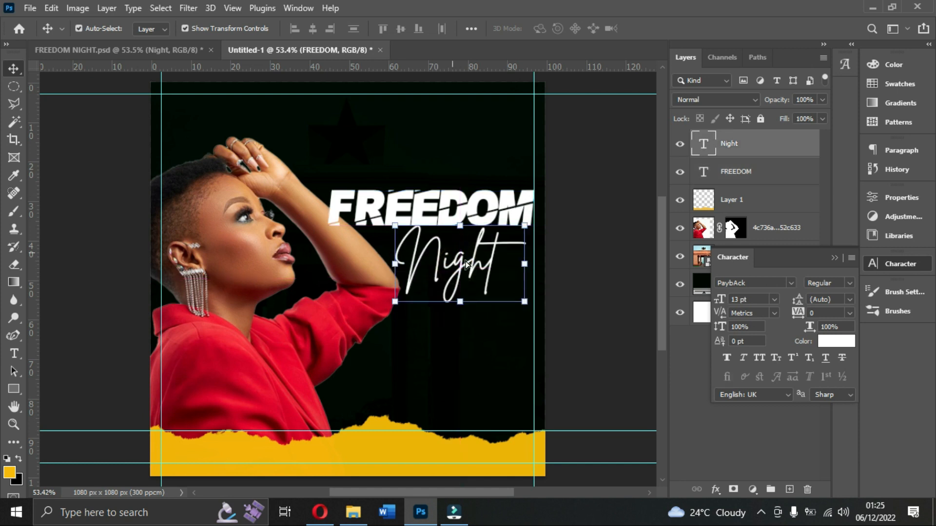
Set the Night text to 9 pt and nudge it up close beneath the FREEDOM title.
{"action": "left_click", "coordinate": [773, 299]}
{"action": "left_click", "coordinate": [765, 351]}
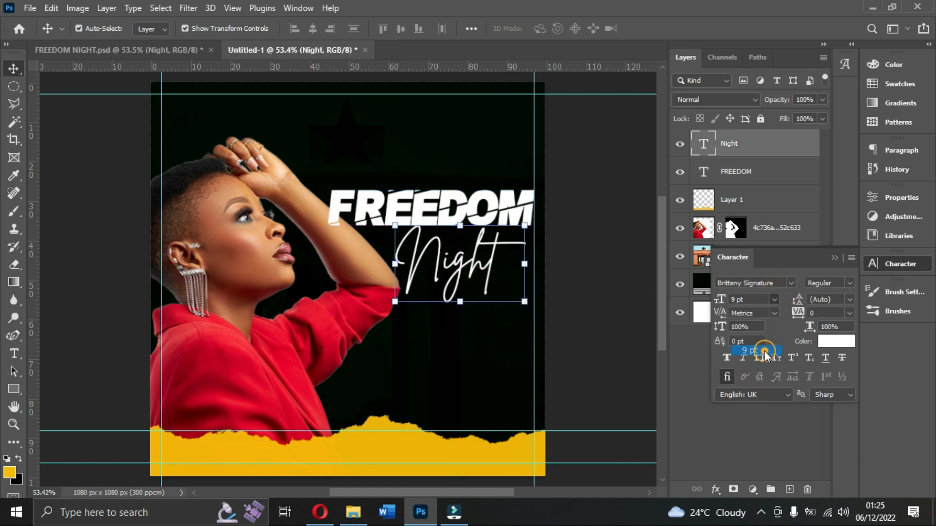
{"action": "left_click_drag", "start_coordinate": [478, 285], "coordinate": [486, 279]}
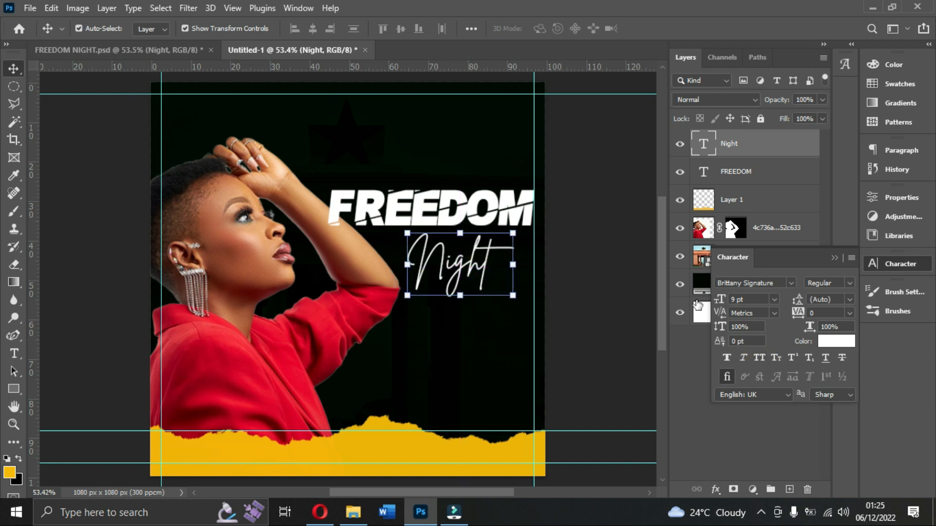
{"action": "left_click_drag", "start_coordinate": [491, 278], "coordinate": [488, 267]}
Duplicate the FREEDOM title above the original and change the copy's text to 25TH DEC.
{"action": "left_click", "coordinate": [383, 209]}
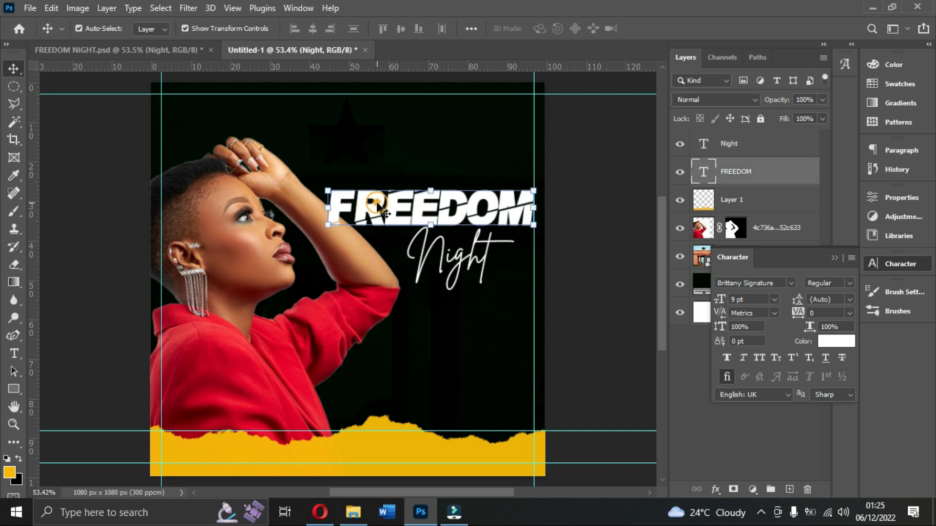
{"action": "left_click_drag", "start_coordinate": [378, 207], "coordinate": [382, 123]}
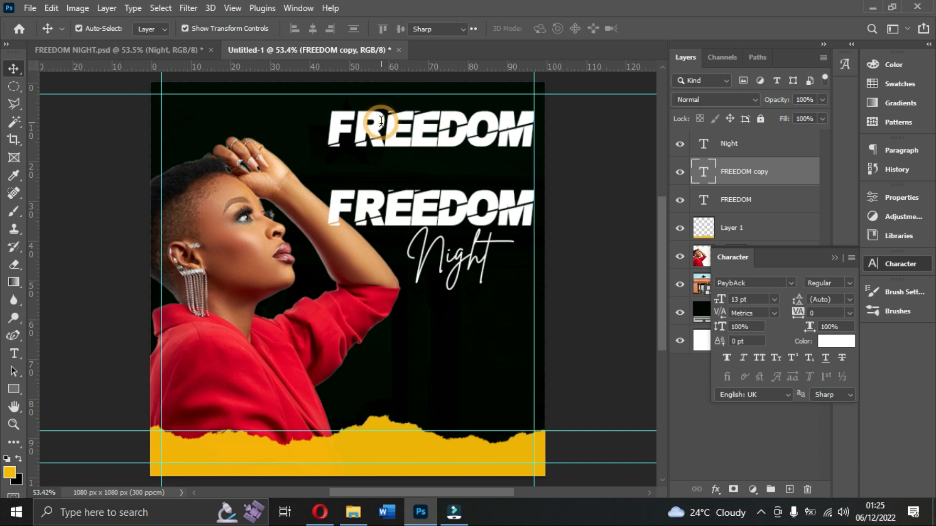
{"action": "double_click", "coordinate": [381, 121]}
{"action": "type", "text": "25T"}
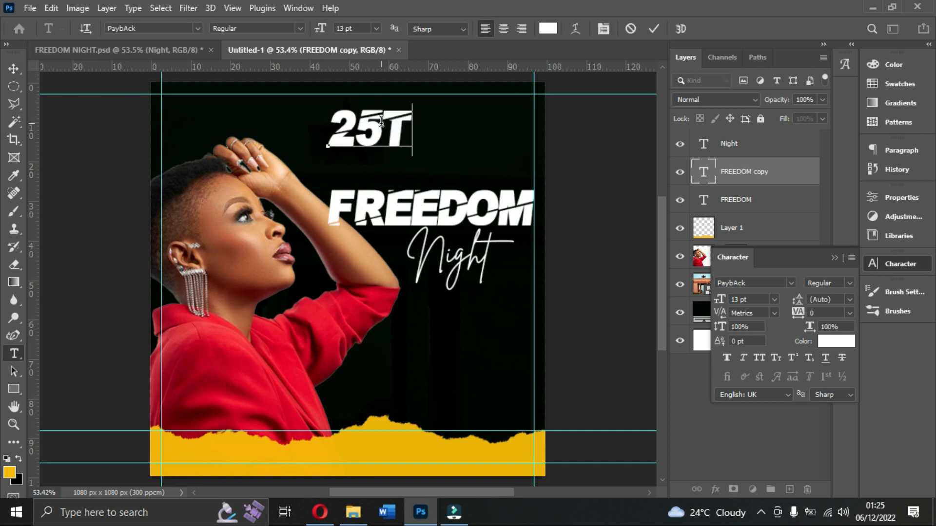
{"action": "type", "text": "H  DEC"}
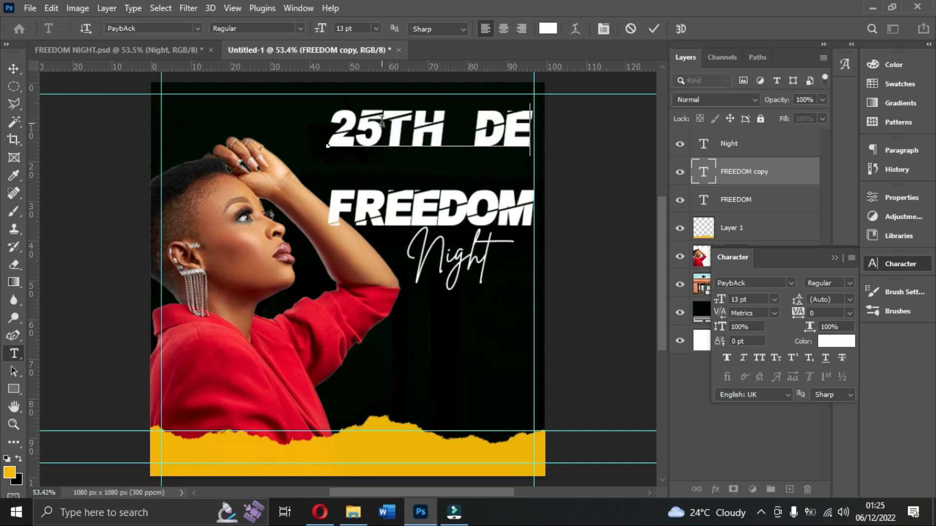
{"action": "left_click", "coordinate": [653, 30]}
{"action": "key", "text": "v"}
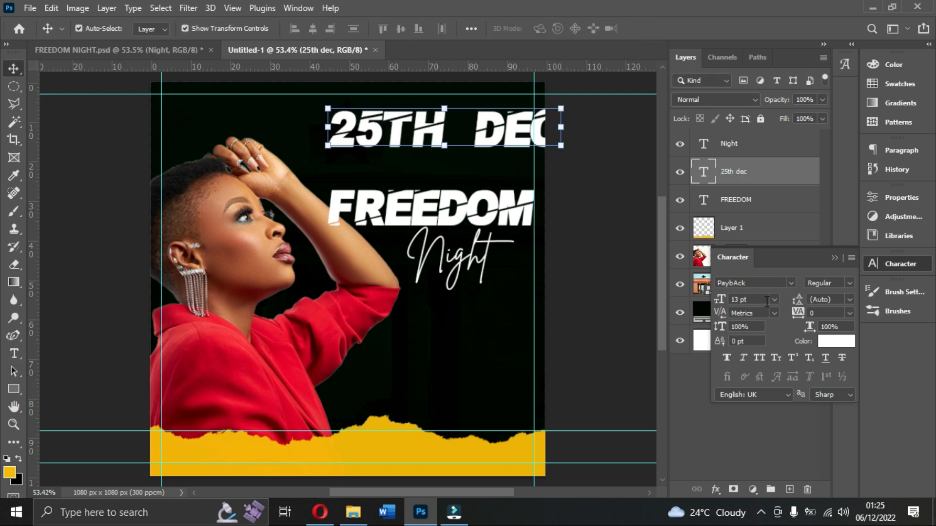
Set the 25TH DEC text to 6 pt and place it in the canvas's upper-right corner against the margin guides.
{"action": "left_click", "coordinate": [773, 299]}
{"action": "left_click", "coordinate": [751, 330]}
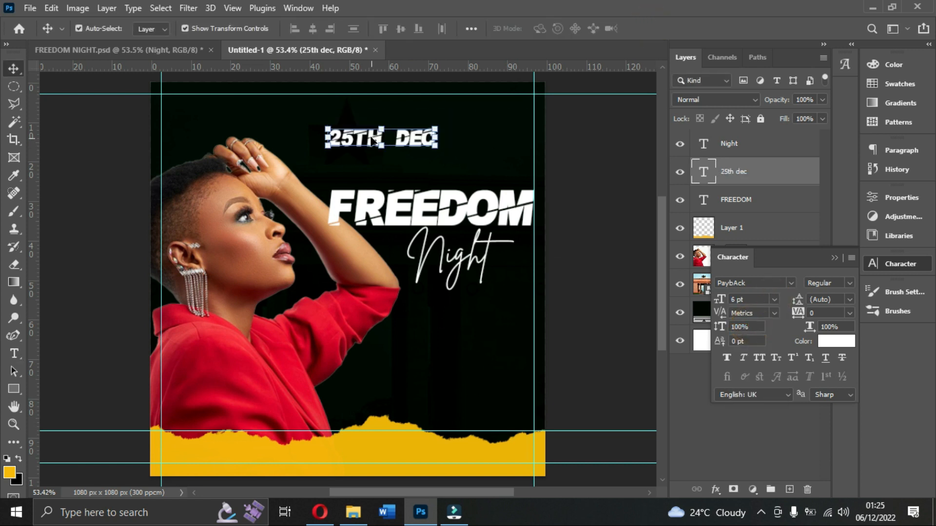
{"action": "left_click_drag", "start_coordinate": [405, 139], "coordinate": [492, 108]}
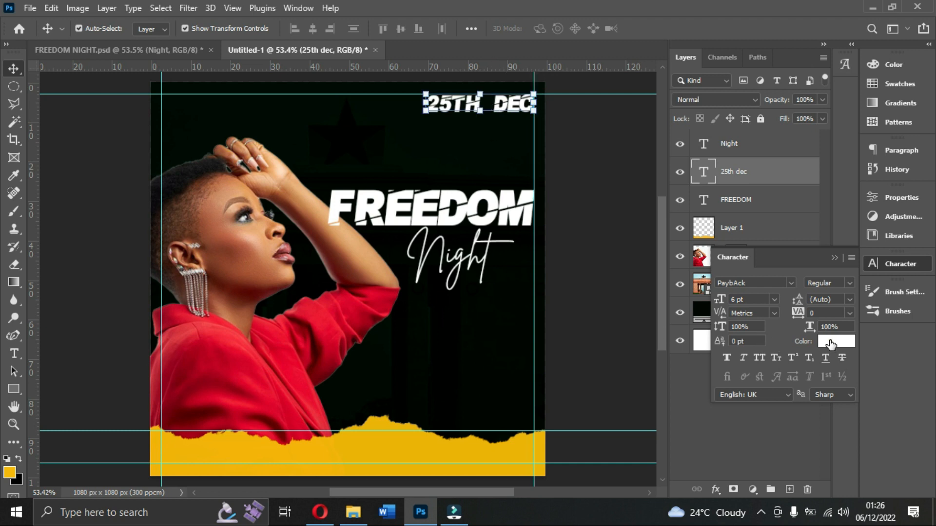
Colour the 25TH DEC text yellow #edb300, sampled from the torn-paper strip.
{"action": "left_click", "coordinate": [836, 341]}
{"action": "left_click", "coordinate": [390, 455]}
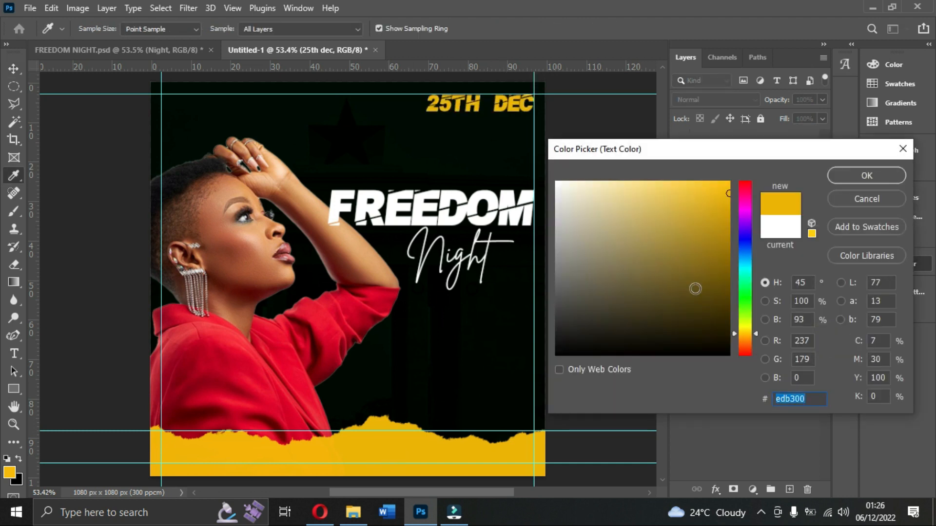
{"action": "left_click", "coordinate": [866, 176]}
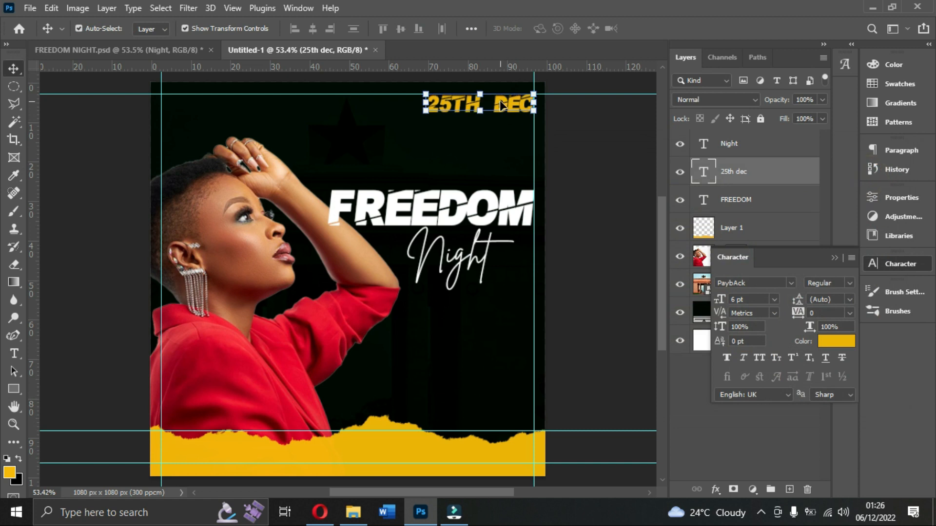
Duplicate the 25TH DEC text into the canvas's upper-left margin corner and change the copy's text to 18+.
{"action": "key", "text": "ctrl+j"}
{"action": "left_click_drag", "start_coordinate": [502, 104], "coordinate": [237, 103]}
{"action": "double_click", "coordinate": [237, 103]}
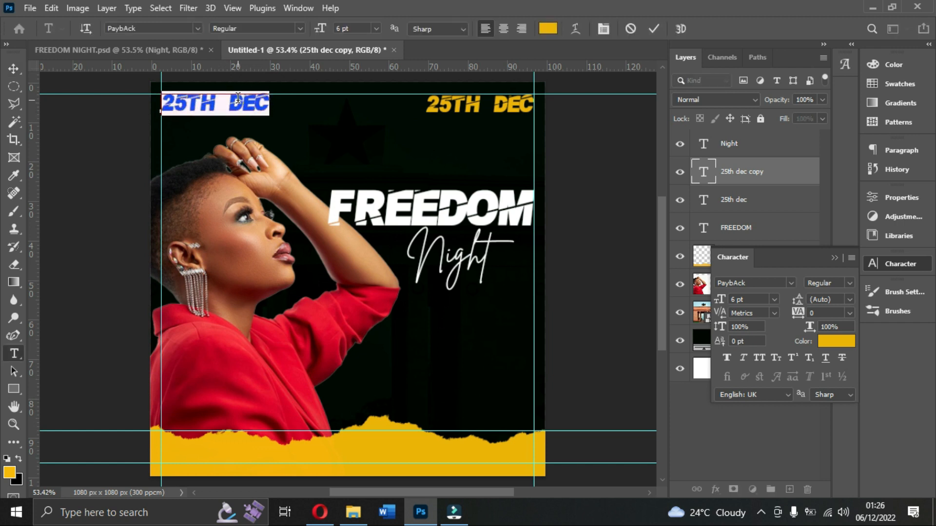
{"action": "type", "text": "18"}
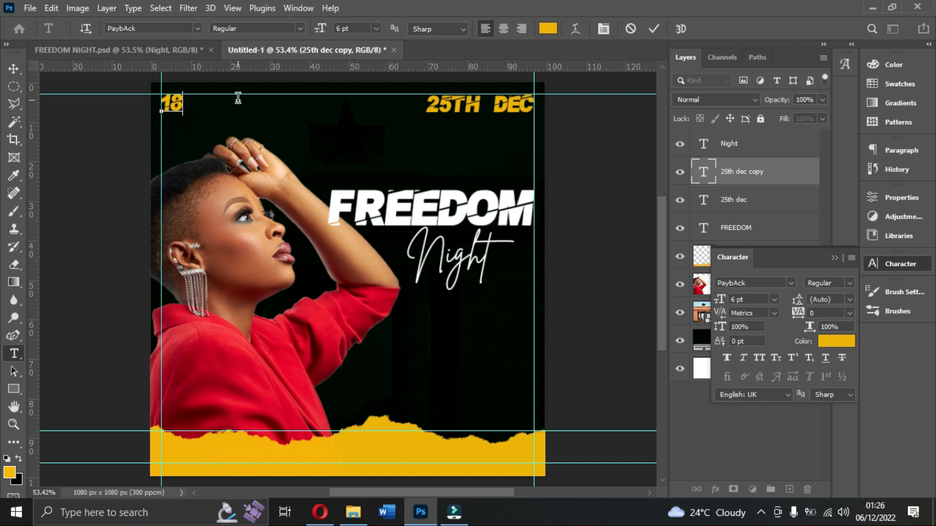
{"action": "type", "text": "+"}
{"action": "left_click", "coordinate": [652, 28]}
{"action": "key", "text": "v"}
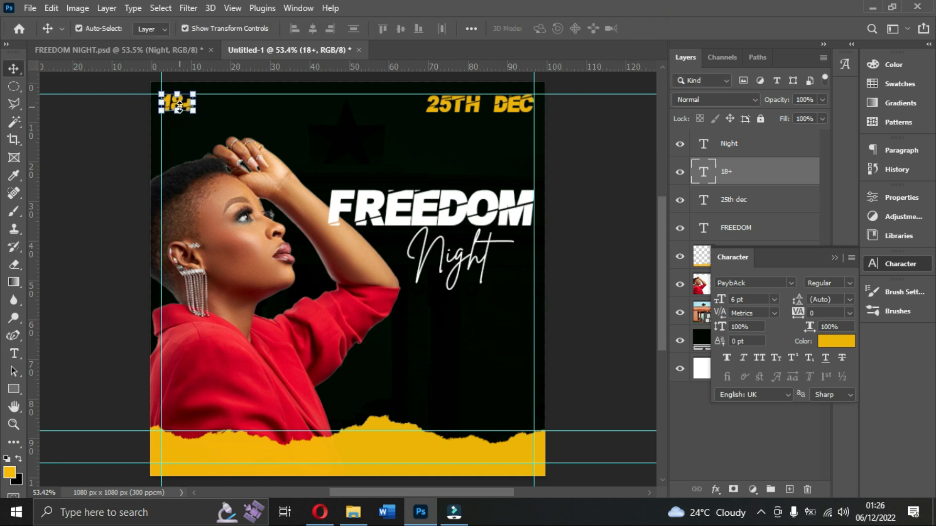
Set the 18+ text to 7 pt.
{"action": "left_click", "coordinate": [753, 302]}
{"action": "type", "text": "7"}
{"action": "key", "text": "Return"}
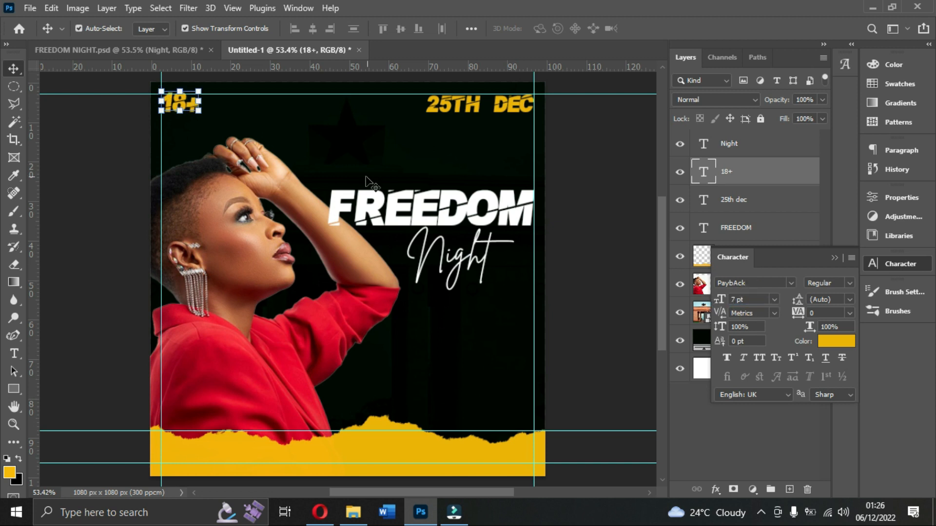
Duplicate the 18+ text beside the original and change the copy's text to FREE ENTRY.
{"action": "left_click_drag", "start_coordinate": [191, 106], "coordinate": [286, 122]}
{"action": "key", "text": "ctrl+j"}
{"action": "double_click", "coordinate": [281, 117]}
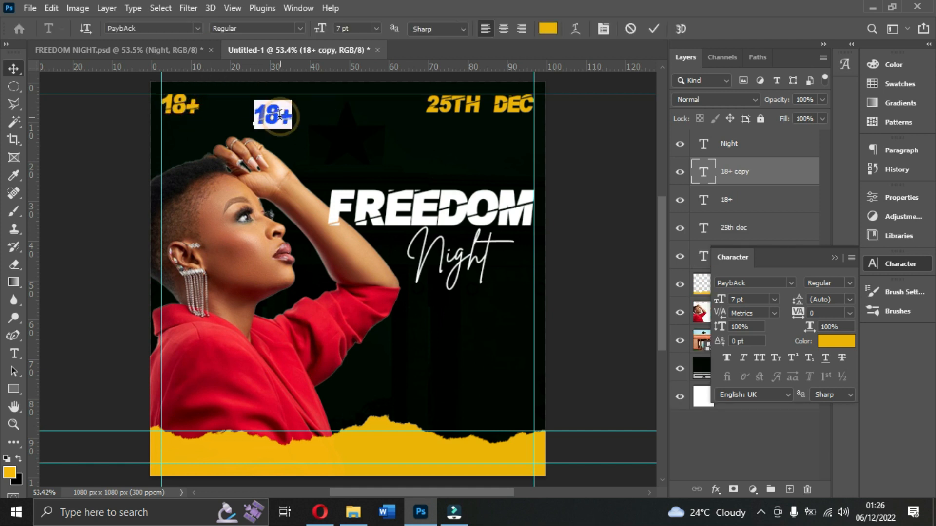
{"action": "type", "text": "FREE"}
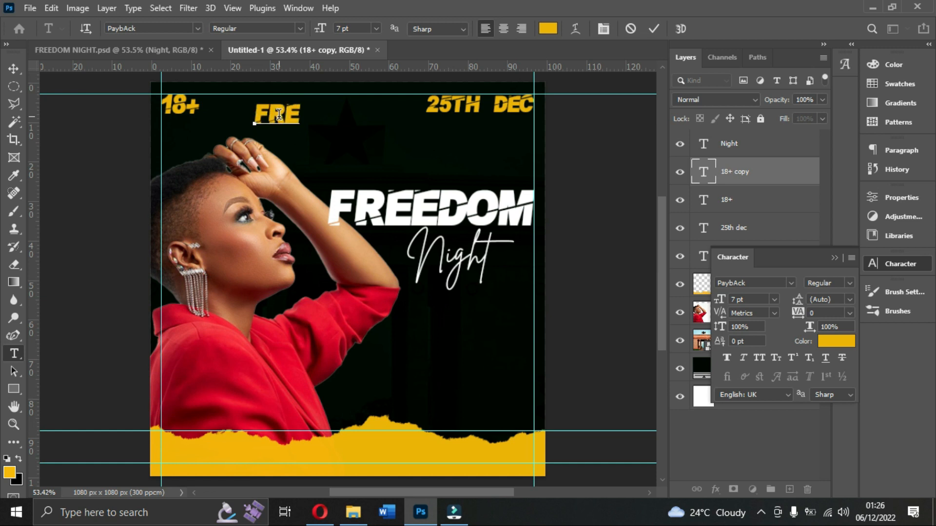
{"action": "type", "text": " ENTRY"}
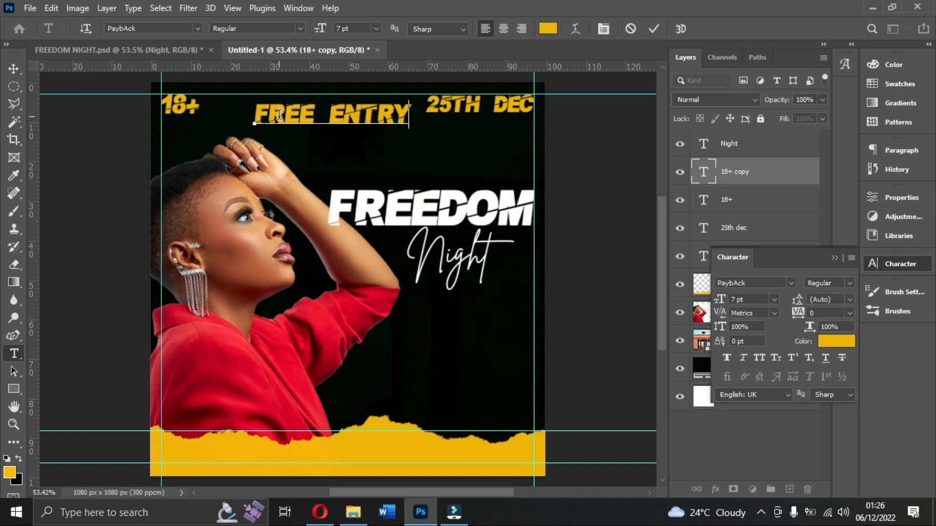
{"action": "left_click", "coordinate": [654, 29]}
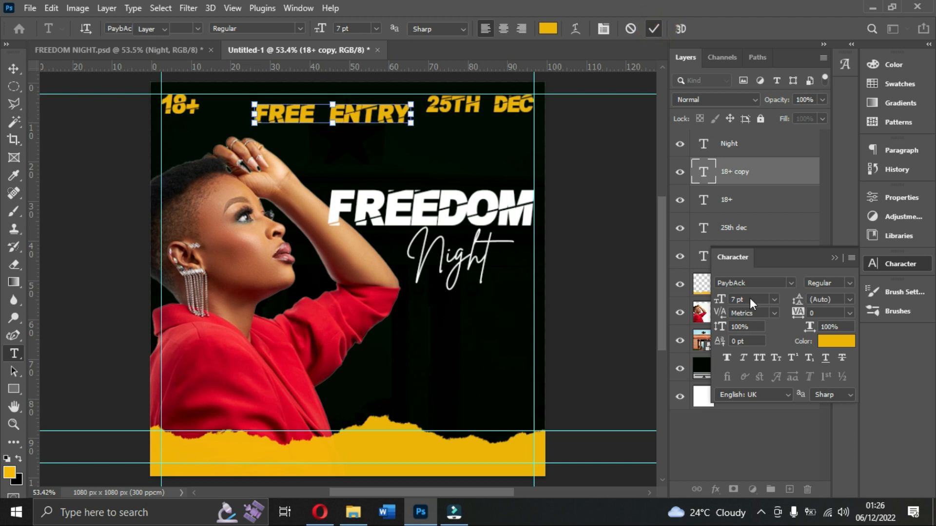
{"action": "key", "text": "v"}
Set the FREE ENTRY text to 3 pt and break it into two lines after FREE.
{"action": "left_click", "coordinate": [750, 299]}
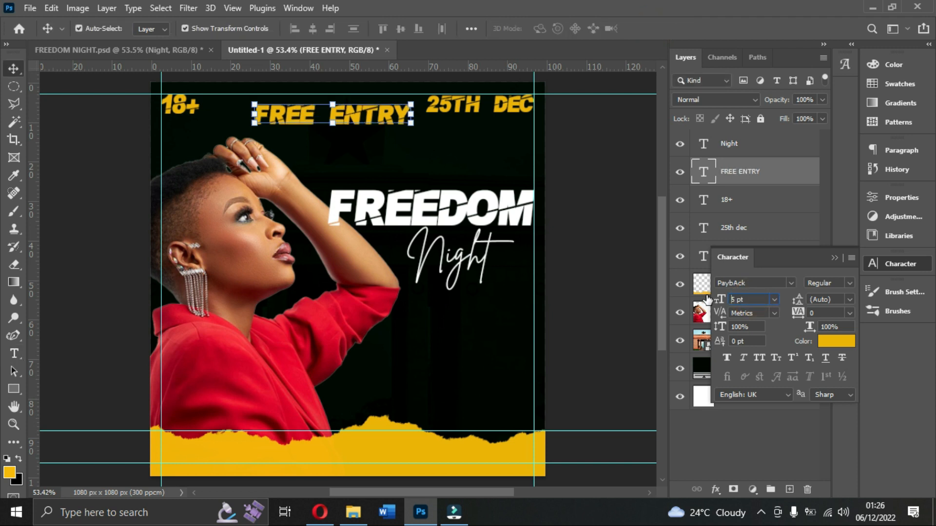
{"action": "key", "text": "Return"}
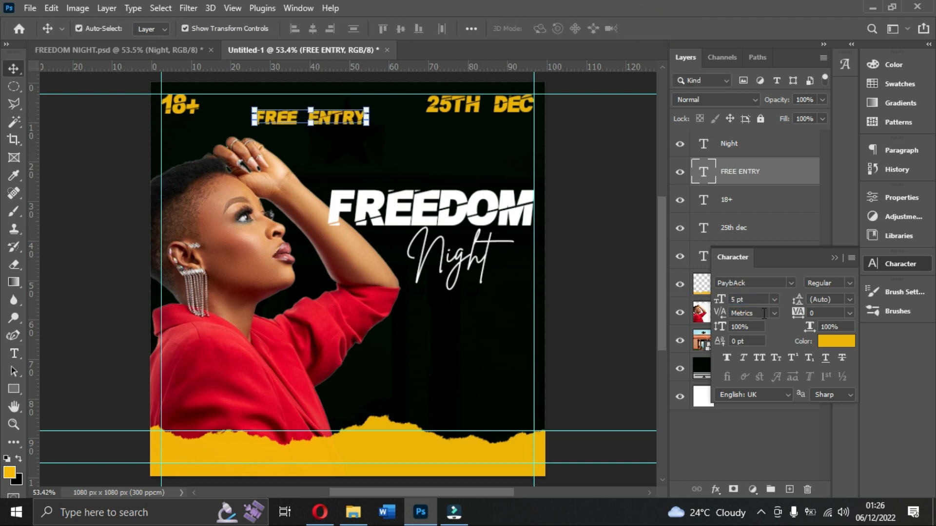
{"action": "left_click", "coordinate": [756, 297]}
{"action": "type", "text": "3"}
{"action": "key", "text": "Return"}
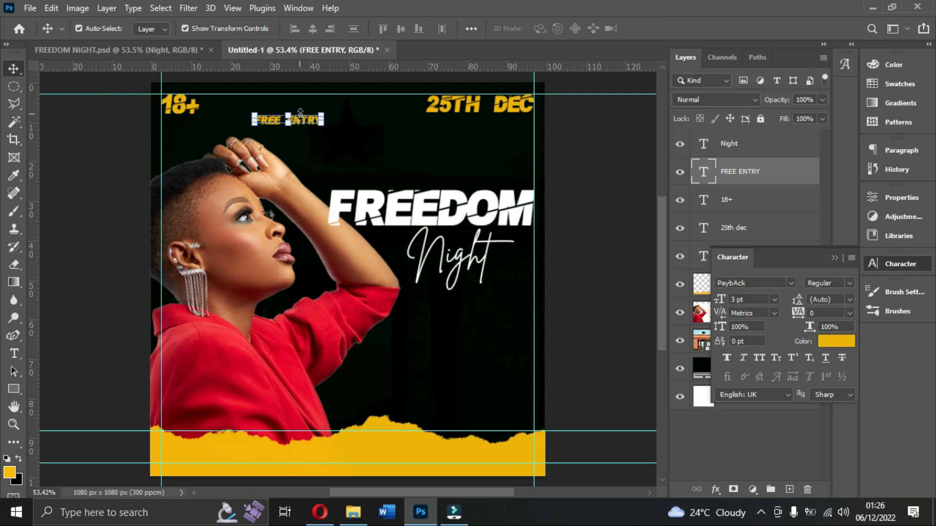
{"action": "double_click", "coordinate": [307, 125]}
{"action": "left_click", "coordinate": [287, 121]}
{"action": "key", "text": "Return"}
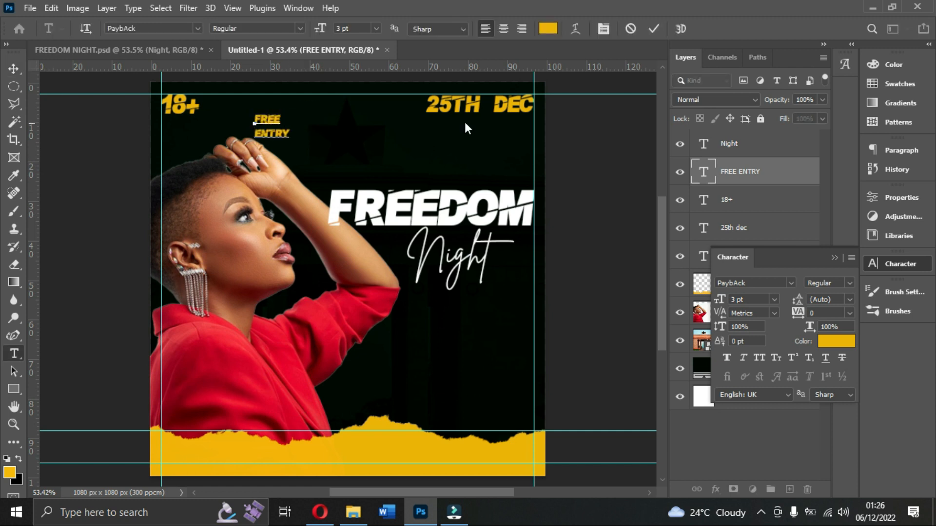
{"action": "left_click", "coordinate": [654, 29]}
Check the reference flyer FREEDOM NIGHT.psd, move FREE ENTRY in Untitled-1 directly beneath 18+, and set it to 2 pt.
{"action": "left_click", "coordinate": [171, 48]}
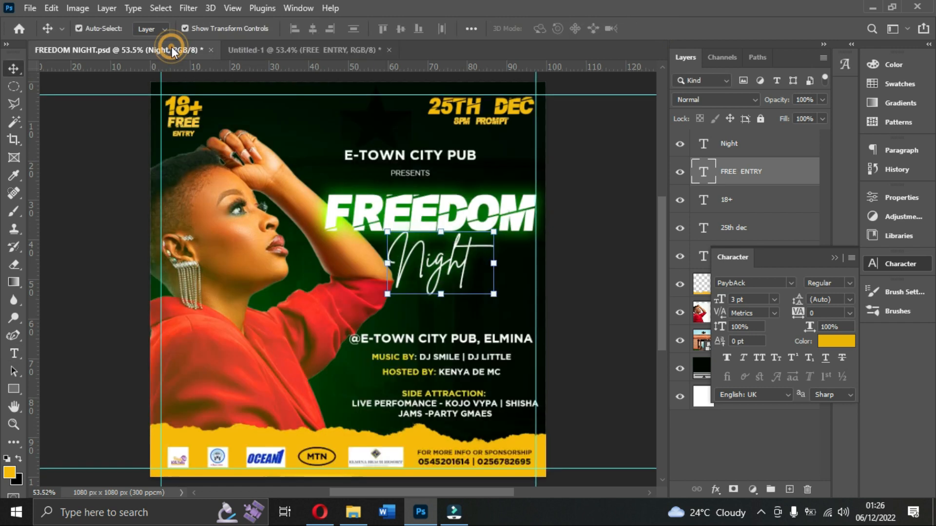
{"action": "left_click", "coordinate": [338, 50]}
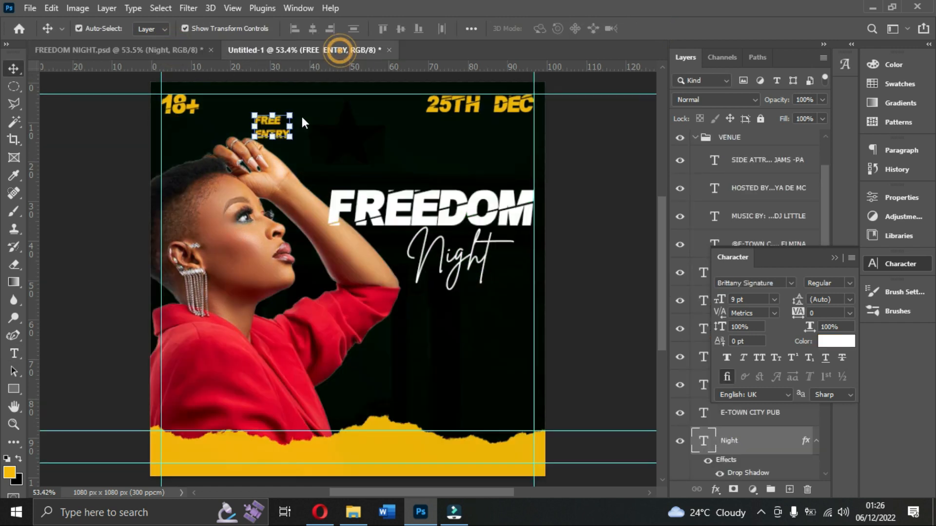
{"action": "left_click_drag", "start_coordinate": [280, 126], "coordinate": [186, 128]}
{"action": "left_click", "coordinate": [749, 298]}
{"action": "type", "text": "2"}
{"action": "key", "text": "Return"}
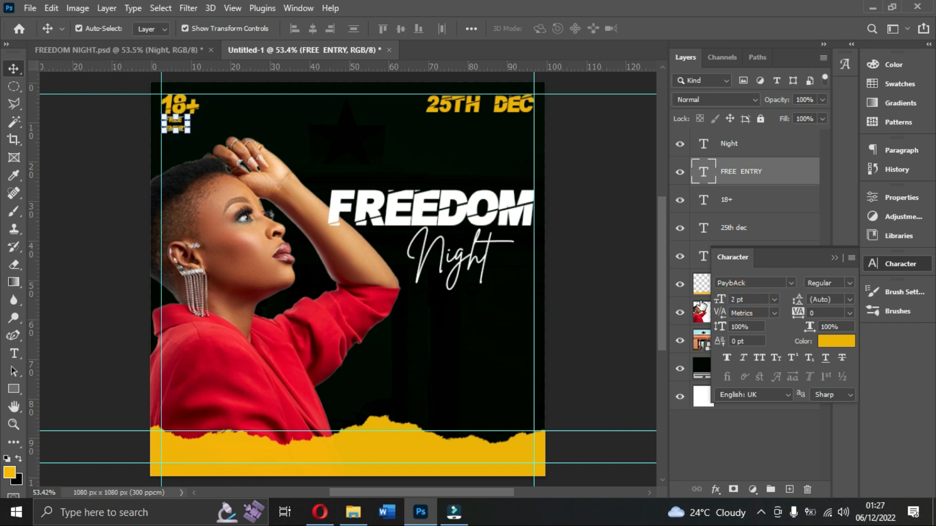
Scale the FREE ENTRY text up to about 109% and centre it roughly beneath 18+.
{"action": "left_click", "coordinate": [590, 153]}
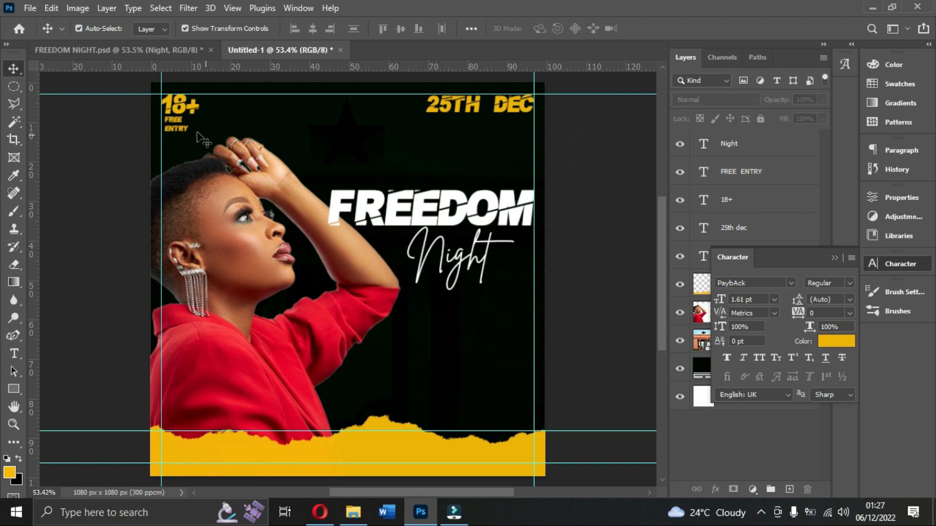
{"action": "left_click", "coordinate": [179, 129]}
{"action": "left_click_drag", "start_coordinate": [189, 117], "coordinate": [180, 130]}
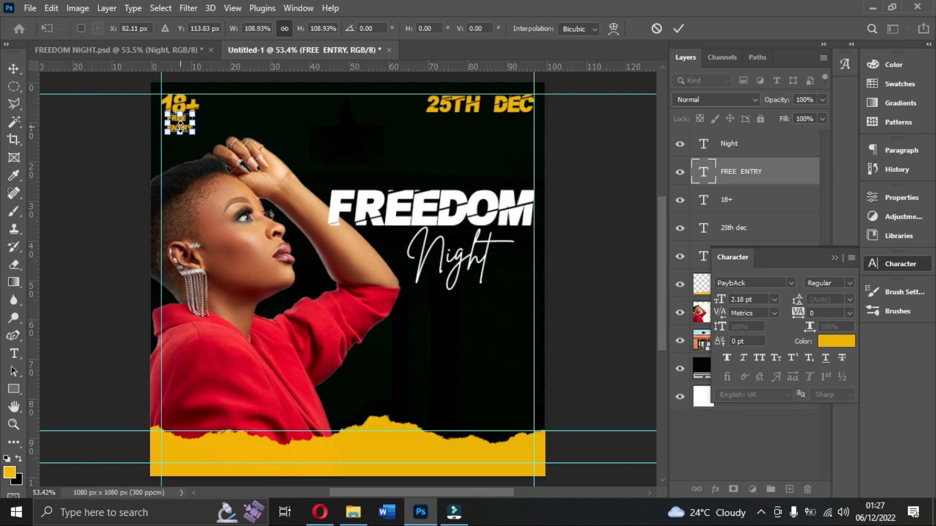
{"action": "key", "text": "Return"}
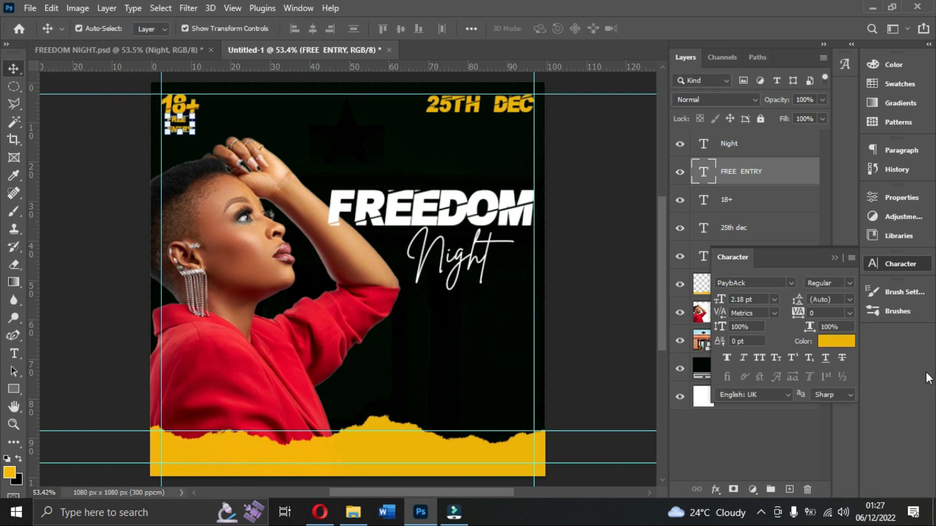
Change the FREE ENTRY text colour to the lighter yellow #f9d35d.
{"action": "left_click", "coordinate": [835, 342]}
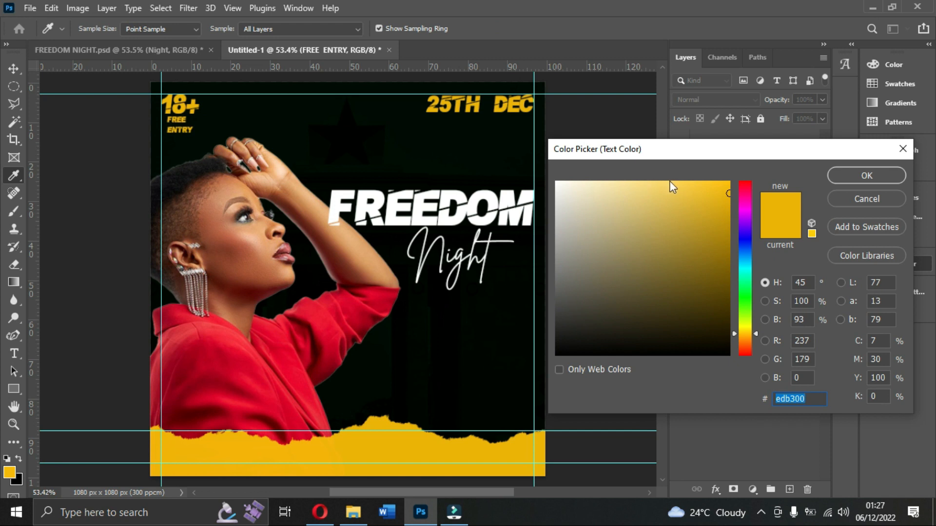
{"action": "left_click_drag", "start_coordinate": [683, 182], "coordinate": [664, 186]}
{"action": "left_click", "coordinate": [870, 183]}
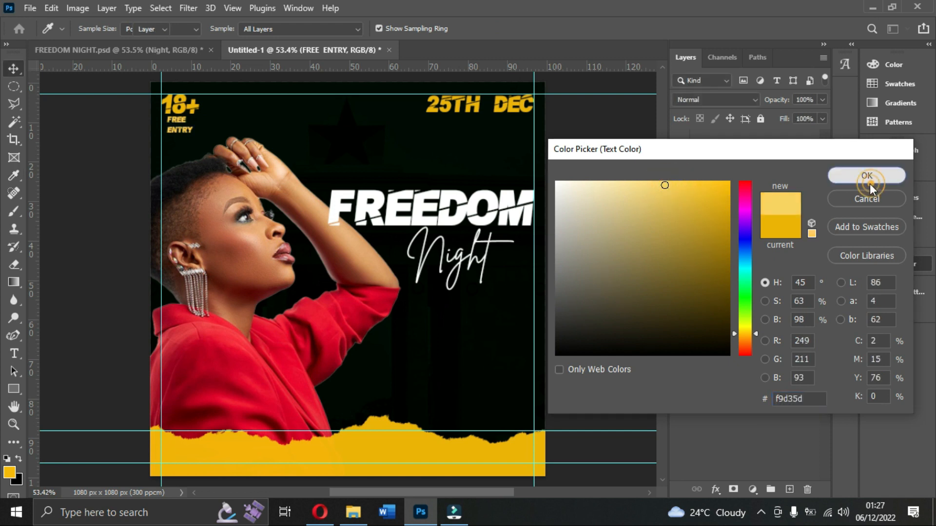
{"action": "left_click", "coordinate": [595, 144]}
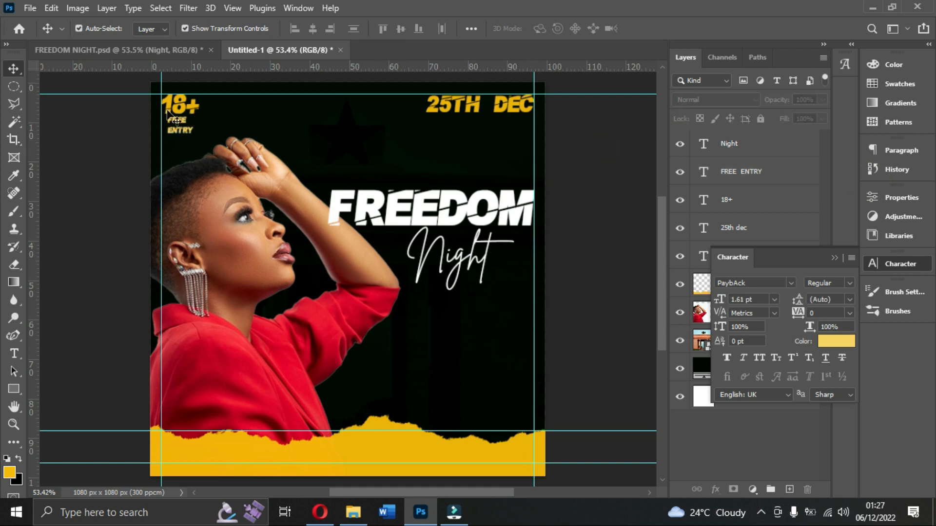
Move FREE ENTRY against the left margin guide and scale it up to about 105%.
{"action": "left_click_drag", "start_coordinate": [184, 130], "coordinate": [175, 128]}
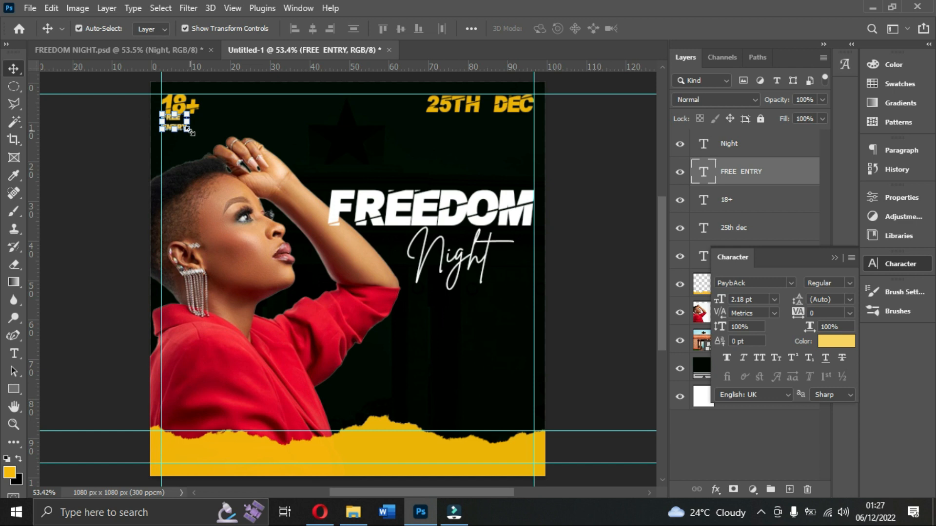
{"action": "mouse_move", "coordinate": [186, 126]}
{"action": "left_mouse_down"}
{"action": "mouse_move", "coordinate": [201, 137]}
{"action": "mouse_move", "coordinate": [194, 134]}
{"action": "left_mouse_up"}
{"action": "left_click", "coordinate": [679, 30]}
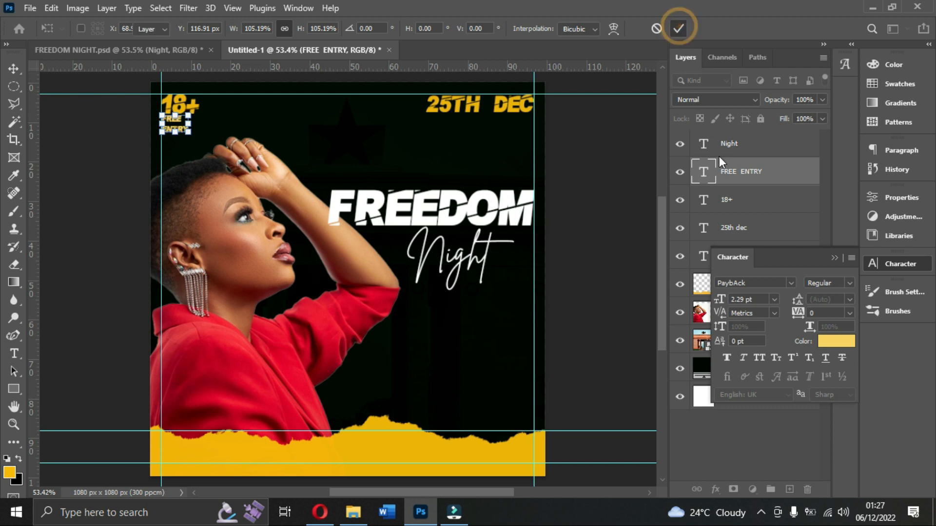
Align the FREE ENTRY and 18+ texts on their horizontal centres, leaving only FREE ENTRY selected.
{"action": "left_click", "coordinate": [735, 205], "text": "shift"}
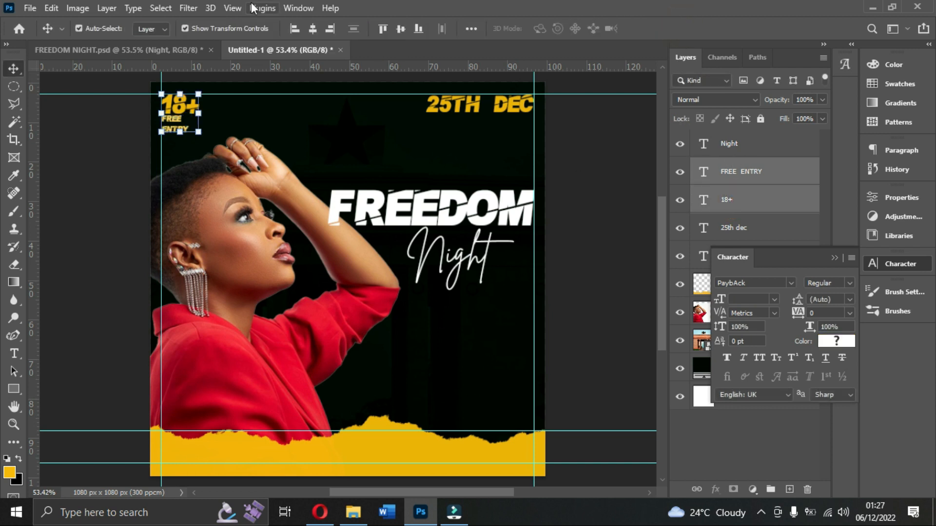
{"action": "left_click", "coordinate": [313, 29]}
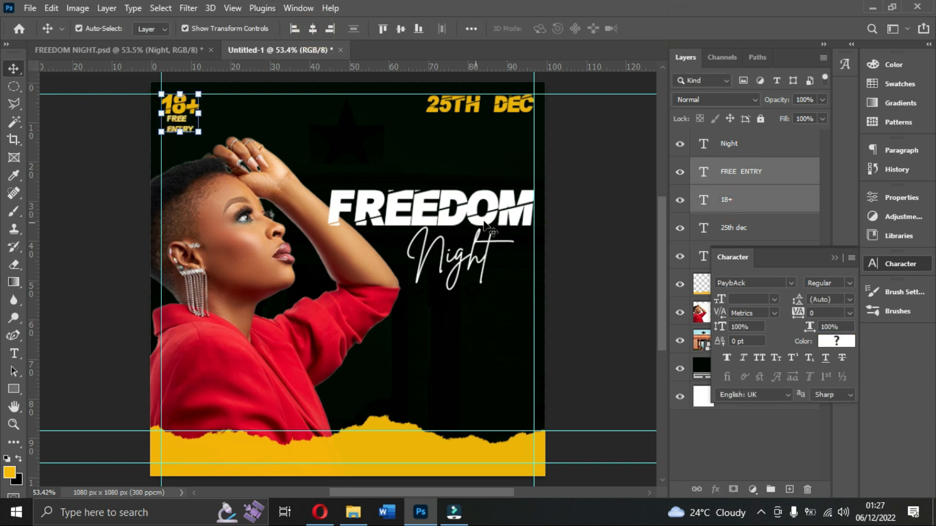
{"action": "left_click", "coordinate": [589, 194]}
{"action": "left_click", "coordinate": [181, 132]}
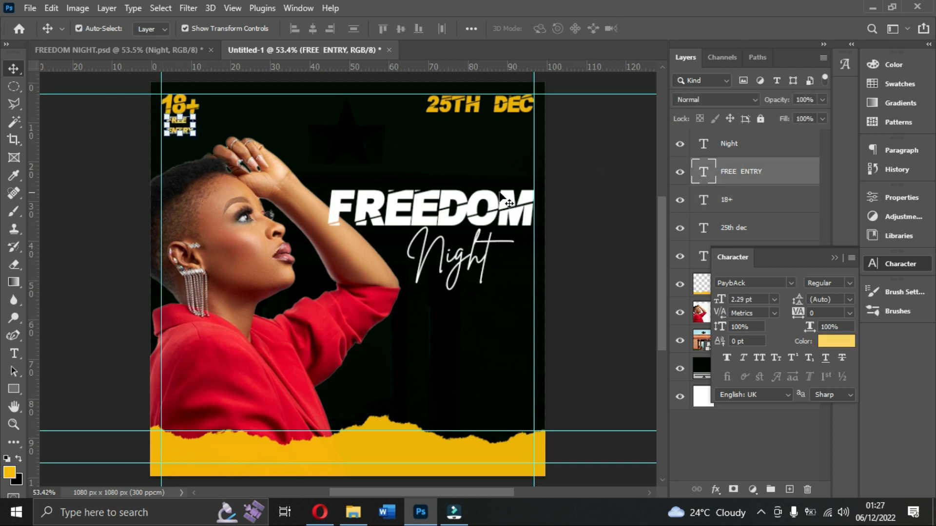
Tighten the line spacing of the FREE ENTRY text to 2 pt.
{"action": "left_click", "coordinate": [571, 194]}
{"action": "left_click", "coordinate": [185, 133]}
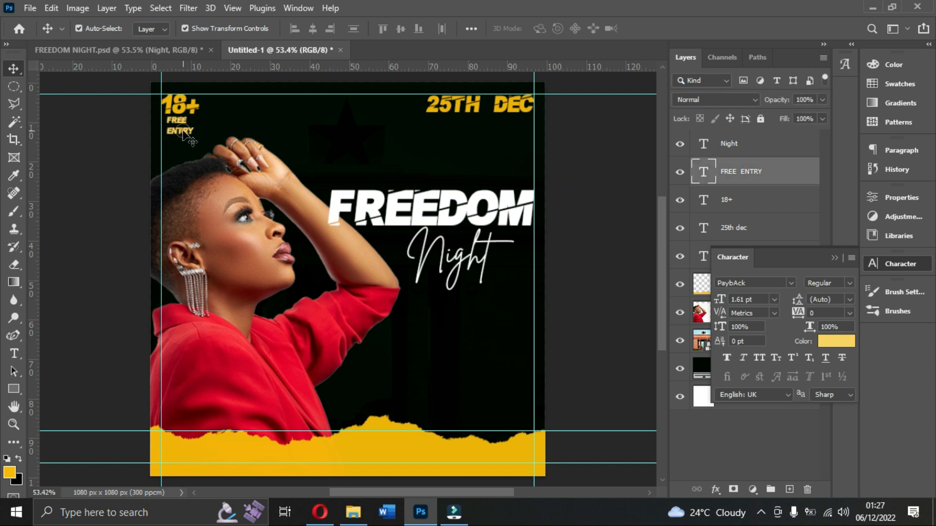
{"action": "mouse_move", "coordinate": [805, 302]}
{"action": "left_mouse_down"}
{"action": "mouse_move", "coordinate": [797, 300]}
{"action": "mouse_move", "coordinate": [805, 301]}
{"action": "left_mouse_up"}
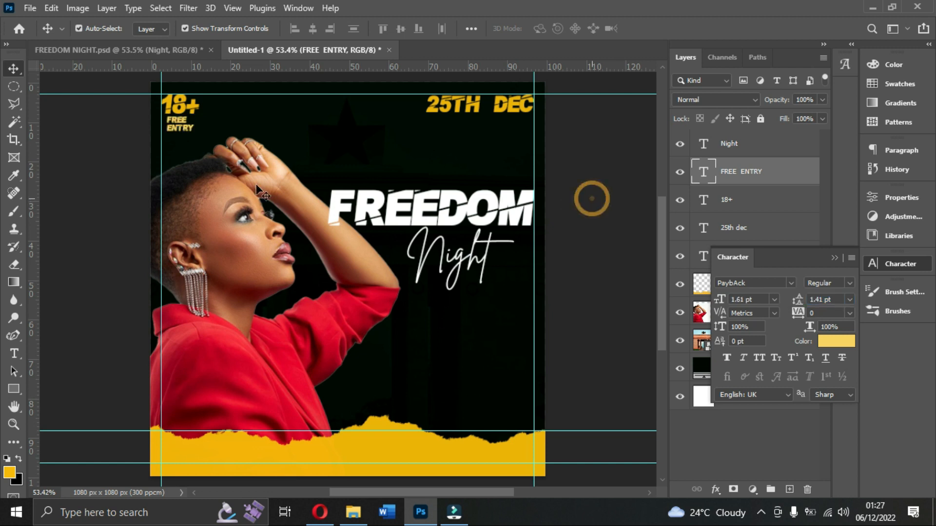
Scale the photo of the woman in red up to about 105%, extending it towards the top margin guide.
{"action": "left_click", "coordinate": [218, 185]}
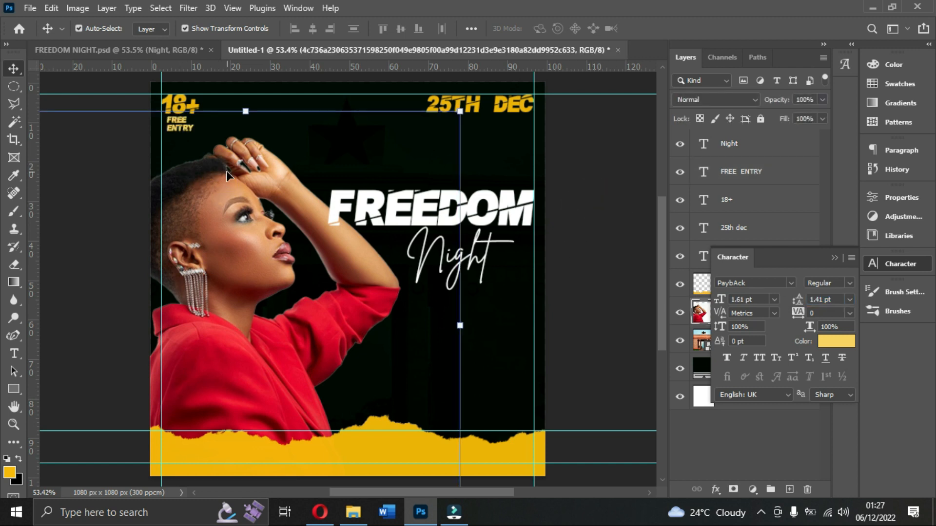
{"action": "left_click", "coordinate": [246, 111]}
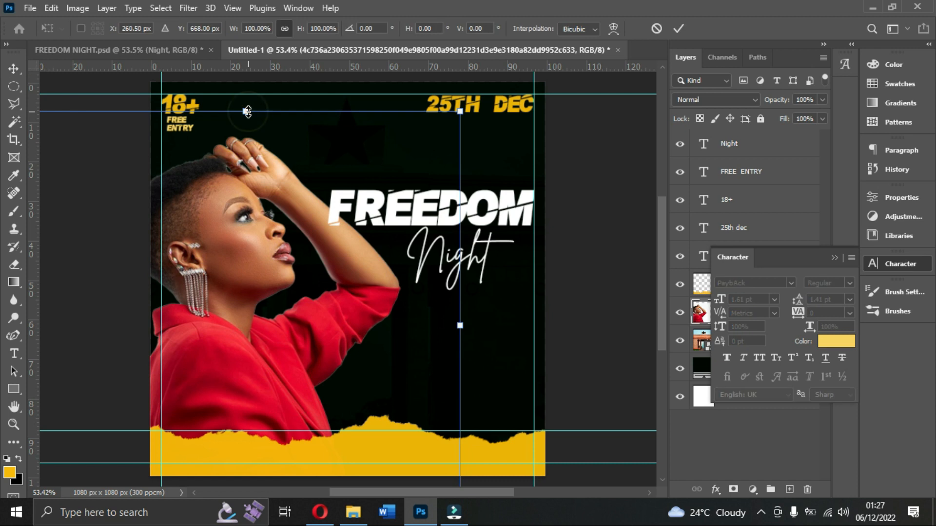
{"action": "left_click_drag", "start_coordinate": [247, 112], "coordinate": [250, 92]}
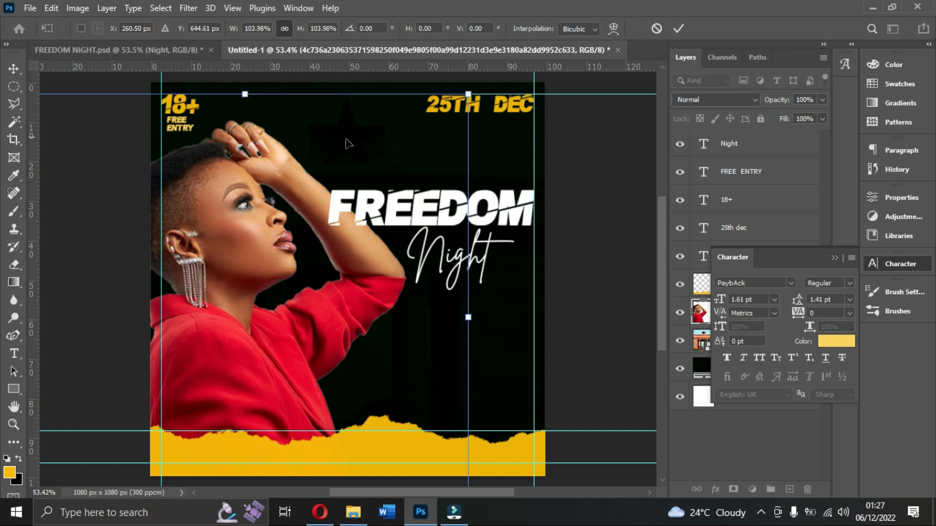
{"action": "left_click_drag", "start_coordinate": [466, 91], "coordinate": [469, 84]}
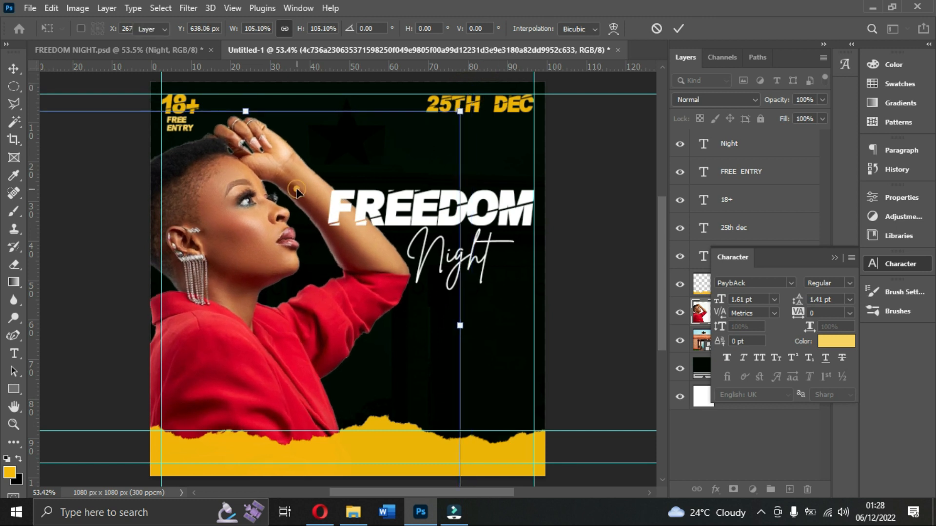
{"action": "key", "text": "Return"}
{"action": "left_click", "coordinate": [587, 181]}
Duplicate the 25TH DEC text just below the original and replace the copy's wording with 8PM PROMPT.
{"action": "left_click", "coordinate": [495, 202]}
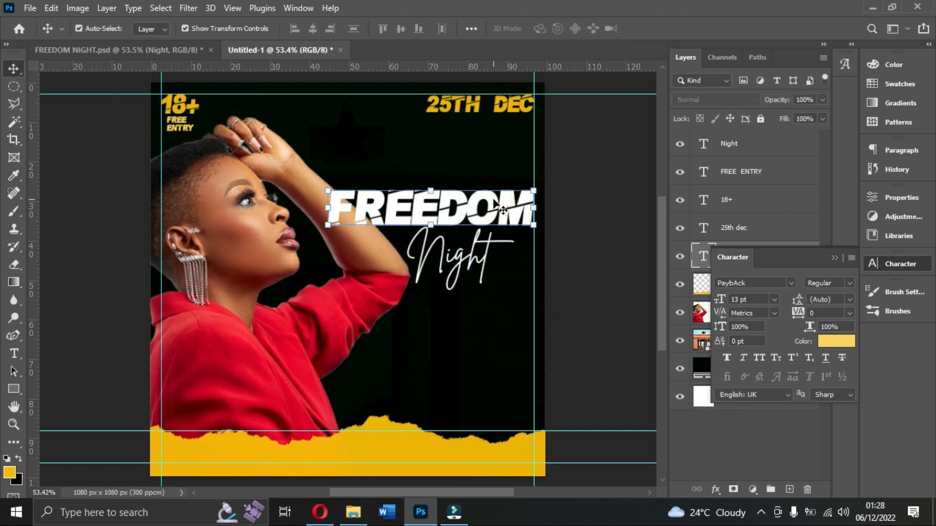
{"action": "left_click", "coordinate": [482, 103]}
{"action": "left_click_drag", "start_coordinate": [482, 104], "coordinate": [498, 139]}
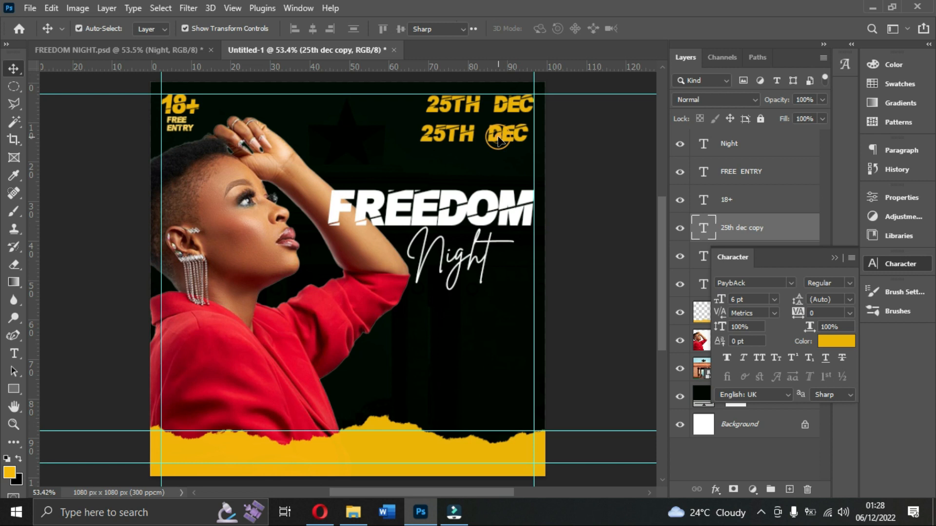
{"action": "double_click", "coordinate": [498, 136]}
{"action": "type", "text": "8PM PRO"}
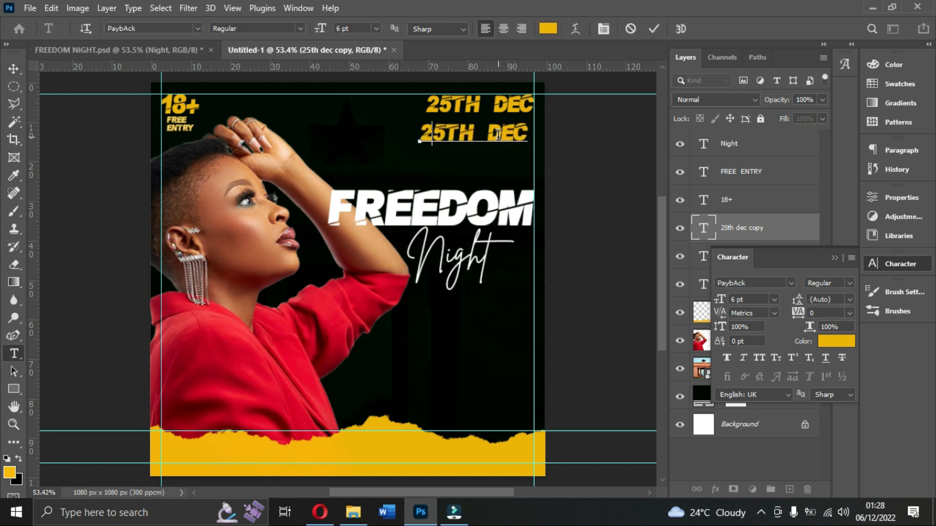
{"action": "type", "text": "MPT"}
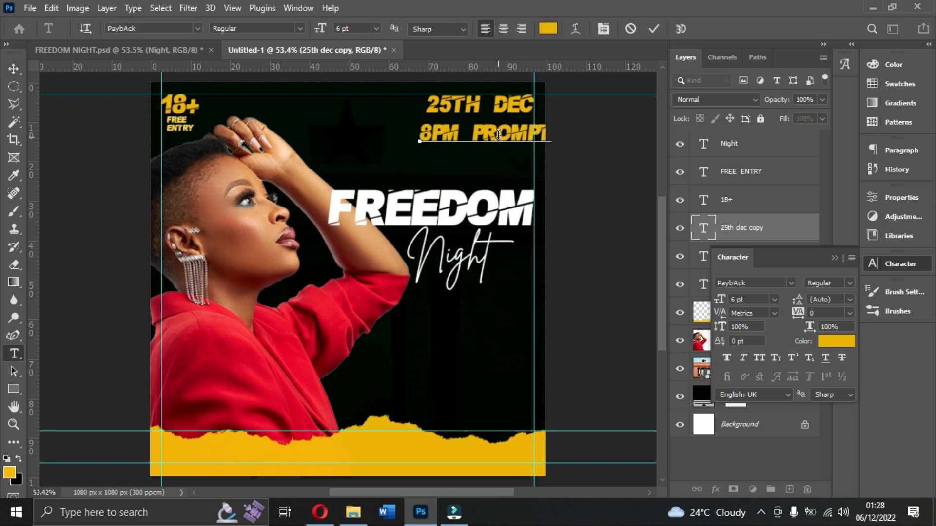
{"action": "left_click", "coordinate": [653, 29]}
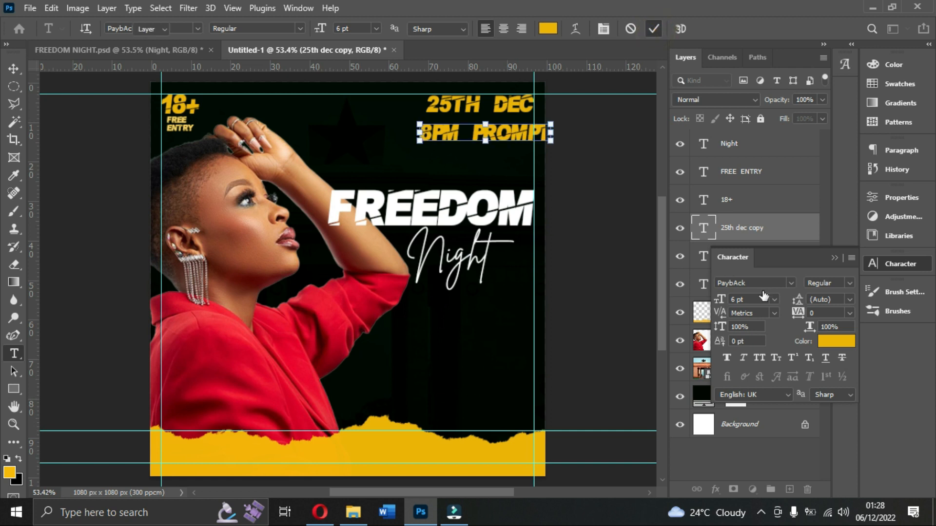
{"action": "key", "text": "v"}
Set the 8PM PROMPT text to 3 pt and move it directly beneath the 25TH DEC text.
{"action": "left_click", "coordinate": [753, 300]}
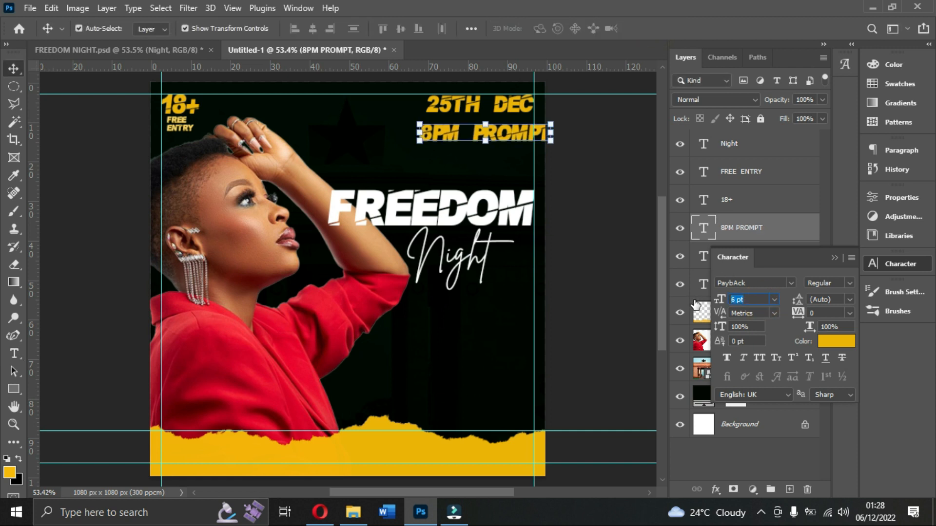
{"action": "type", "text": "3"}
{"action": "key", "text": "Return"}
{"action": "left_click_drag", "start_coordinate": [458, 139], "coordinate": [501, 119]}
Compare with FREE ENTRY's font size, then set 8PM PROMPT to 2.3 pt and nudge it roughly centred beneath the date.
{"action": "left_click", "coordinate": [176, 129]}
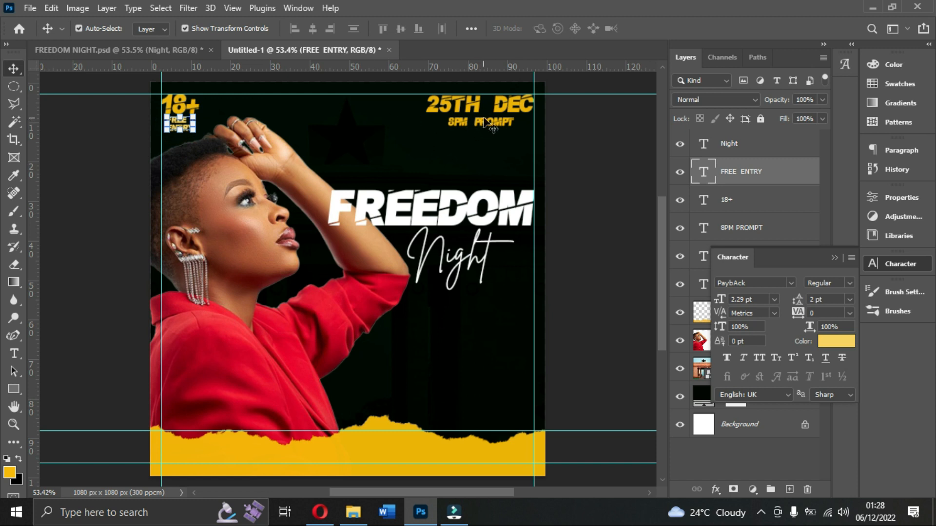
{"action": "left_click", "coordinate": [488, 122]}
{"action": "left_click", "coordinate": [758, 300]}
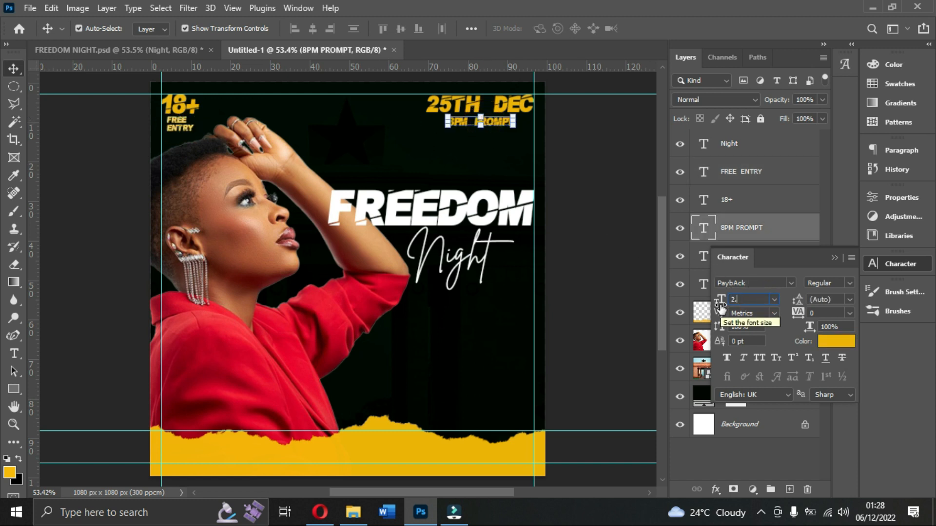
{"action": "type", "text": "2.3"}
{"action": "key", "text": "Return"}
{"action": "left_click_drag", "start_coordinate": [492, 124], "coordinate": [499, 118]}
Change the 8PM PROMPT text colour to the lighter yellow #facc40.
{"action": "left_click", "coordinate": [833, 347]}
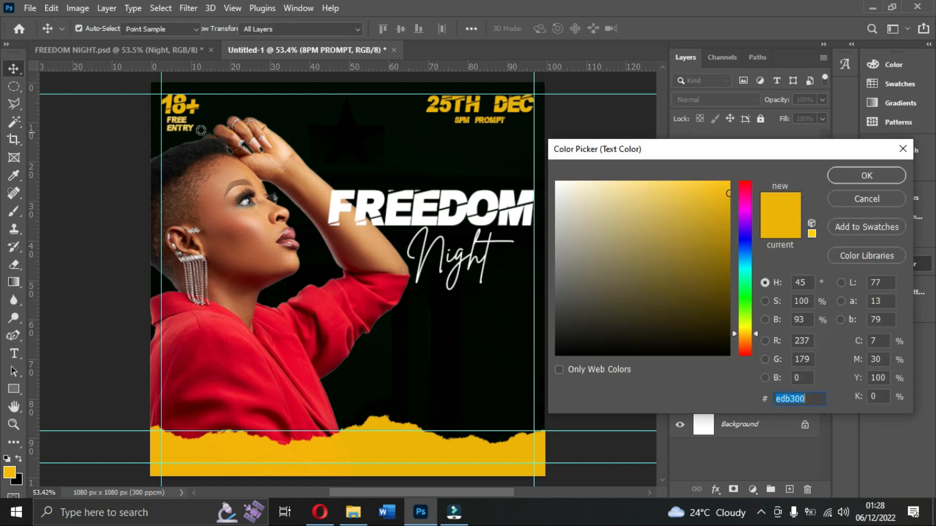
{"action": "left_click", "coordinate": [179, 121]}
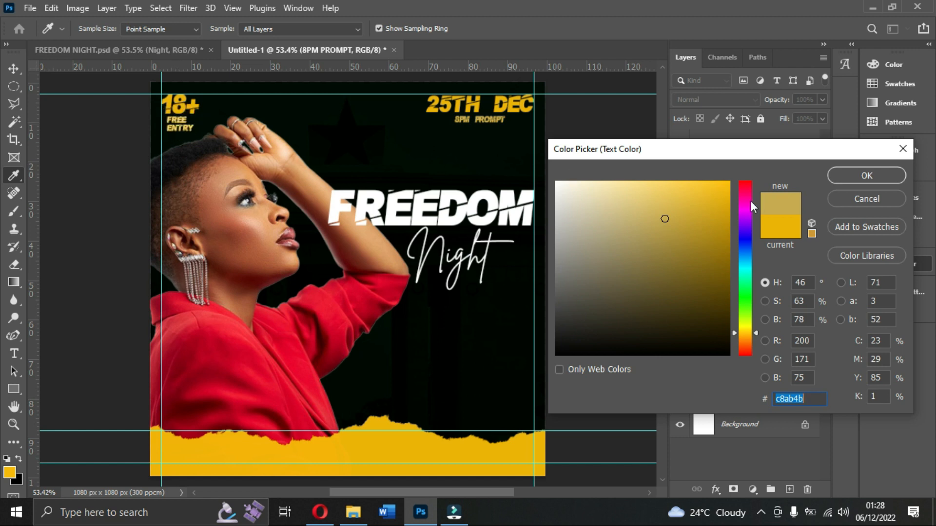
{"action": "left_click", "coordinate": [676, 190]}
{"action": "left_click", "coordinate": [783, 224]}
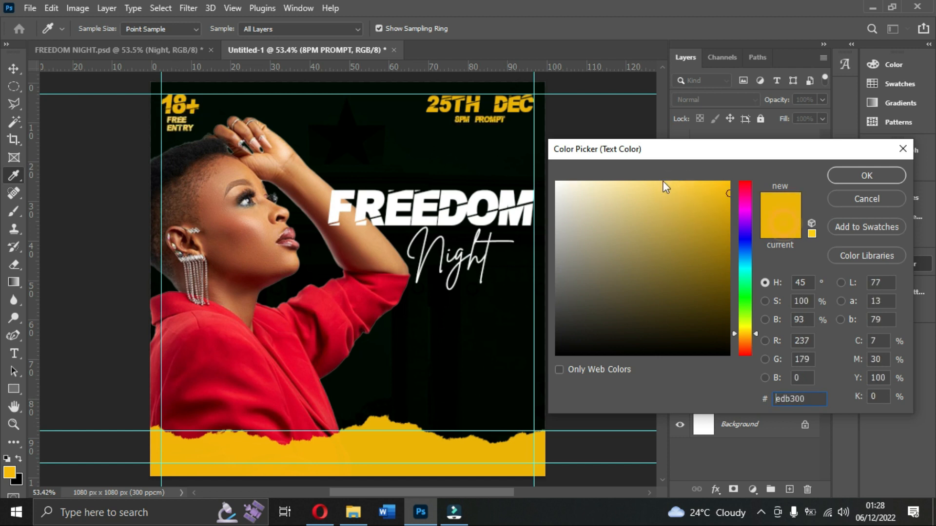
{"action": "left_click", "coordinate": [686, 184]}
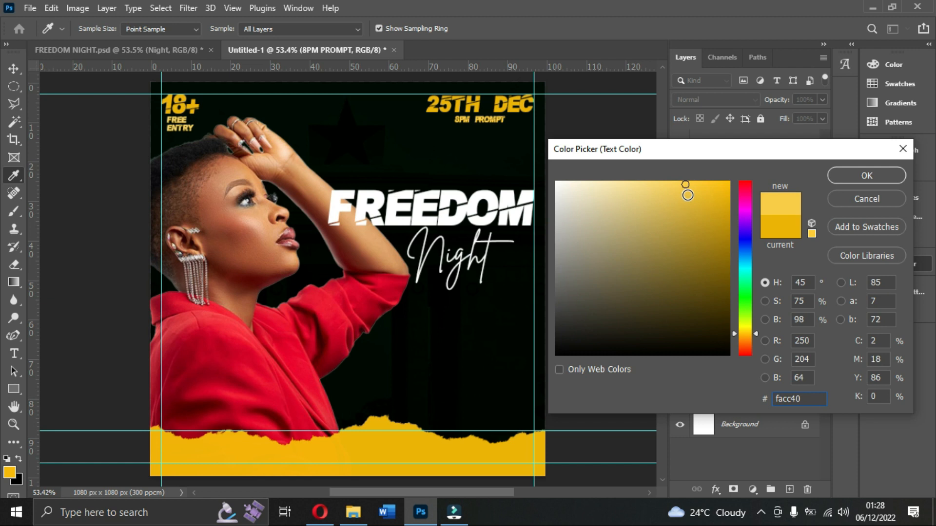
{"action": "left_click", "coordinate": [866, 176]}
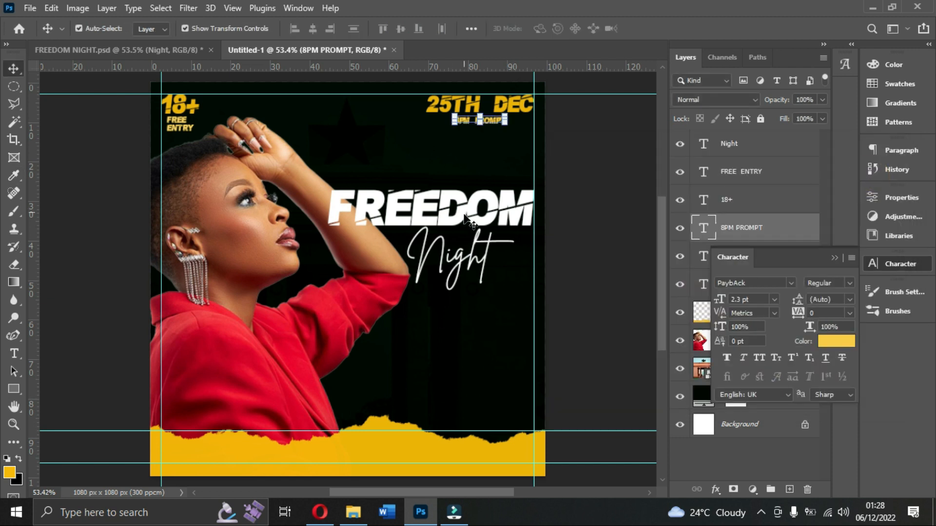
{"action": "left_click", "coordinate": [465, 264]}
{"action": "left_click", "coordinate": [583, 203]}
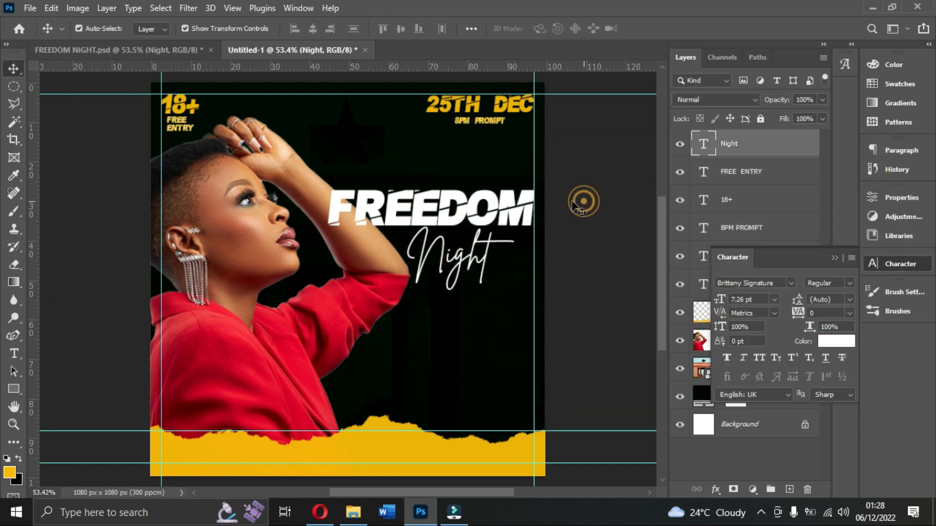
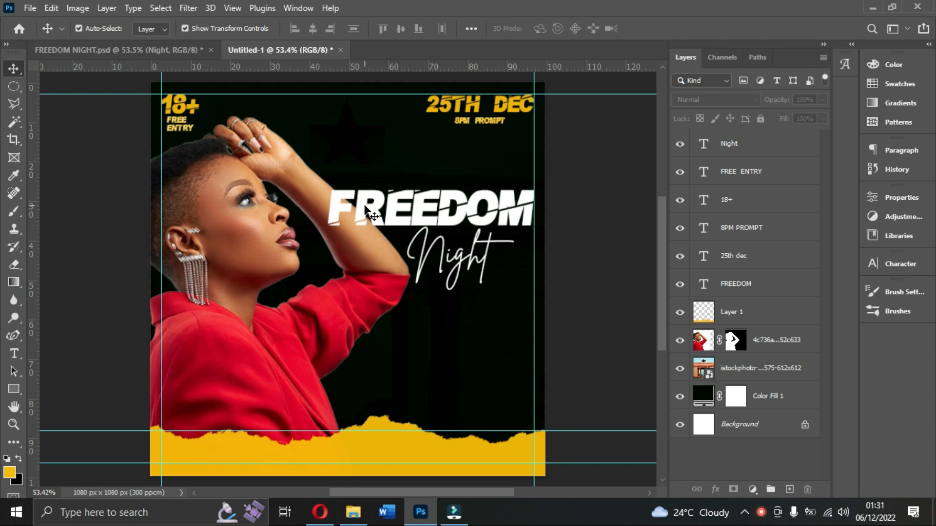
Set the font size of the word FREE in the FREE ENTRY text to 3 pt.
{"action": "left_click", "coordinate": [181, 130]}
{"action": "left_click", "coordinate": [185, 126]}
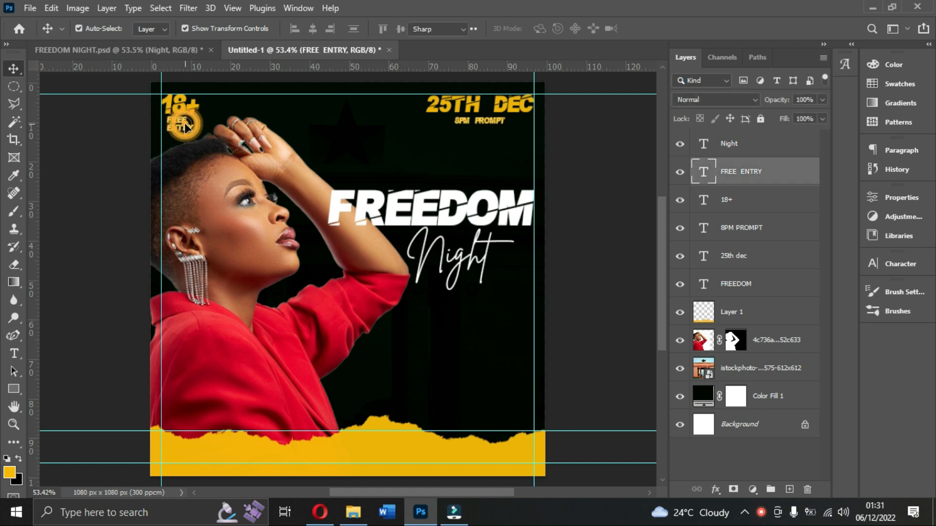
{"action": "double_click", "coordinate": [186, 127]}
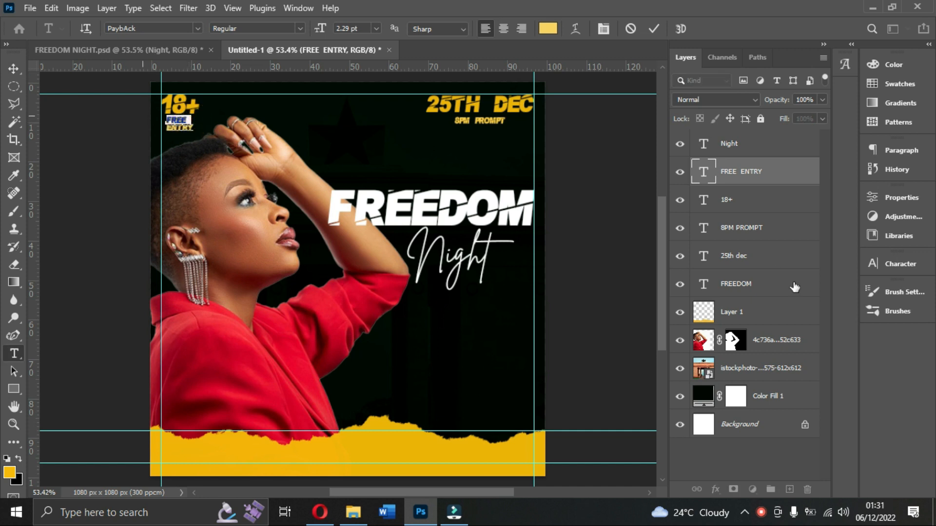
{"action": "left_click", "coordinate": [892, 266]}
{"action": "left_click", "coordinate": [759, 300]}
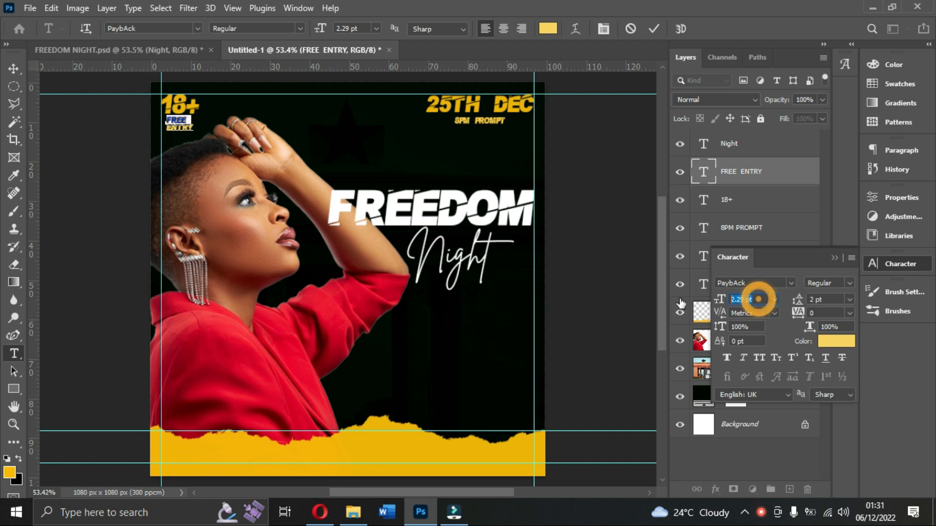
{"action": "type", "text": "3"}
{"action": "key", "text": "Return"}
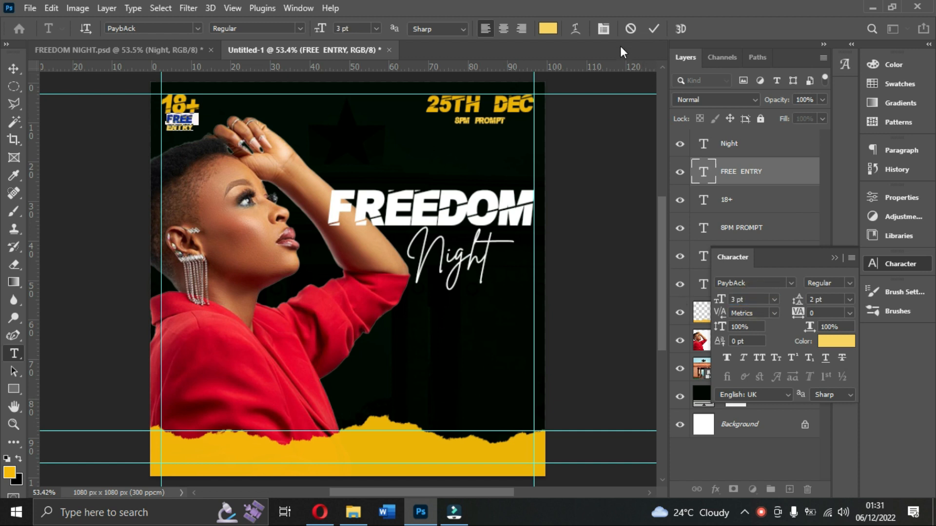
{"action": "left_click", "coordinate": [652, 27]}
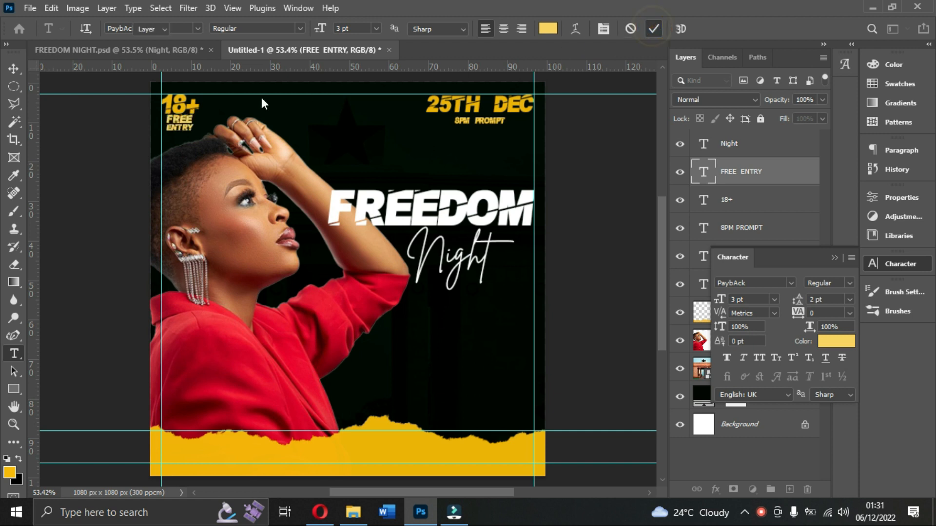
Try centre alignment on the FREE ENTRY text and move it back beneath 18+.
{"action": "key", "text": "v"}
{"action": "double_click", "coordinate": [185, 128]}
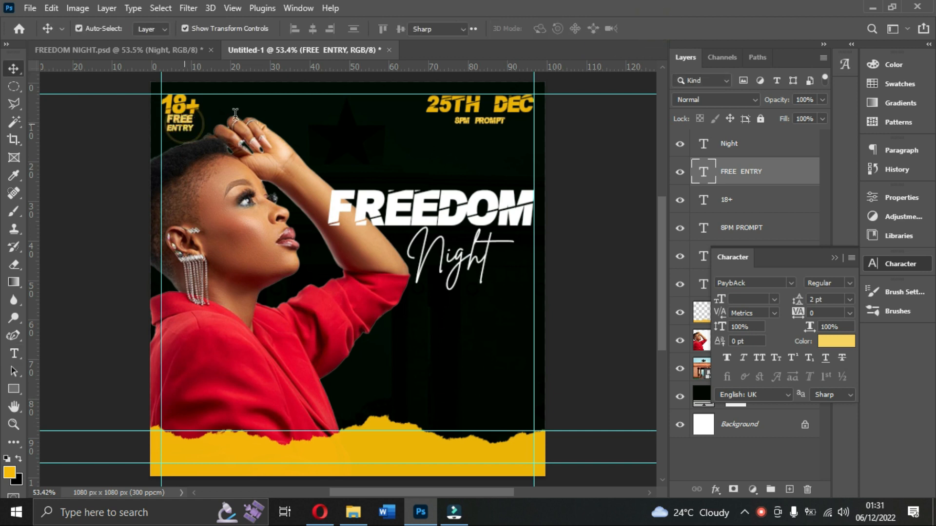
{"action": "left_click", "coordinate": [501, 28]}
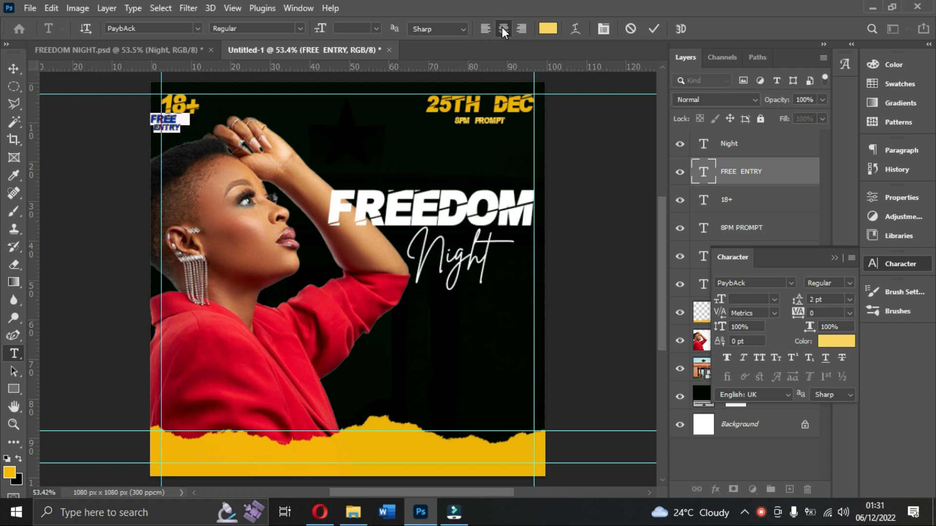
{"action": "left_click", "coordinate": [652, 27]}
{"action": "key", "text": "v"}
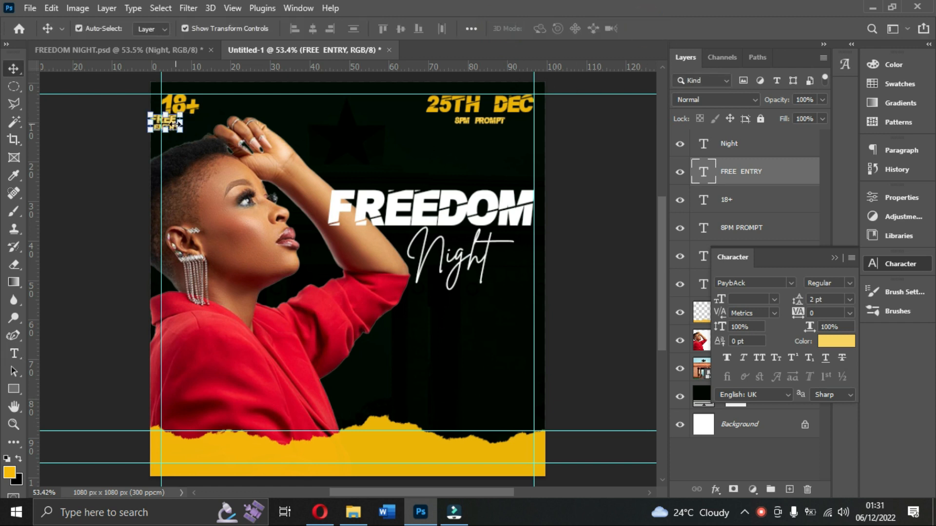
{"action": "left_click_drag", "start_coordinate": [172, 126], "coordinate": [187, 127]}
{"action": "double_click", "coordinate": [189, 130]}
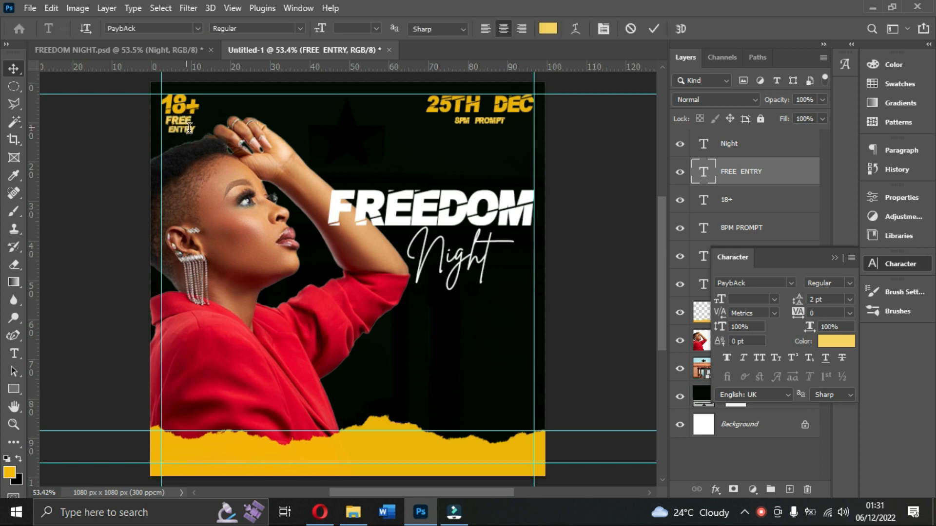
{"action": "left_click", "coordinate": [653, 28]}
{"action": "key", "text": "v"}
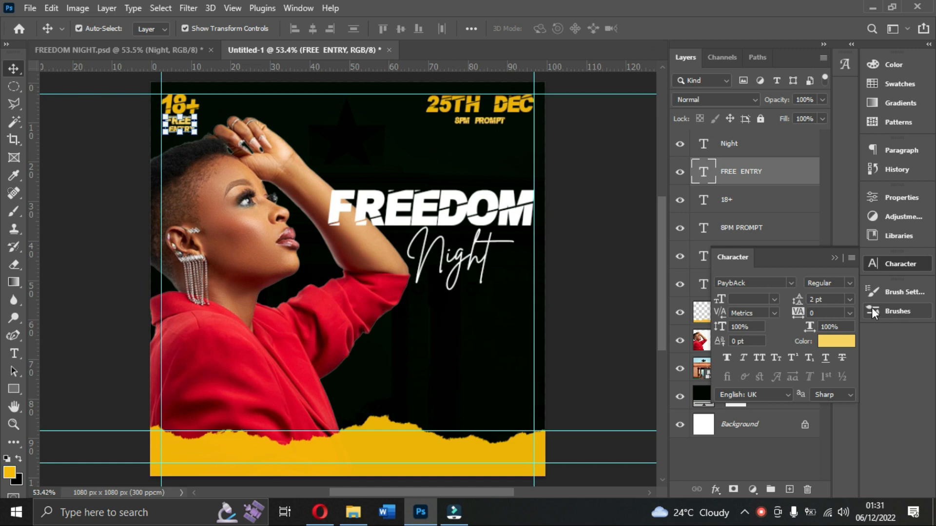
Set the FREE ENTRY text's line spacing to Auto.
{"action": "left_click", "coordinate": [848, 300]}
{"action": "left_click", "coordinate": [833, 308]}
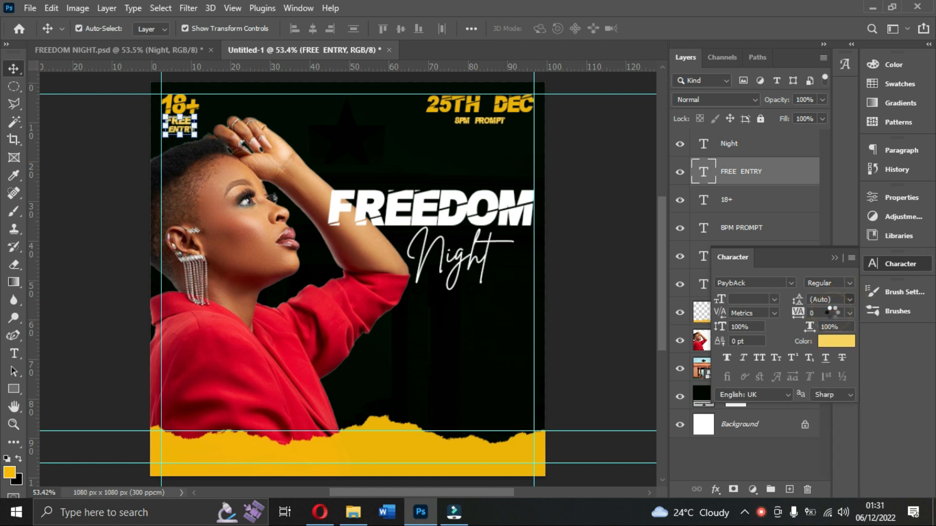
{"action": "left_click", "coordinate": [618, 218]}
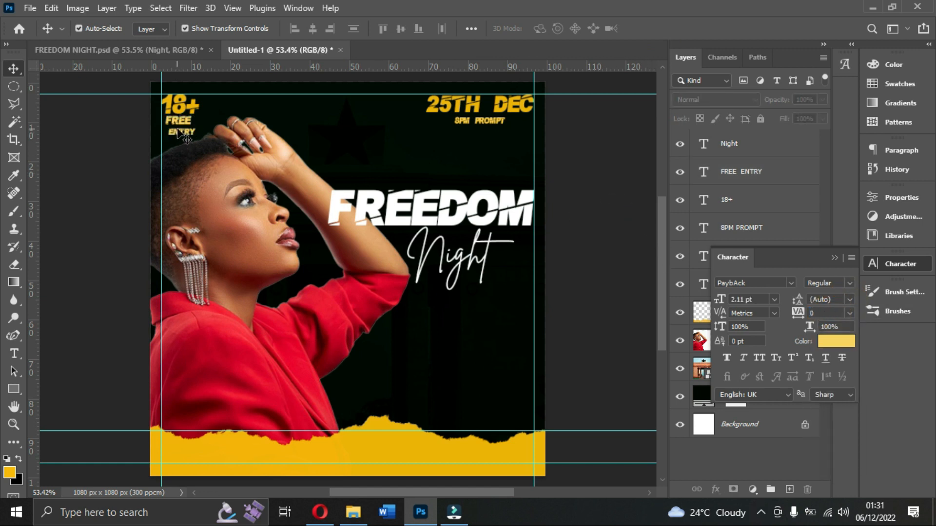
Left-align both lines of the FREE ENTRY text and reposition it centred beneath 18+.
{"action": "left_click", "coordinate": [183, 132]}
{"action": "key", "text": "ctrl+t"}
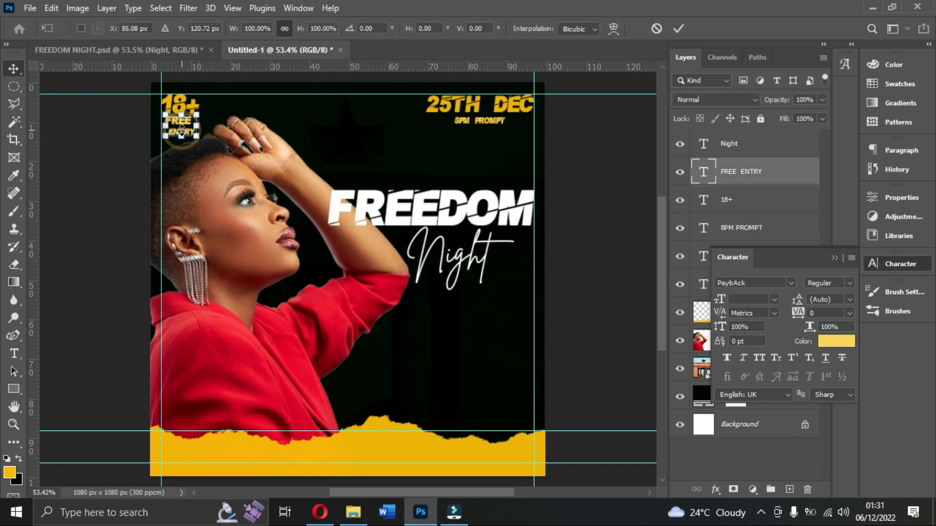
{"action": "double_click", "coordinate": [185, 127]}
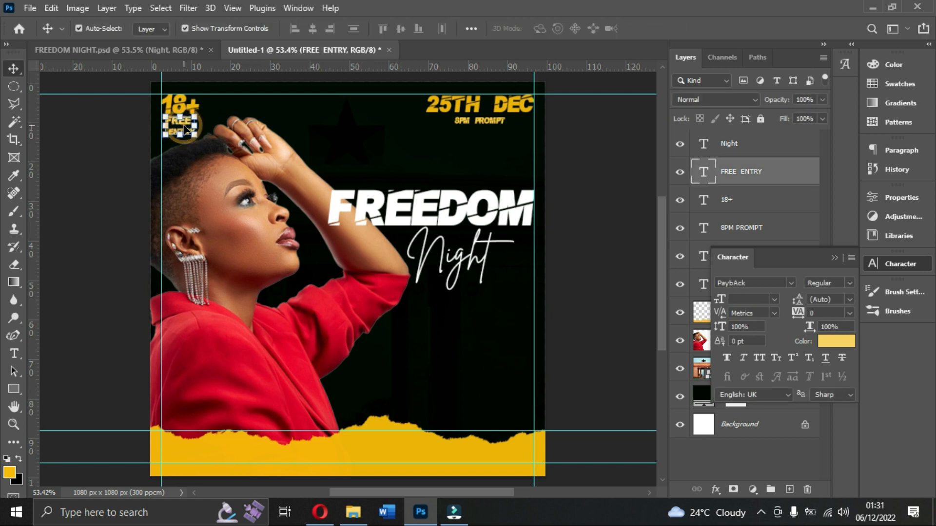
{"action": "double_click", "coordinate": [184, 125]}
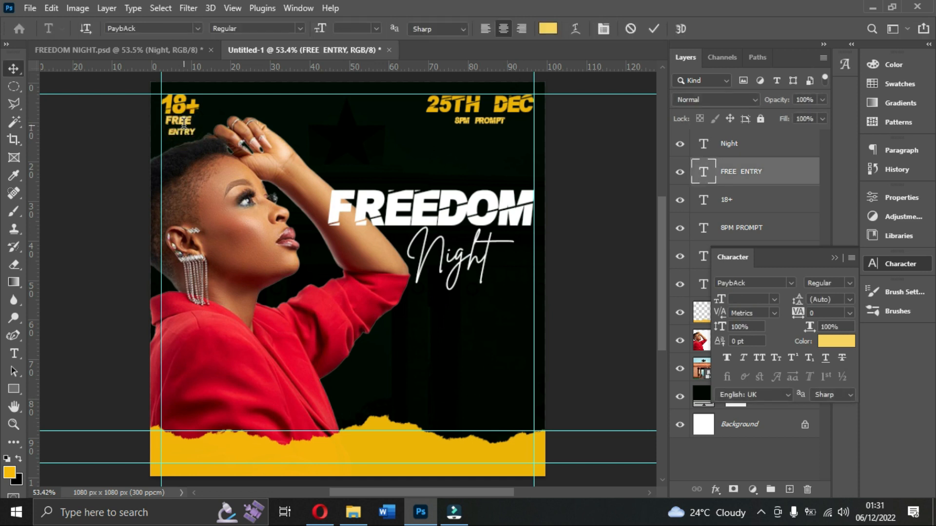
{"action": "key", "text": "ctrl+a"}
{"action": "left_click", "coordinate": [485, 30]}
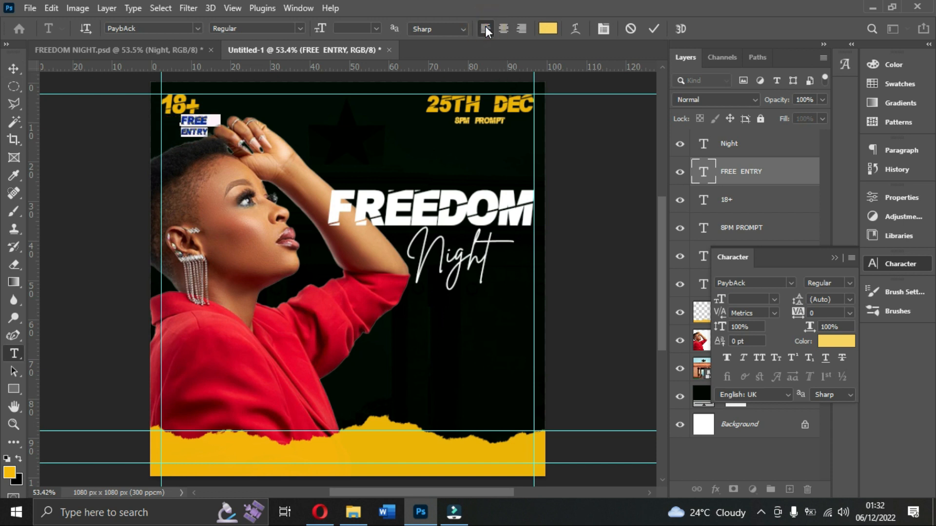
{"action": "left_click", "coordinate": [653, 29]}
{"action": "key", "text": "v"}
{"action": "left_click_drag", "start_coordinate": [191, 126], "coordinate": [182, 126]}
{"action": "left_click", "coordinate": [570, 163]}
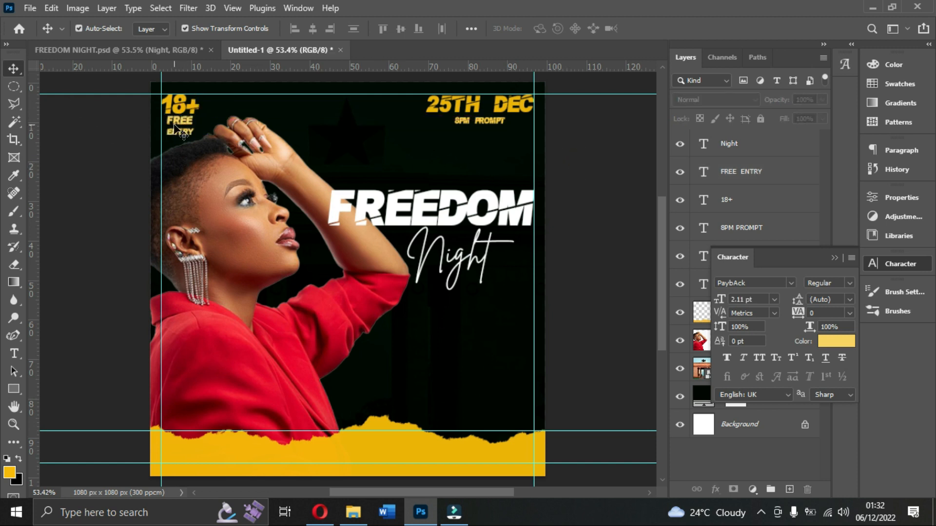
Nudge the 8PM PROMPT text up closer to the date and set its font size to 2.5 pt.
{"action": "left_click", "coordinate": [482, 124]}
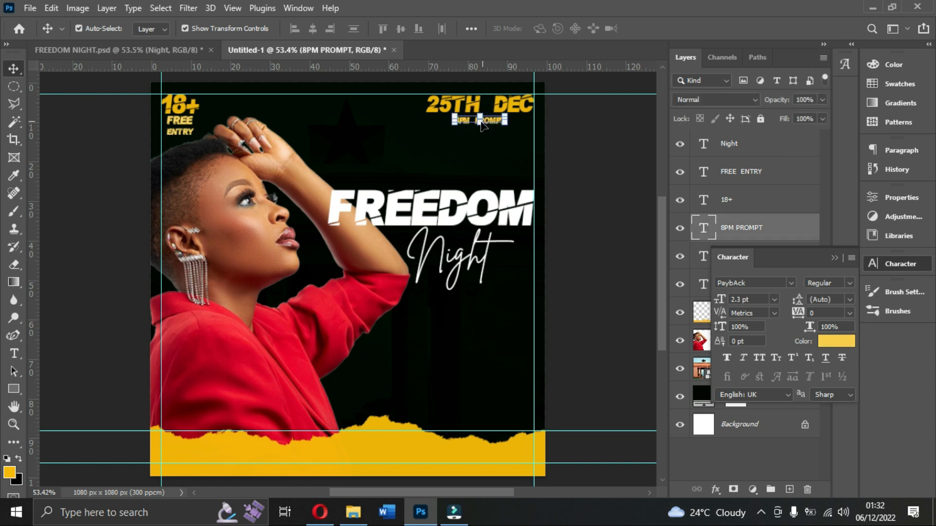
{"action": "key", "text": "Up"}
{"action": "key", "text": "Up"}
{"action": "key", "text": "Up"}
{"action": "key", "text": "Up"}
{"action": "key", "text": "Up"}
{"action": "key", "text": "Up"}
{"action": "key", "text": "Up"}
{"action": "left_click", "coordinate": [753, 299]}
{"action": "type", "text": "3"}
{"action": "key", "text": "Return"}
{"action": "left_click", "coordinate": [760, 300]}
{"action": "type", "text": "2."}
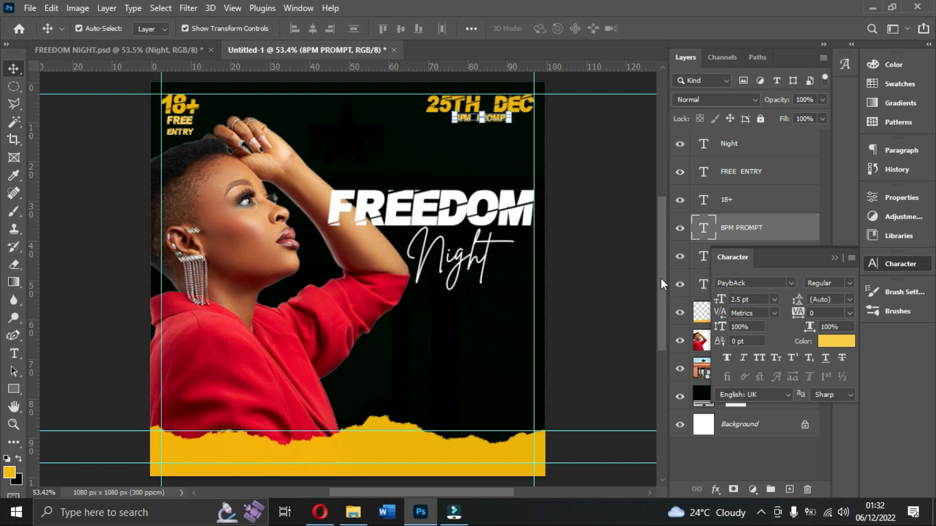
{"action": "left_click", "coordinate": [598, 155]}
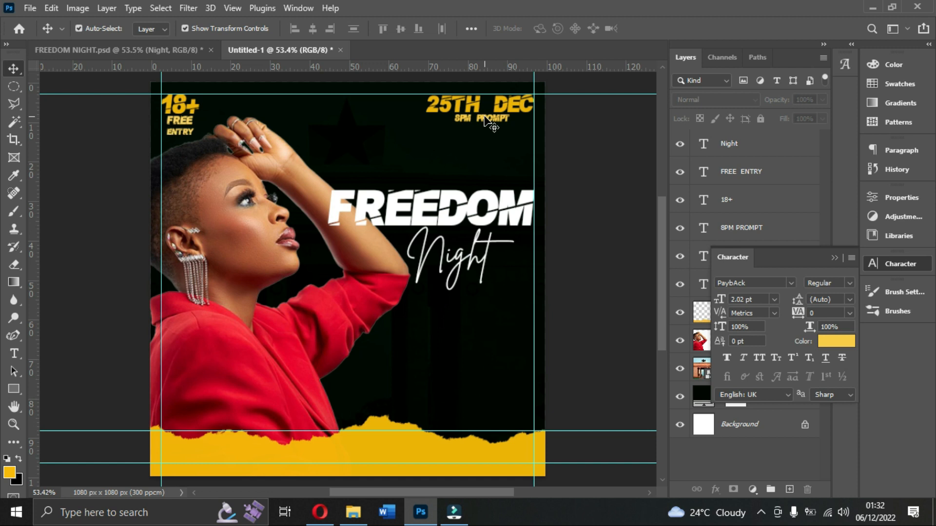
Add a Drop Shadow to the FREEDOM text with green colour #2edc2e and Linear Light blend mode.
{"action": "left_click", "coordinate": [413, 211]}
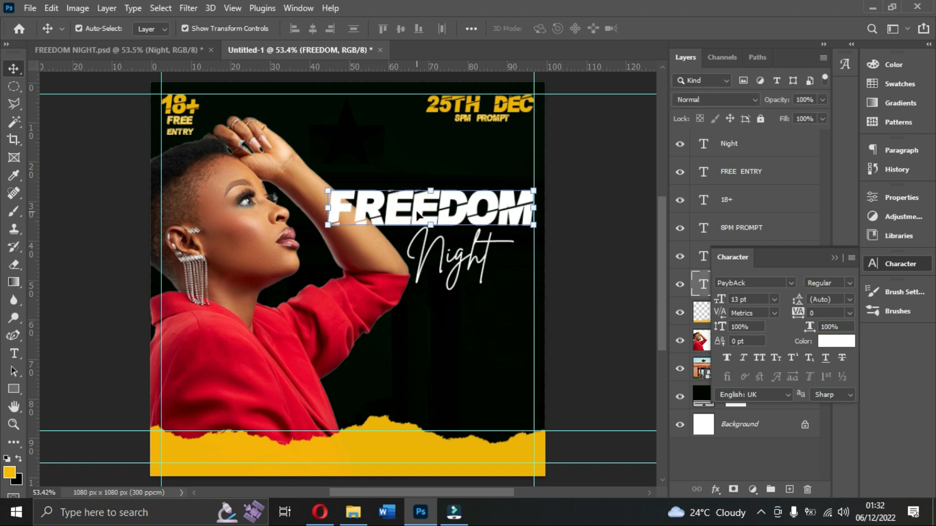
{"action": "left_click", "coordinate": [835, 257]}
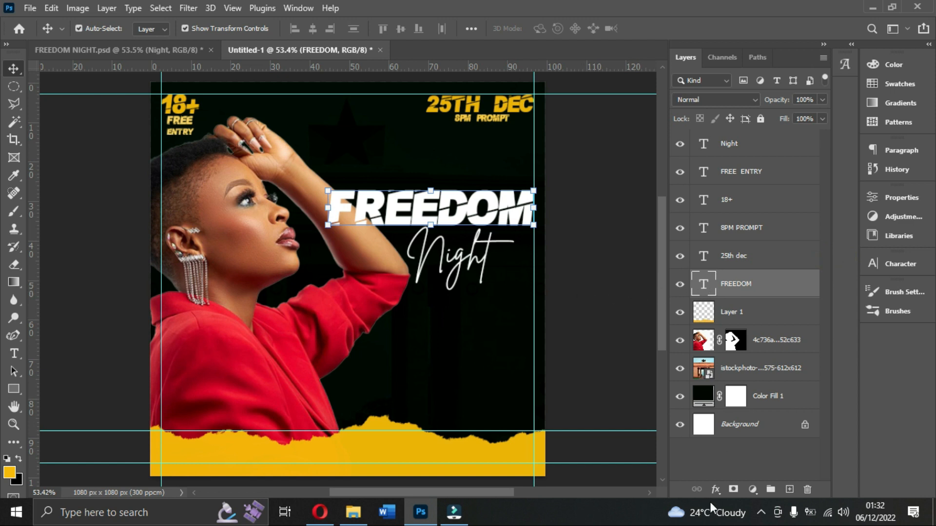
{"action": "left_click", "coordinate": [715, 490]}
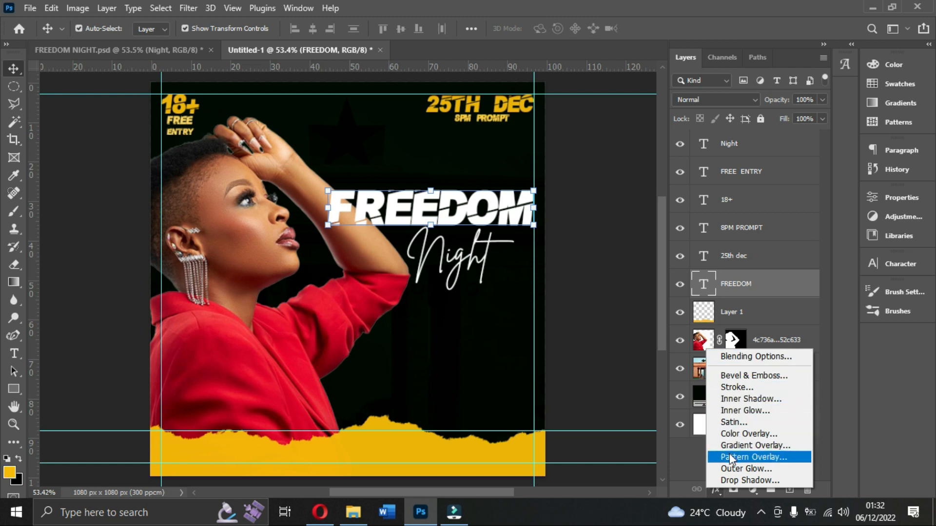
{"action": "left_click", "coordinate": [748, 481]}
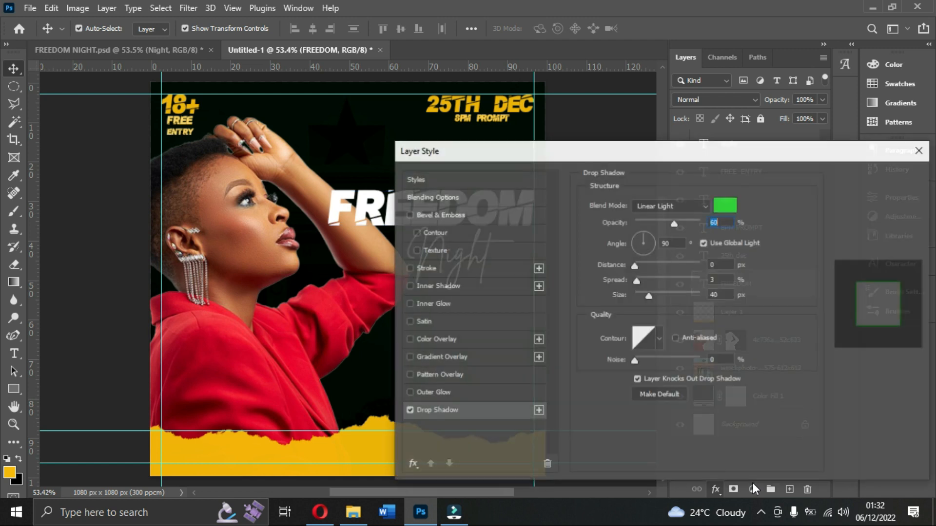
{"action": "left_click_drag", "start_coordinate": [600, 149], "coordinate": [669, 64]}
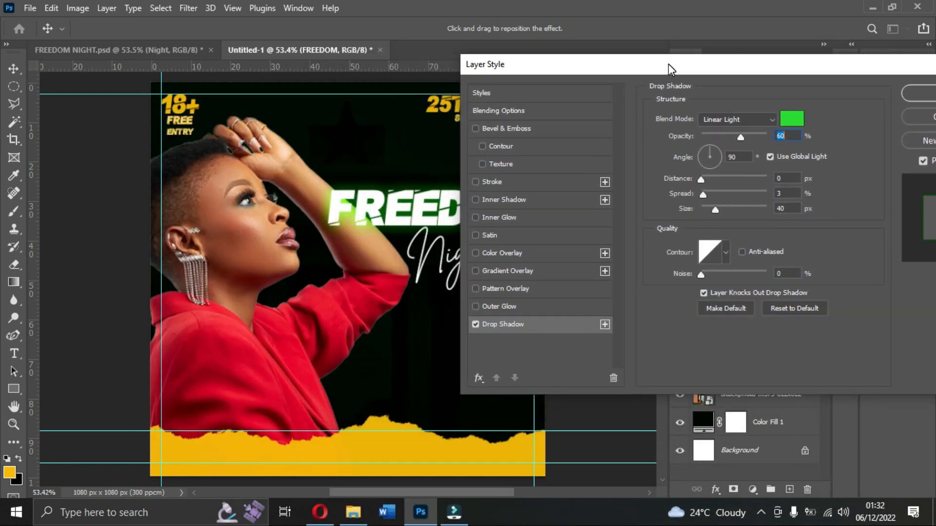
{"action": "left_click", "coordinate": [792, 118]}
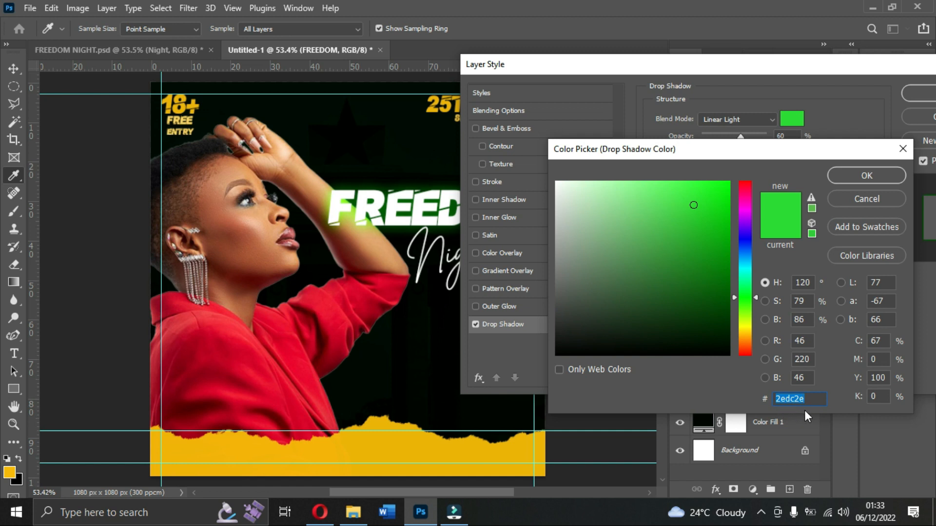
{"action": "left_click", "coordinate": [865, 182]}
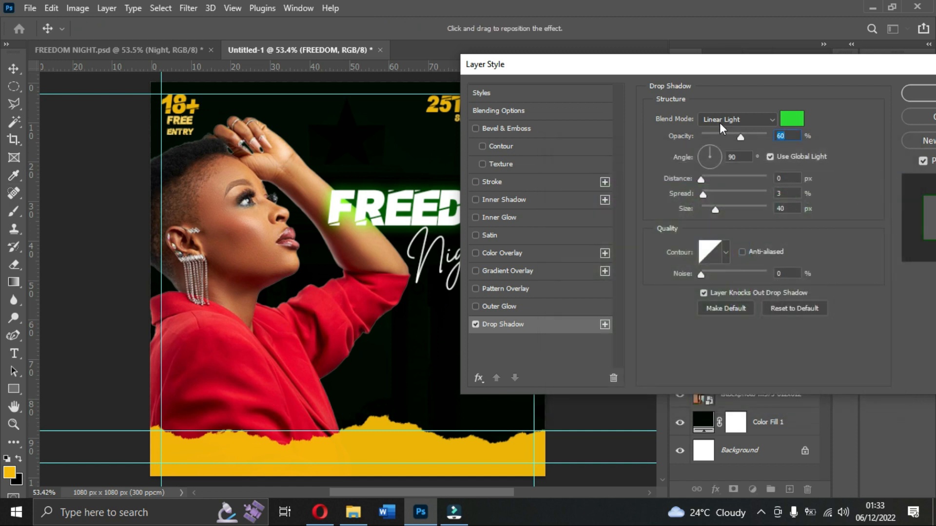
{"action": "left_click", "coordinate": [735, 118]}
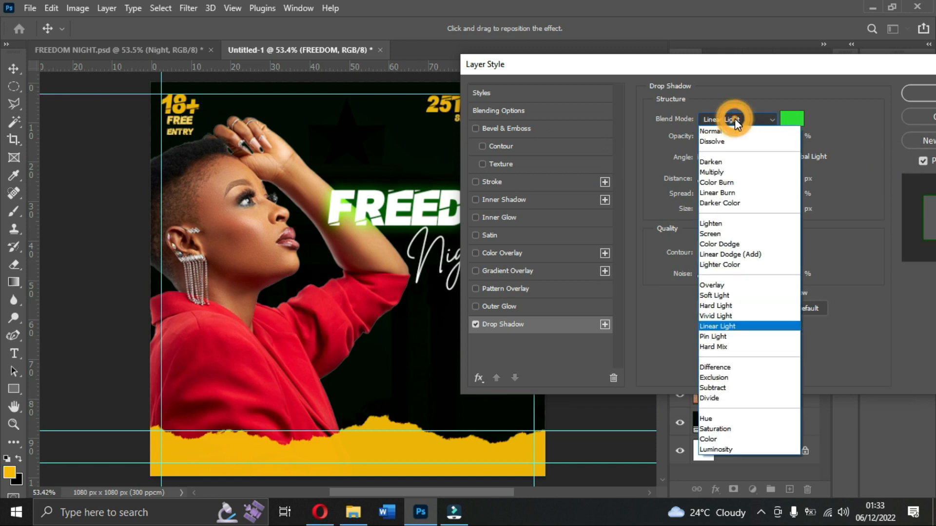
{"action": "left_click", "coordinate": [724, 326]}
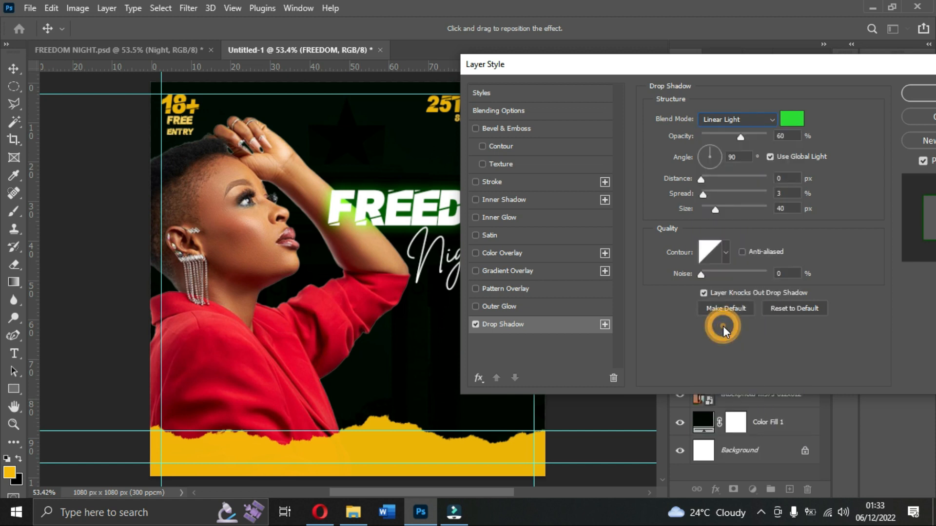
Set the FREEDOM drop shadow to 70% opacity, 10% spread and 50 px size, and apply it.
{"action": "double_click", "coordinate": [791, 138]}
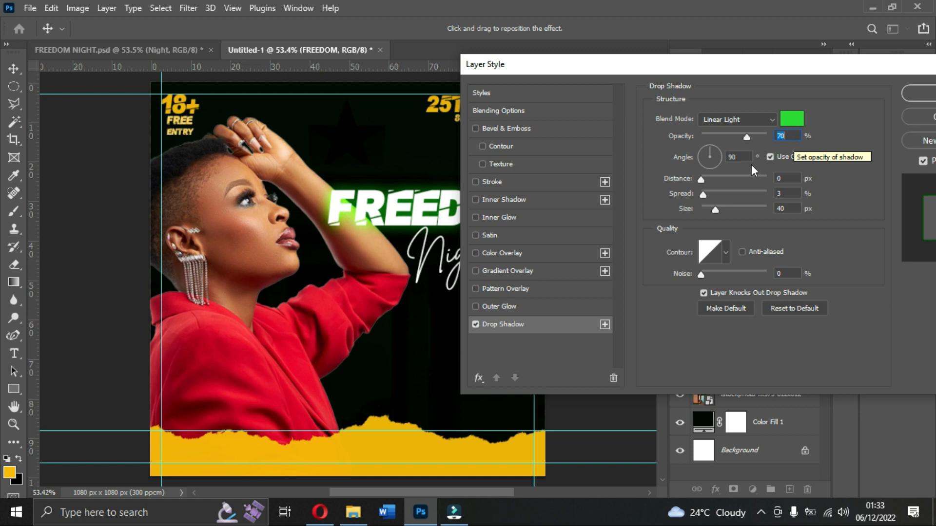
{"action": "double_click", "coordinate": [784, 193]}
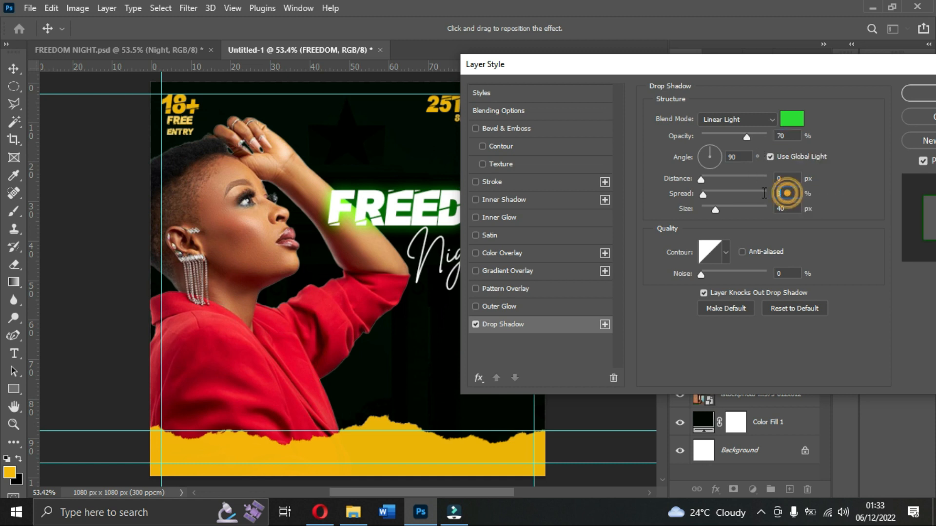
{"action": "key", "text": "Up"}
{"action": "key", "text": "Up"}
{"action": "key", "text": "Up"}
{"action": "key", "text": "Up"}
{"action": "key", "text": "Up"}
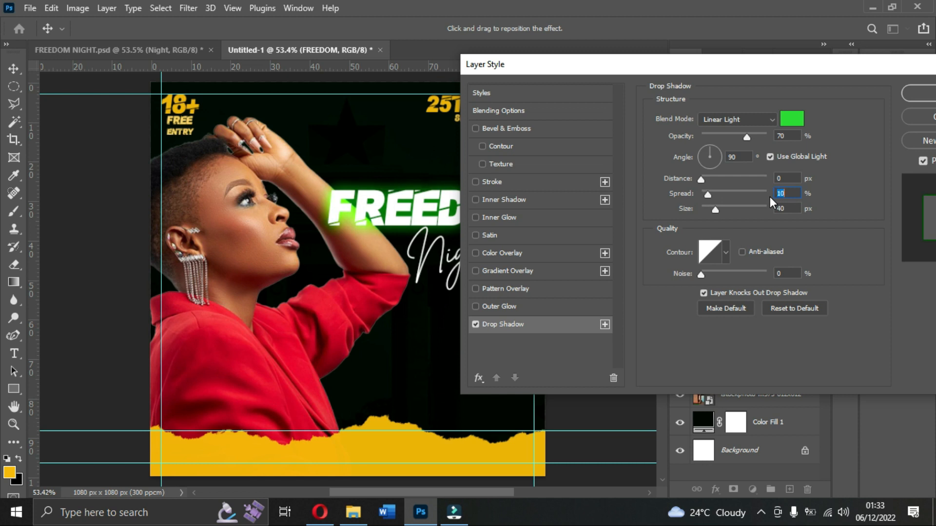
{"action": "double_click", "coordinate": [787, 209]}
{"action": "key", "text": "Up"}
{"action": "key", "text": "Up"}
{"action": "key", "text": "Up"}
{"action": "key", "text": "Up"}
{"action": "key", "text": "Up"}
{"action": "key", "text": "Up"}
{"action": "key", "text": "Up"}
{"action": "key", "text": "Up"}
{"action": "key", "text": "Up"}
{"action": "key", "text": "Up"}
{"action": "left_click_drag", "start_coordinate": [596, 61], "coordinate": [555, 106]}
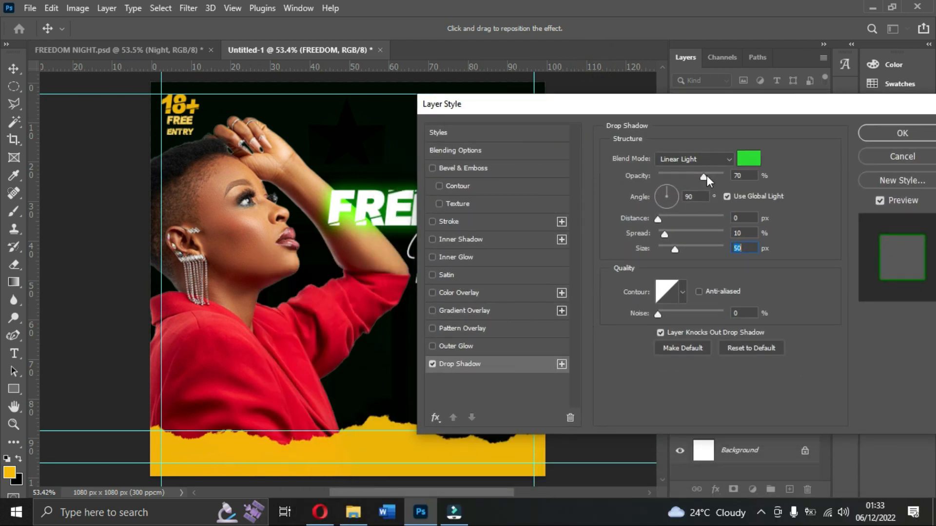
{"action": "left_click_drag", "start_coordinate": [691, 106], "coordinate": [689, 105]}
{"action": "left_click", "coordinate": [804, 151]}
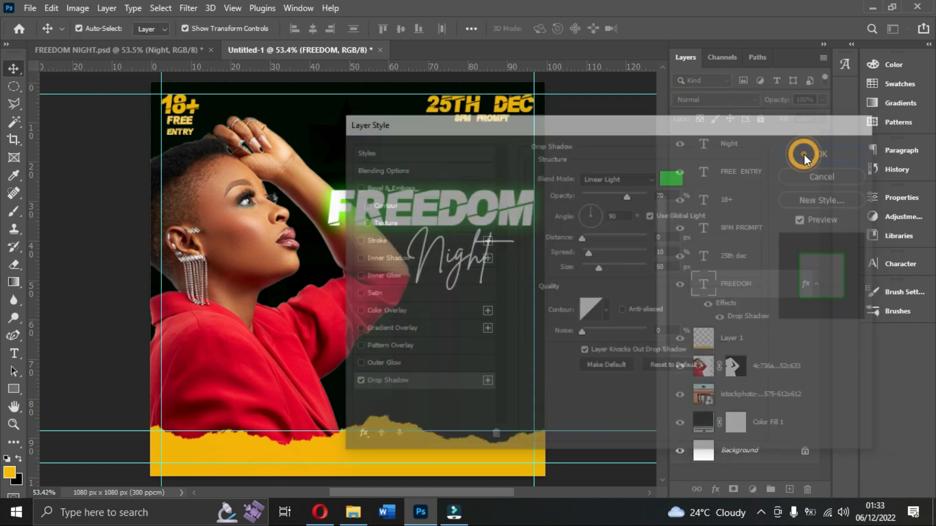
Add a green Linear Light Drop Shadow to the Night text with 70% opacity, 10% spread and 50 px size.
{"action": "left_click", "coordinate": [470, 273]}
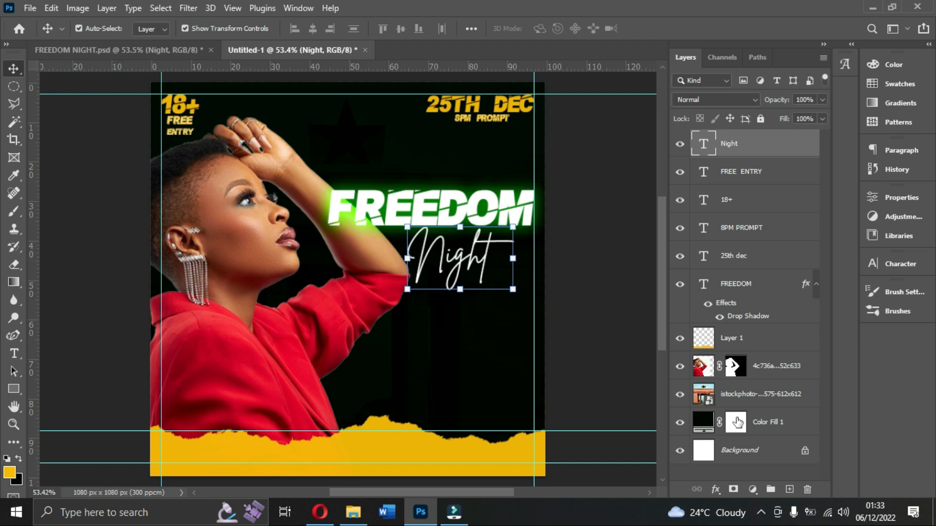
{"action": "left_click", "coordinate": [715, 489]}
{"action": "left_click", "coordinate": [718, 476]}
{"action": "left_click_drag", "start_coordinate": [613, 126], "coordinate": [759, 113]}
{"action": "left_click_drag", "start_coordinate": [818, 119], "coordinate": [710, 138]}
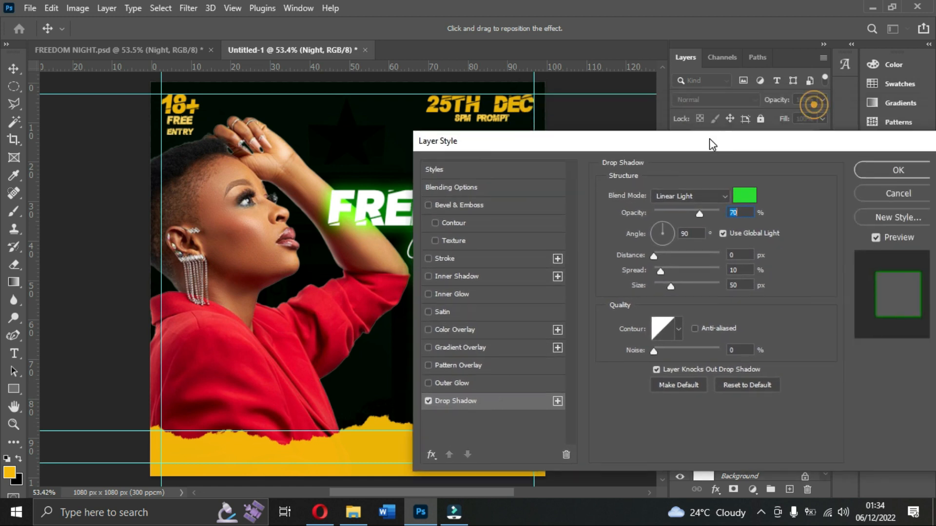
{"action": "left_click", "coordinate": [898, 171]}
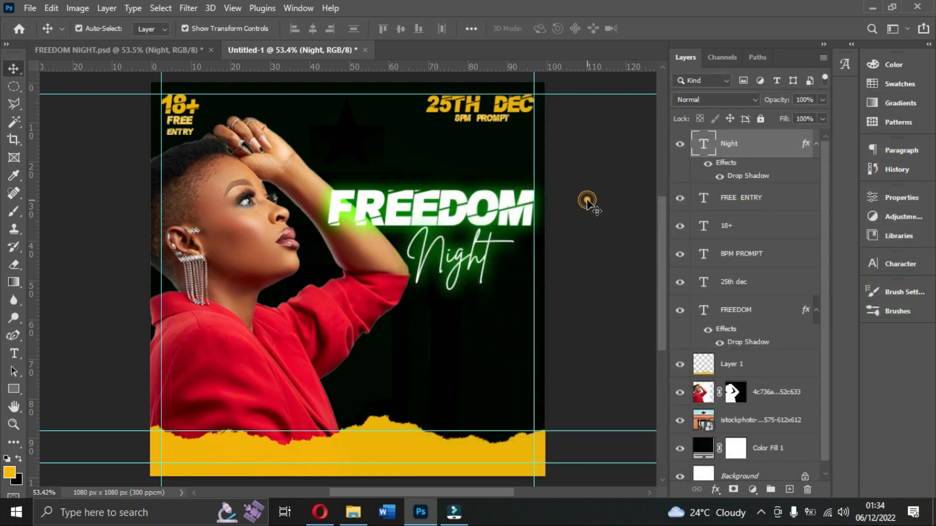
{"action": "left_click", "coordinate": [587, 200]}
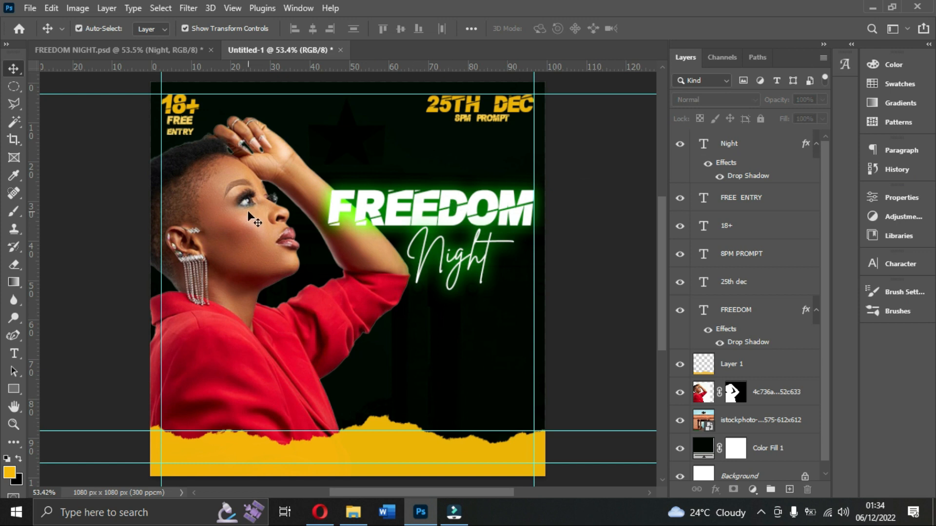
Duplicate the 25TH DEC text, place the copy below Night and change its wording to E-TOWN CITY.
{"action": "left_click", "coordinate": [441, 111]}
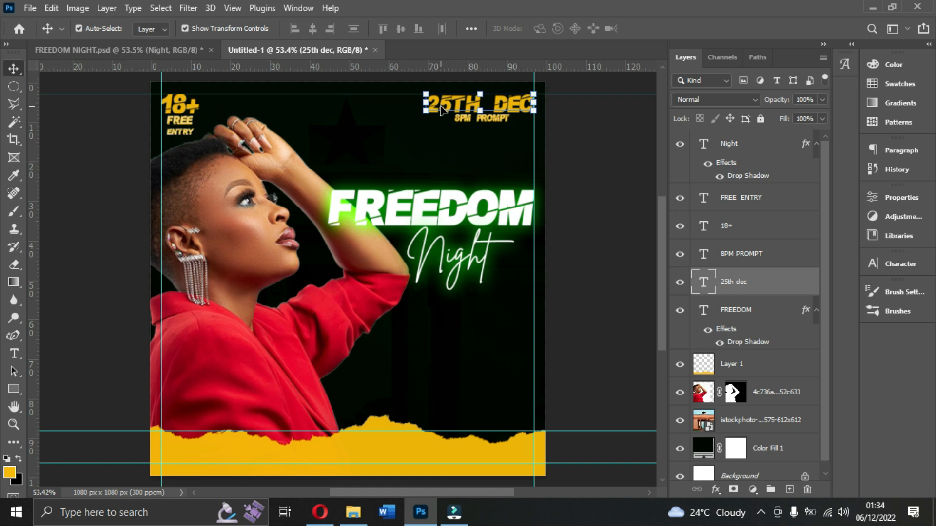
{"action": "key", "text": "ctrl+j"}
{"action": "left_click_drag", "start_coordinate": [441, 111], "coordinate": [417, 340]}
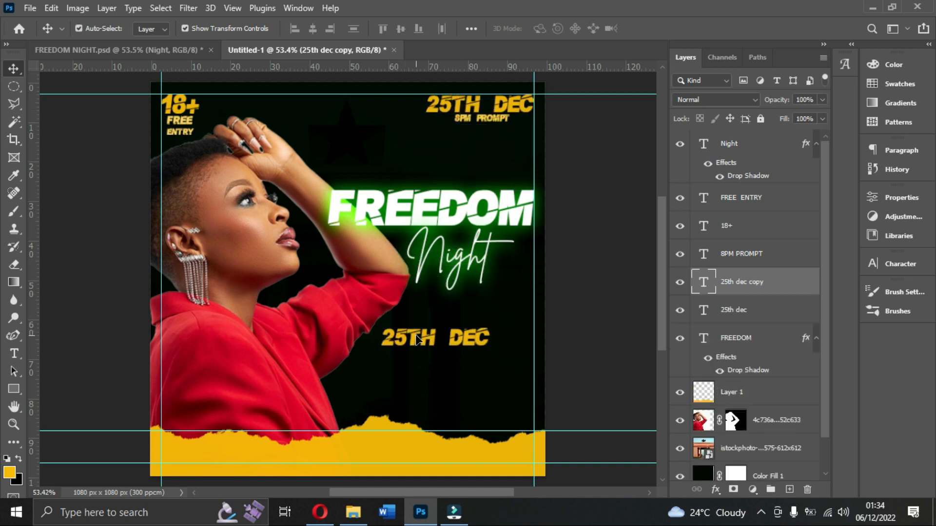
{"action": "double_click", "coordinate": [417, 331]}
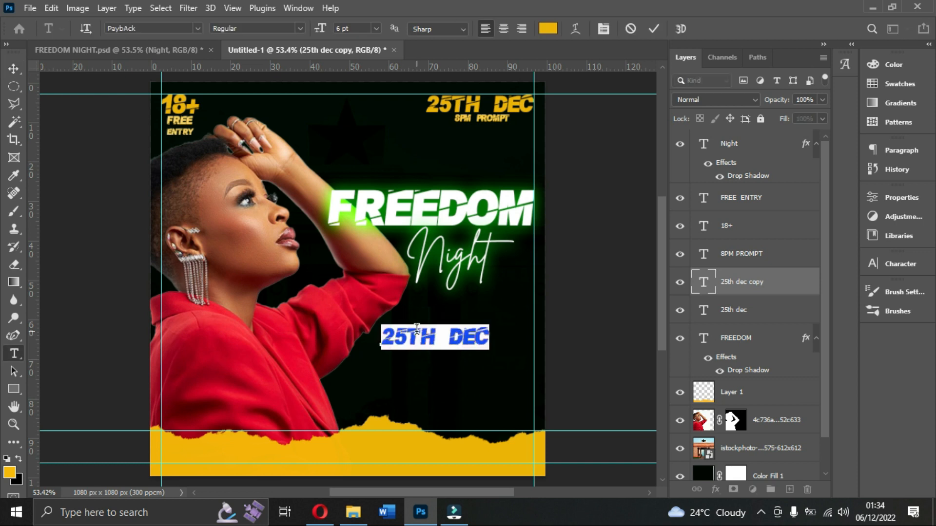
{"action": "type", "text": "E-TO  WN  CITY"}
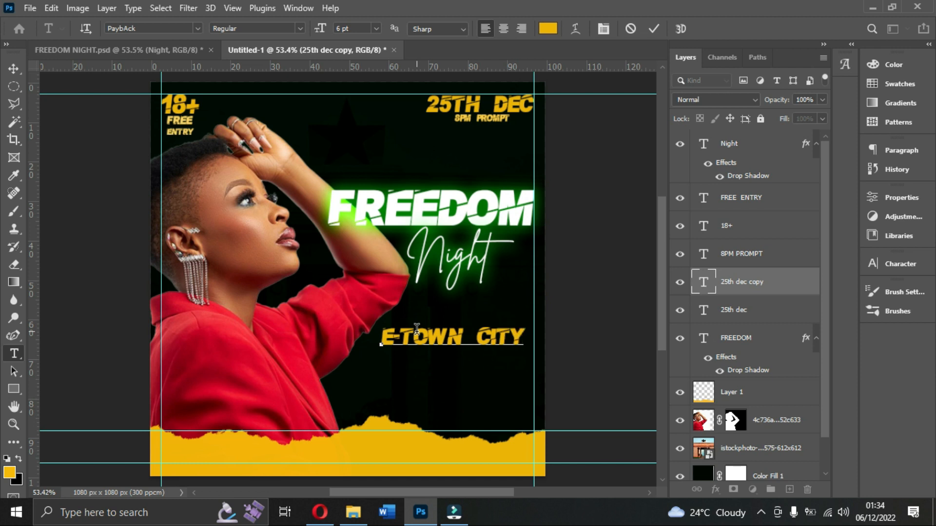
{"action": "left_click", "coordinate": [653, 29]}
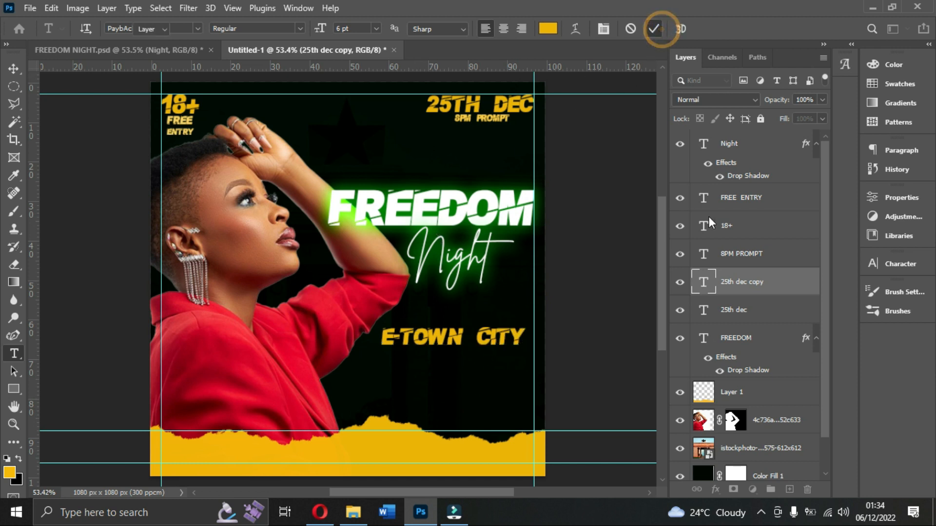
{"action": "key", "text": "v"}
Set the E-TOWN CITY text colour to white #ffffff.
{"action": "left_click", "coordinate": [900, 263]}
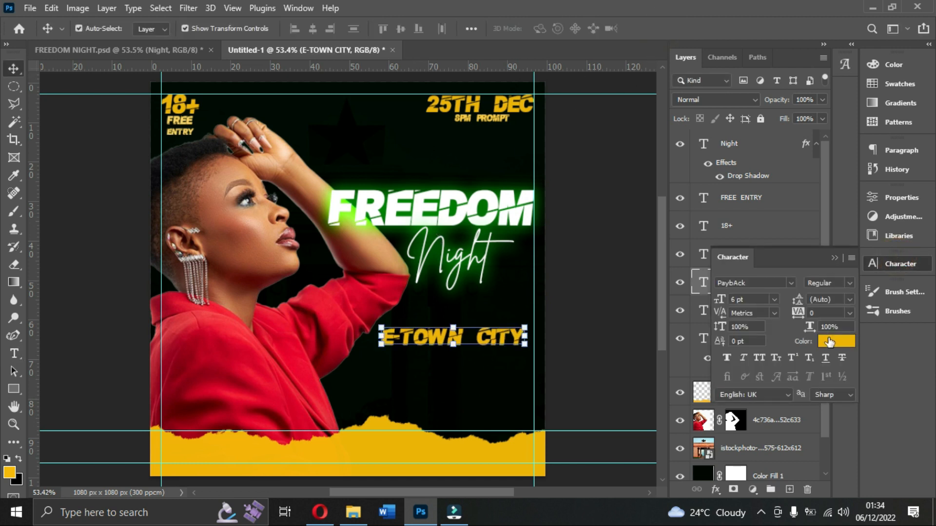
{"action": "left_click", "coordinate": [828, 342]}
{"action": "type", "text": "ffffff"}
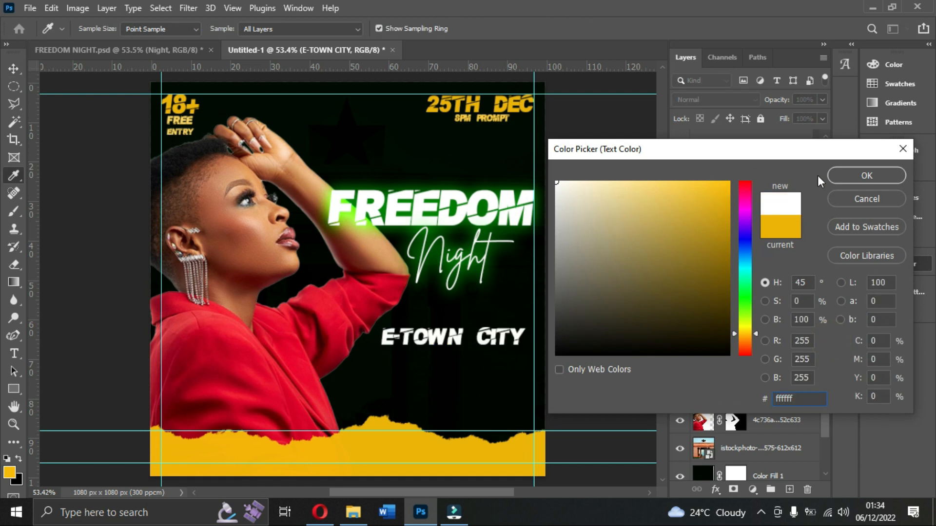
{"action": "left_click", "coordinate": [840, 176]}
Try Gotham Bold as the font for the E-TOWN CITY text.
{"action": "left_click", "coordinate": [790, 283]}
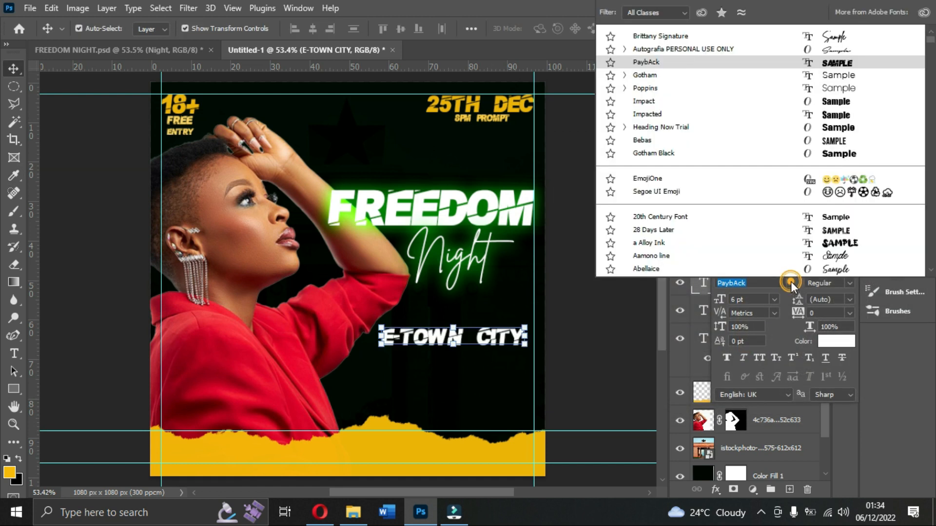
{"action": "left_click", "coordinate": [643, 77]}
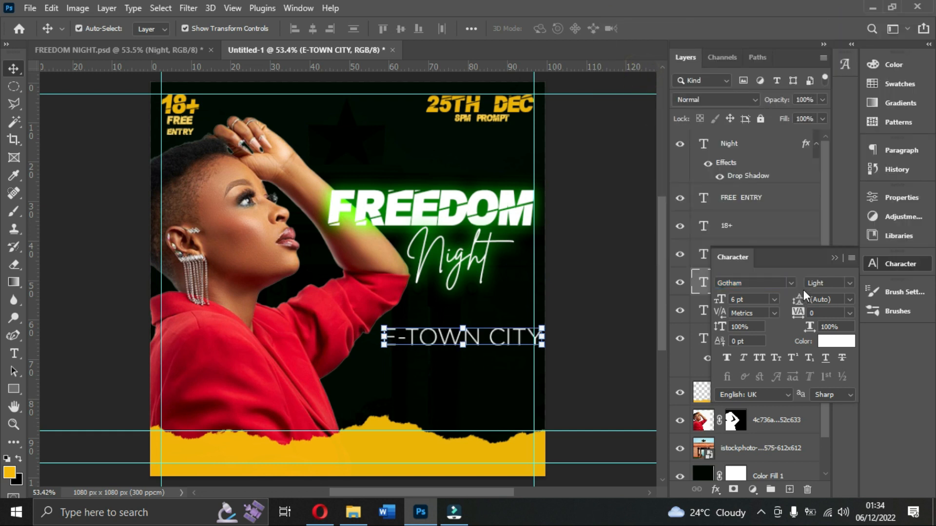
{"action": "left_click", "coordinate": [846, 290]}
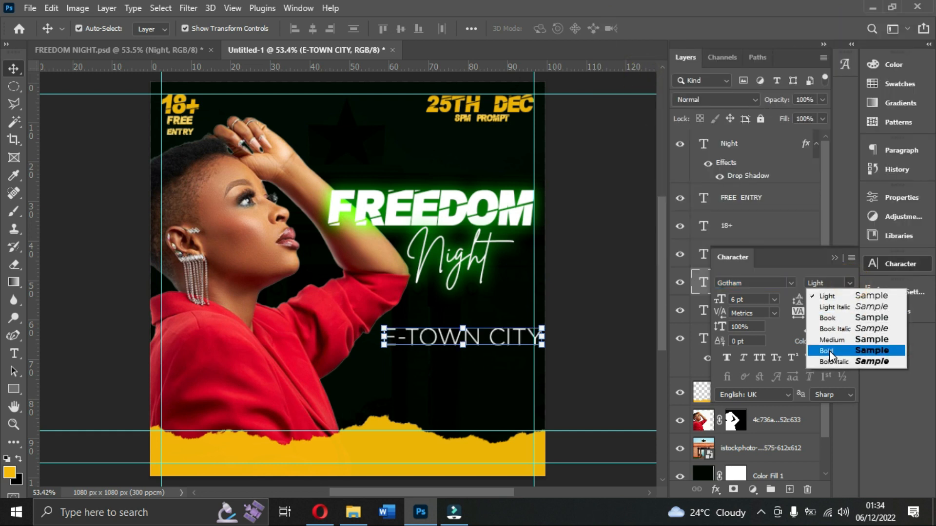
{"action": "left_click", "coordinate": [831, 352]}
Change the E-TOWN CITY font to Poppins ExtraBold.
{"action": "left_click", "coordinate": [790, 282]}
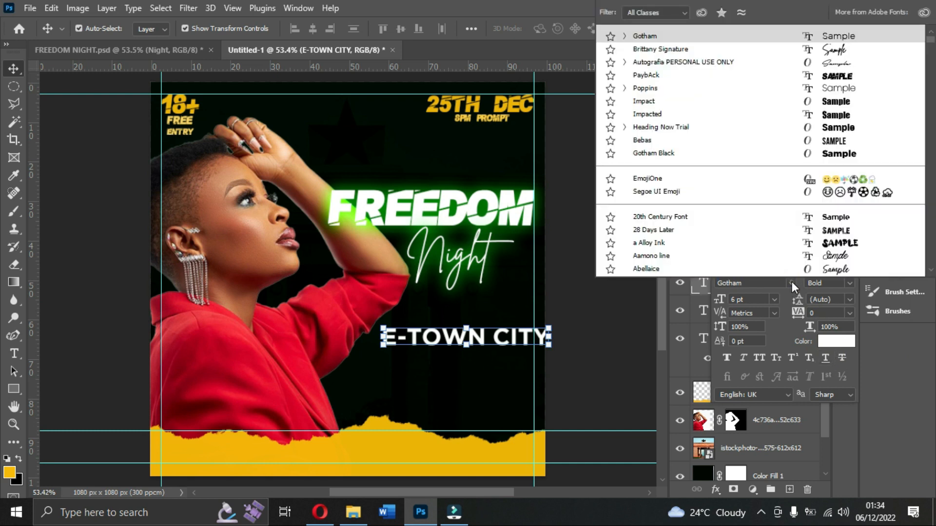
{"action": "type", "text": "POPPINS"}
{"action": "key", "text": "Return"}
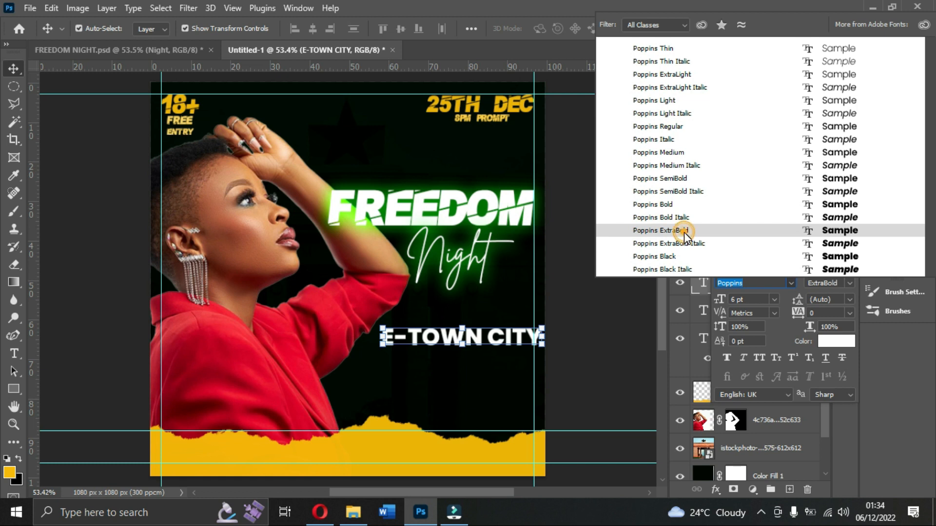
{"action": "left_click", "coordinate": [683, 234]}
Move the E-TOWN CITY text above FREEDOM and set its font size to 4 pt.
{"action": "left_click_drag", "start_coordinate": [518, 342], "coordinate": [490, 163]}
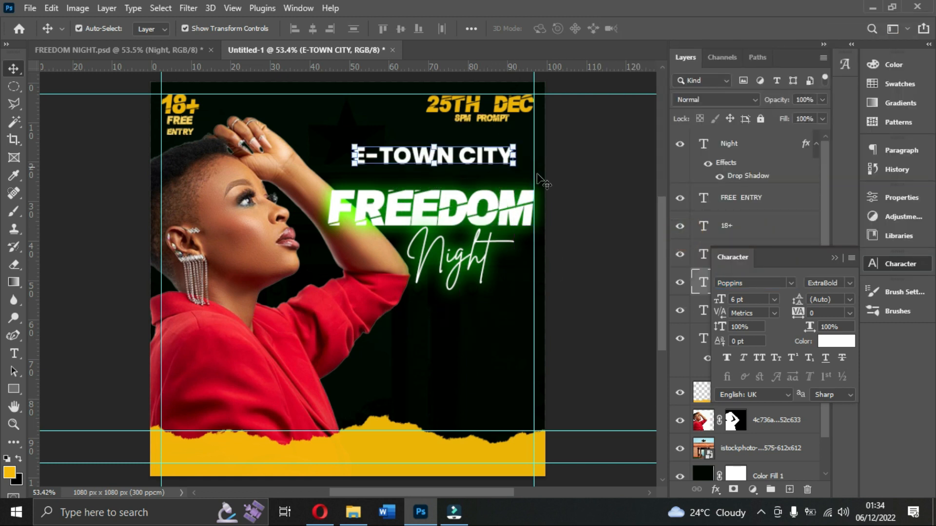
{"action": "left_click", "coordinate": [746, 300]}
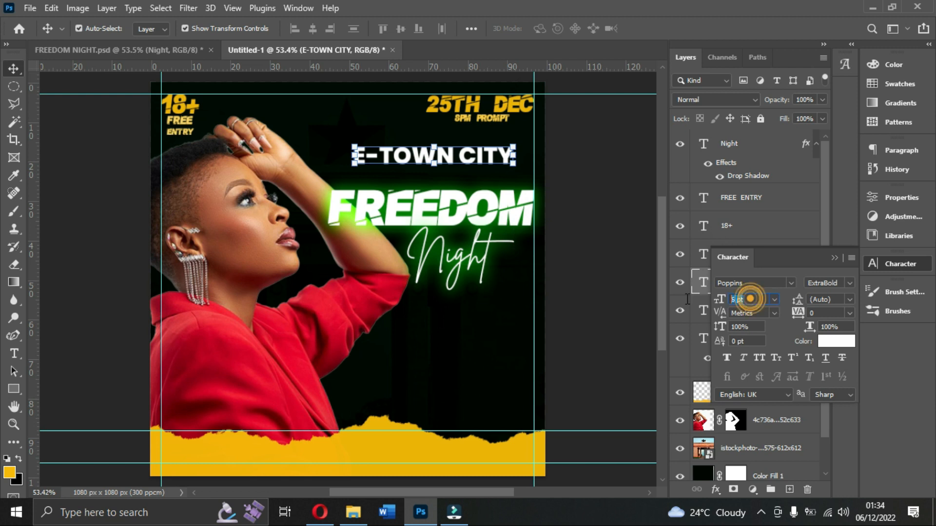
{"action": "key", "text": "Return"}
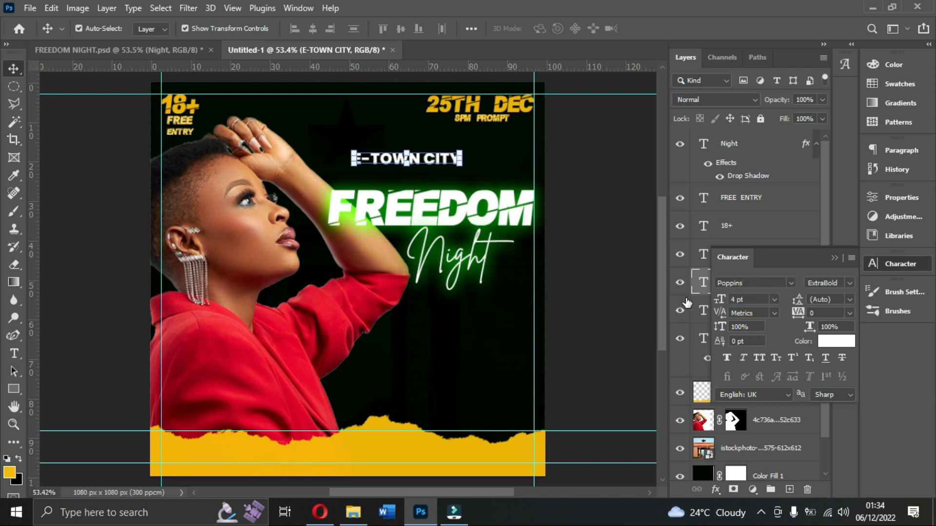
{"action": "left_click_drag", "start_coordinate": [435, 157], "coordinate": [448, 151]}
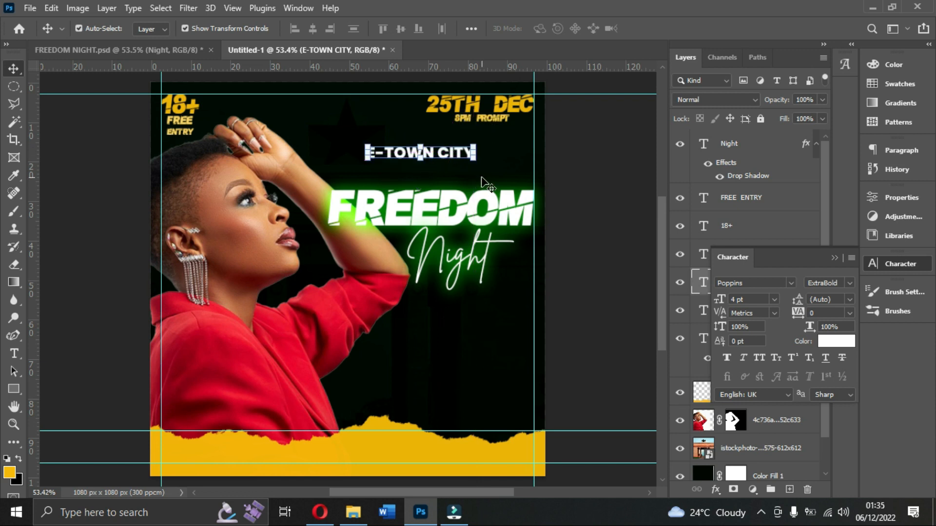
Reduce the E-TOWN CITY font size to 3 pt.
{"action": "left_click", "coordinate": [748, 299]}
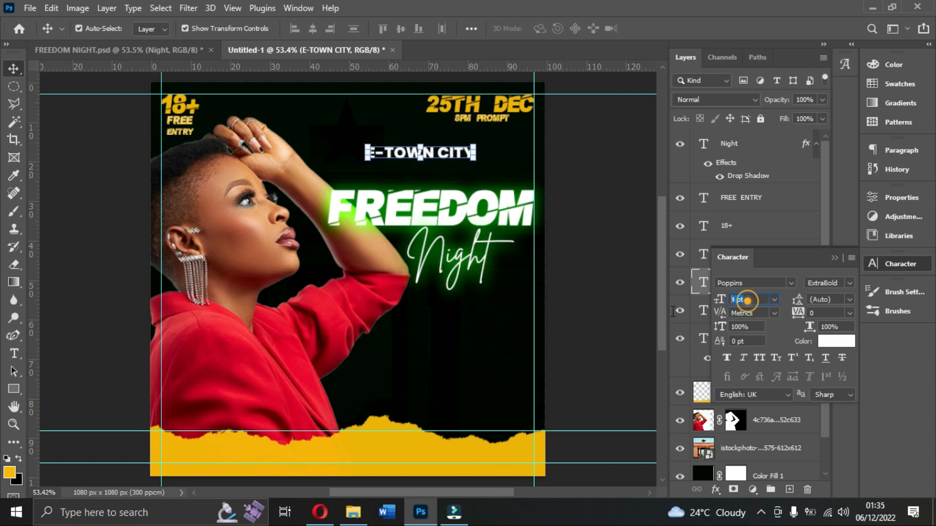
{"action": "type", "text": "2"}
{"action": "key", "text": "Return"}
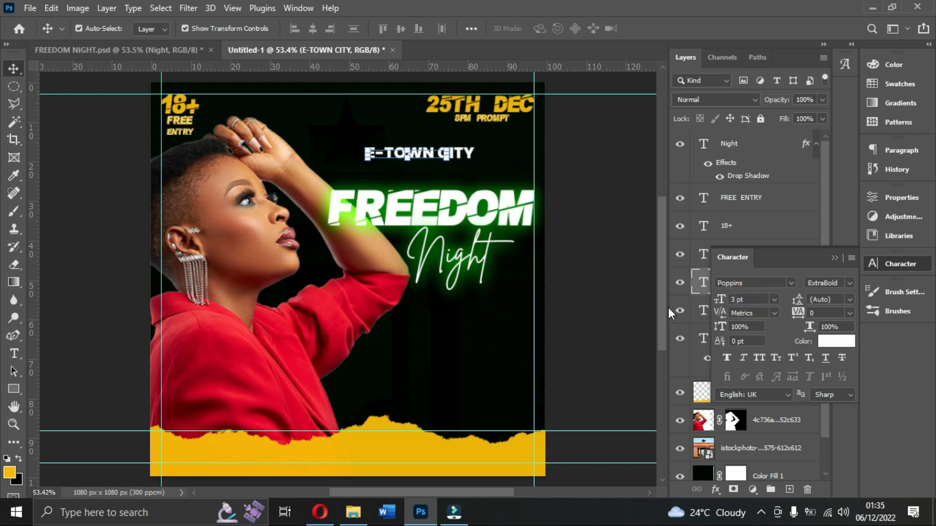
Reposition E-TOWN CITY above FREEDOM, then duplicate it directly beneath itself and change the copy's wording to PRESENTS.
{"action": "left_click_drag", "start_coordinate": [431, 157], "coordinate": [450, 163]}
{"action": "key", "text": "ctrl+j"}
{"action": "double_click", "coordinate": [450, 163]}
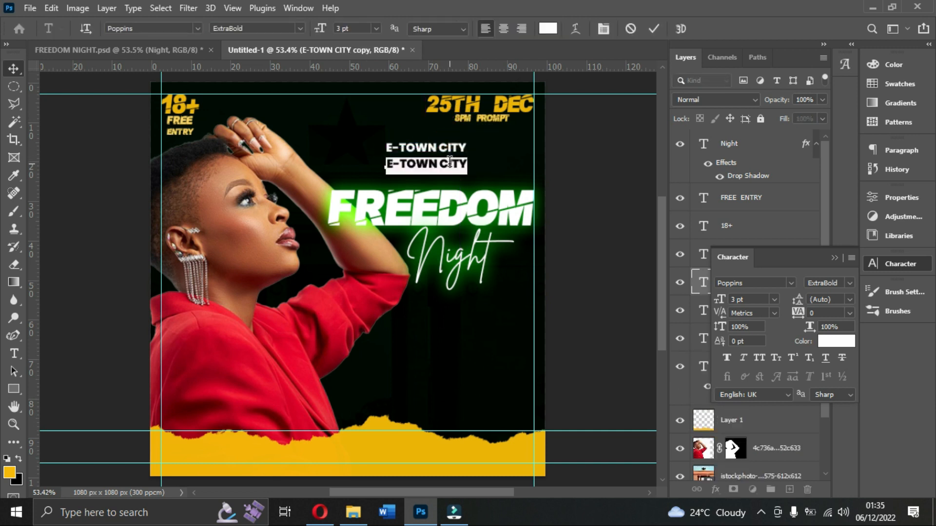
{"action": "type", "text": "PRESENTS"}
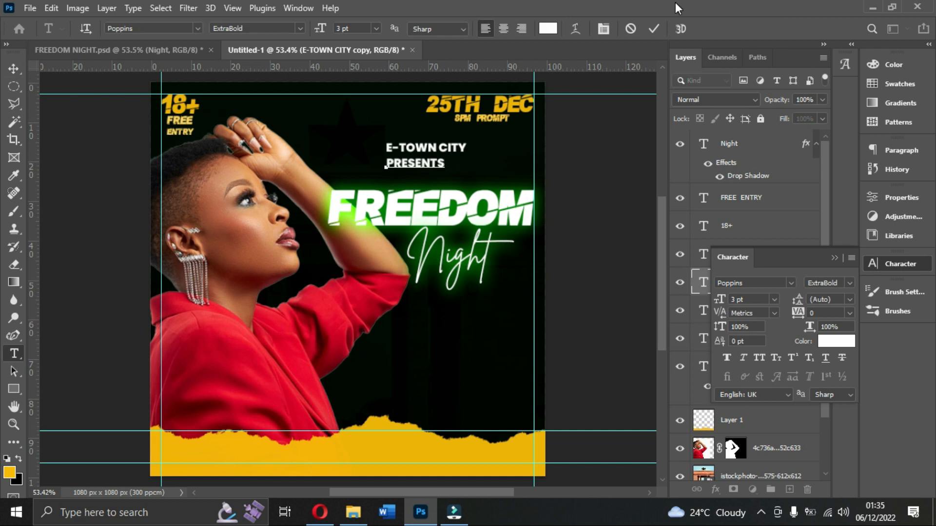
{"action": "left_click", "coordinate": [652, 30]}
{"action": "key", "text": "v"}
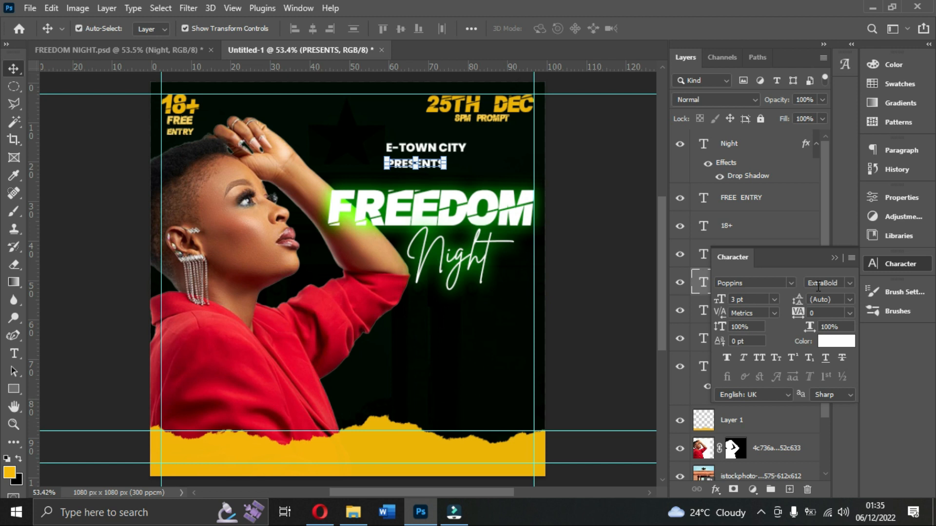
Set the PRESENTS text to Poppins Light at 1.61 pt and centre it beneath E-TOWN CITY.
{"action": "left_click", "coordinate": [848, 283]}
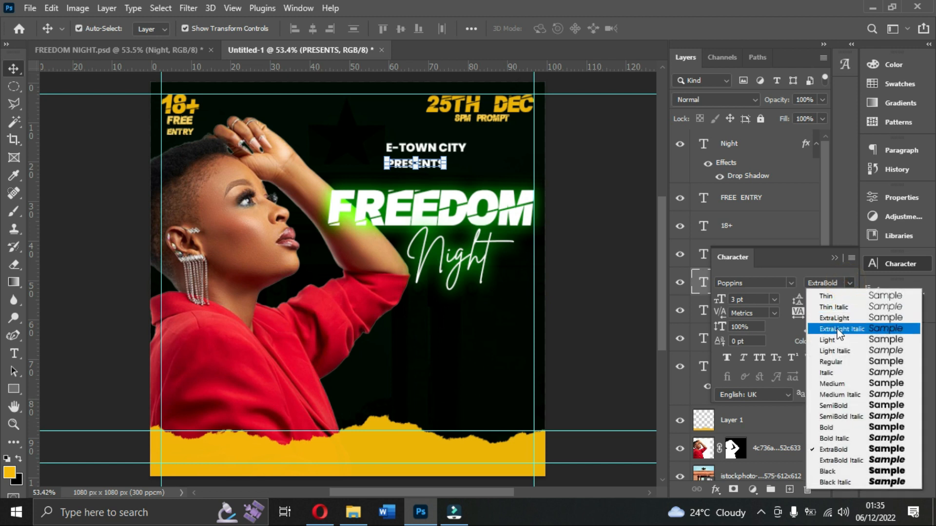
{"action": "left_click", "coordinate": [834, 342]}
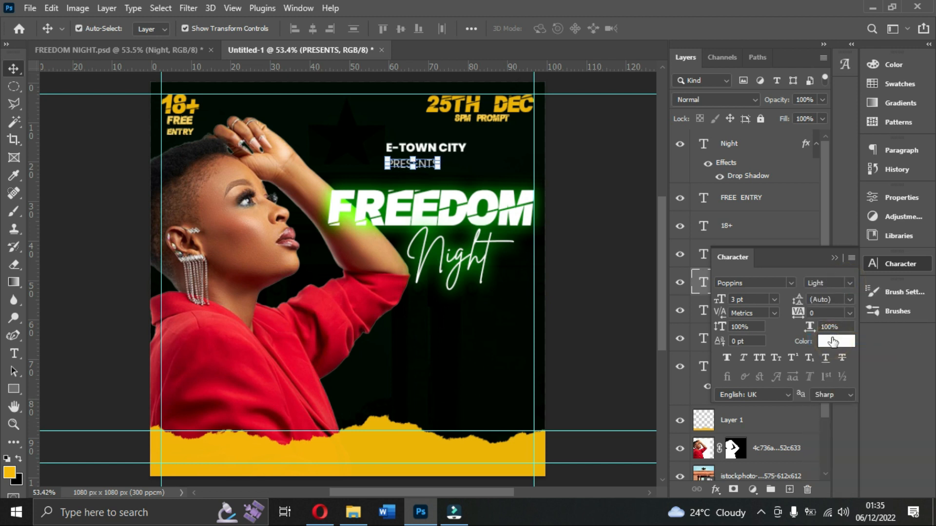
{"action": "double_click", "coordinate": [746, 299]}
{"action": "type", "text": "2"}
{"action": "key", "text": "Return"}
{"action": "left_click", "coordinate": [597, 163]}
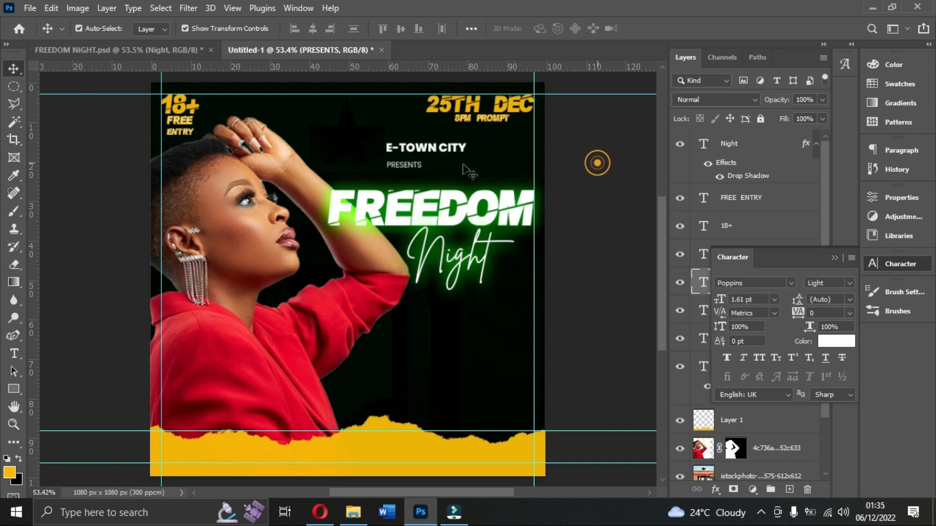
{"action": "left_click_drag", "start_coordinate": [403, 162], "coordinate": [426, 163]}
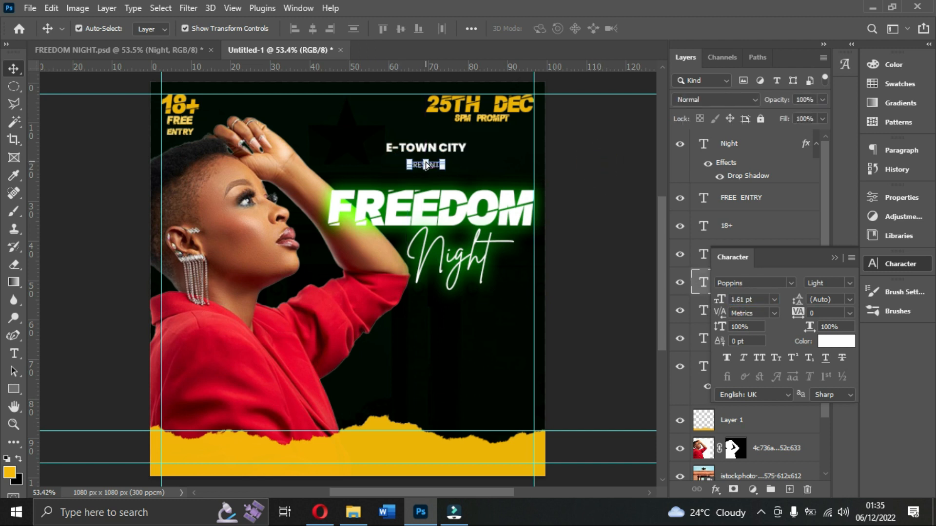
Set the E-TOWN CITY font size to 4 pt and reposition it centred above PRESENTS.
{"action": "left_click", "coordinate": [424, 147]}
{"action": "left_click_drag", "start_coordinate": [753, 299], "coordinate": [724, 301]}
{"action": "type", "text": "4"}
{"action": "key", "text": "Return"}
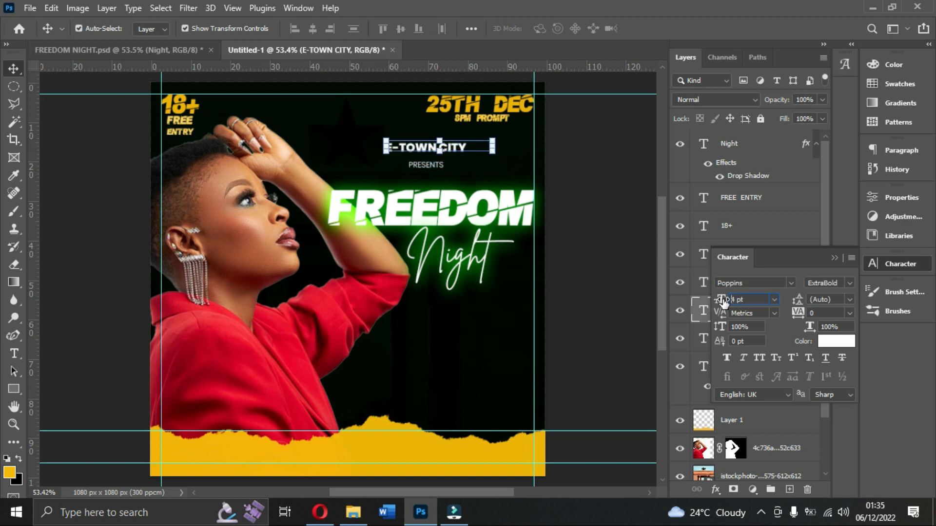
{"action": "left_click_drag", "start_coordinate": [458, 147], "coordinate": [464, 151]}
{"action": "left_click", "coordinate": [834, 258]}
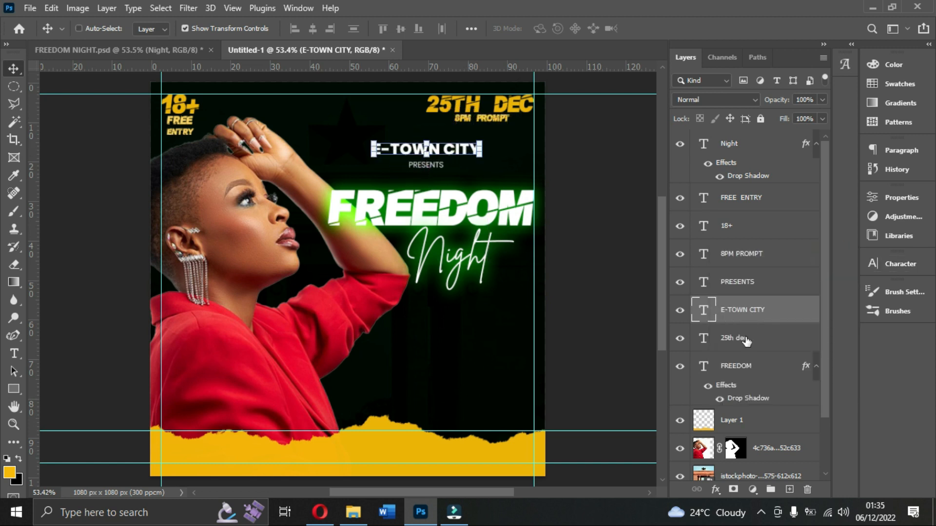
Align E-TOWN CITY and PRESENTS to the horizontal centre of FREEDOM, and add the Night layer to the selection.
{"action": "left_click", "coordinate": [733, 285], "text": "ctrl"}
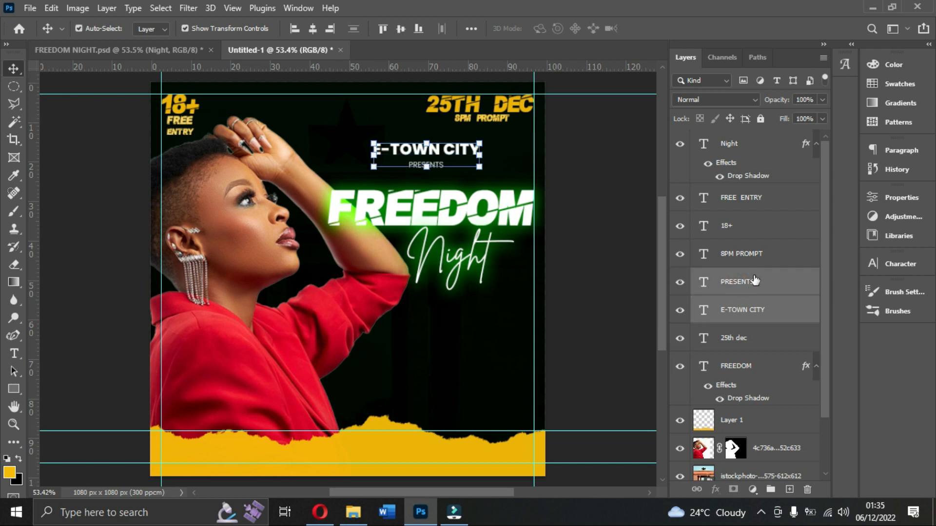
{"action": "left_click", "coordinate": [738, 368], "text": "ctrl"}
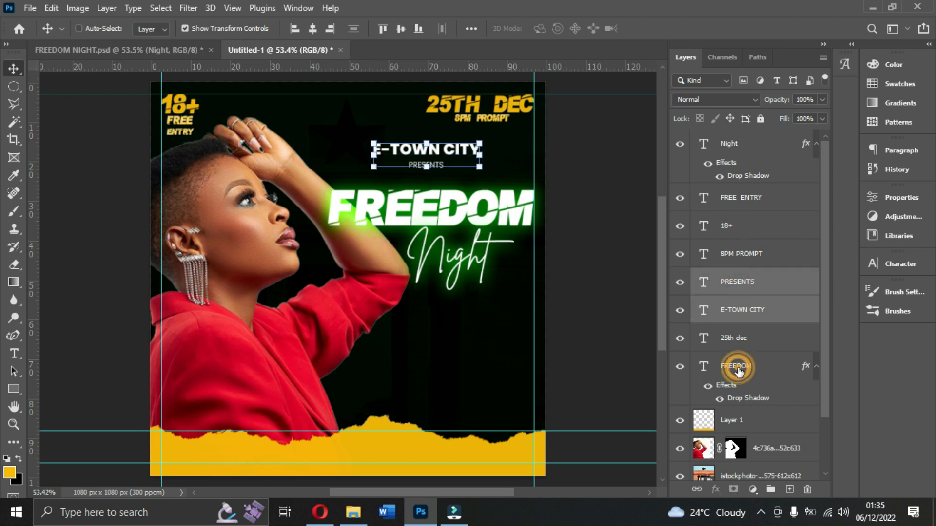
{"action": "left_click", "coordinate": [314, 32]}
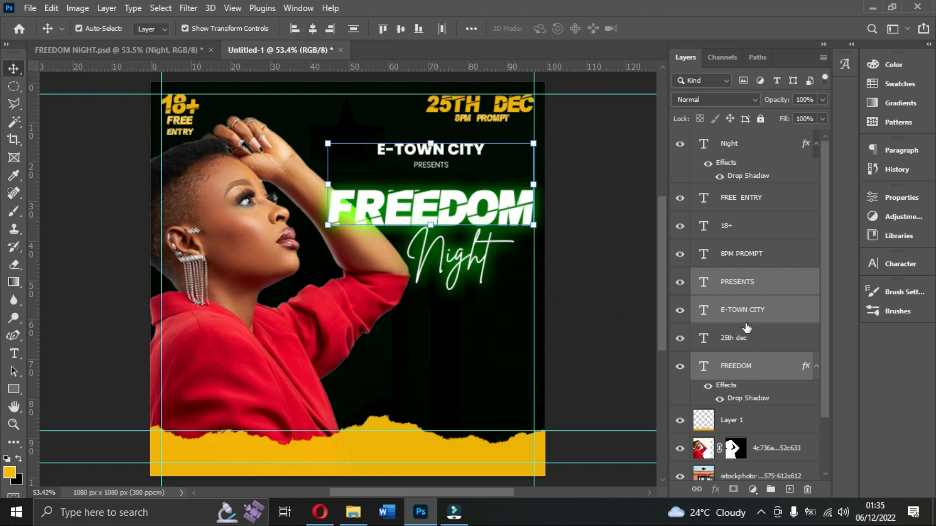
{"action": "left_click", "coordinate": [726, 146], "text": "ctrl"}
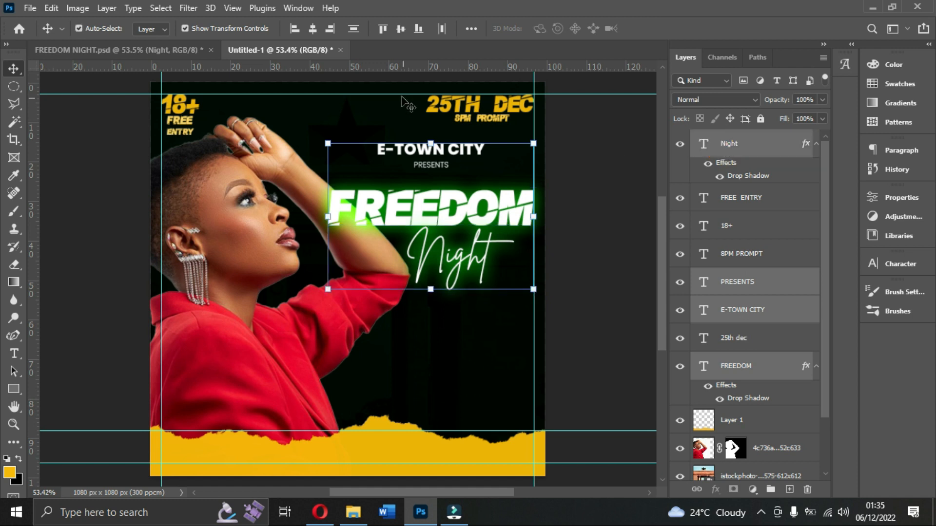
Centre the Night text horizontally with FREEDOM, E-TOWN CITY and PRESENTS, and shift it slightly to the right on its own.
{"action": "left_click", "coordinate": [313, 29]}
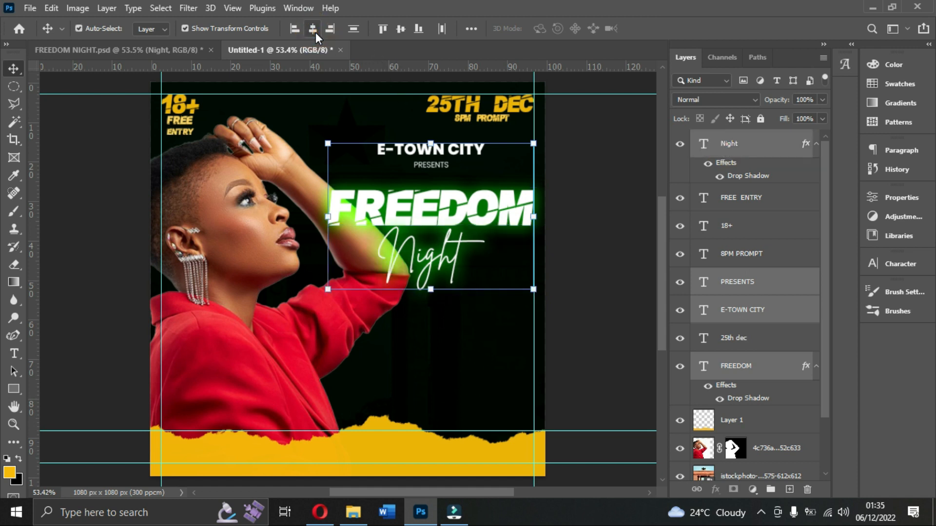
{"action": "left_click", "coordinate": [619, 279]}
{"action": "left_click_drag", "start_coordinate": [453, 266], "coordinate": [459, 264]}
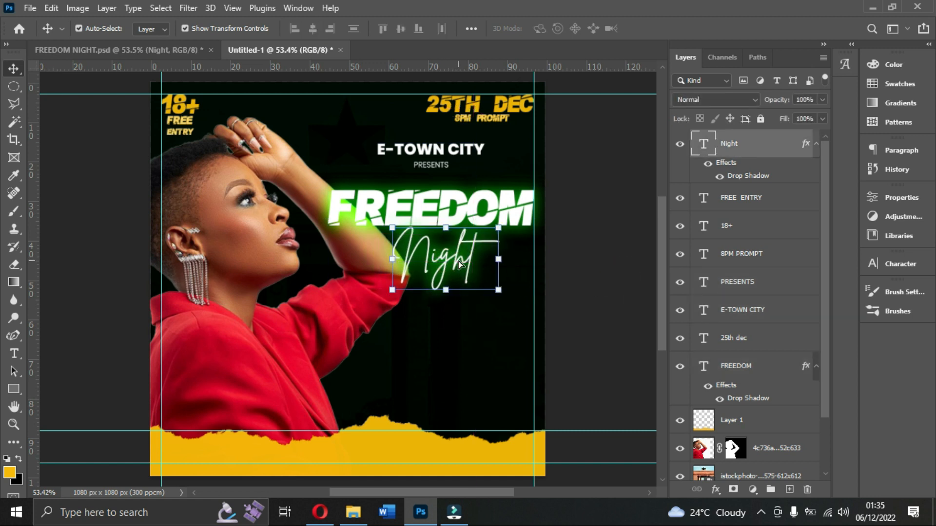
{"action": "left_click", "coordinate": [585, 259]}
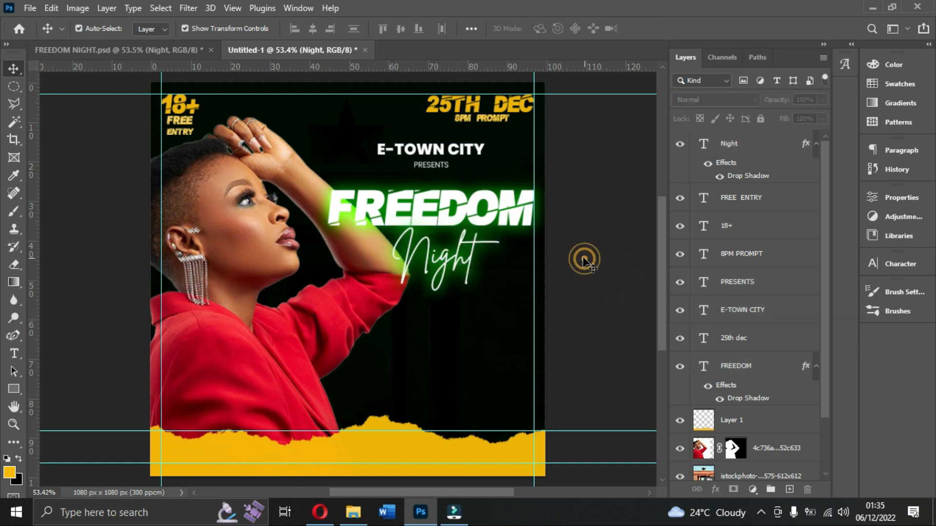
Duplicate the E-TOWN CITY text and place the copy below the Night text.
{"action": "left_click", "coordinate": [443, 153]}
{"action": "key", "text": "ctrl+j"}
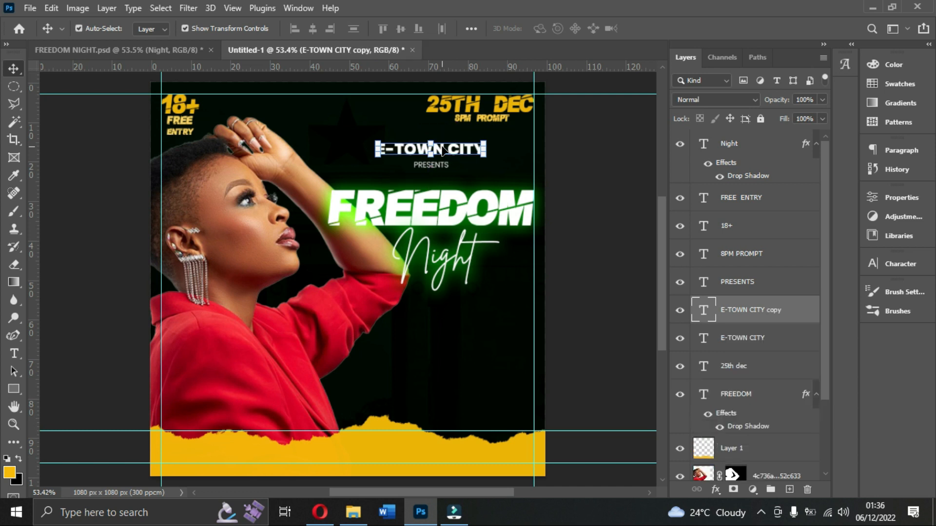
{"action": "left_click_drag", "start_coordinate": [460, 151], "coordinate": [481, 322]}
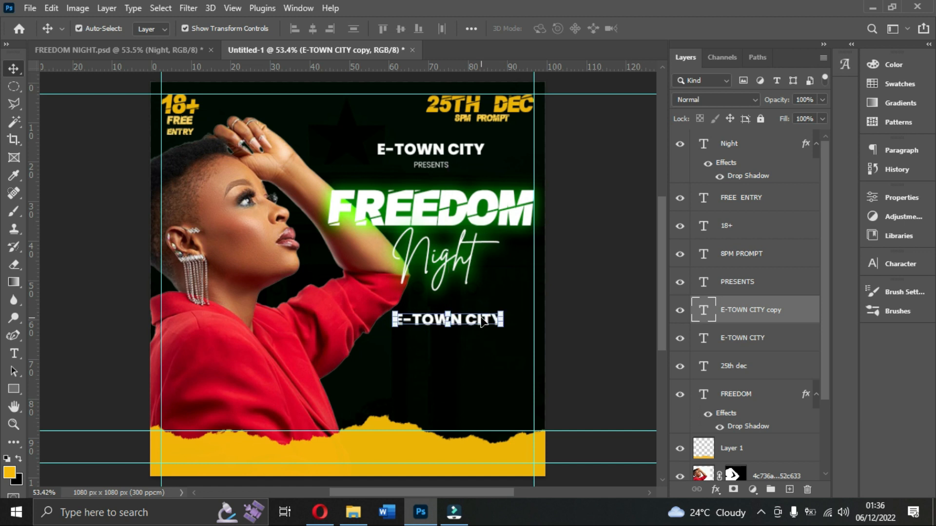
Check the venue line in FREEDOM NIGHT.psd and change the lower E-TOWN CITY copy's wording to "@E-TOWN CITY PUB, ELMINA".
{"action": "left_click", "coordinate": [136, 50]}
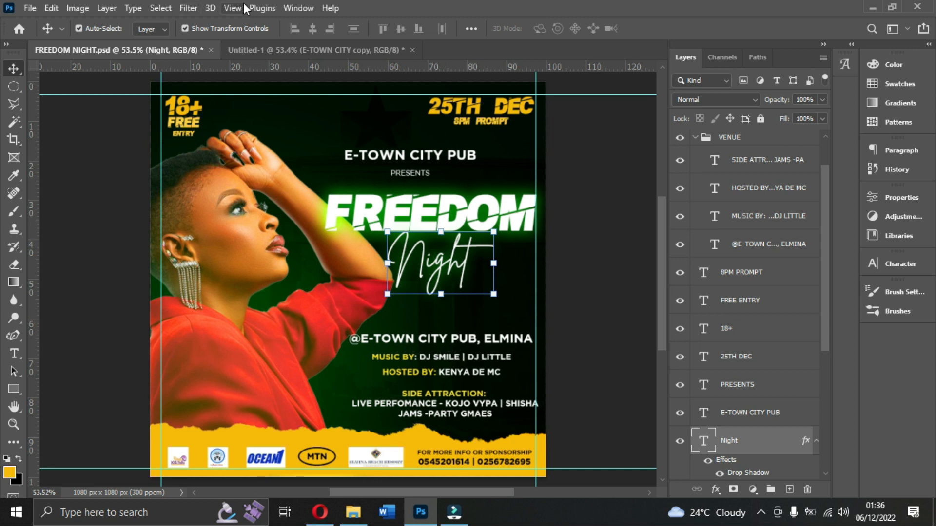
{"action": "left_click", "coordinate": [278, 50]}
{"action": "double_click", "coordinate": [464, 321]}
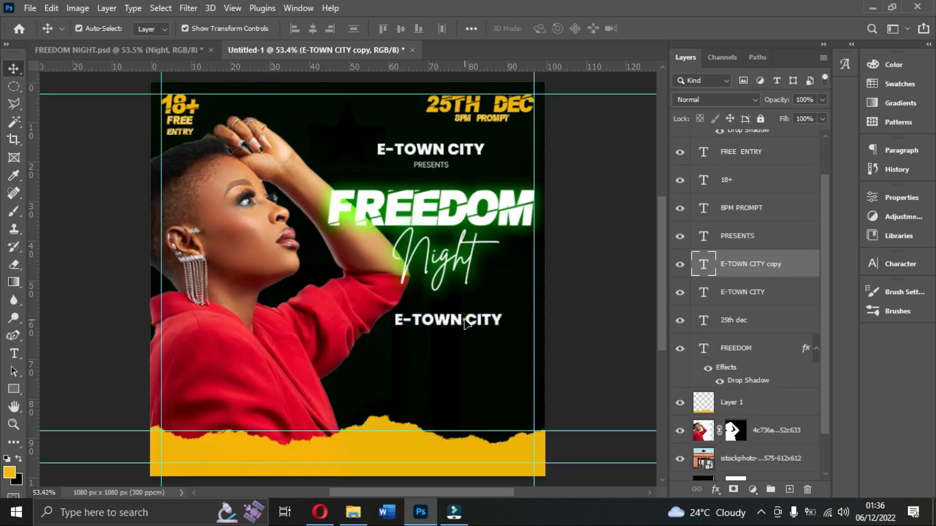
{"action": "type", "text": "@E"}
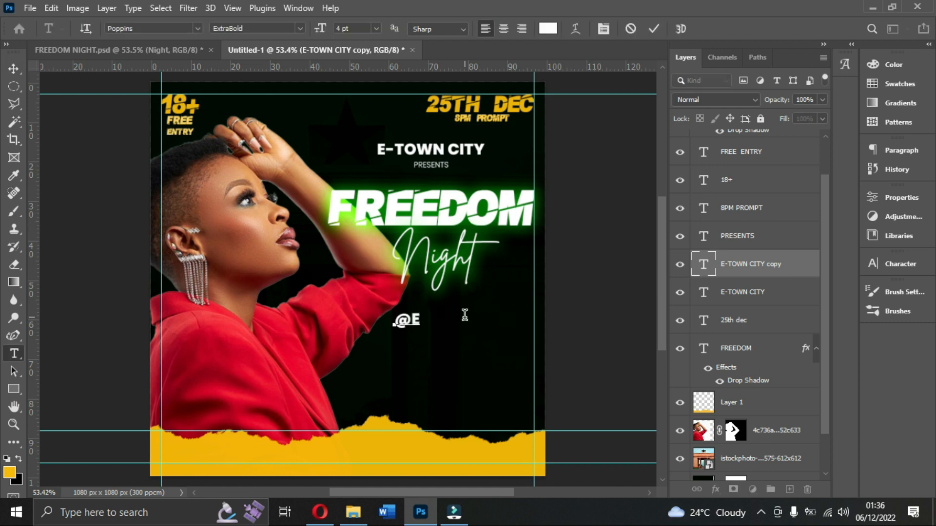
{"action": "type", "text": "TOWN"}
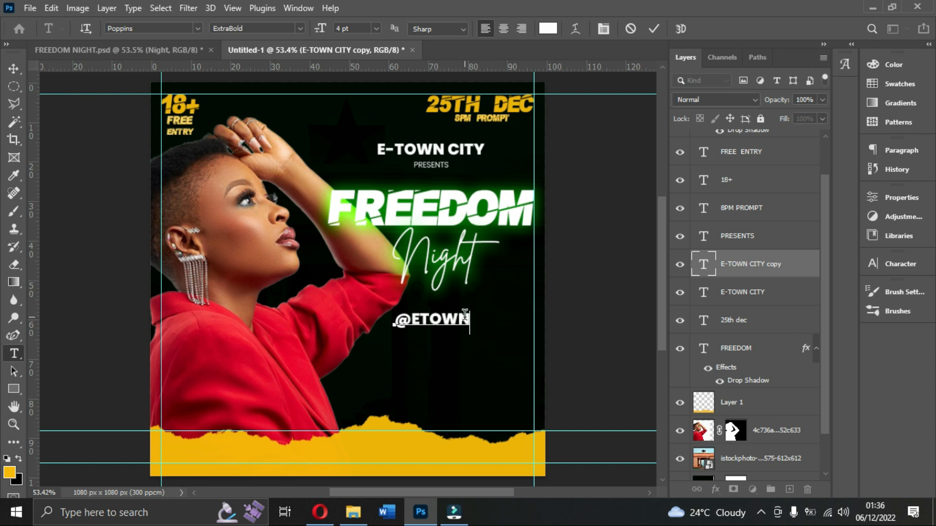
{"action": "type", "text": "CITY PUB"}
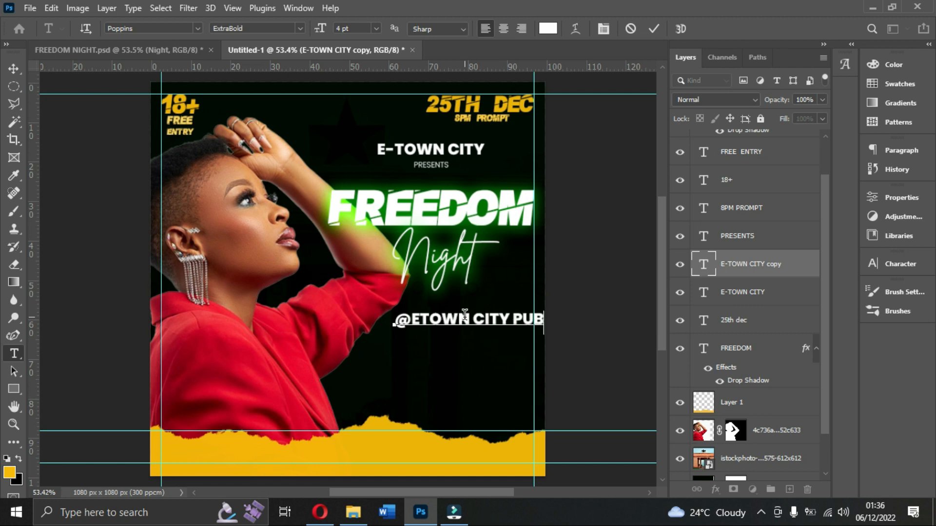
{"action": "type", "text": "MI"}
{"action": "key", "text": "Left"}
{"action": "key", "text": "Left"}
{"action": "key", "text": "Left"}
{"action": "key", "text": "Left"}
{"action": "key", "text": "Left"}
{"action": "key", "text": "Left"}
{"action": "key", "text": "Left"}
{"action": "key", "text": "Left"}
{"action": "key", "text": "Left"}
{"action": "key", "text": "Left"}
{"action": "key", "text": "Left"}
{"action": "key", "text": "Left"}
{"action": "key", "text": "Left"}
{"action": "key", "text": "Left"}
{"action": "type", "text": "-"}
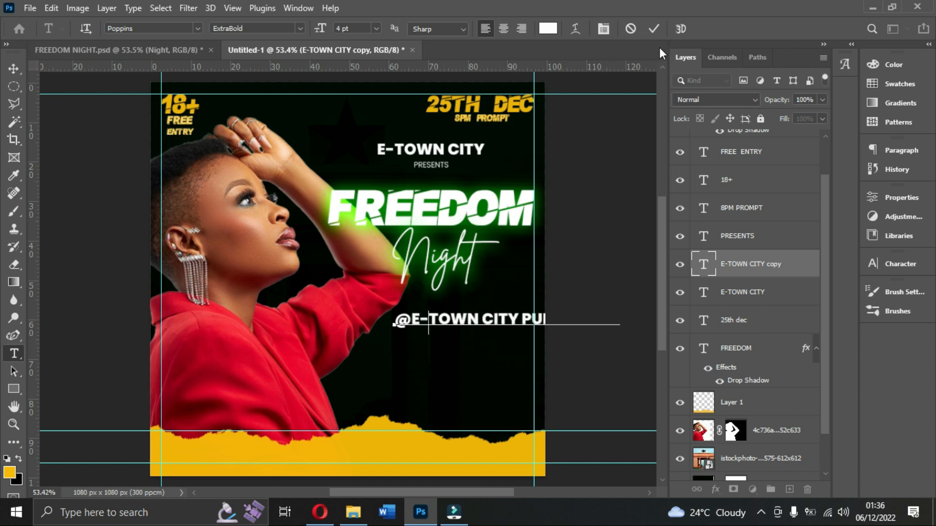
{"action": "left_click", "coordinate": [652, 29]}
{"action": "key", "text": "v"}
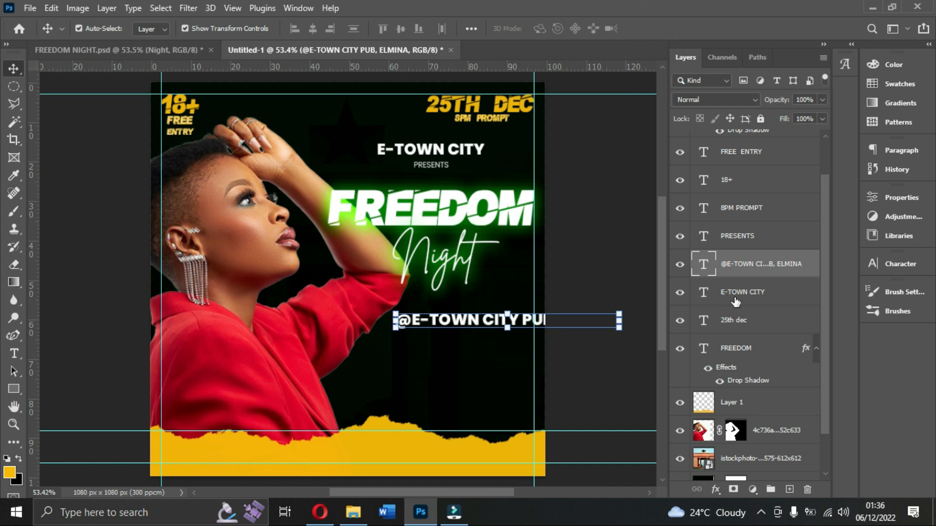
Set the venue line's font size to 3 pt and reposition it so it ends at the right margin guide.
{"action": "left_click", "coordinate": [908, 265]}
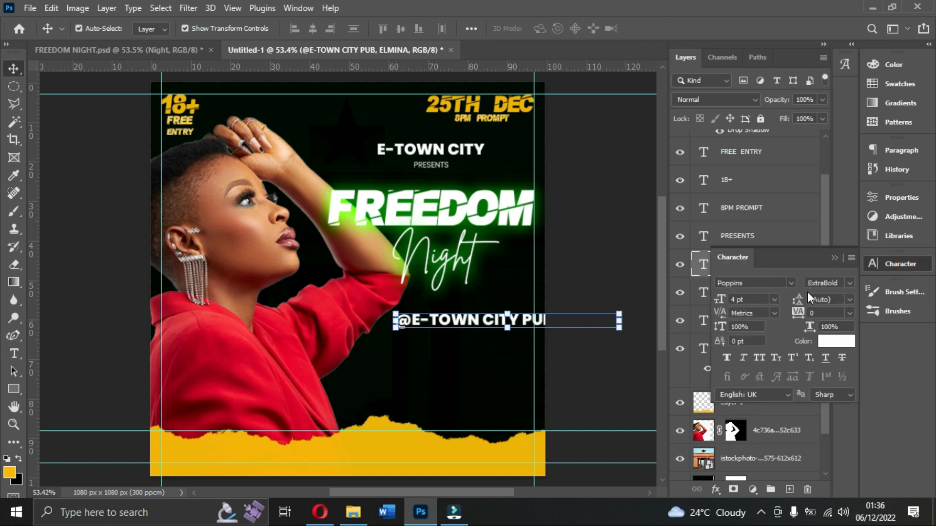
{"action": "left_click", "coordinate": [746, 300]}
{"action": "type", "text": "3"}
{"action": "key", "text": "Return"}
{"action": "left_click_drag", "start_coordinate": [514, 323], "coordinate": [495, 324]}
{"action": "left_click", "coordinate": [571, 355]}
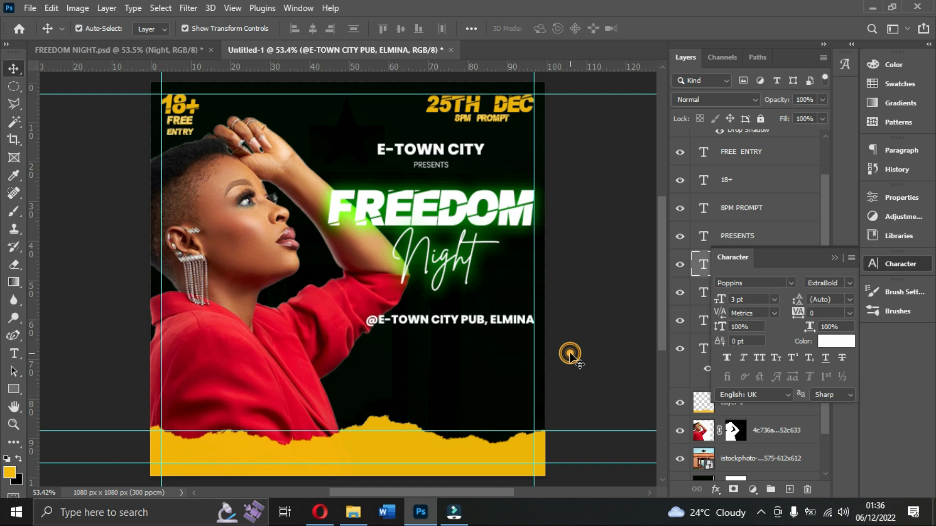
{"action": "left_click", "coordinate": [501, 324]}
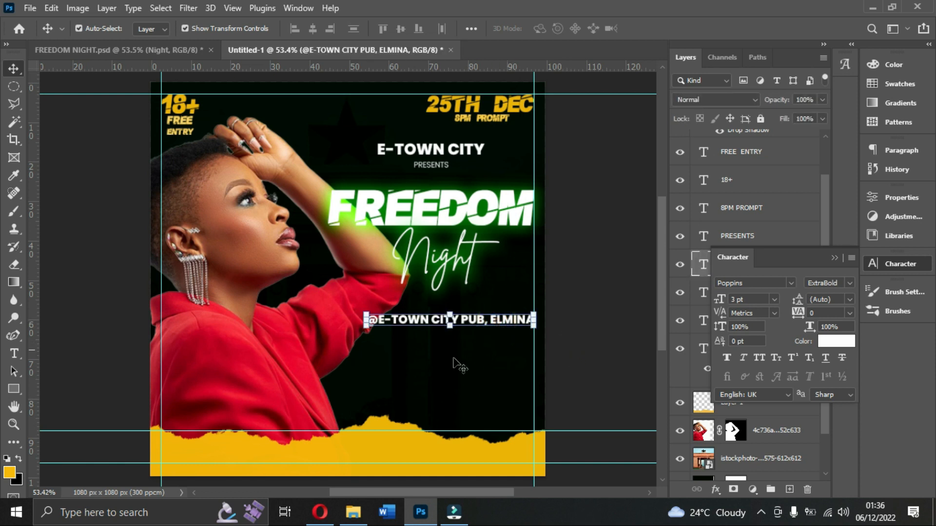
Switch to File Explorer and open the Freedom night image from the DESIGNS folder as a reference.
{"action": "left_click", "coordinate": [355, 513]}
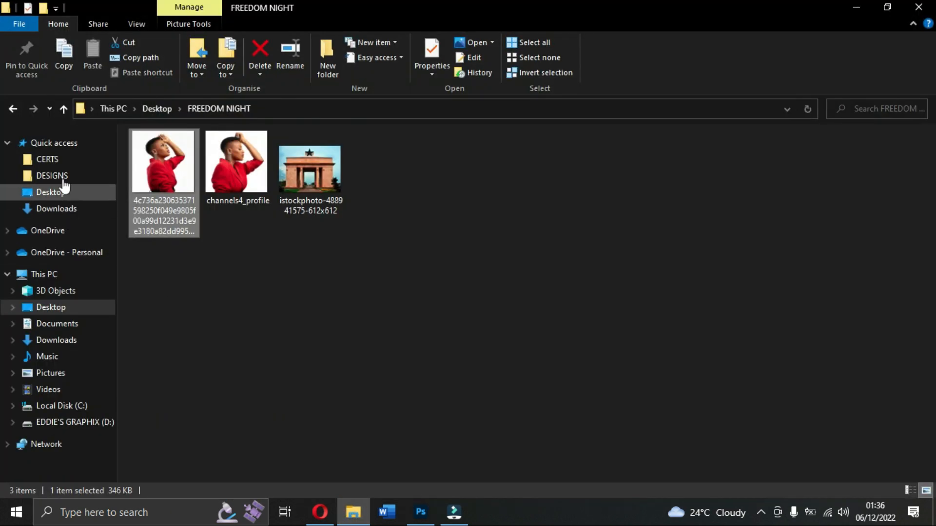
{"action": "left_click", "coordinate": [63, 179]}
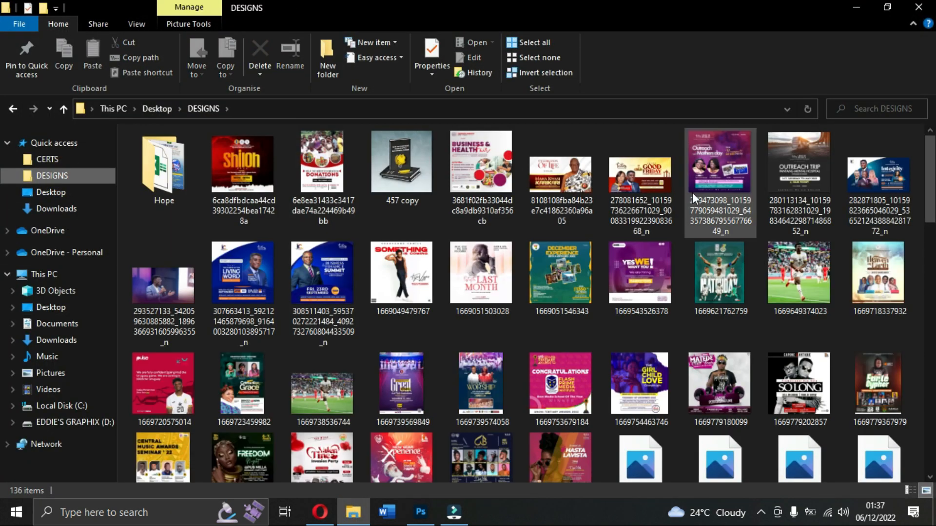
{"action": "scroll", "coordinate": [692, 195], "scroll_direction": "down", "scroll_amount": 4}
{"action": "scroll", "coordinate": [473, 337], "scroll_direction": "down", "scroll_amount": 4}
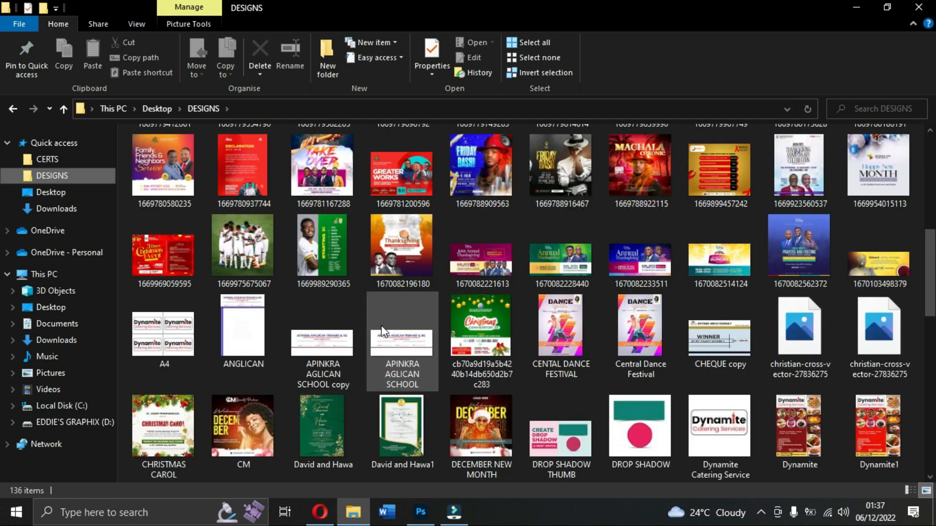
{"action": "scroll", "coordinate": [382, 330], "scroll_direction": "down", "scroll_amount": 5}
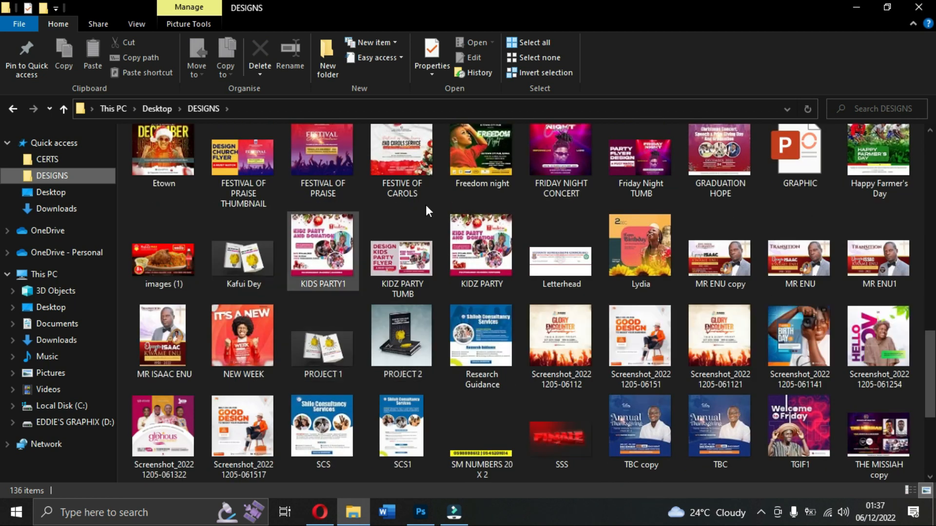
{"action": "left_click", "coordinate": [470, 159]}
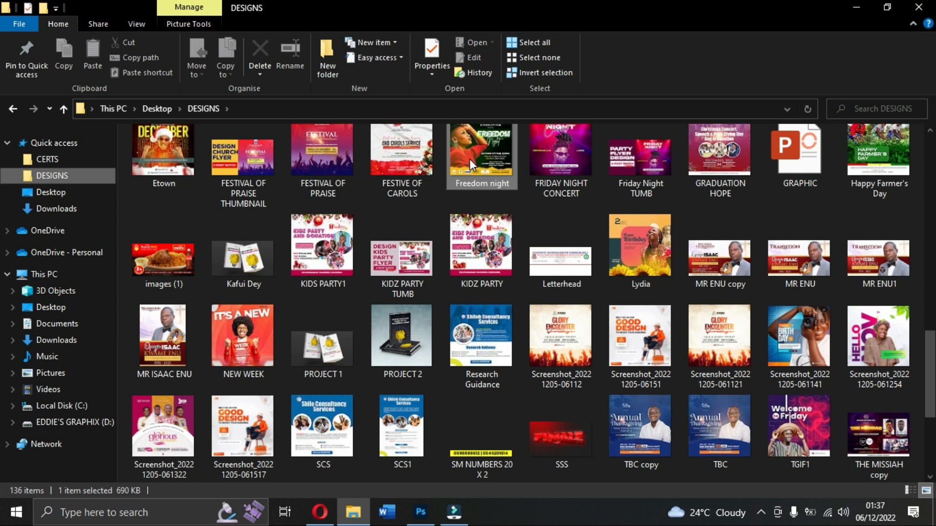
{"action": "double_click", "coordinate": [470, 159]}
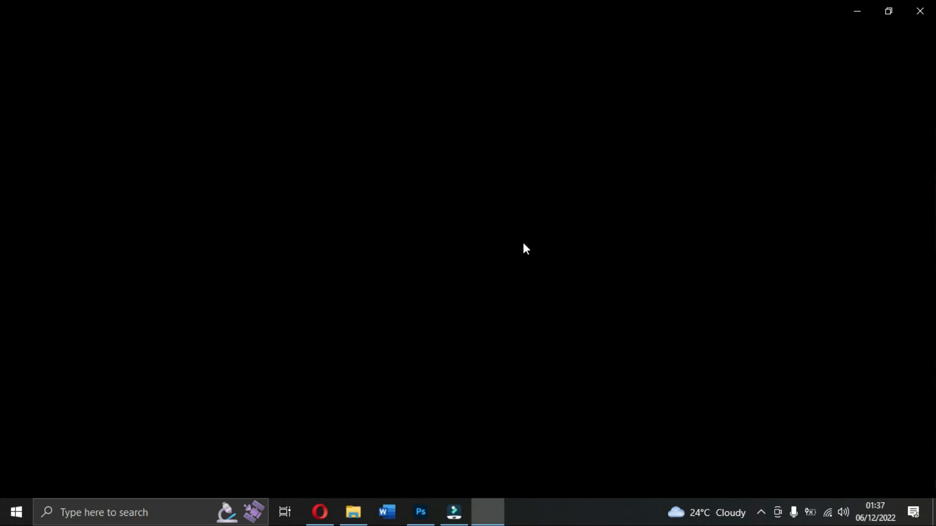
Back in Photoshop, duplicate the venue line directly beneath itself, and bring up Freedom night.jpg to read the music line.
{"action": "left_click", "coordinate": [420, 512]}
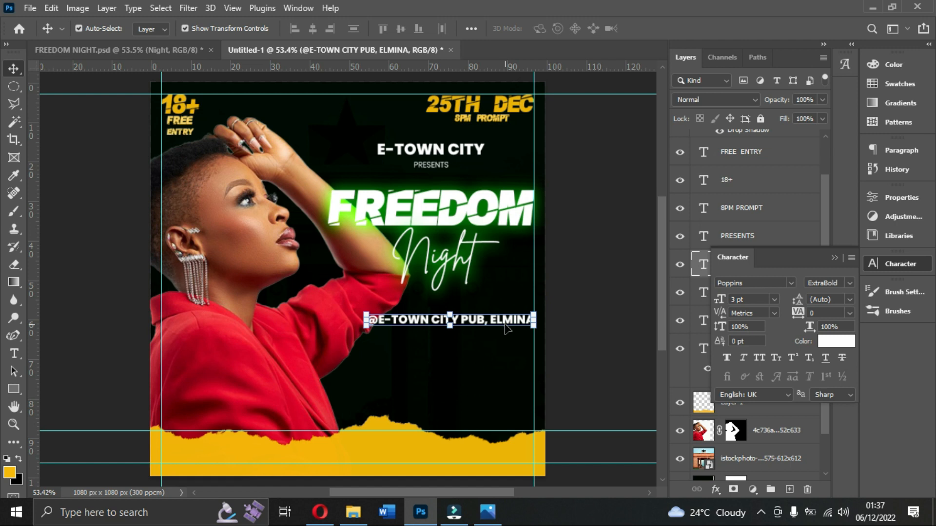
{"action": "left_click_drag", "start_coordinate": [506, 329], "coordinate": [504, 352]}
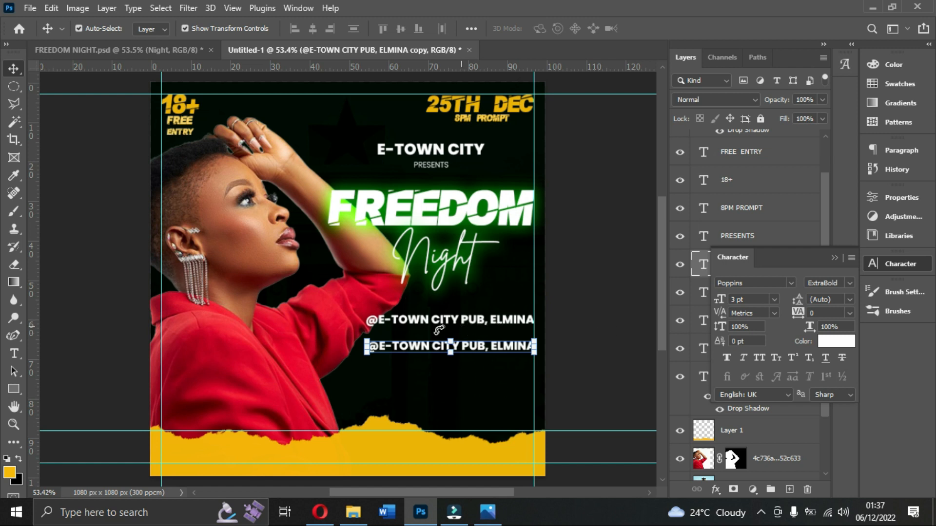
{"action": "left_click", "coordinate": [488, 516]}
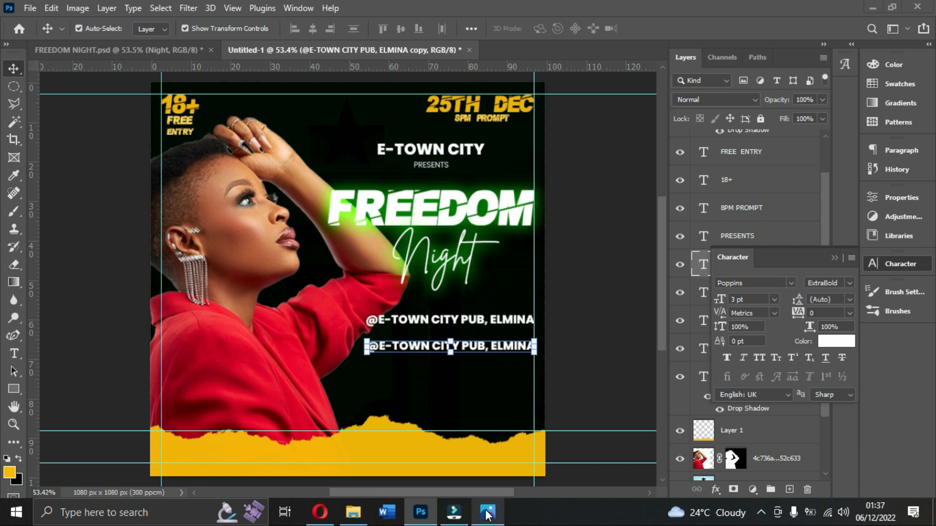
{"action": "mouse_move", "coordinate": [487, 514]}
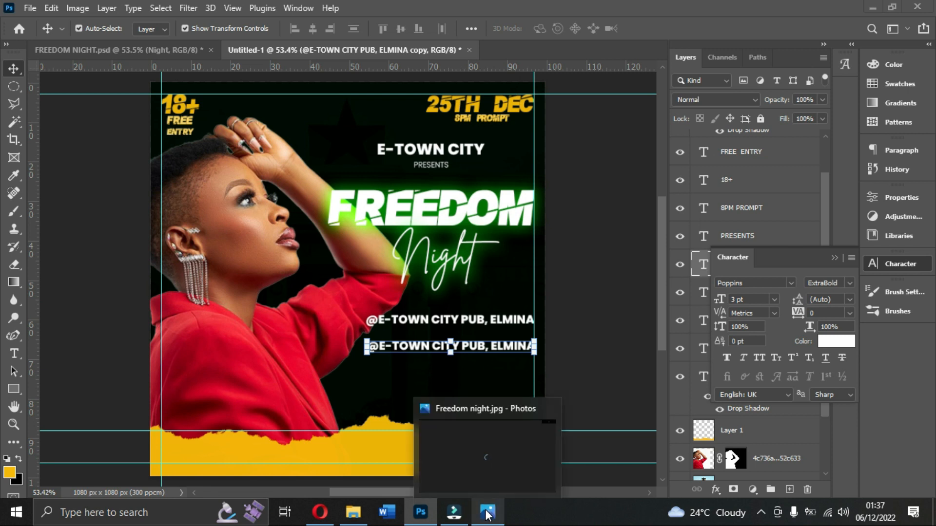
{"action": "left_click", "coordinate": [490, 460]}
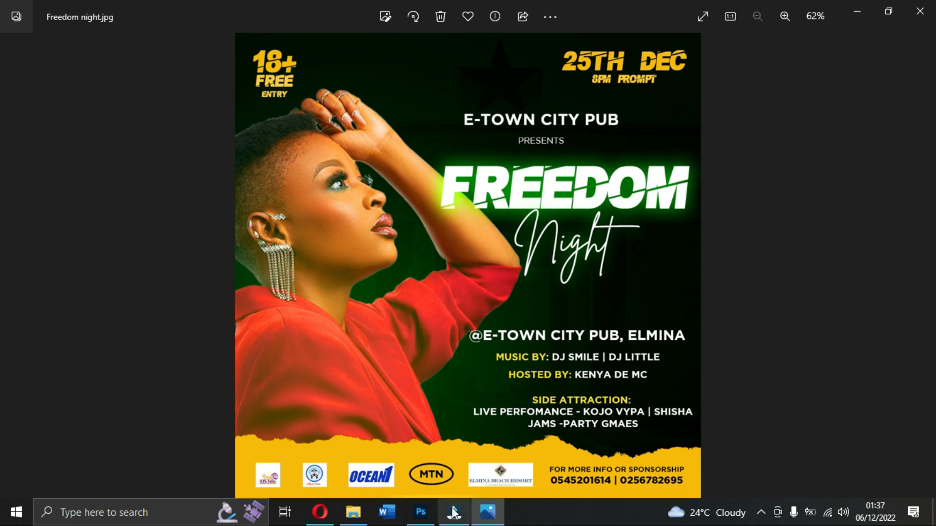
Change the duplicated venue line's wording in Photoshop to "MUSIC BY: DJ SMILE | DJ LITTLE".
{"action": "left_click", "coordinate": [423, 512]}
{"action": "double_click", "coordinate": [492, 344]}
{"action": "type", "text": "MUSIC BY"}
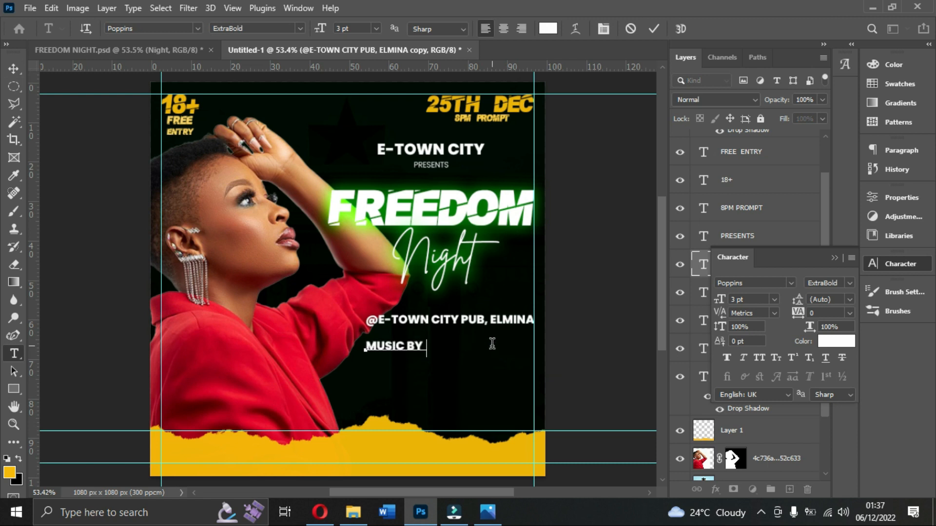
{"action": "type", "text": "  DJ SMILE | DJ LITTLE"}
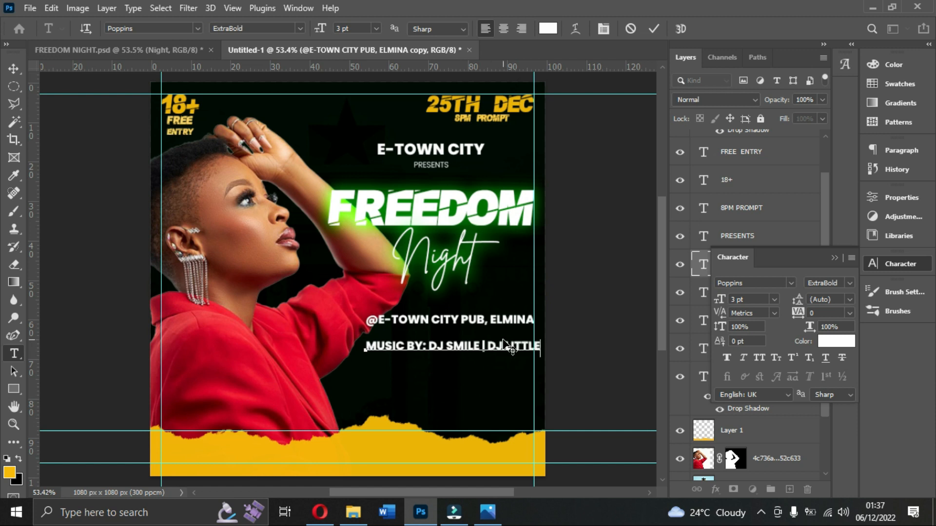
Set the DJ SMILE | DJ LITTLE part of the music line to Poppins Bold.
{"action": "left_click_drag", "start_coordinate": [542, 347], "coordinate": [427, 349]}
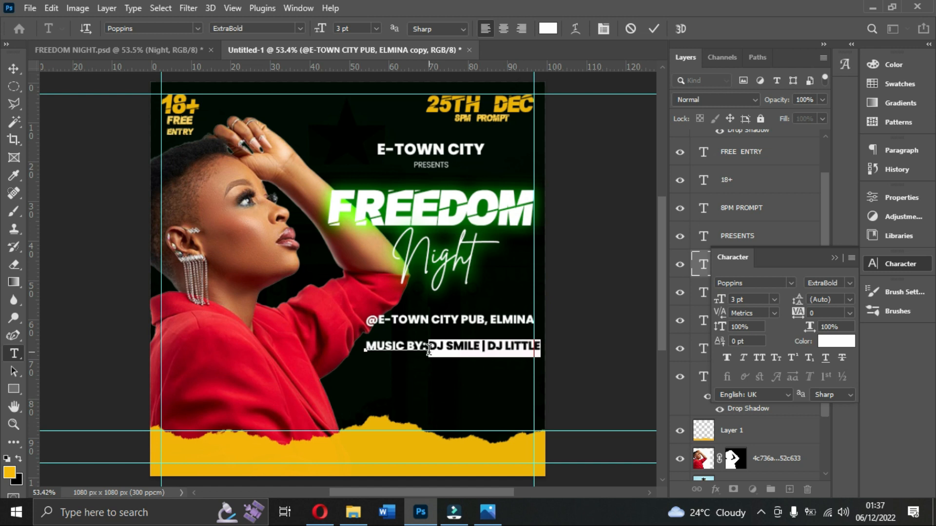
{"action": "left_click", "coordinate": [850, 283]}
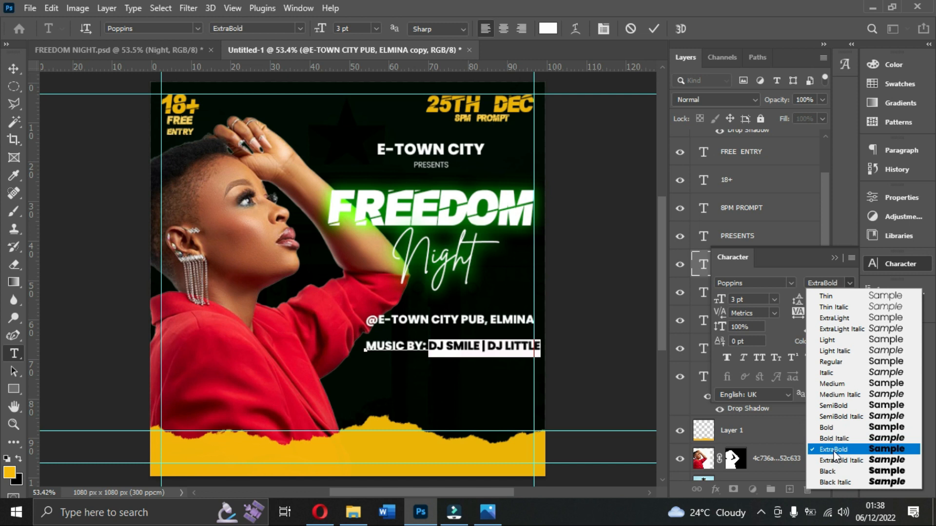
{"action": "left_click", "coordinate": [838, 429]}
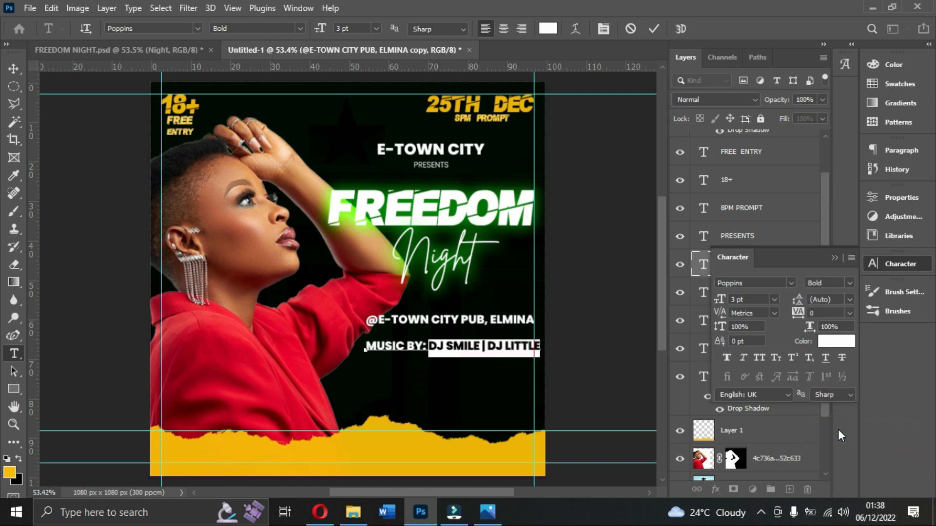
Colour the words MUSIC BY: yellow (edb300), sampled from the torn-paper strip, and commit the text edit.
{"action": "left_click_drag", "start_coordinate": [420, 346], "coordinate": [367, 347]}
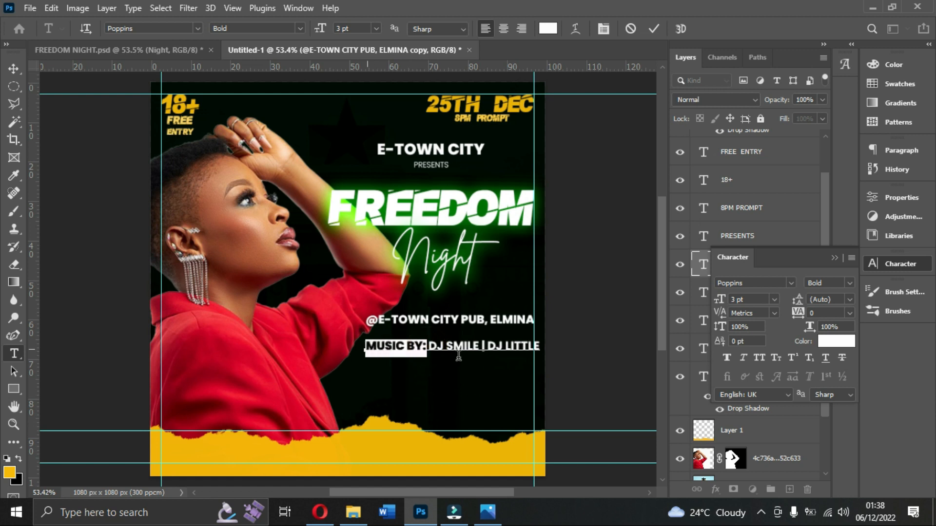
{"action": "left_click", "coordinate": [838, 341]}
{"action": "left_click", "coordinate": [401, 445]}
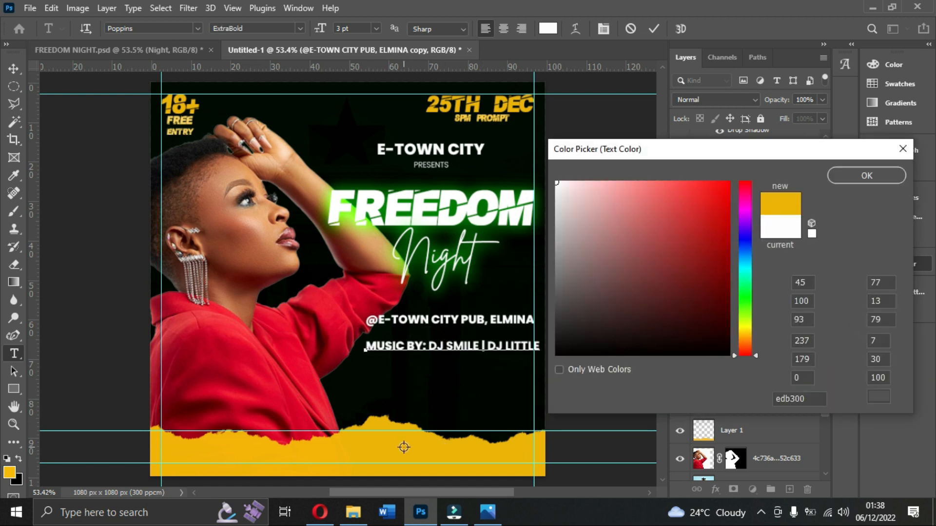
{"action": "left_click", "coordinate": [866, 174]}
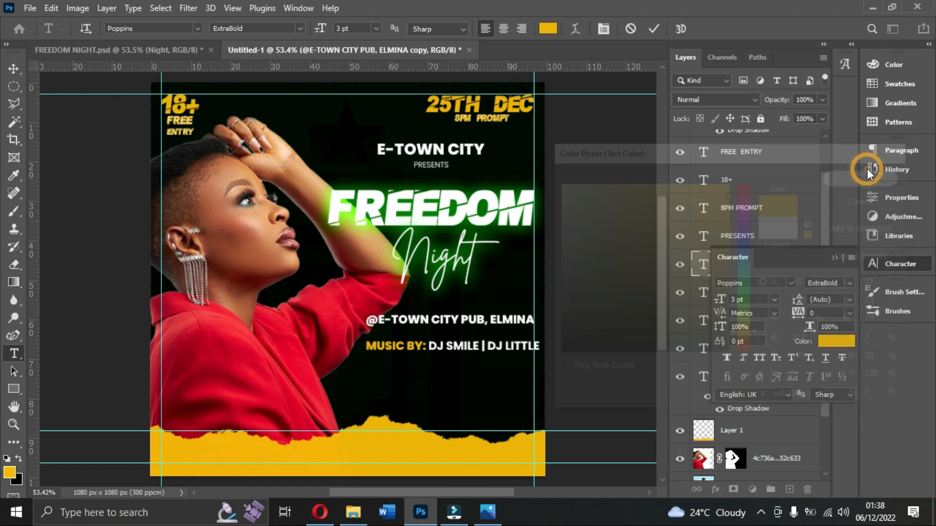
{"action": "left_click", "coordinate": [654, 28]}
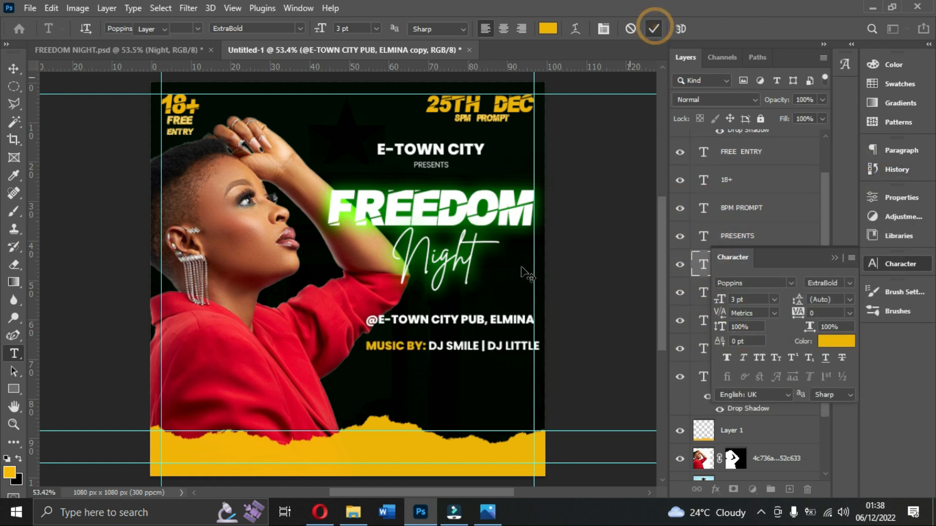
Shift the music line slightly left so it ends inside the right vertical guide.
{"action": "key", "text": "v"}
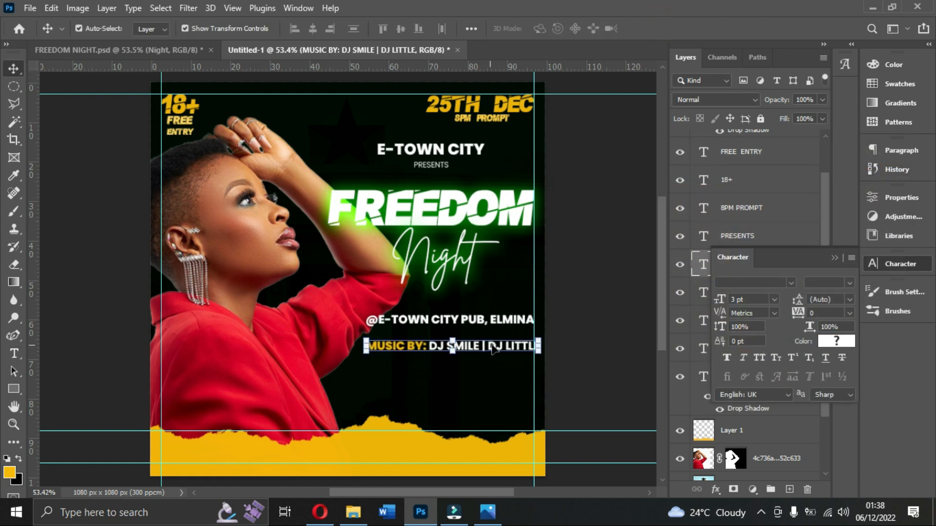
{"action": "left_click", "coordinate": [751, 299]}
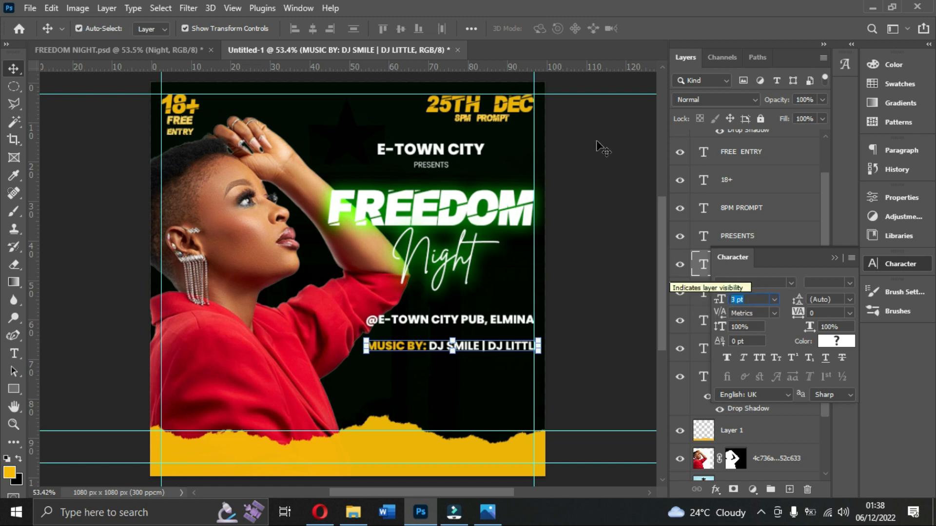
{"action": "left_click", "coordinate": [612, 217]}
{"action": "left_click_drag", "start_coordinate": [510, 350], "coordinate": [501, 347]}
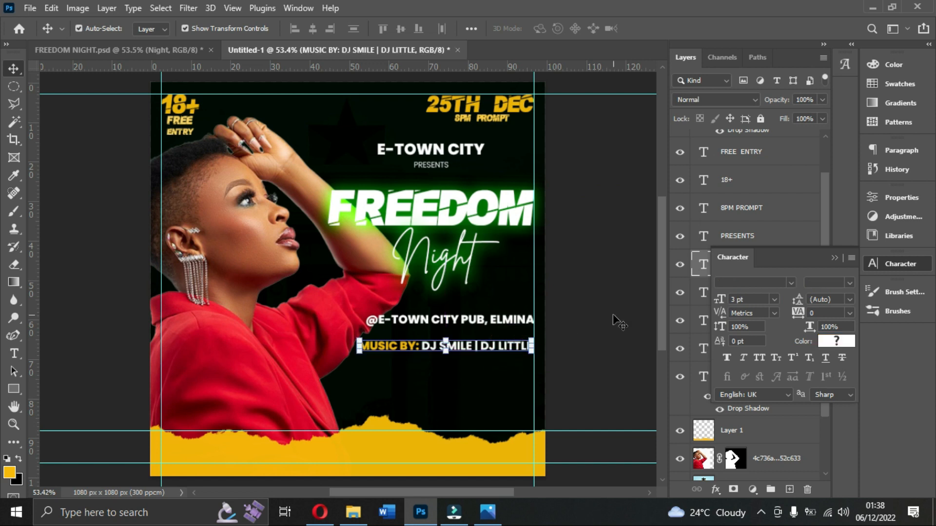
{"action": "left_click", "coordinate": [612, 314]}
Duplicate the music line directly beneath itself, and check the host line's wording in Freedom night.jpg.
{"action": "left_click", "coordinate": [491, 350], "text": "ctrl"}
{"action": "left_click_drag", "start_coordinate": [485, 349], "coordinate": [485, 366]}
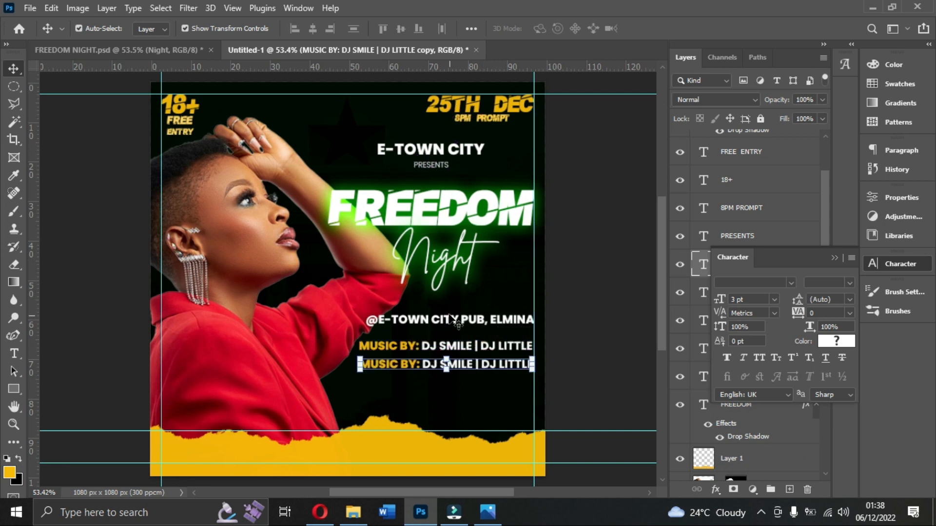
{"action": "left_click", "coordinate": [493, 513]}
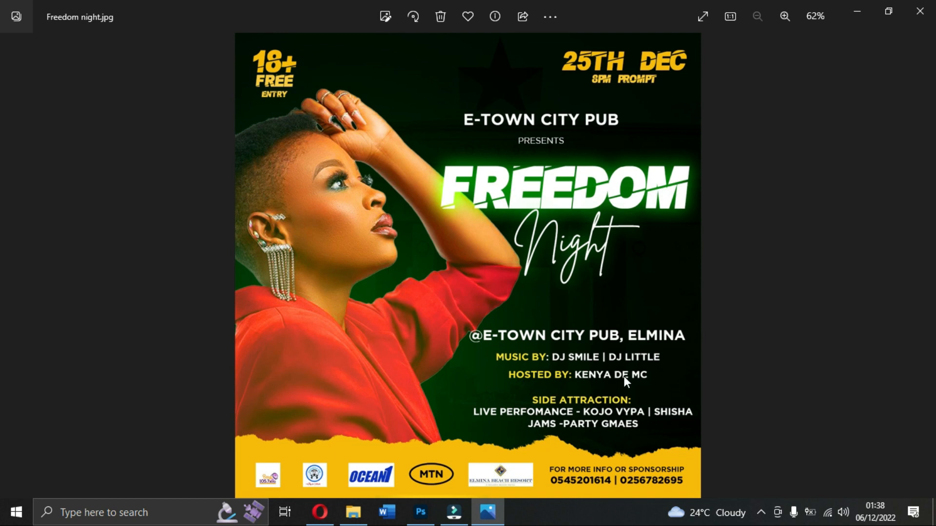
{"action": "left_click", "coordinate": [488, 511]}
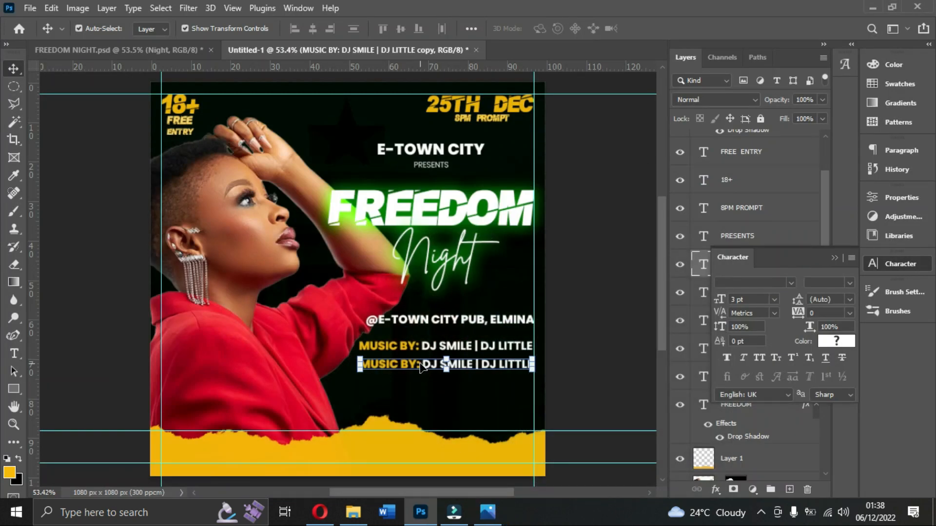
Replace the word MUSIC with HOSTED in the duplicated line.
{"action": "double_click", "coordinate": [420, 366]}
{"action": "left_click_drag", "start_coordinate": [398, 365], "coordinate": [345, 358]}
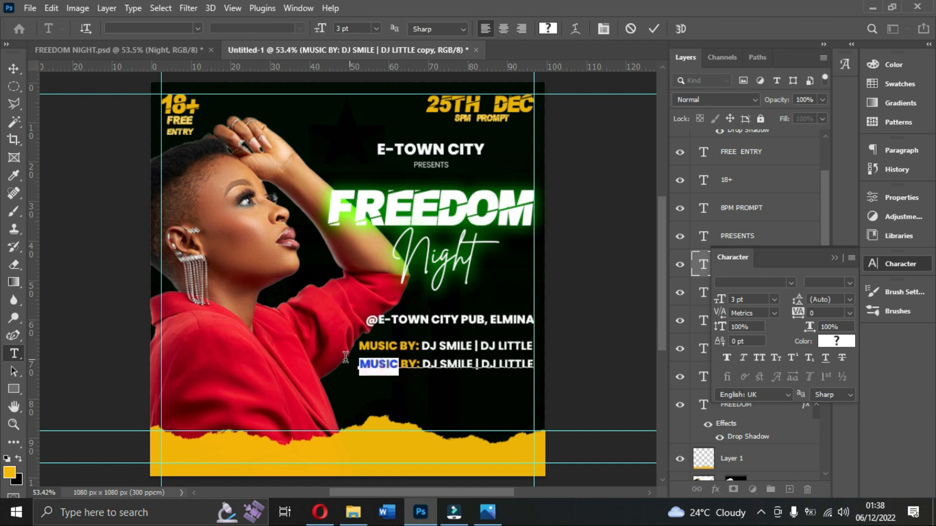
{"action": "type", "text": "HIS"}
{"action": "key", "text": "BackSpace"}
{"action": "key", "text": "BackSpace"}
{"action": "type", "text": "OSTED"}
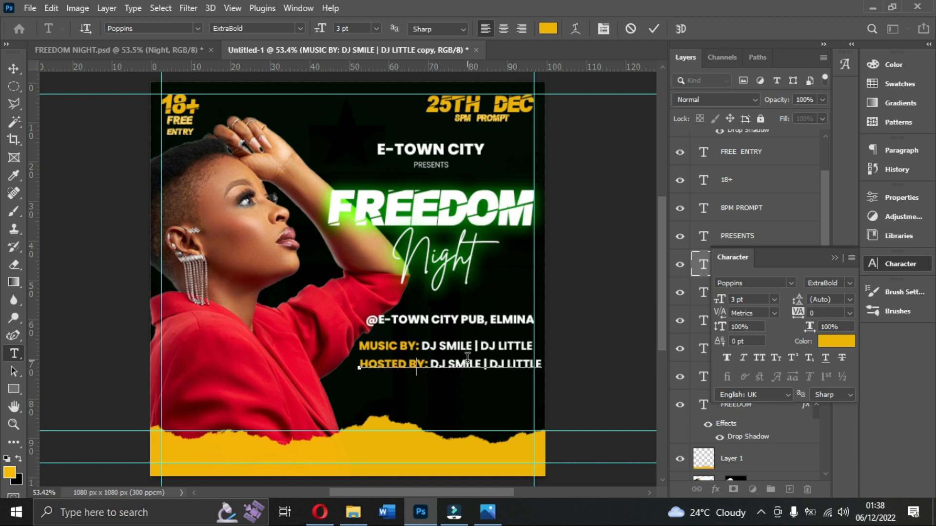
Replace the DJ names after HOSTED BY: with "KENYA DE MC" and commit the text edit.
{"action": "key", "text": "Right"}
{"action": "key", "text": "Right"}
{"action": "key", "text": "Right"}
{"action": "key", "text": "Right"}
{"action": "key", "text": "Right"}
{"action": "key", "text": "Right"}
{"action": "key", "text": "Right"}
{"action": "key", "text": "Right"}
{"action": "key", "text": "Right"}
{"action": "key", "text": "Right"}
{"action": "key", "text": "Right"}
{"action": "key", "text": "Right"}
{"action": "key", "text": "Right"}
{"action": "key", "text": "Right"}
{"action": "key", "text": "Right"}
{"action": "key", "text": "Right"}
{"action": "key", "text": "Right"}
{"action": "key", "text": "Right"}
{"action": "key", "text": "Right"}
{"action": "key", "text": "Right"}
{"action": "key", "text": "BackSpace"}
{"action": "key", "text": "BackSpace"}
{"action": "key", "text": "BackSpace"}
{"action": "key", "text": "BackSpace"}
{"action": "key", "text": "BackSpace"}
{"action": "key", "text": "BackSpace"}
{"action": "key", "text": "BackSpace"}
{"action": "key", "text": "BackSpace"}
{"action": "key", "text": "BackSpace"}
{"action": "key", "text": "BackSpace"}
{"action": "key", "text": "BackSpace"}
{"action": "key", "text": "BackSpace"}
{"action": "key", "text": "BackSpace"}
{"action": "key", "text": "BackSpace"}
{"action": "key", "text": "BackSpace"}
{"action": "key", "text": "BackSpace"}
{"action": "key", "text": "BackSpace"}
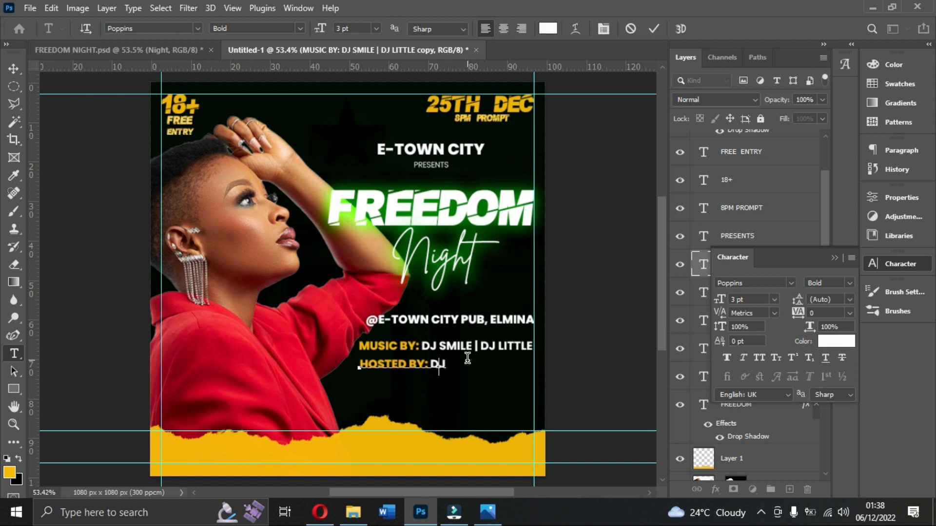
{"action": "type", "text": "KENYA DE MC"}
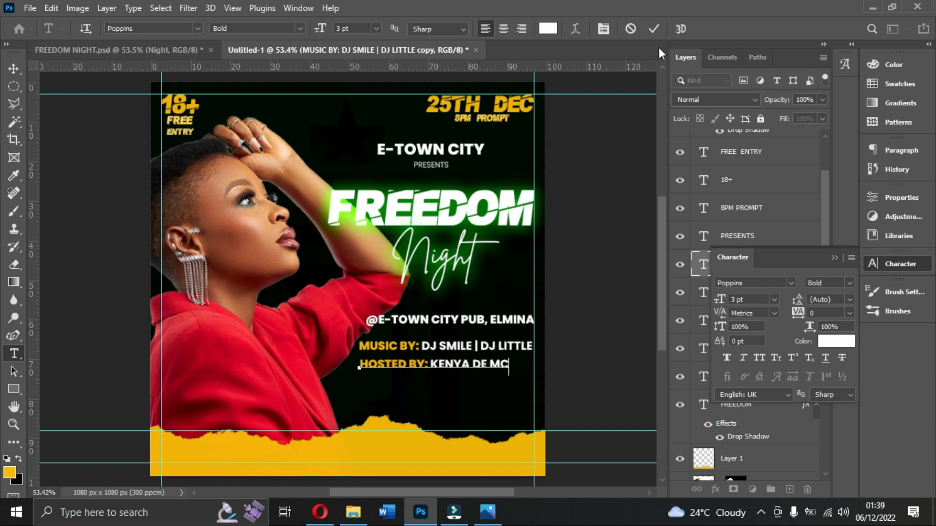
{"action": "left_click", "coordinate": [652, 28]}
{"action": "key", "text": "v"}
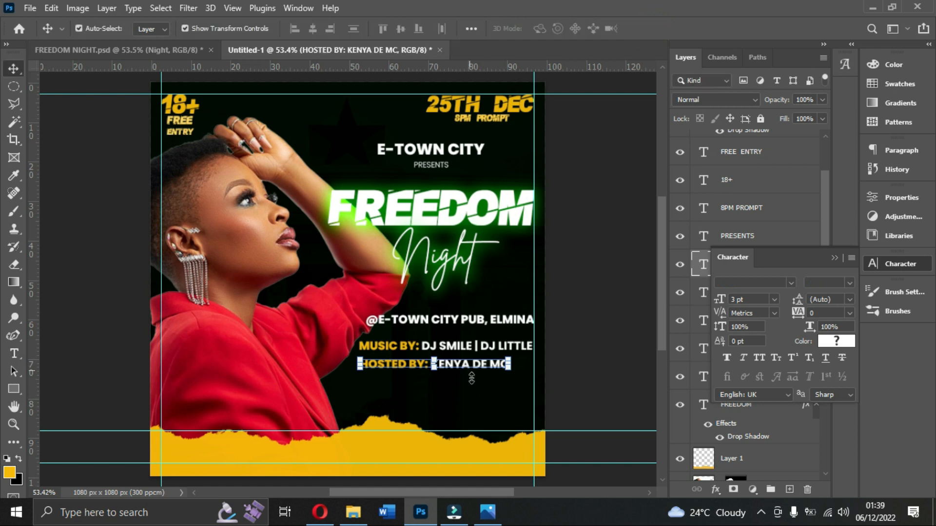
Check the side attraction text in Freedom night.jpg, and duplicate the host line beneath itself in Photoshop, ready for text editing.
{"action": "left_click", "coordinate": [487, 511]}
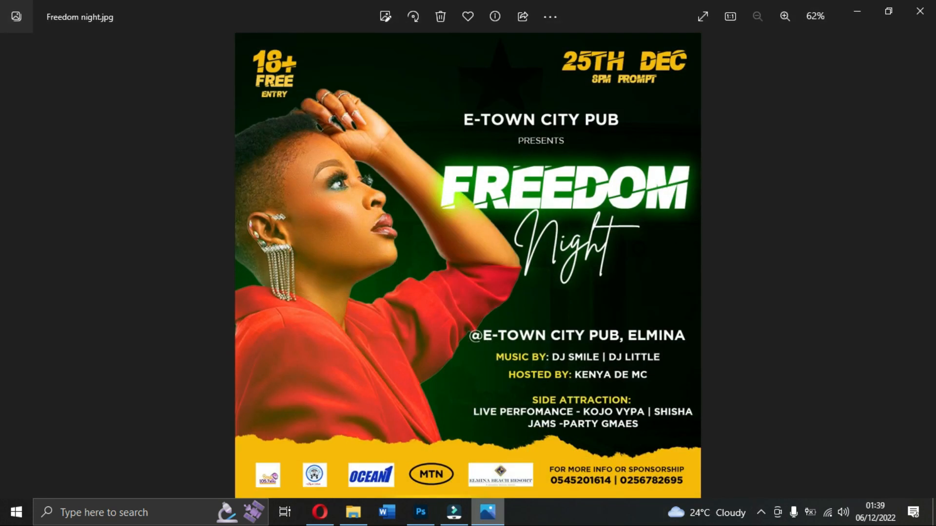
{"action": "key", "text": "alt+Tab"}
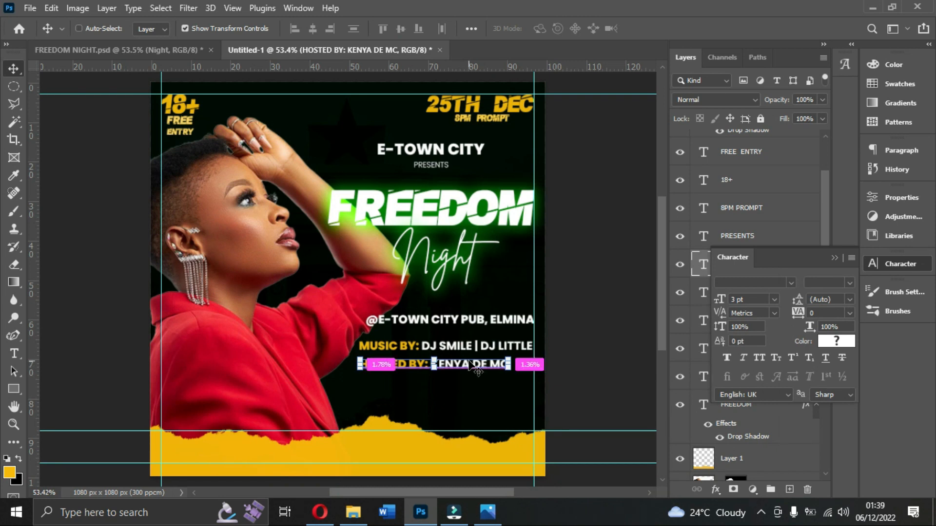
{"action": "key", "text": "ctrl+j"}
{"action": "left_click_drag", "start_coordinate": [468, 365], "coordinate": [359, 379]}
{"action": "double_click", "coordinate": [473, 388]}
Change HOSTED BY to "SIDE ATTRACTION" in the new copy, and break the text after the colon onto a second line.
{"action": "type", "text": "S"}
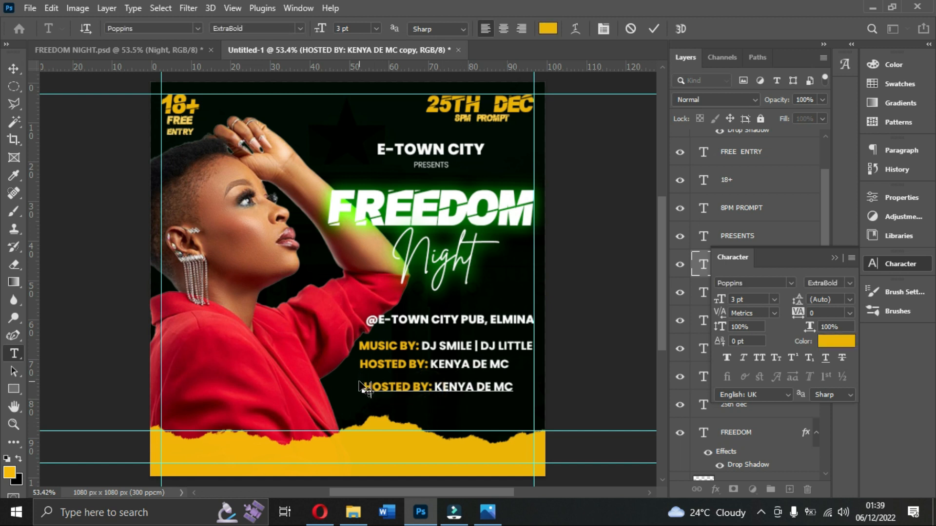
{"action": "type", "text": "IDE ATTRACTION"}
{"action": "key", "text": "Right"}
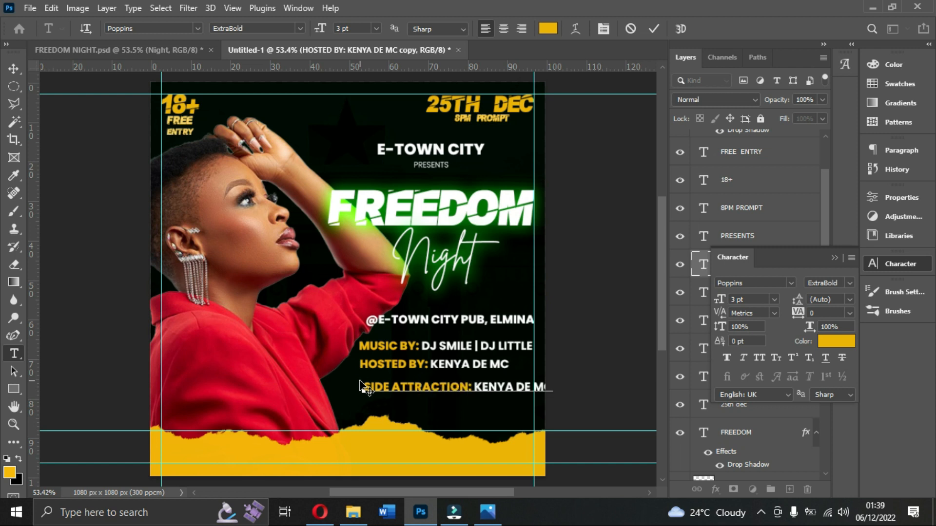
{"action": "key", "text": "Return"}
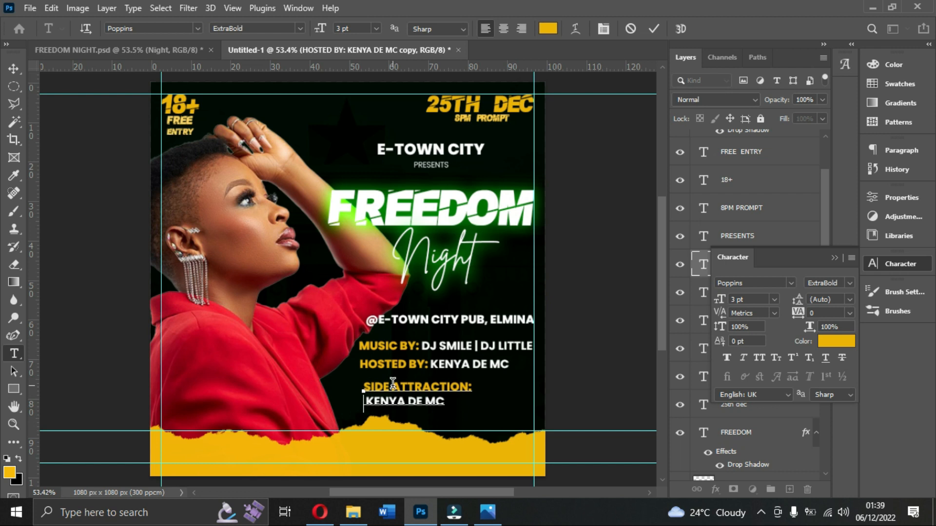
{"action": "key", "text": "BackSpace"}
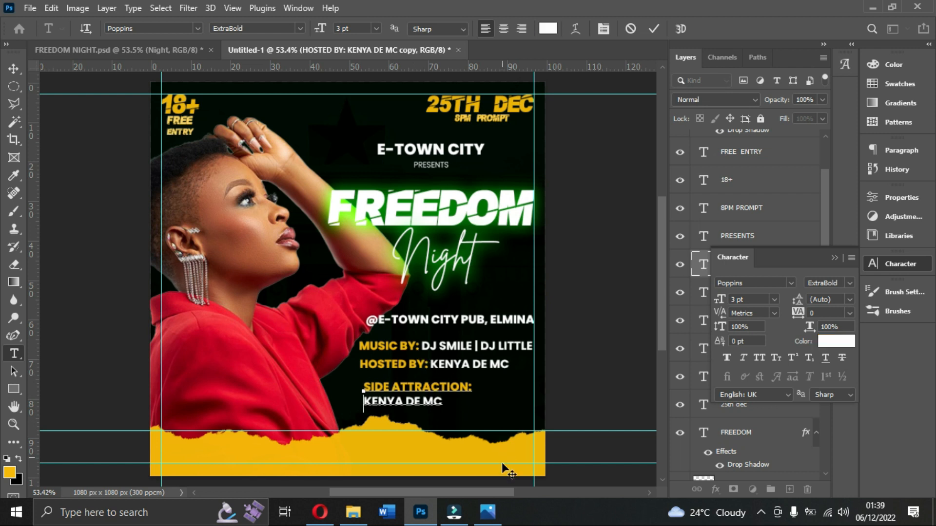
{"action": "left_click", "coordinate": [483, 520]}
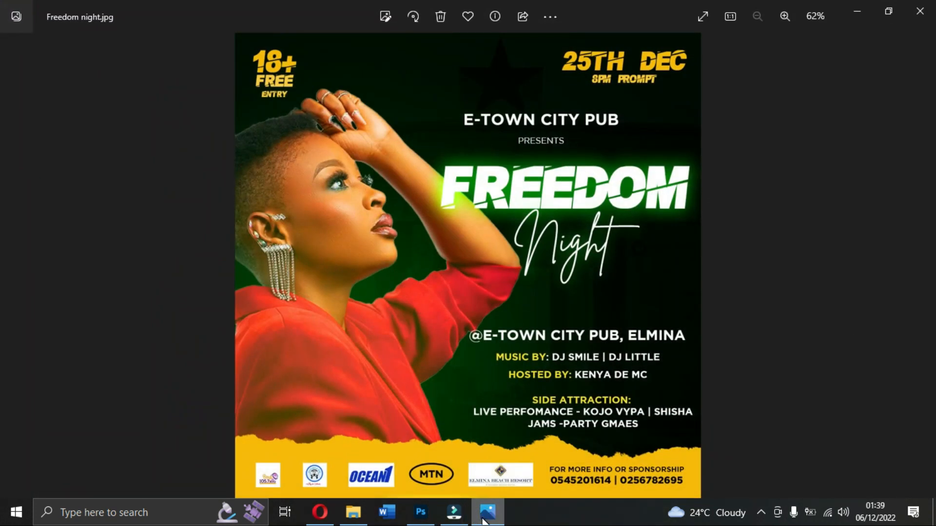
{"action": "left_click", "coordinate": [420, 511]}
{"action": "left_click_drag", "start_coordinate": [453, 405], "coordinate": [373, 390]}
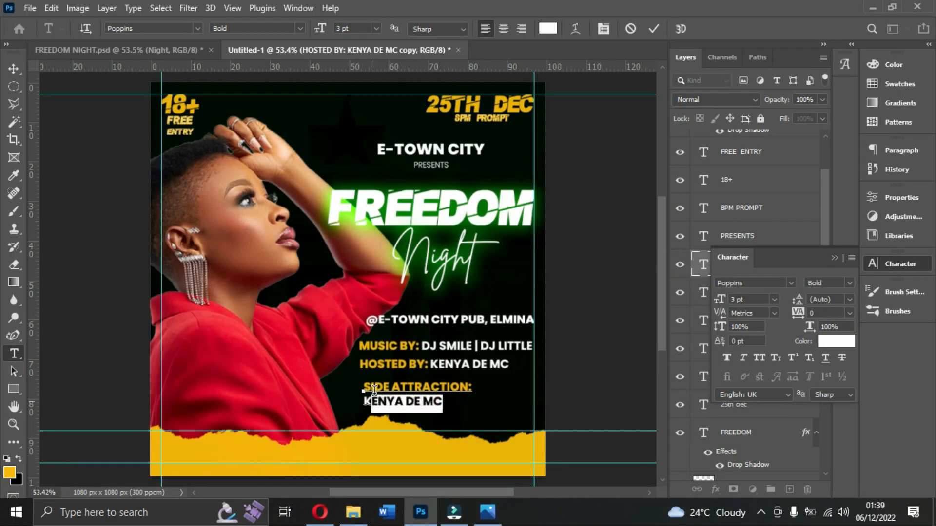
{"action": "key", "text": "BackSpace"}
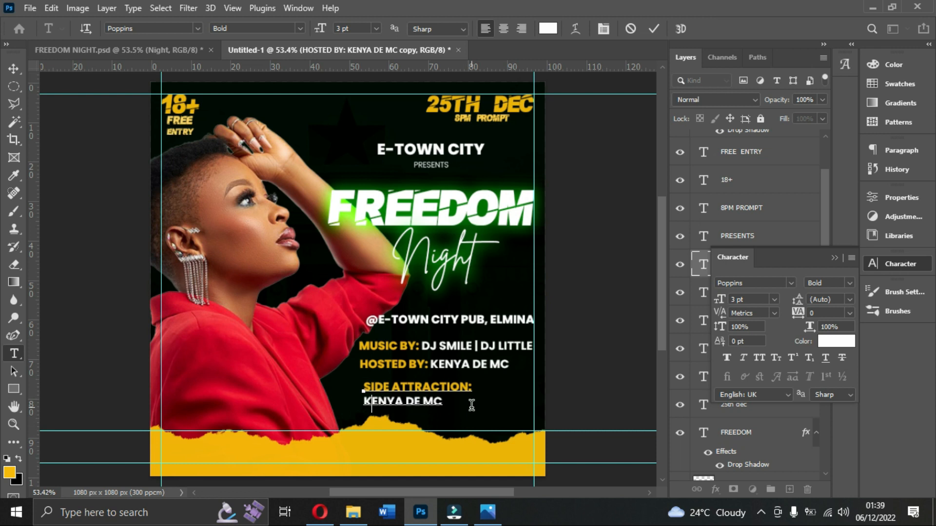
{"action": "type", "text": "LIV"}
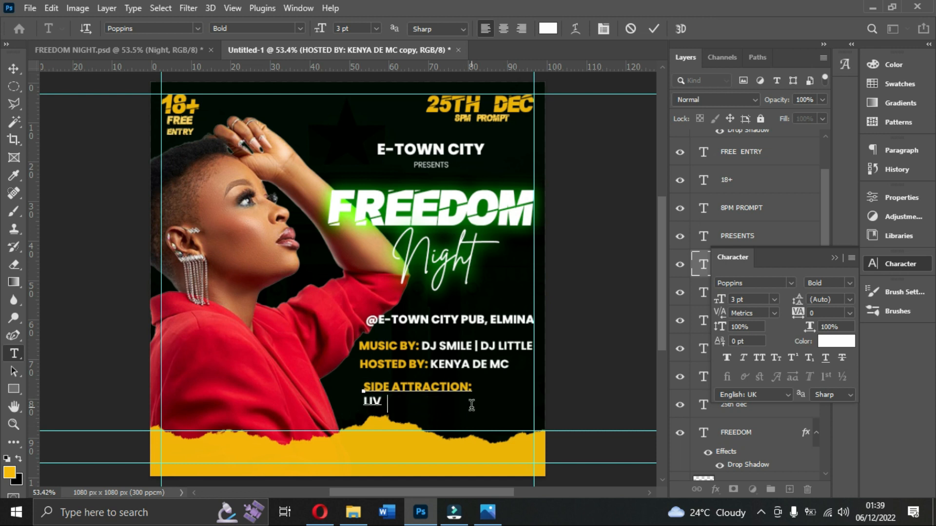
{"action": "type", "text": "E PERFORM"}
{"action": "type", "text": "A"}
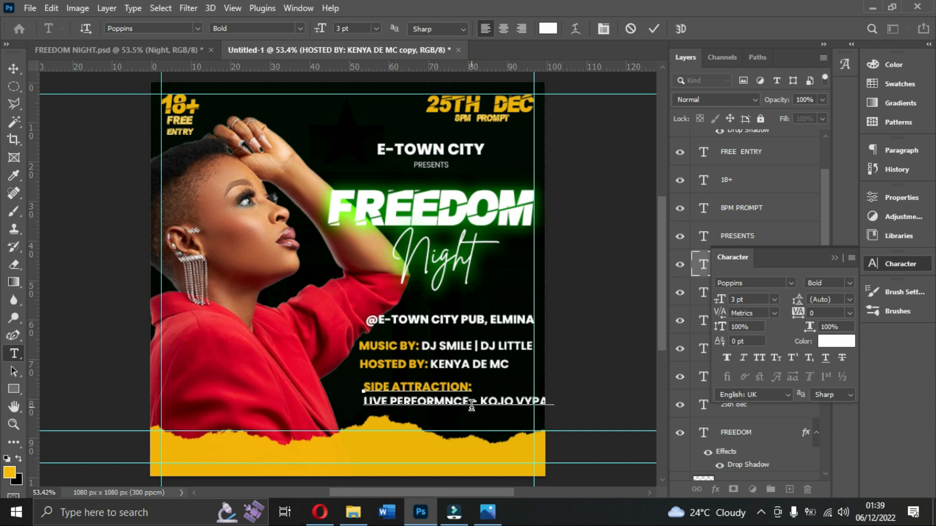
{"action": "type", "text": "ORE"}
{"action": "left_click", "coordinate": [654, 29]}
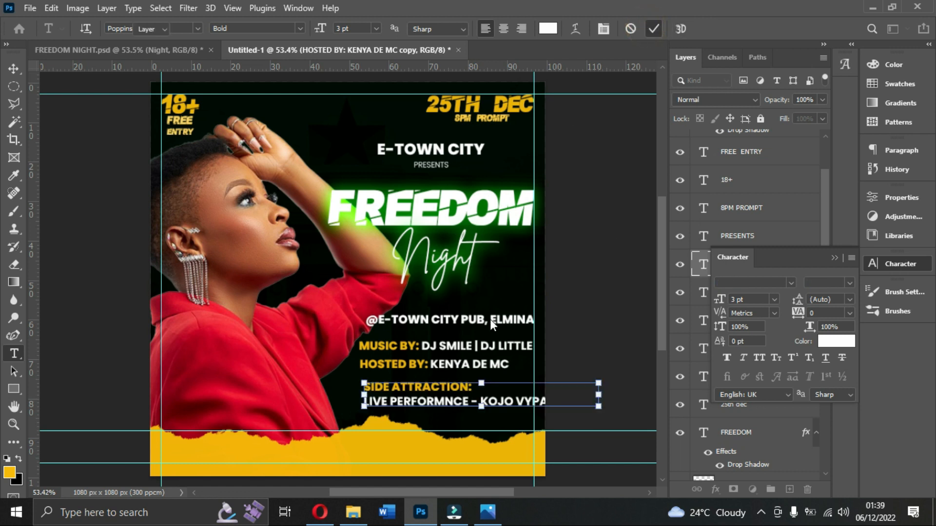
{"action": "key", "text": "v"}
{"action": "left_click_drag", "start_coordinate": [411, 391], "coordinate": [396, 385]}
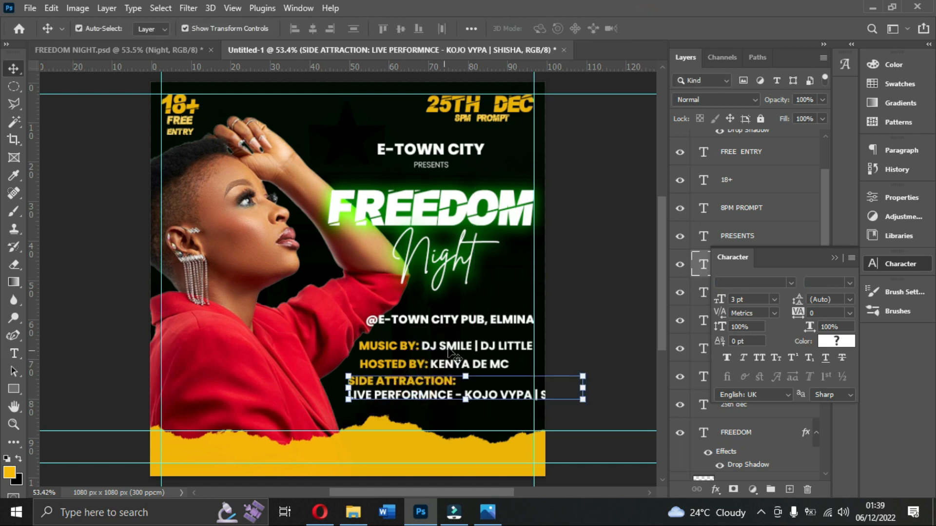
Set the @E-TOWN CITY PUB, ELMINA line to 2.5 pt and move it right under the Night title.
{"action": "left_click", "coordinate": [469, 322]}
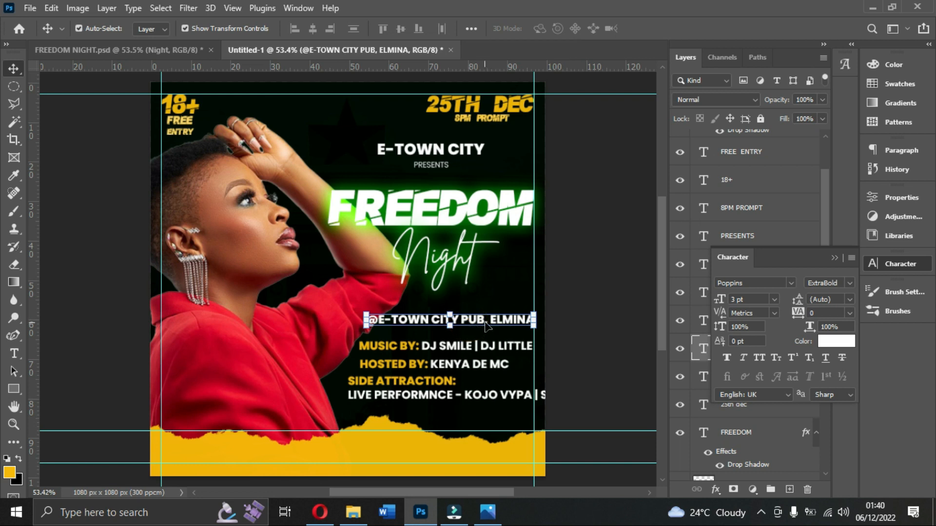
{"action": "left_click", "coordinate": [754, 299]}
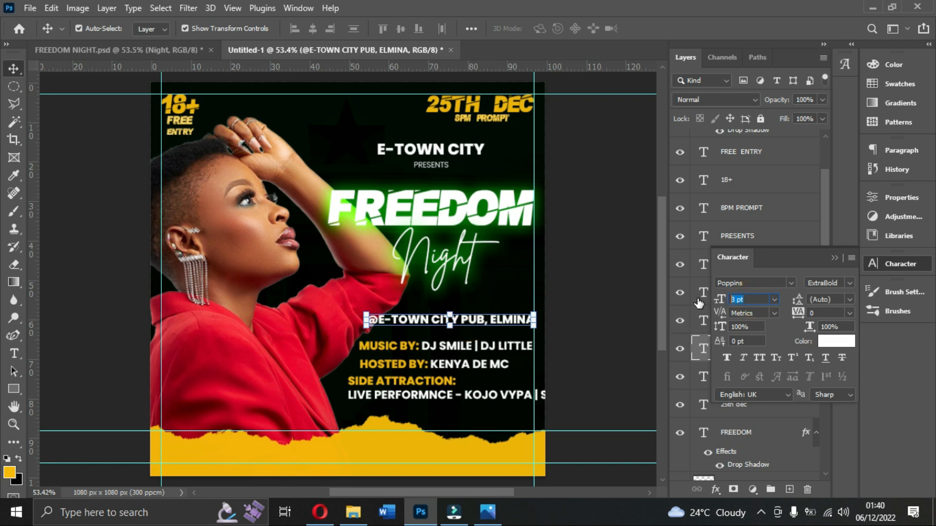
{"action": "type", "text": "2.5"}
{"action": "key", "text": "Return"}
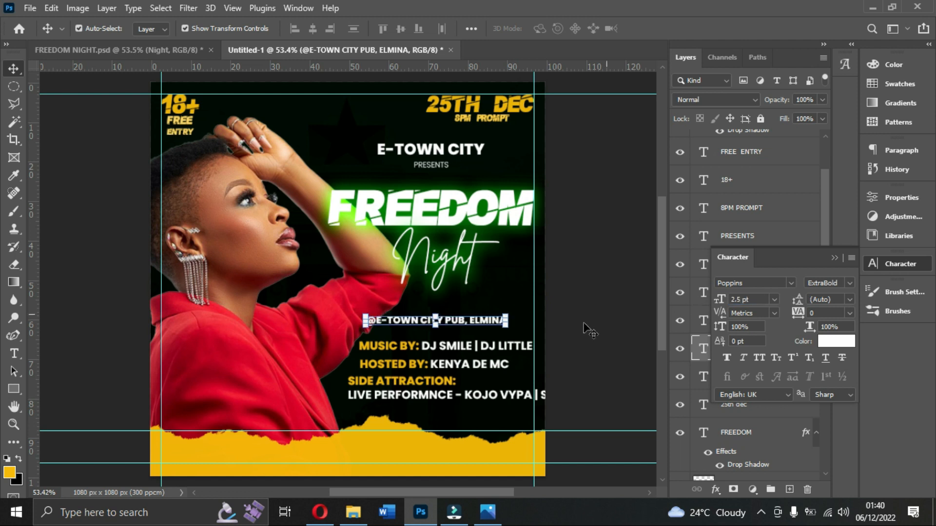
{"action": "left_click_drag", "start_coordinate": [490, 322], "coordinate": [511, 321]}
Set the music line to 2.5 pt and move it close beneath the venue line, matching its left edge.
{"action": "left_click", "coordinate": [519, 350]}
{"action": "left_click", "coordinate": [713, 301]}
{"action": "type", "text": "2.5"}
{"action": "key", "text": "Return"}
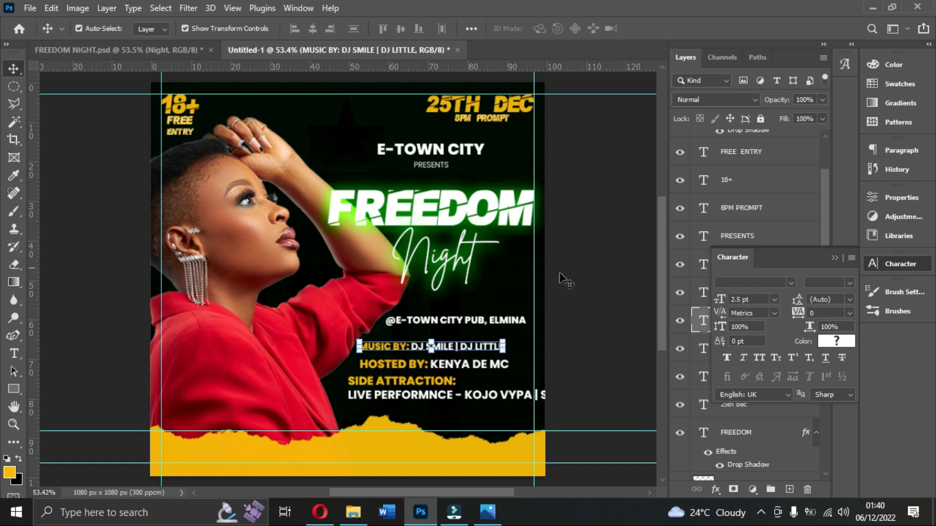
{"action": "left_click_drag", "start_coordinate": [485, 353], "coordinate": [510, 344]}
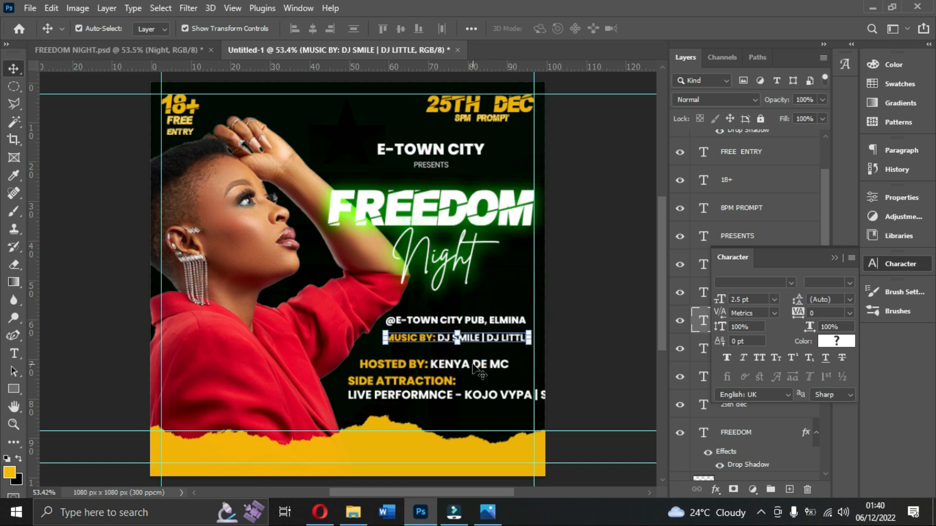
Set the HOSTED BY line to 2.5 pt and move it close beneath the music line, matching its left edge.
{"action": "left_click", "coordinate": [475, 365]}
{"action": "left_click", "coordinate": [751, 300]}
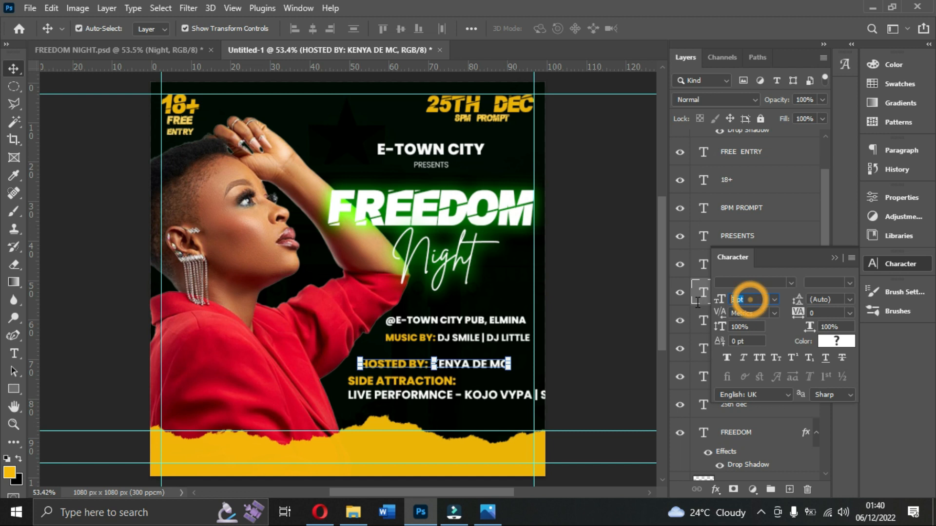
{"action": "type", "text": "2.5"}
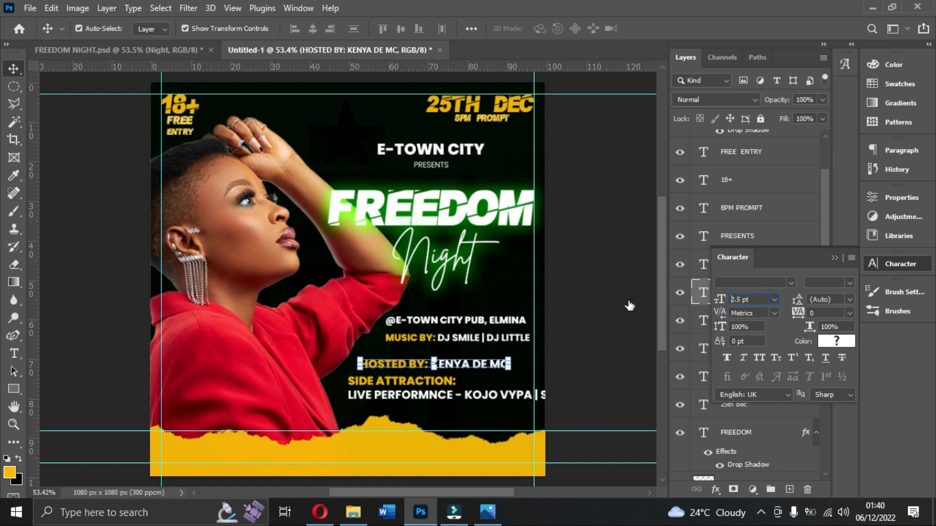
{"action": "key", "text": "Return"}
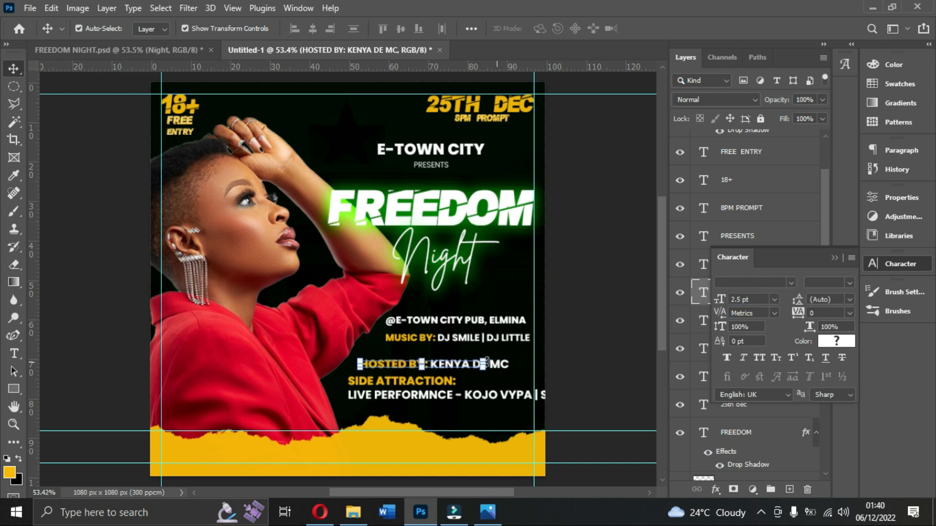
{"action": "left_click_drag", "start_coordinate": [466, 366], "coordinate": [486, 356]}
Centre-align the side attraction text, commit it, and move the block beneath the host line within the canvas's right edge.
{"action": "left_click", "coordinate": [450, 393]}
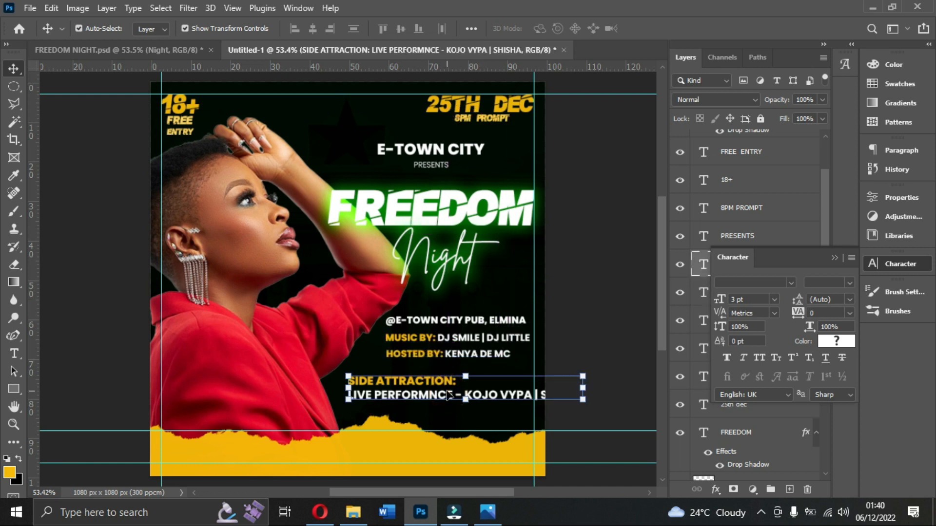
{"action": "double_click", "coordinate": [445, 388]}
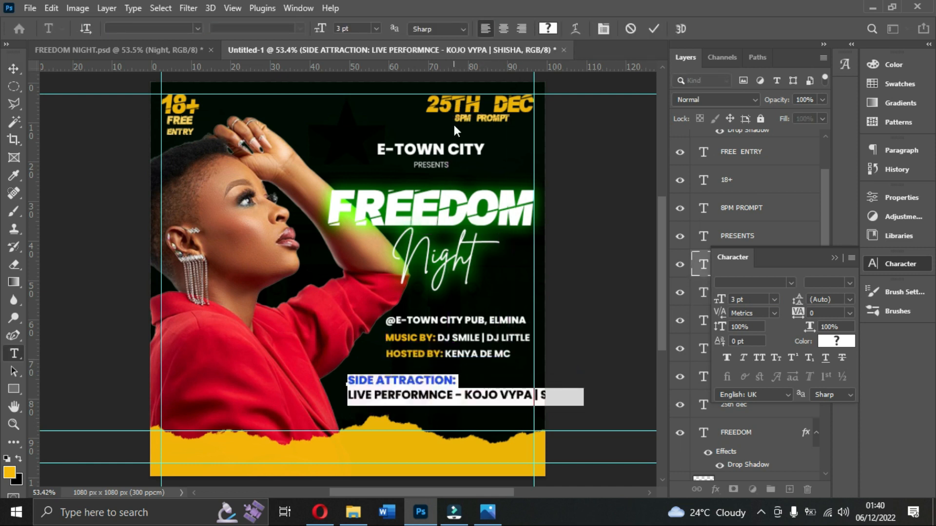
{"action": "left_click", "coordinate": [503, 28]}
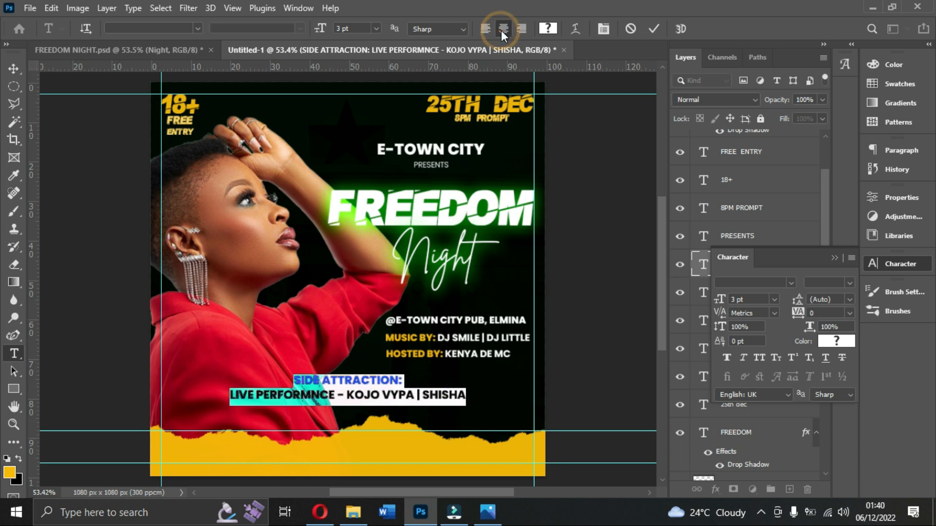
{"action": "left_click", "coordinate": [654, 29]}
{"action": "key", "text": "v"}
{"action": "left_click_drag", "start_coordinate": [396, 380], "coordinate": [476, 372]}
Set the side attraction text to 2.5 pt and move it right until its edge meets the right margin guide.
{"action": "left_click", "coordinate": [749, 300]}
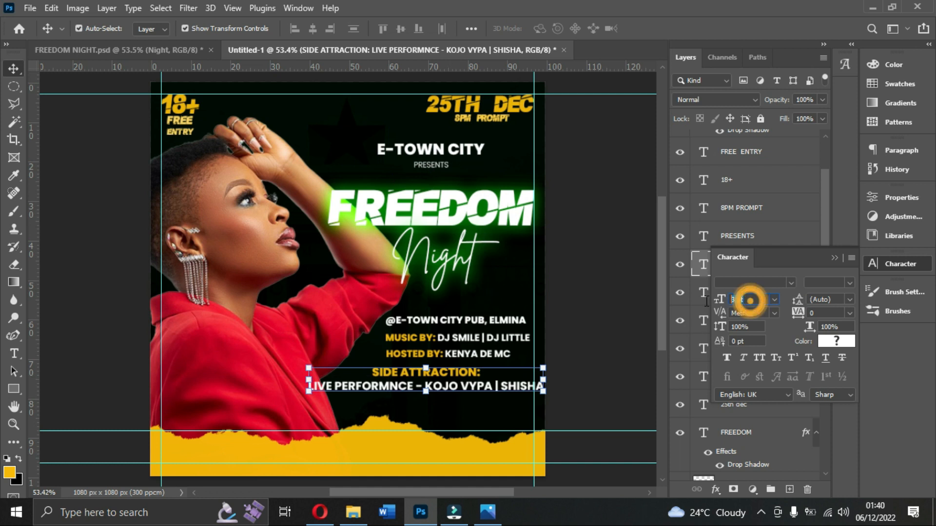
{"action": "type", "text": "2.5"}
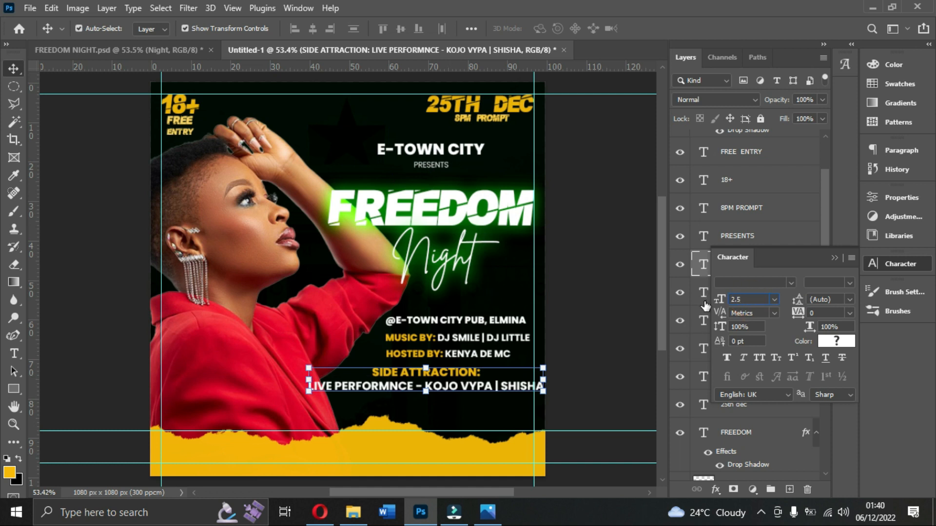
{"action": "key", "text": "Return"}
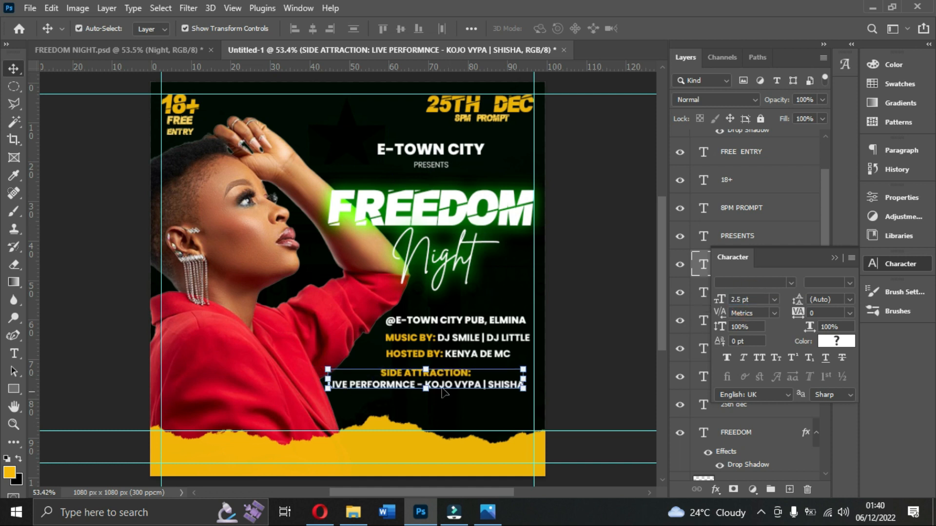
{"action": "left_click_drag", "start_coordinate": [470, 390], "coordinate": [480, 387]}
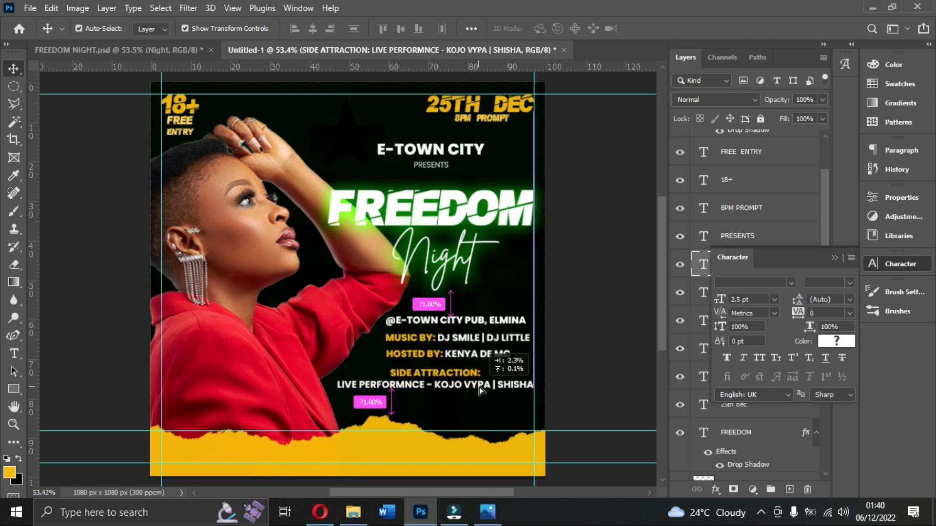
Check the reference flyer, then add the line JAMS - PARTY GAMES under the live performance line and commit the text.
{"action": "left_click", "coordinate": [488, 512]}
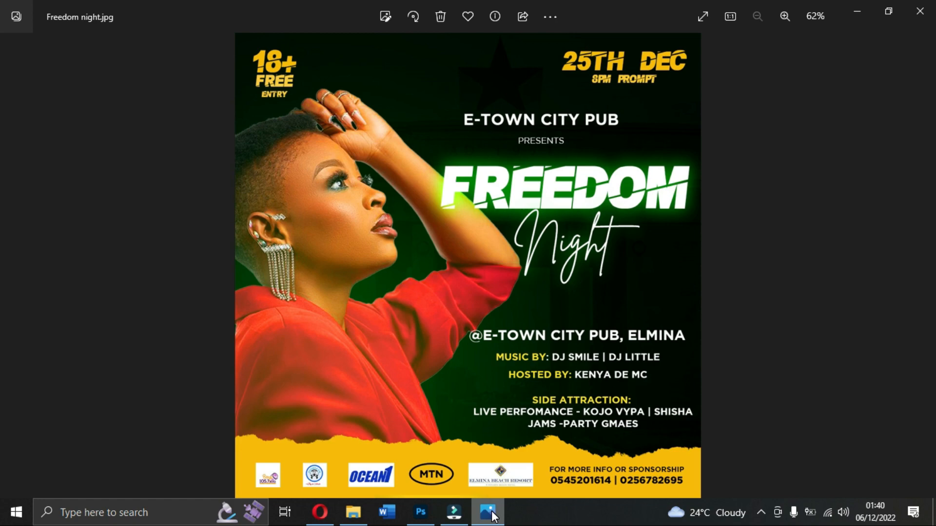
{"action": "left_click", "coordinate": [491, 514]}
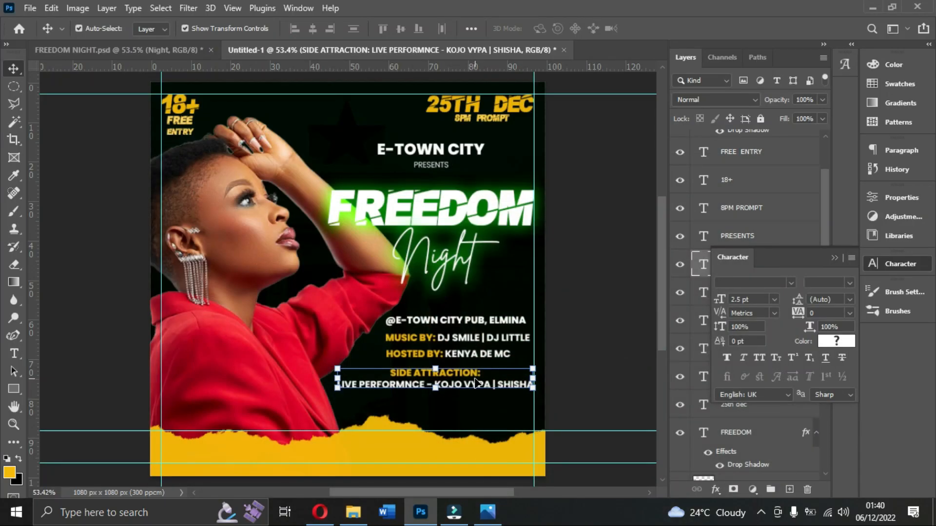
{"action": "double_click", "coordinate": [526, 383]}
{"action": "left_click", "coordinate": [530, 384]}
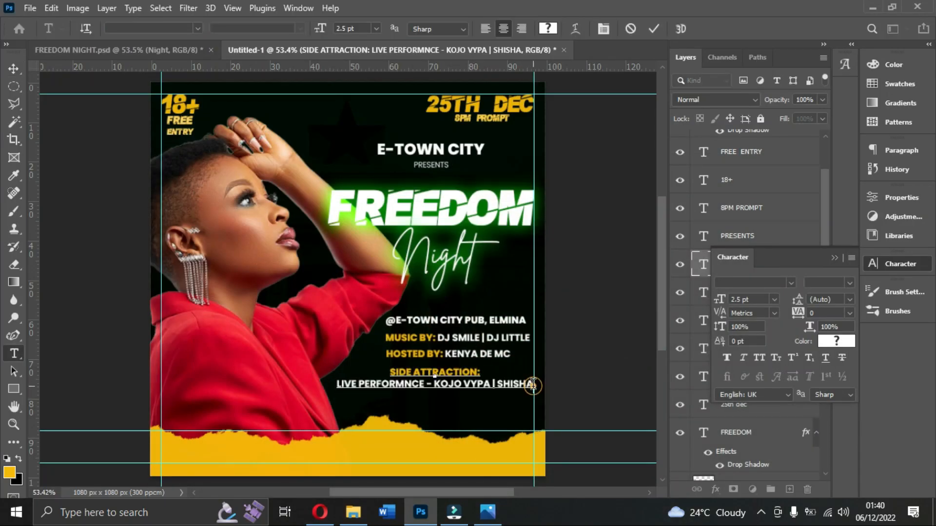
{"action": "key", "text": "Return"}
{"action": "type", "text": "JAM"}
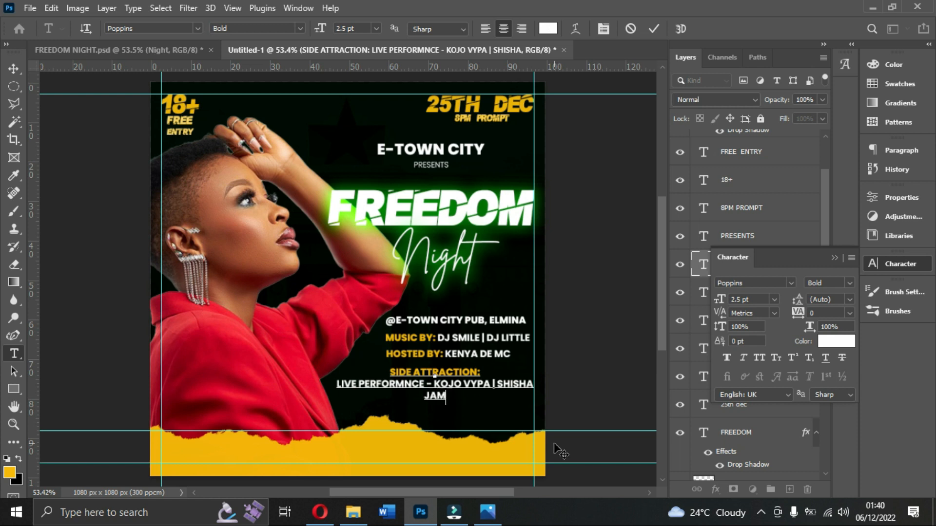
{"action": "type", "text": "S - PARTY GAMES"}
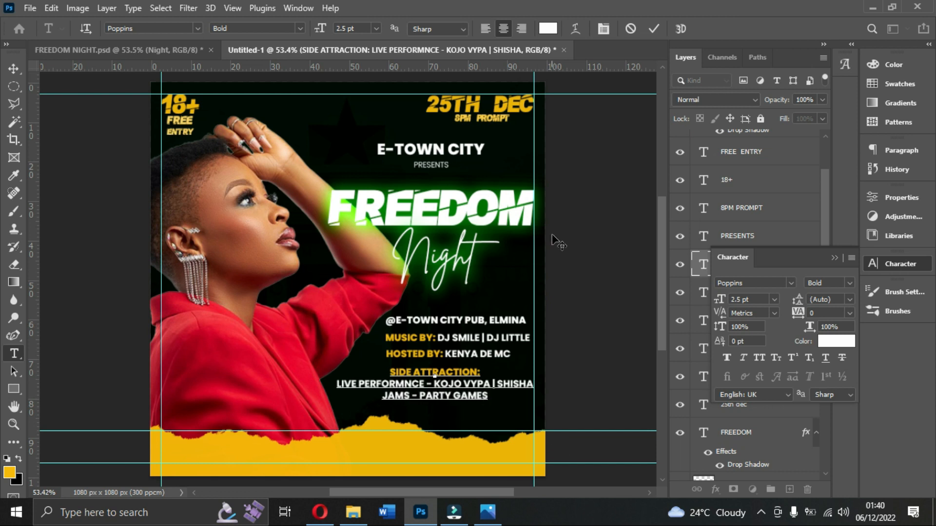
{"action": "left_click", "coordinate": [653, 31]}
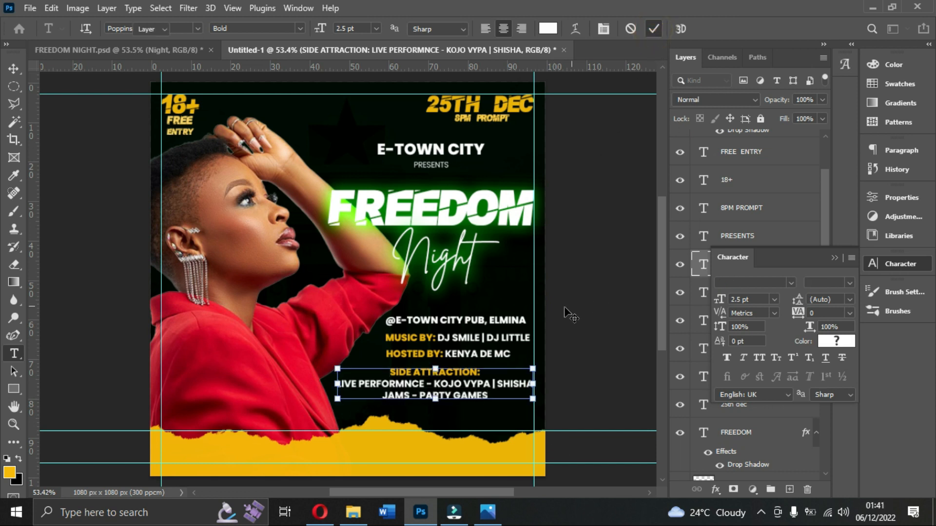
Nudge the side attraction block slightly up toward the host line.
{"action": "key", "text": "v"}
{"action": "key", "text": "Up"}
{"action": "key", "text": "Up"}
{"action": "key", "text": "Up"}
{"action": "key", "text": "Up"}
{"action": "key", "text": "Up"}
{"action": "key", "text": "Up"}
{"action": "key", "text": "Up"}
{"action": "key", "text": "Up"}
{"action": "key", "text": "Up"}
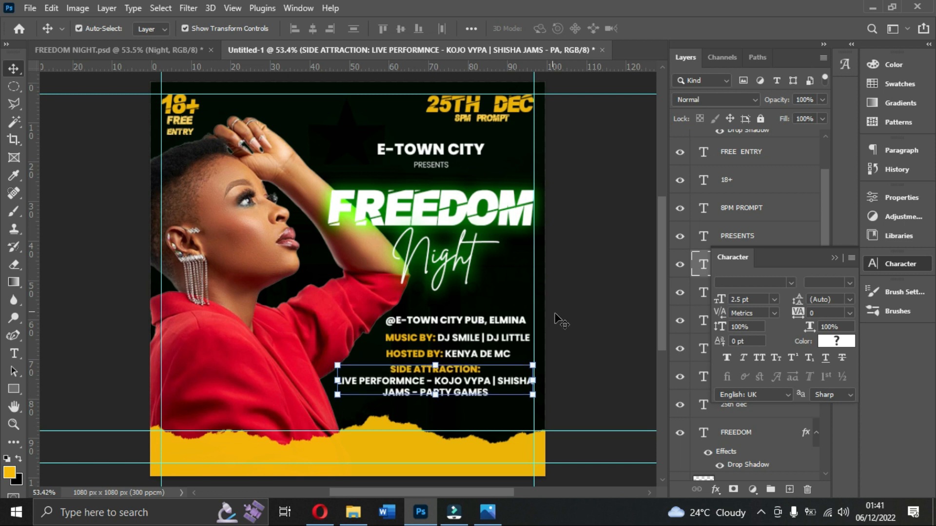
{"action": "left_click", "coordinate": [582, 332]}
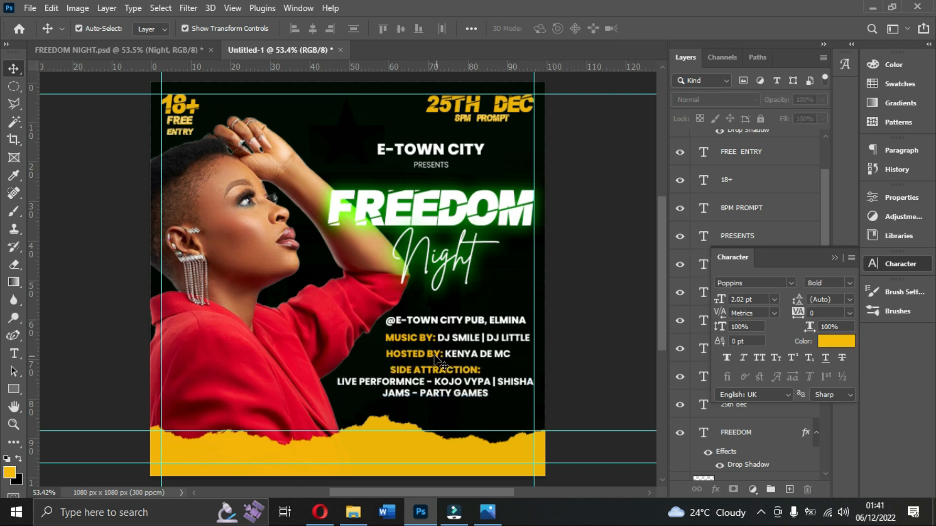
Shift the venue, music and host lines slightly upward, widening the gap above the side attraction block.
{"action": "left_click", "coordinate": [418, 322]}
{"action": "left_click_drag", "start_coordinate": [418, 322], "coordinate": [419, 318]}
{"action": "left_click", "coordinate": [577, 343]}
{"action": "left_click", "coordinate": [472, 342]}
{"action": "left_click_drag", "start_coordinate": [472, 342], "coordinate": [455, 354]}
{"action": "left_click", "coordinate": [566, 349]}
{"action": "left_click", "coordinate": [456, 358]}
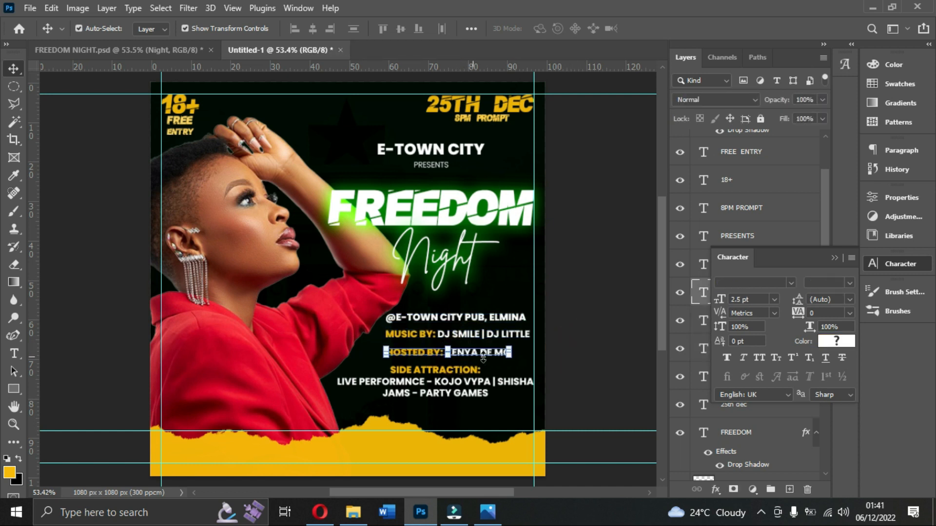
{"action": "left_click", "coordinate": [567, 369]}
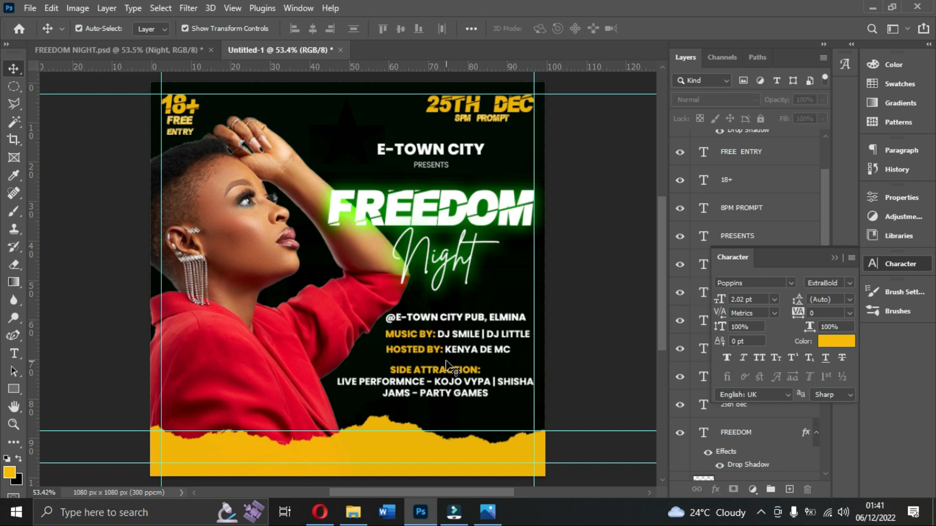
Compare with the reference flyer, then align the right edges of the venue, music, host and side attraction layers.
{"action": "left_click", "coordinate": [502, 518]}
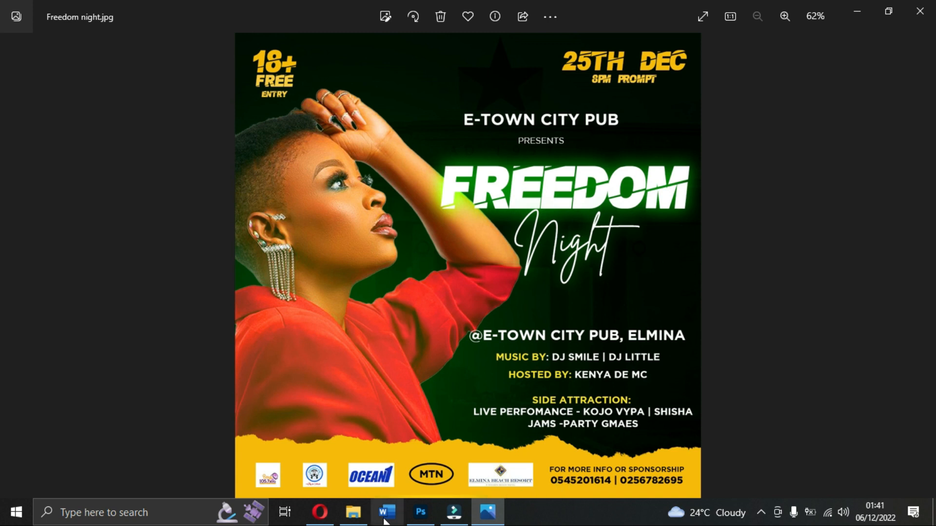
{"action": "left_click", "coordinate": [487, 511]}
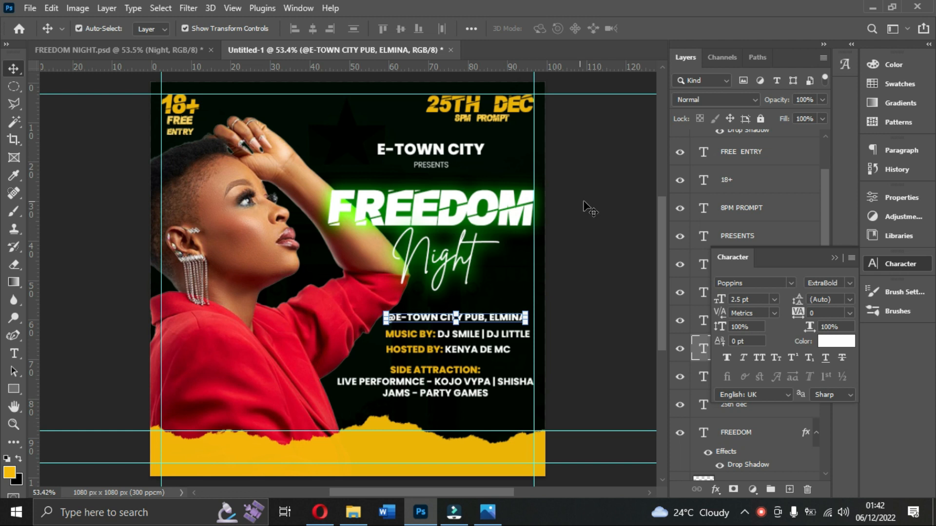
{"action": "left_click", "coordinate": [834, 256]}
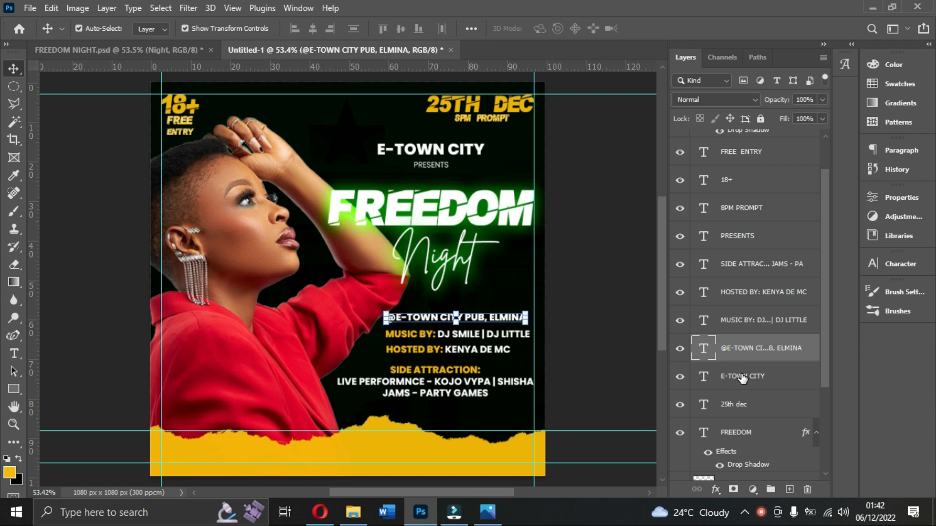
{"action": "left_click", "coordinate": [753, 322], "text": "ctrl"}
{"action": "left_click", "coordinate": [753, 295], "text": "ctrl"}
{"action": "left_click", "coordinate": [746, 266], "text": "ctrl"}
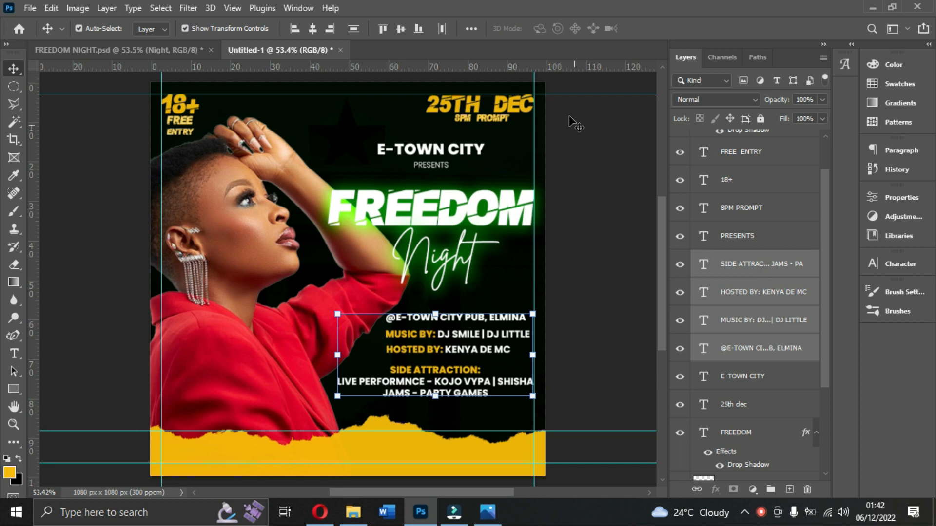
{"action": "left_click", "coordinate": [330, 30]}
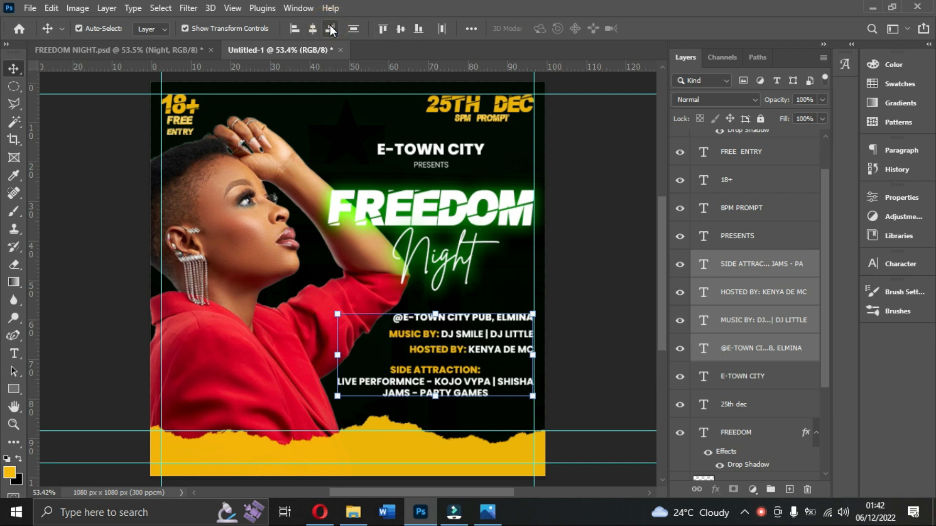
Add the FREEDOM and 25th dec layers to the selected text layers and align all their right edges.
{"action": "left_click", "coordinate": [488, 512]}
{"action": "left_click", "coordinate": [487, 513]}
{"action": "scroll", "coordinate": [750, 160], "scroll_direction": "up", "scroll_amount": 2}
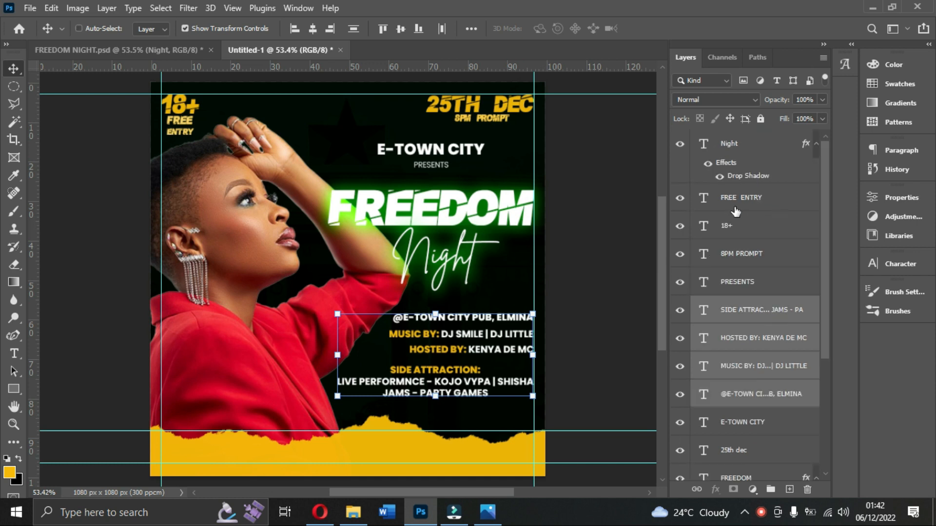
{"action": "scroll", "coordinate": [732, 305], "scroll_direction": "down", "scroll_amount": 3}
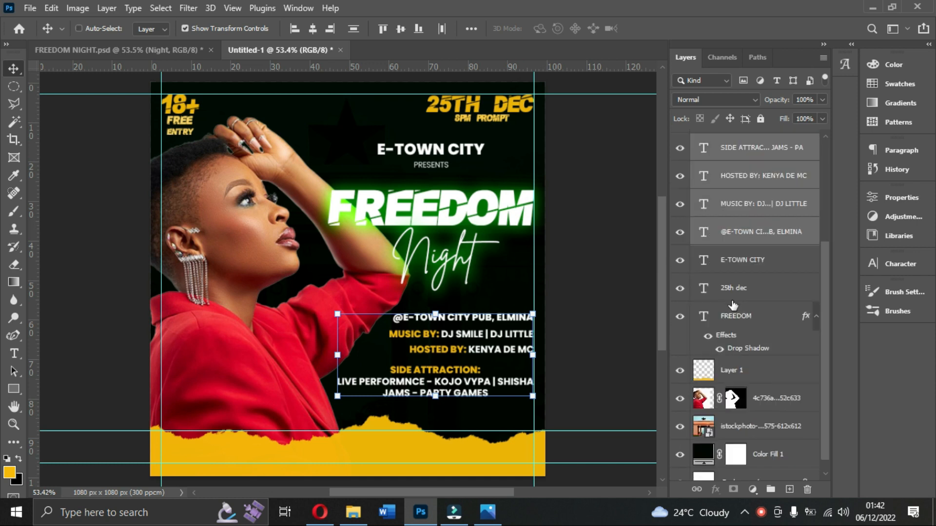
{"action": "left_click", "coordinate": [741, 317]}
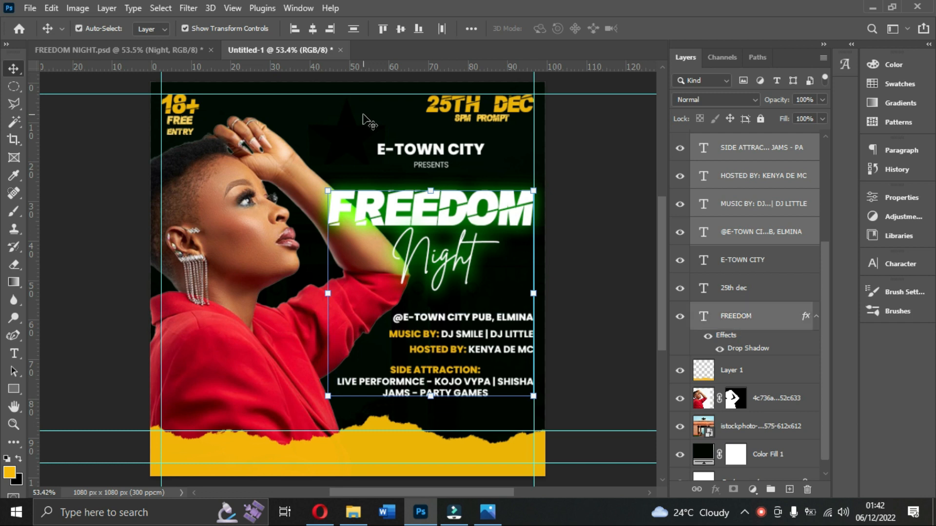
{"action": "key", "text": "ctrl"}
{"action": "left_click", "coordinate": [741, 292], "text": "ctrl"}
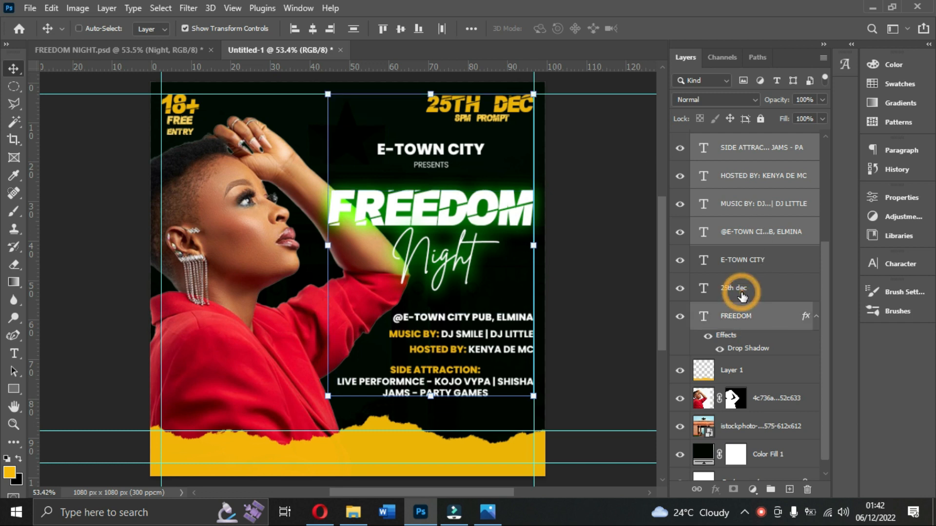
{"action": "left_click", "coordinate": [330, 30]}
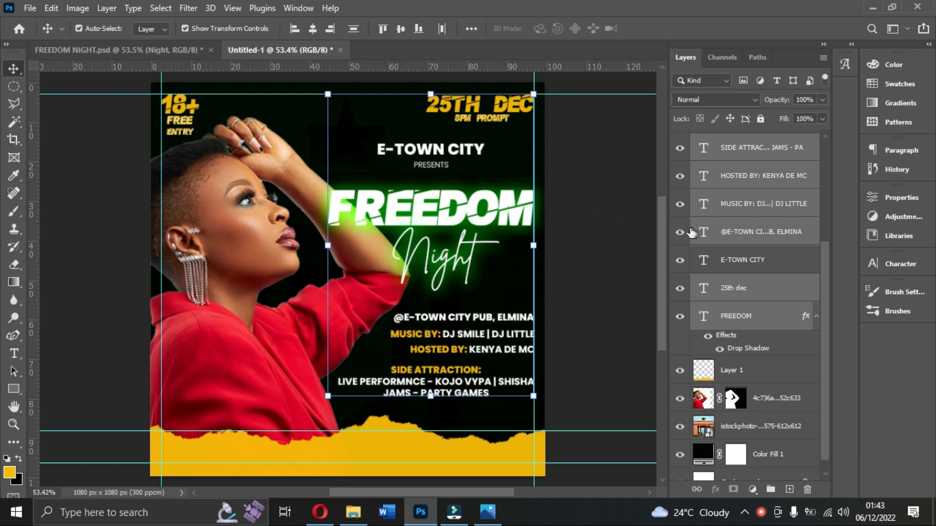
{"action": "left_click", "coordinate": [604, 228]}
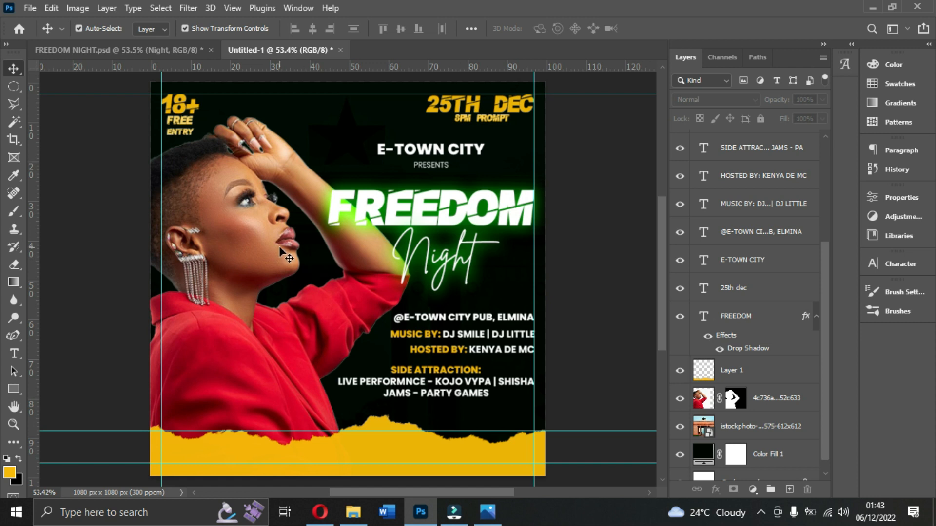
Nudge the FREE ENTRY text slightly left beneath the 18+ label.
{"action": "left_click", "coordinate": [176, 128]}
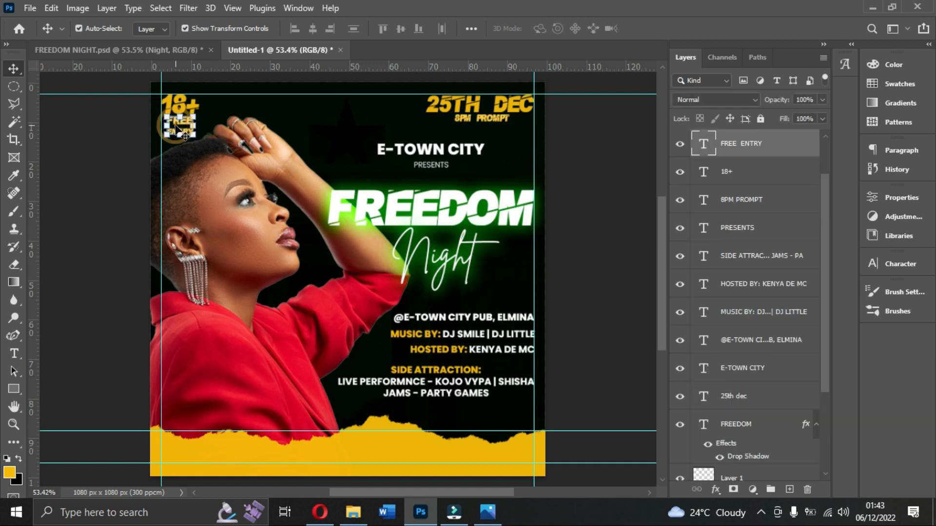
{"action": "key", "text": "Left"}
{"action": "key", "text": "Left"}
{"action": "key", "text": "Left"}
{"action": "key", "text": "Left"}
{"action": "key", "text": "Left"}
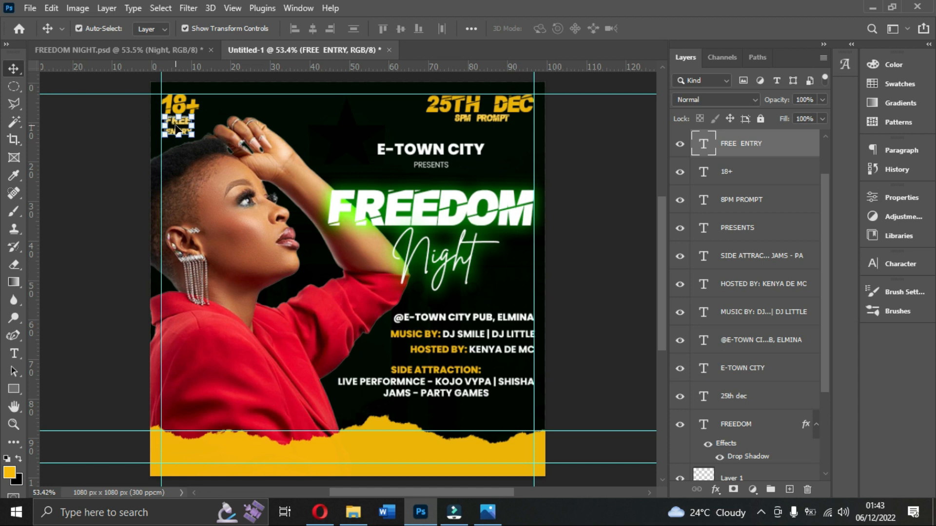
Duplicate the E-TOWN CITY heading and place the copy on the yellow torn strip at the flyer's foot.
{"action": "left_click", "coordinate": [438, 153]}
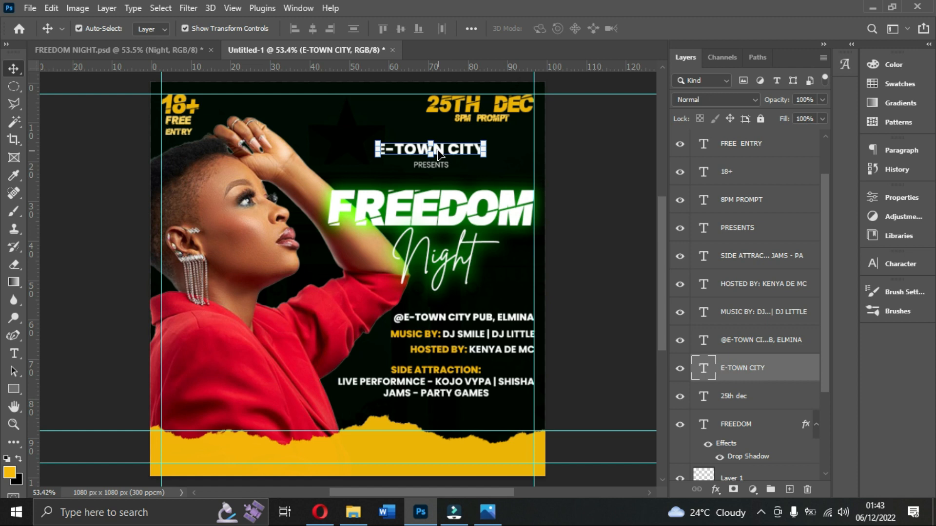
{"action": "key", "text": "ctrl+j"}
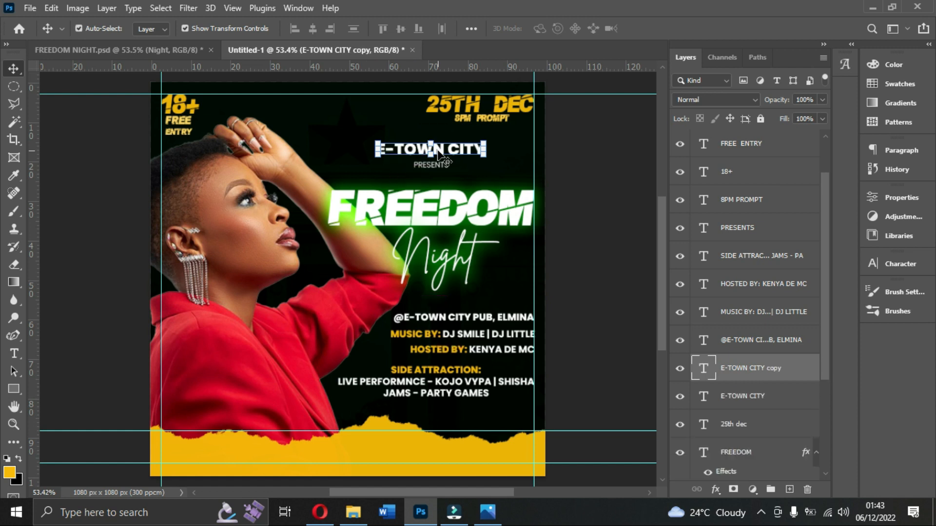
{"action": "left_click_drag", "start_coordinate": [455, 154], "coordinate": [419, 462]}
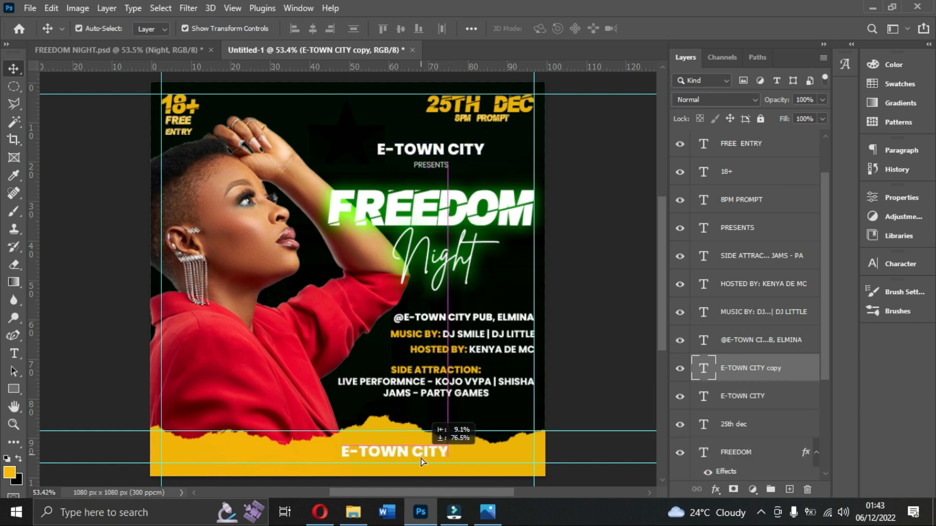
Extend the original heading above PRESENTS to read E-TOWN CITY PUB and commit the text.
{"action": "left_click", "coordinate": [466, 153]}
{"action": "double_click", "coordinate": [482, 148]}
{"action": "left_click", "coordinate": [482, 148]}
{"action": "type", "text": "PUB"}
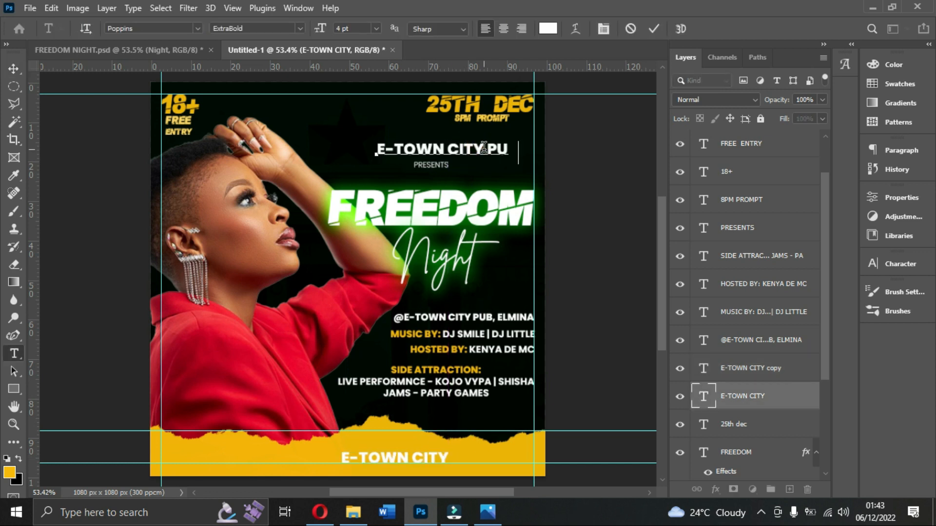
{"action": "left_click", "coordinate": [653, 28]}
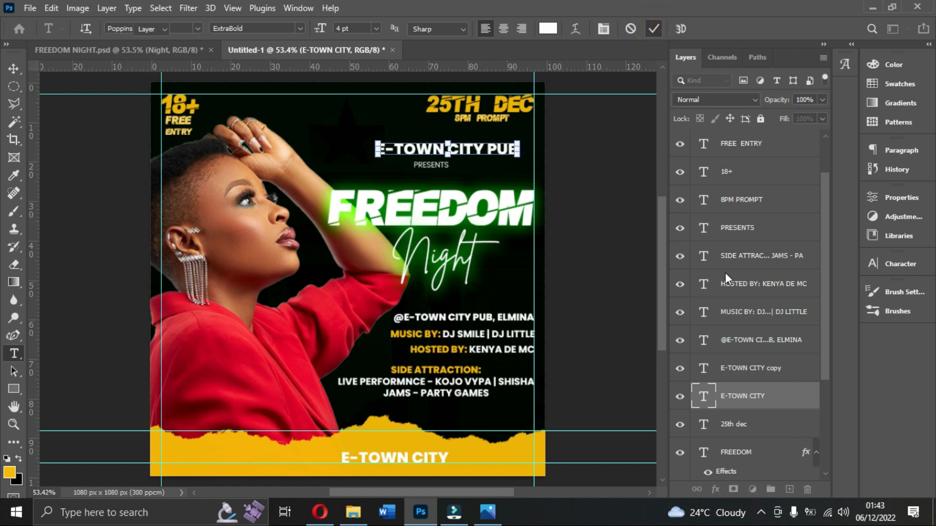
Center the PRESENTS, E-TOWN CITY PUB and FREEDOM text layers horizontally on one another.
{"action": "key", "text": "v"}
{"action": "left_click", "coordinate": [737, 228], "text": "ctrl"}
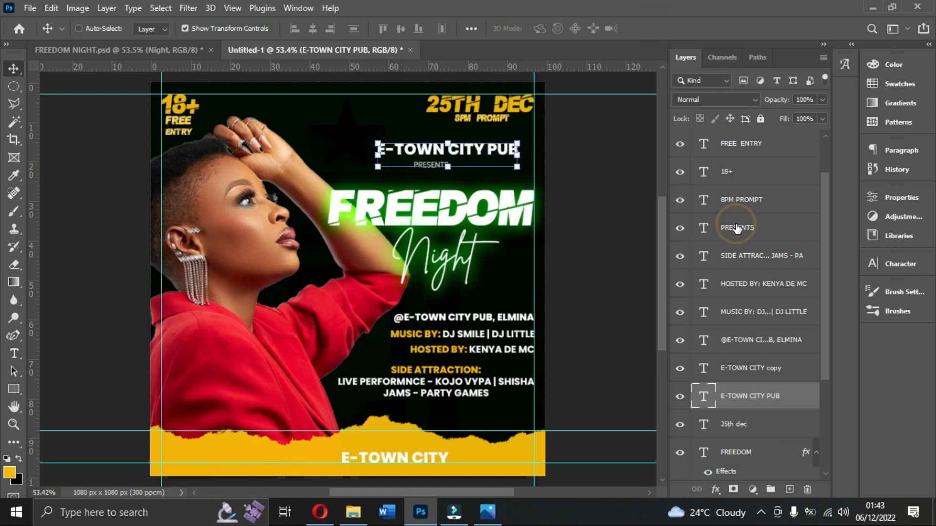
{"action": "left_click", "coordinate": [740, 451], "text": "ctrl"}
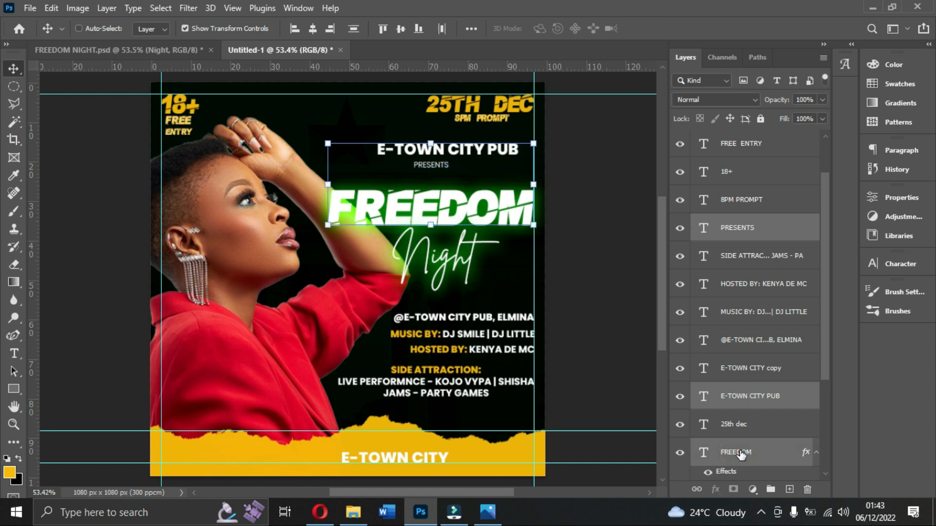
{"action": "left_click", "coordinate": [312, 28]}
{"action": "left_click", "coordinate": [610, 285]}
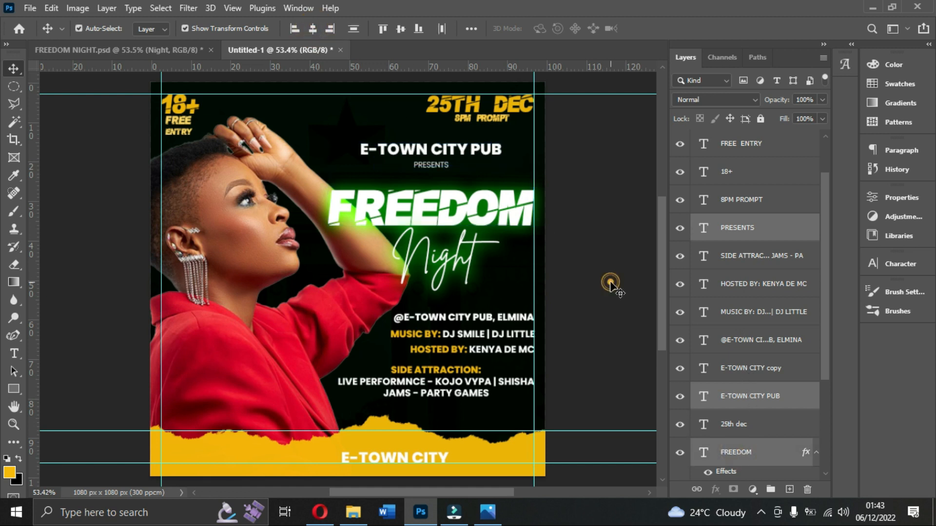
Replace the copied E-TOWN CITY text on the yellow torn strip with FOR MORE INFO, checking the wording against the reference flyer.
{"action": "scroll", "coordinate": [487, 341], "scroll_direction": "down", "scroll_amount": 2}
{"action": "left_click_drag", "start_coordinate": [420, 415], "coordinate": [430, 411]}
{"action": "double_click", "coordinate": [431, 411]}
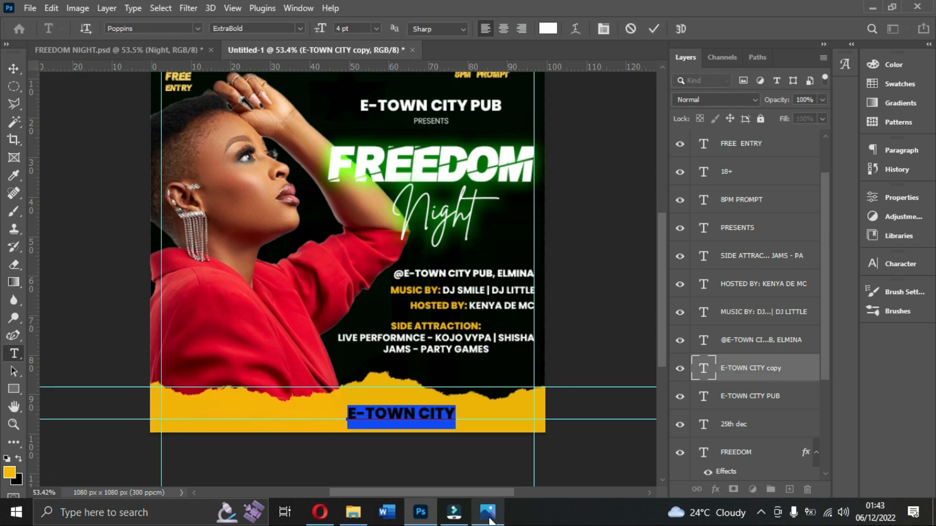
{"action": "left_click", "coordinate": [488, 513]}
{"action": "left_click", "coordinate": [487, 512]}
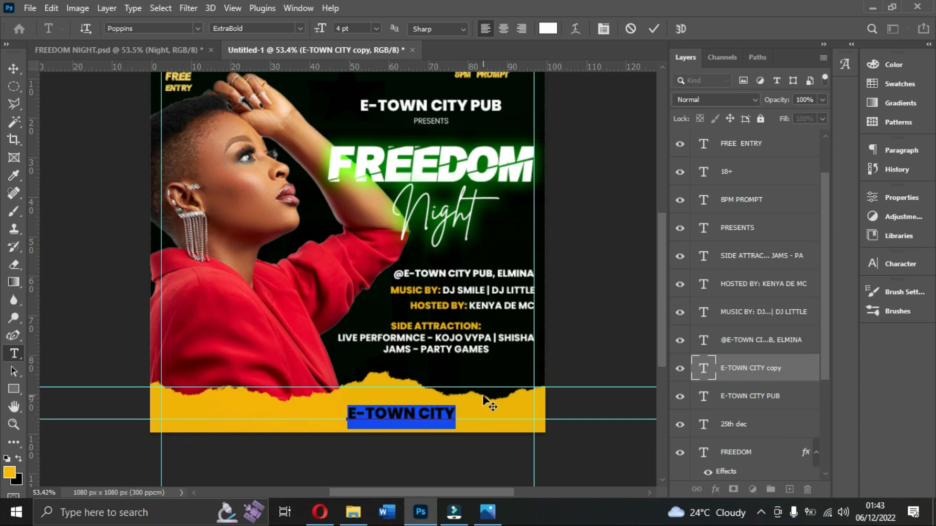
{"action": "type", "text": "FOR"}
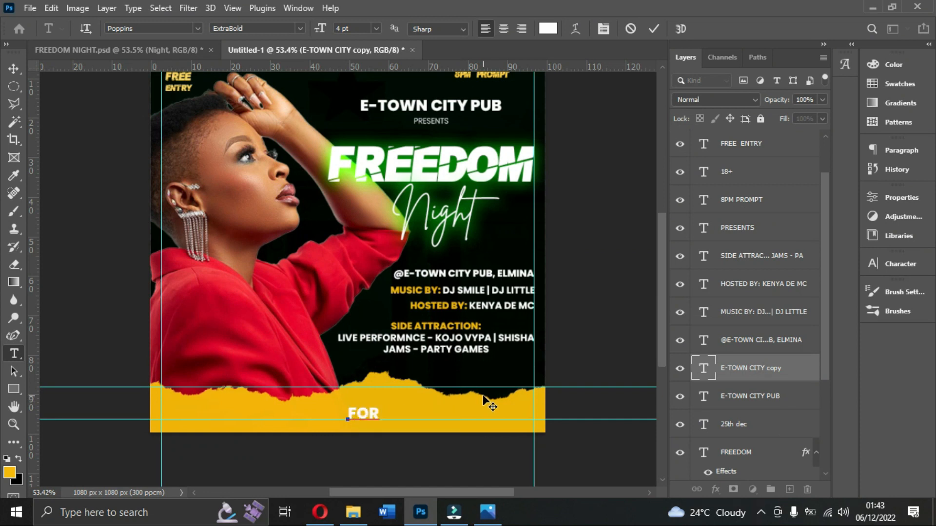
{"action": "type", "text": " MORE INF"}
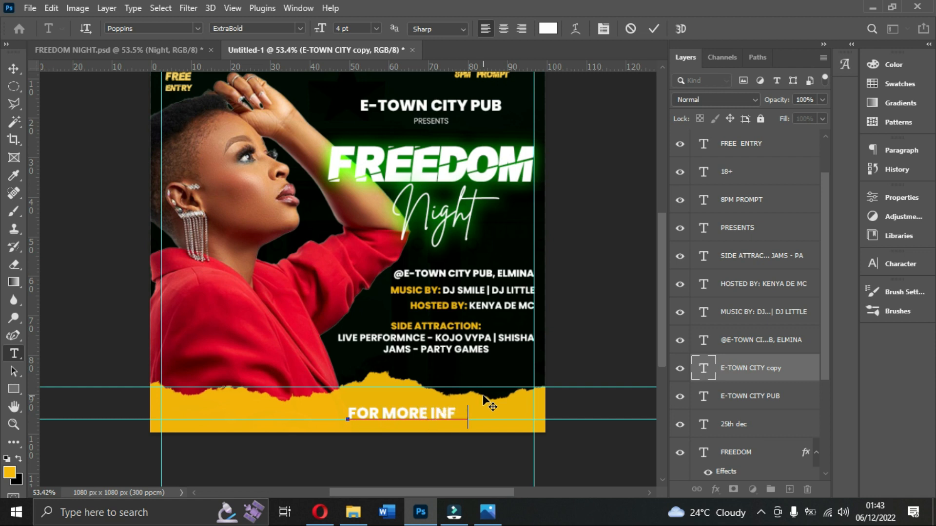
Complete the contact heading with a colon and add the two contact phone numbers below it, separated by a vertical bar.
{"action": "type", "text": ": "}
{"action": "type", "text": " |"}
{"action": "type", "text": " 02546"}
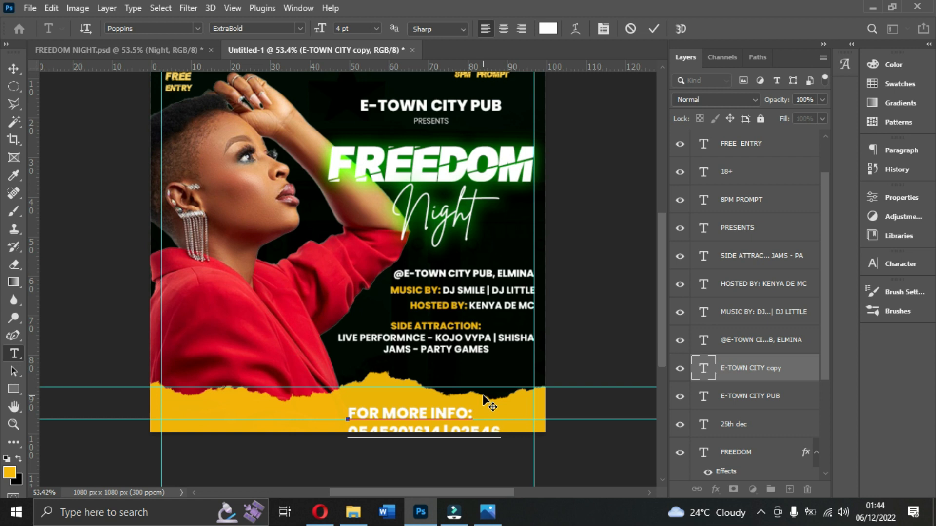
{"action": "key", "text": "BackSpace"}
{"action": "key", "text": "BackSpace"}
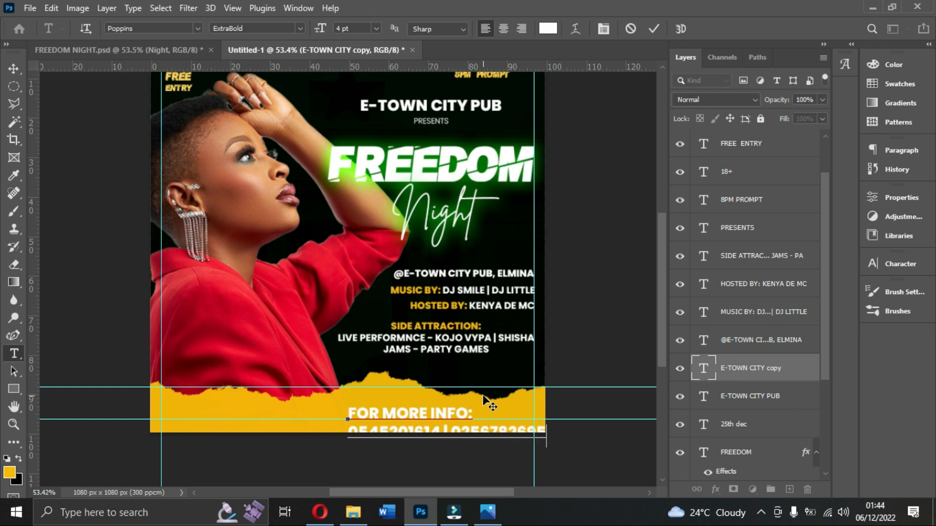
Check the reference flyer's contact line and extend the heading to read FOR MORE INFO OR SPONSORSHIP:.
{"action": "left_click", "coordinate": [494, 511]}
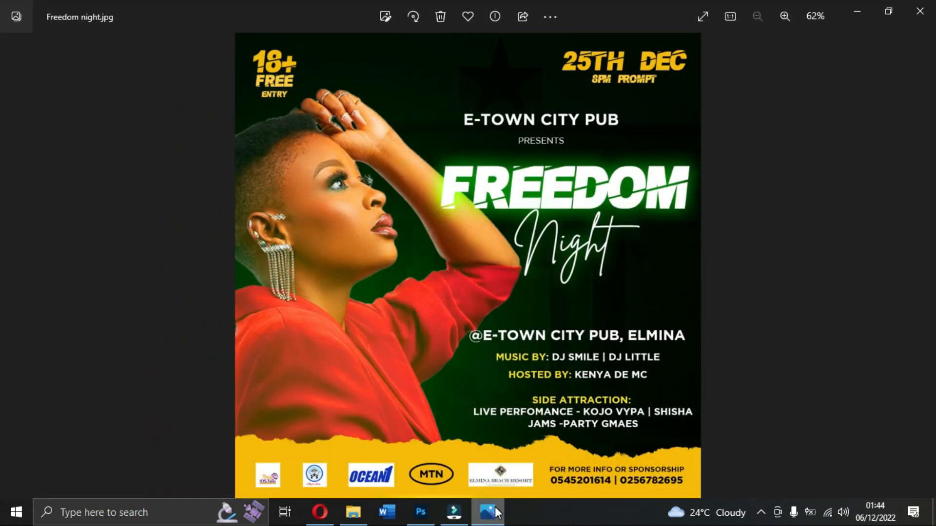
{"action": "left_click", "coordinate": [497, 512]}
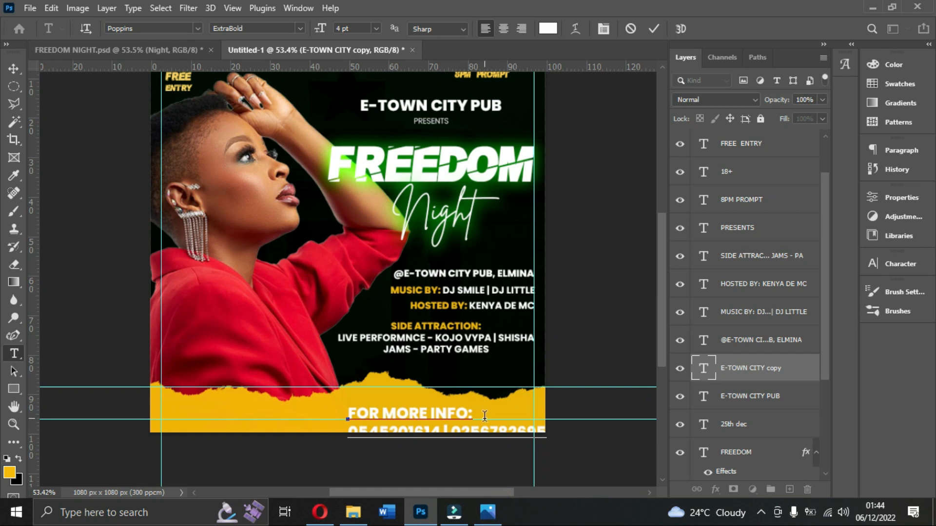
{"action": "type", "text": "OR SPOM"}
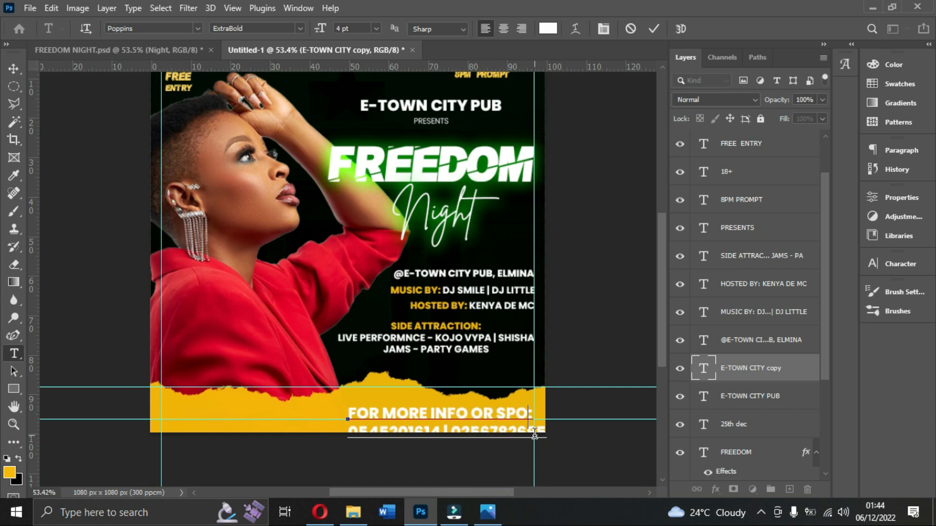
{"action": "key", "text": "BackSpace"}
{"action": "type", "text": "NS"}
{"action": "key", "text": "BackSpace"}
{"action": "key", "text": "BackSpace"}
{"action": "type", "text": "NSOR"}
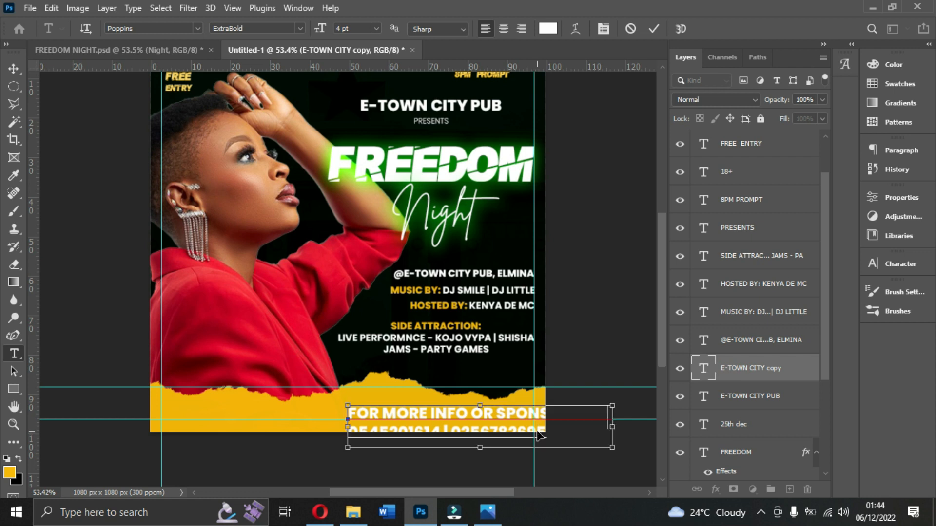
Center the paragraph alignment of both contact lines, commit the text and move it fully onto the yellow strip.
{"action": "key", "text": "ctrl+a"}
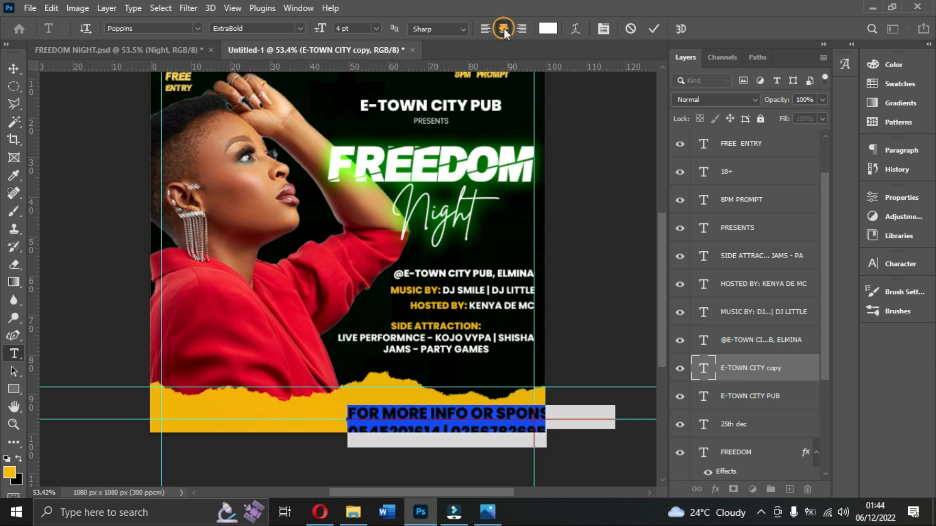
{"action": "left_click", "coordinate": [502, 28]}
{"action": "left_click", "coordinate": [654, 28]}
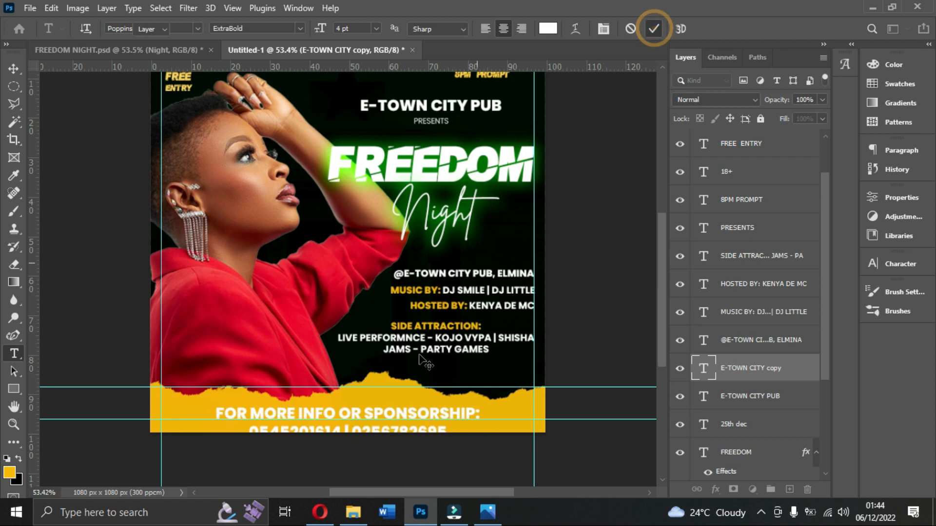
{"action": "key", "text": "v"}
{"action": "left_click_drag", "start_coordinate": [409, 415], "coordinate": [542, 416]}
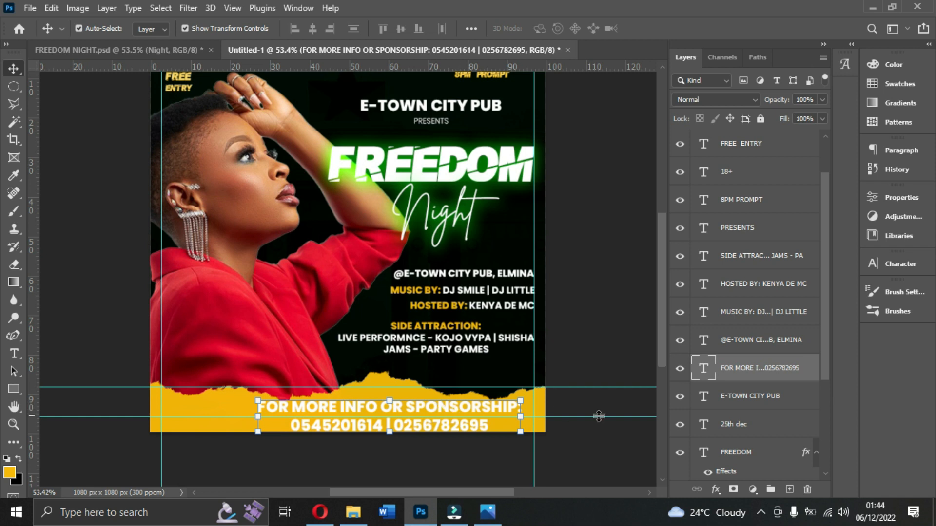
Set the contact text's font style to Bold and its size to 2 pt.
{"action": "left_click", "coordinate": [905, 267]}
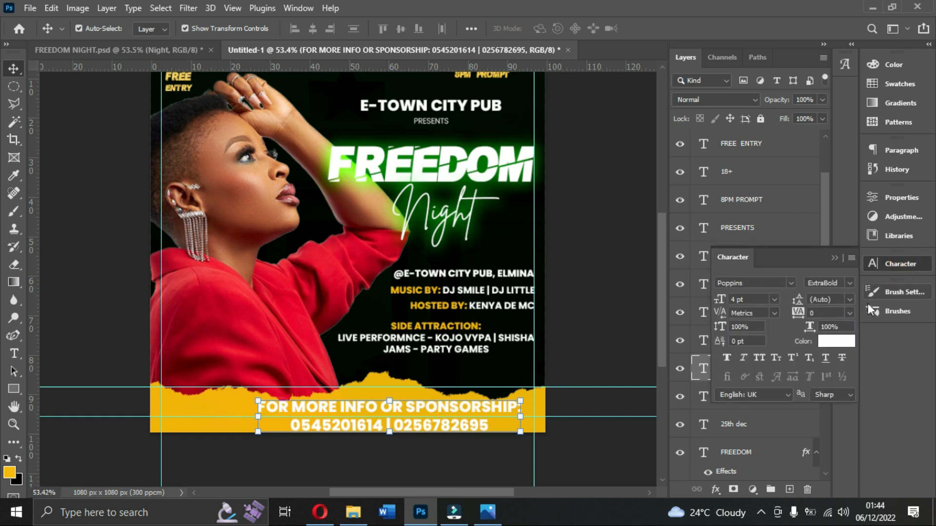
{"action": "left_click", "coordinate": [850, 282]}
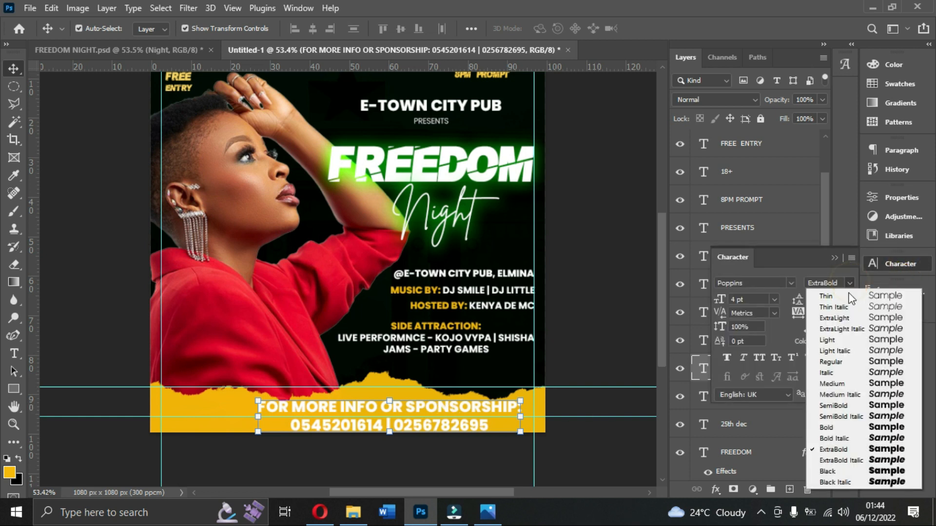
{"action": "left_click", "coordinate": [829, 425]}
{"action": "left_click", "coordinate": [770, 304]}
{"action": "type", "text": "2"}
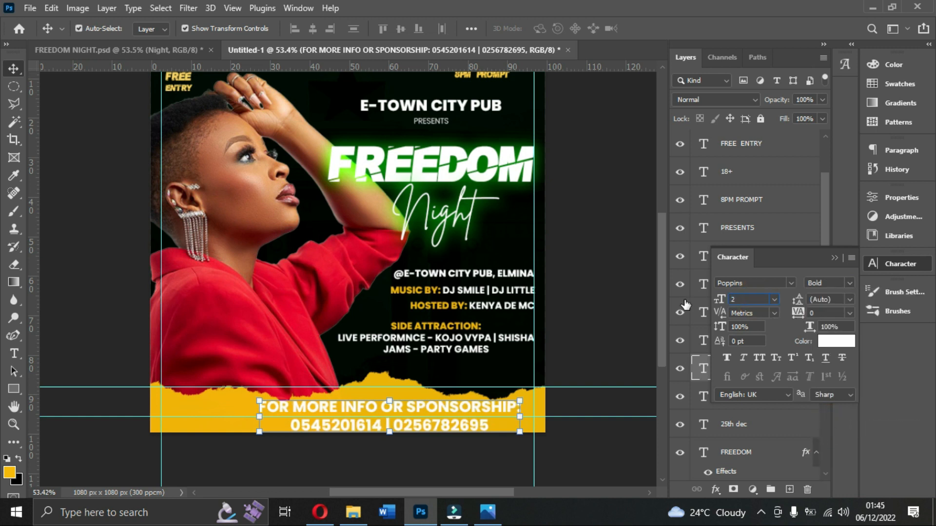
{"action": "key", "text": "Return"}
Move the contact text to the right end of the yellow strip, nudging its right edge onto the vertical margin guide.
{"action": "left_click_drag", "start_coordinate": [442, 410], "coordinate": [560, 423]}
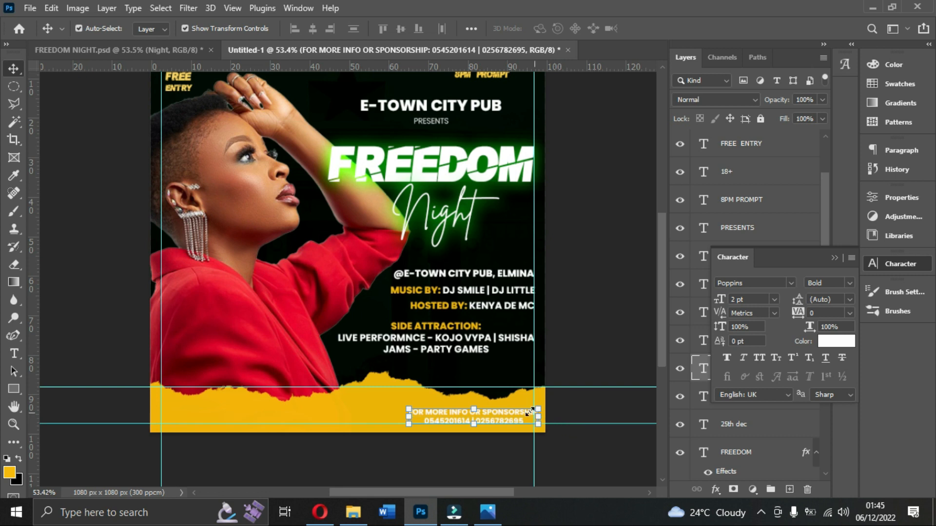
{"action": "key", "text": "Left"}
{"action": "key", "text": "Left"}
{"action": "key", "text": "Left"}
{"action": "key", "text": "Left"}
{"action": "key", "text": "Left"}
{"action": "key", "text": "Left"}
{"action": "key", "text": "Left"}
{"action": "key", "text": "Left"}
{"action": "key", "text": "Left"}
{"action": "key", "text": "Left"}
{"action": "key", "text": "Left"}
{"action": "key", "text": "Left"}
{"action": "key", "text": "Left"}
{"action": "key", "text": "Left"}
{"action": "key", "text": "Up"}
{"action": "key", "text": "Up"}
{"action": "key", "text": "Up"}
{"action": "key", "text": "Up"}
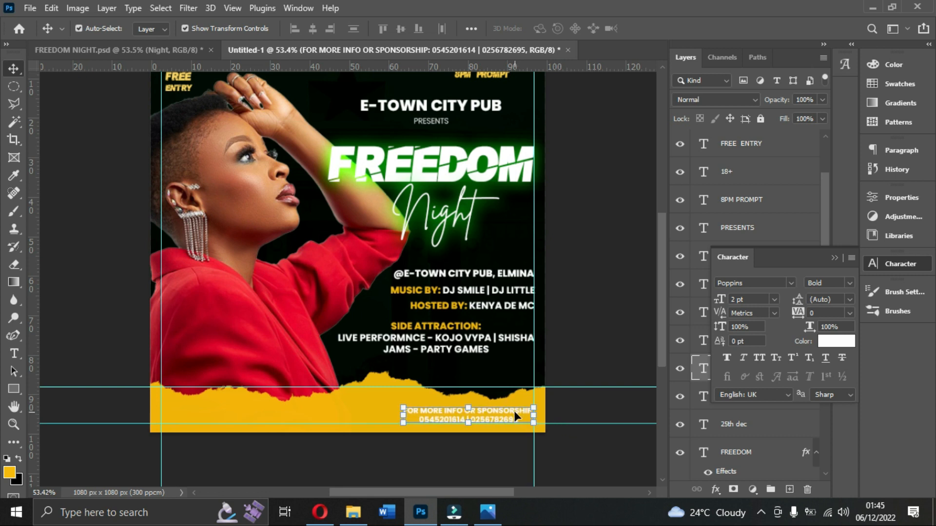
Change the contact text's color to black (#000000).
{"action": "left_click", "coordinate": [837, 340]}
{"action": "left_click_drag", "start_coordinate": [677, 268], "coordinate": [733, 361]}
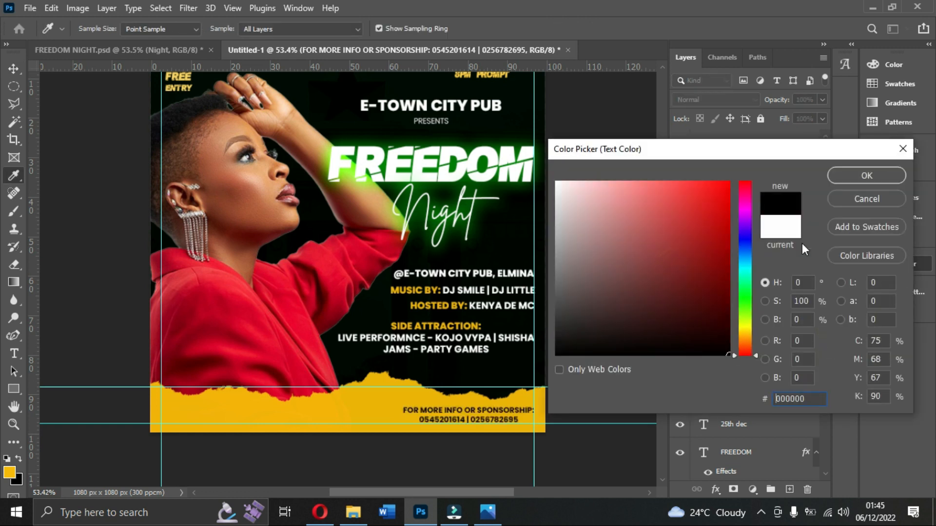
{"action": "left_click", "coordinate": [844, 176]}
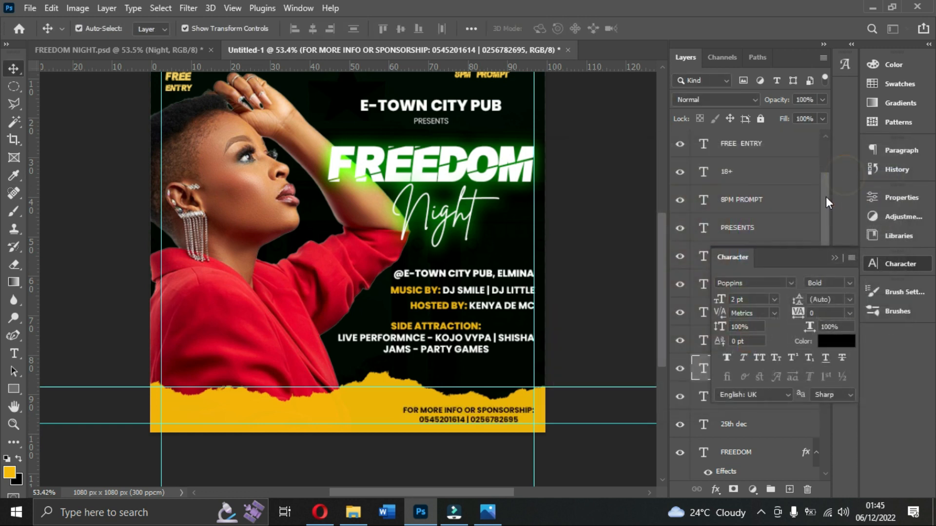
Select the phone number line in the contact text and enlarge it to 2.5 pt after trying 3 pt.
{"action": "double_click", "coordinate": [506, 418]}
{"action": "left_click_drag", "start_coordinate": [518, 419], "coordinate": [400, 414]}
{"action": "left_click", "coordinate": [746, 300]}
{"action": "type", "text": "3"}
{"action": "key", "text": "Return"}
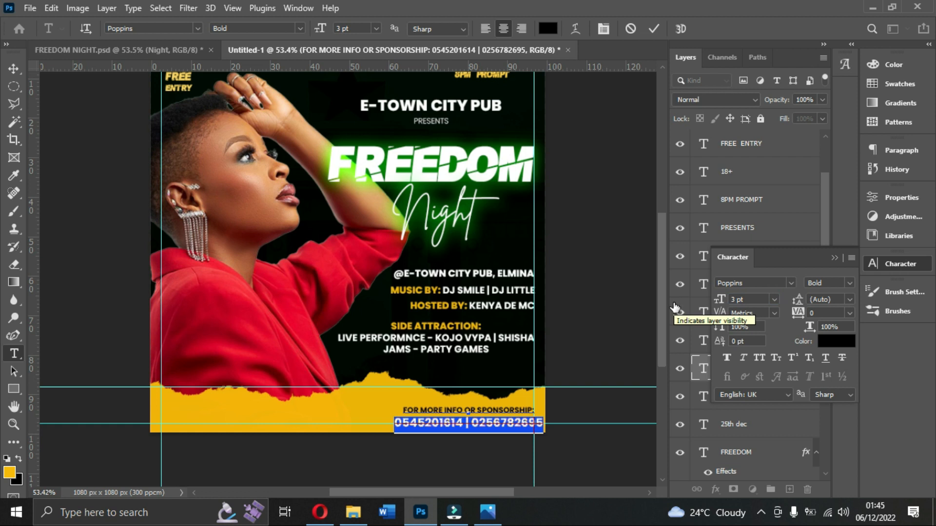
{"action": "left_click", "coordinate": [750, 299]}
{"action": "type", "text": "2.5"}
{"action": "key", "text": "Return"}
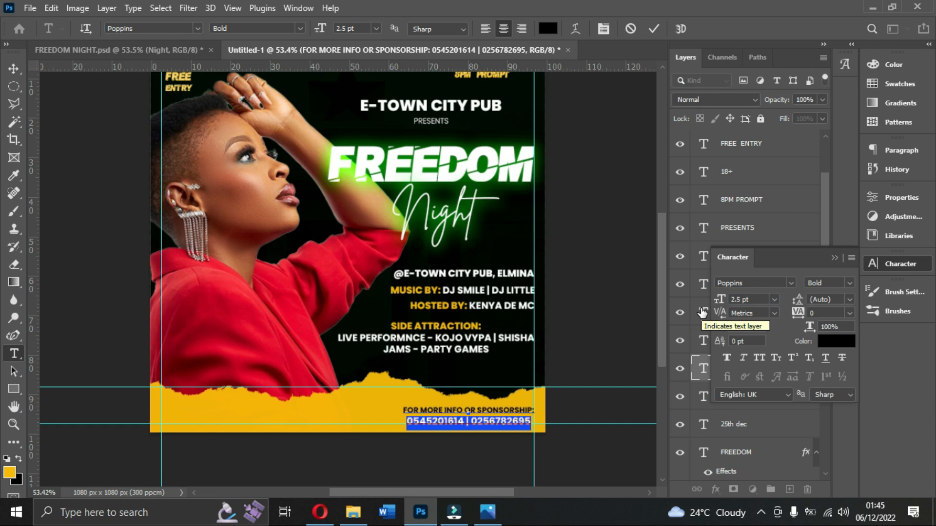
Set the phone number line's font style to ExtraBold after trying Bold Italic, and commit the text.
{"action": "left_click", "coordinate": [849, 283]}
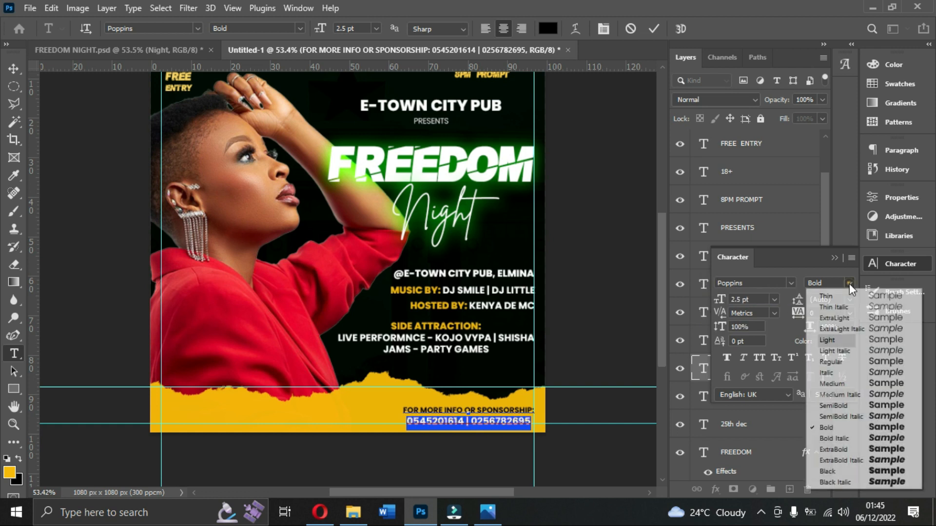
{"action": "left_click", "coordinate": [847, 440]}
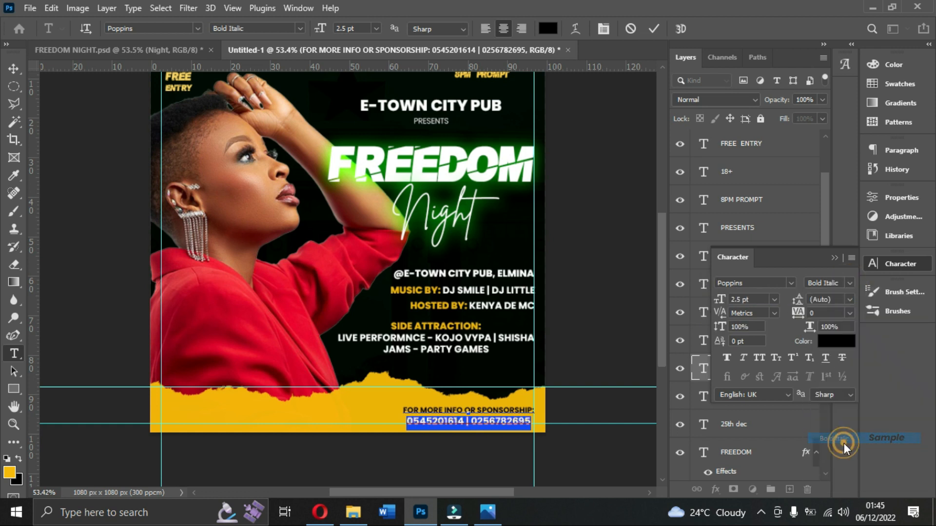
{"action": "left_click", "coordinate": [847, 283]}
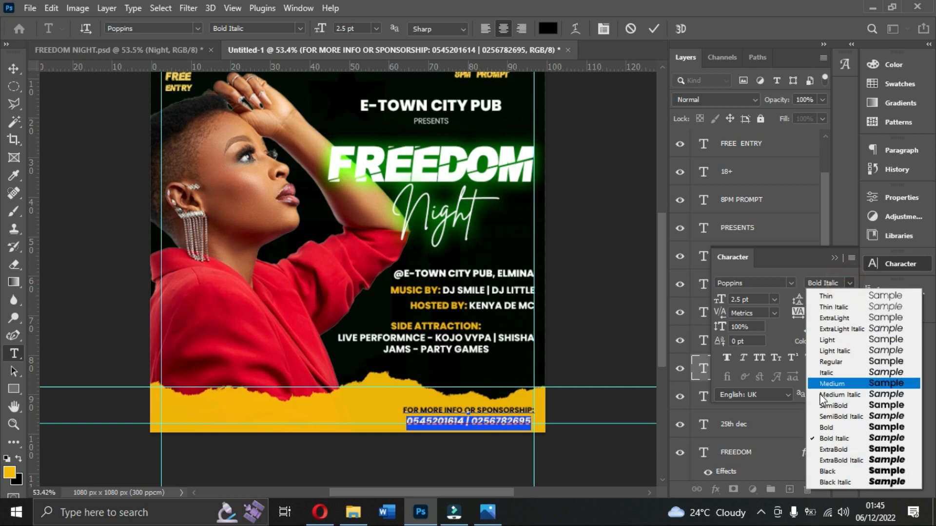
{"action": "left_click", "coordinate": [823, 450]}
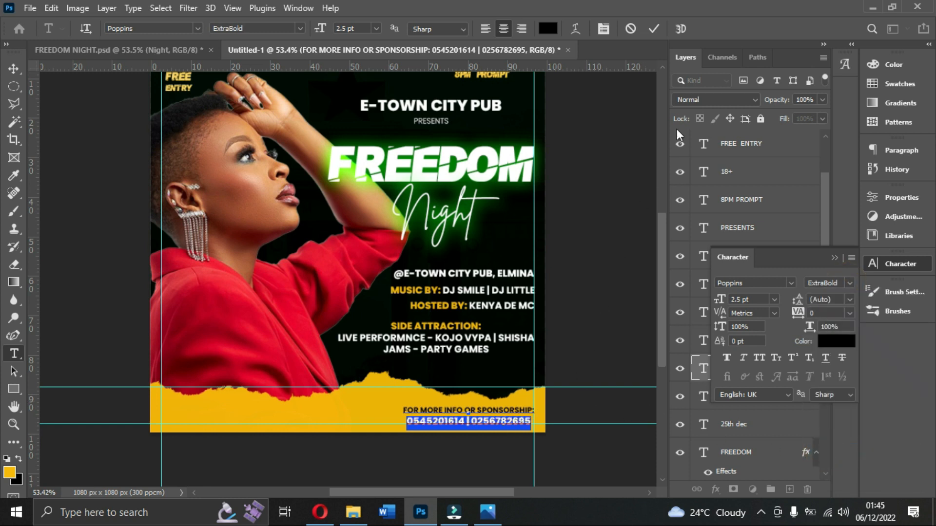
{"action": "left_click", "coordinate": [654, 28]}
Move the contact text block slightly upward on the yellow strip.
{"action": "key", "text": "v"}
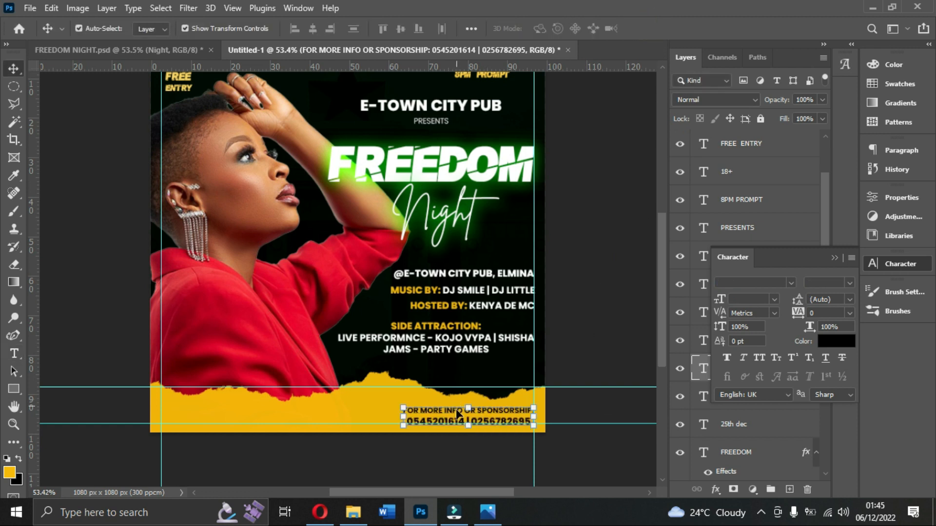
{"action": "left_click_drag", "start_coordinate": [502, 422], "coordinate": [504, 417]}
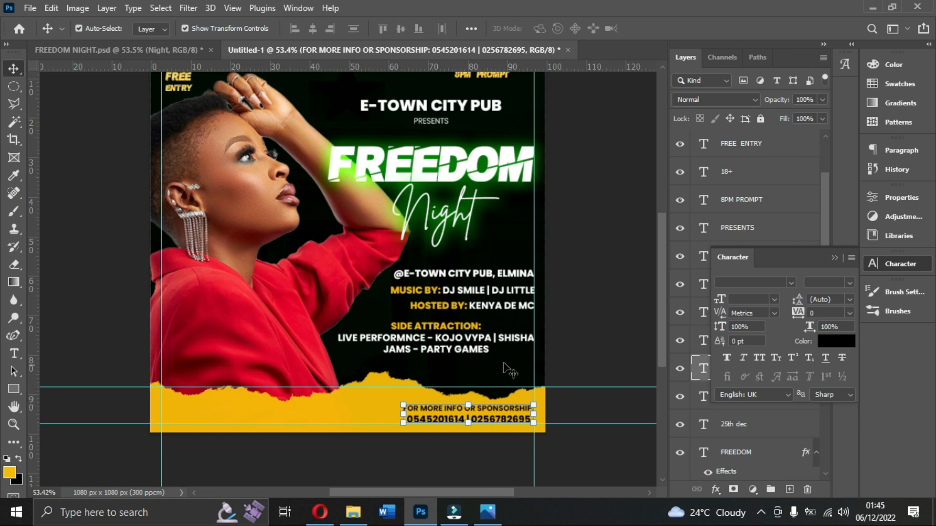
{"action": "scroll", "coordinate": [372, 404], "scroll_direction": "up", "scroll_amount": 3}
{"action": "scroll", "coordinate": [341, 428], "scroll_direction": "down", "scroll_amount": 2}
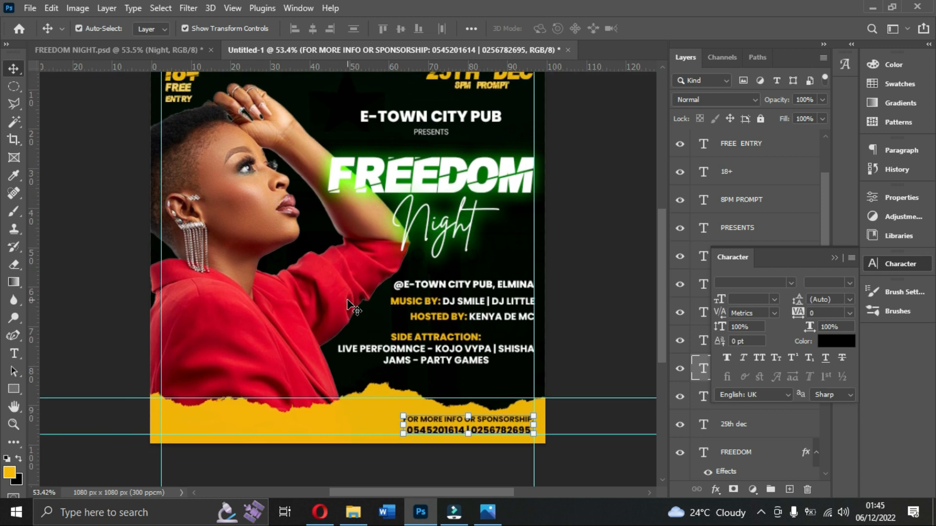
Switch to File Explorer and open the MY TALENTS folder on the D: drive.
{"action": "left_click", "coordinate": [352, 512]}
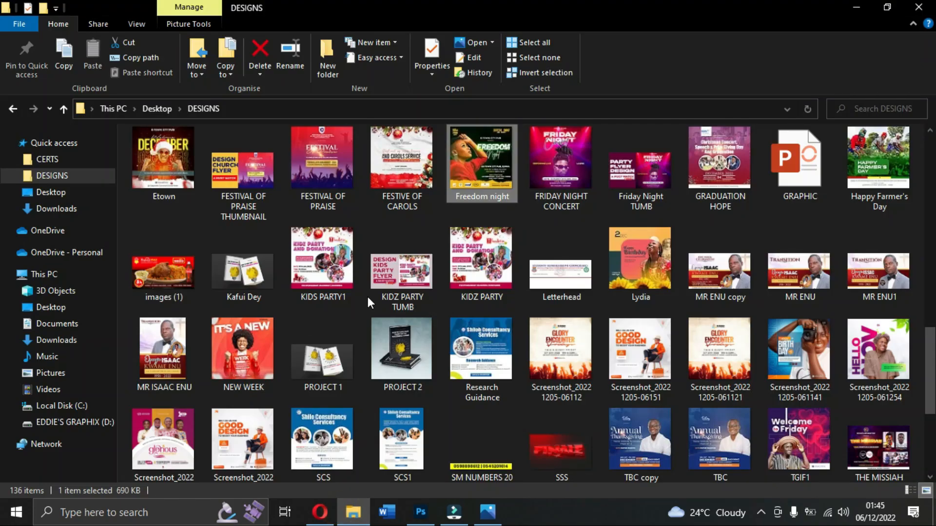
{"action": "scroll", "coordinate": [155, 294], "scroll_direction": "up", "scroll_amount": 7}
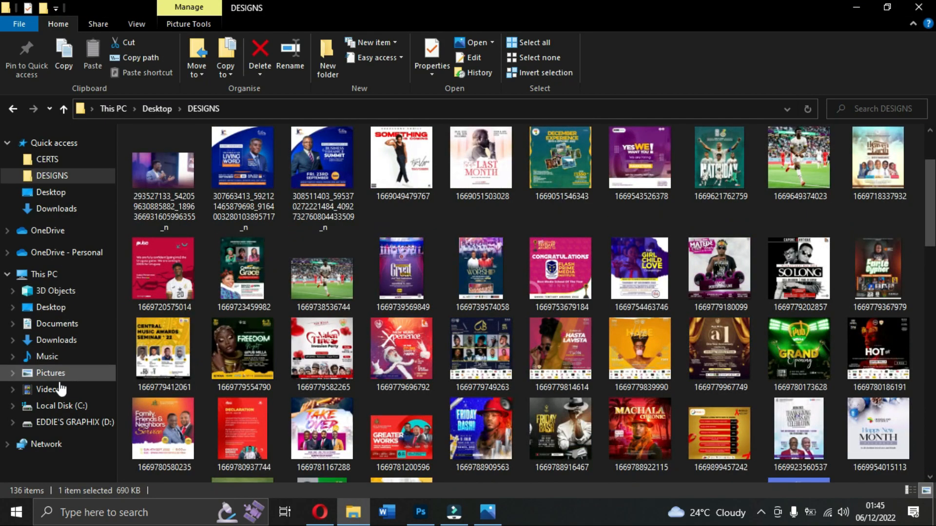
{"action": "left_click", "coordinate": [64, 422]}
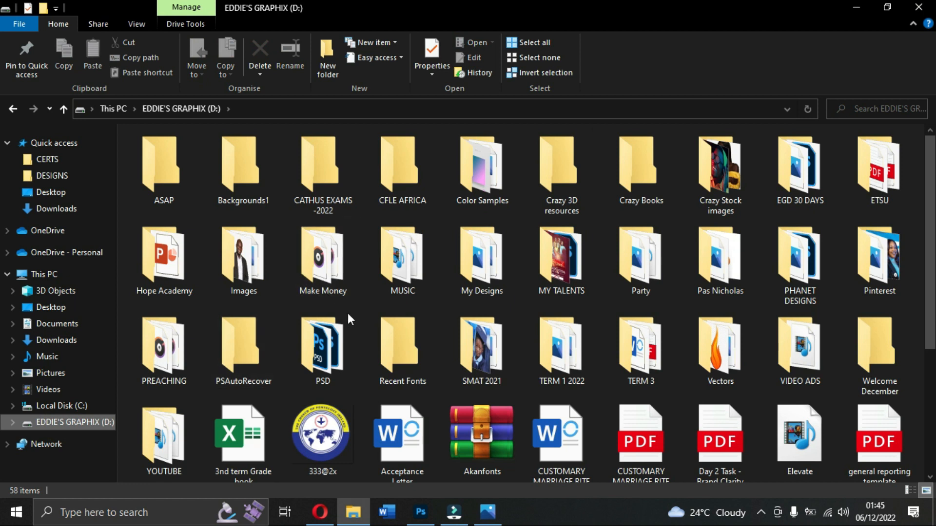
{"action": "left_click", "coordinate": [554, 277]}
{"action": "double_click", "coordinate": [554, 276]}
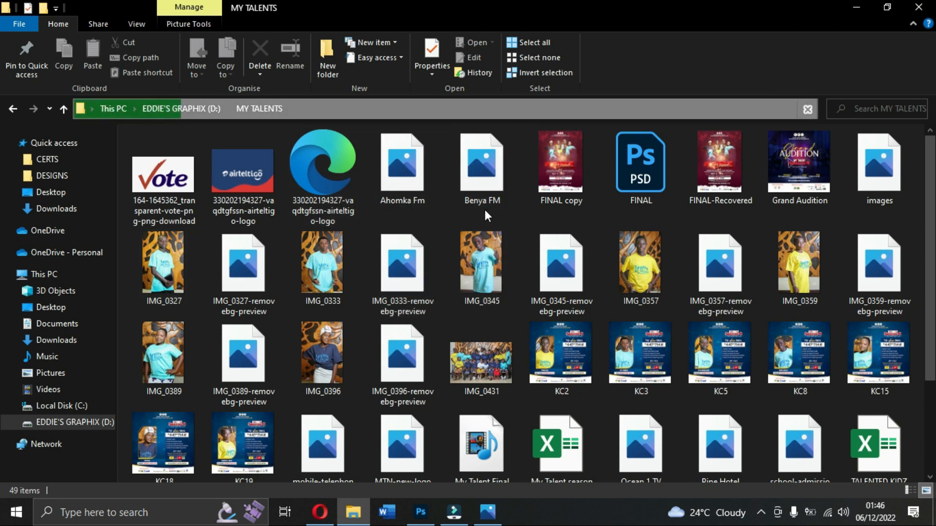
Place the Ahomka Fm logo in the flyer, scaled down to sit beside the contact text on the yellow strip.
{"action": "left_click", "coordinate": [402, 185]}
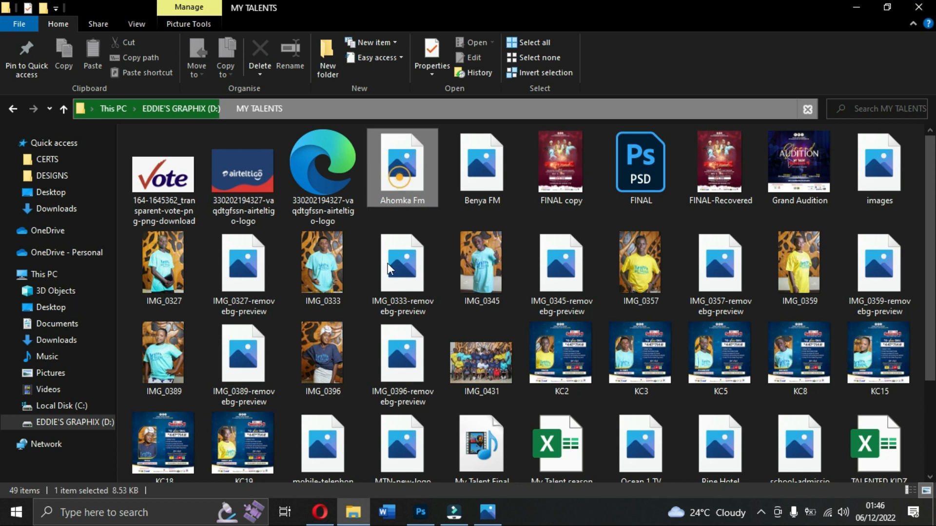
{"action": "left_click_drag", "start_coordinate": [429, 381], "coordinate": [439, 453]}
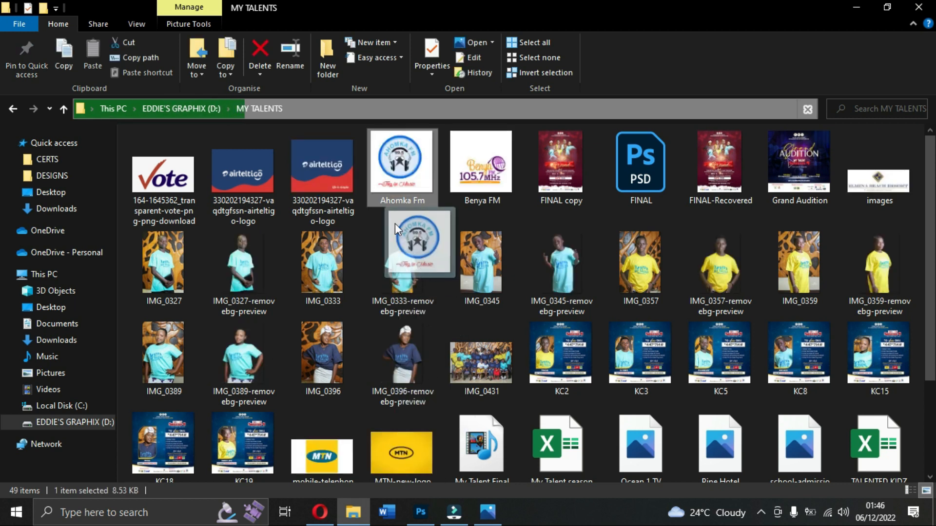
{"action": "left_click_drag", "start_coordinate": [444, 231], "coordinate": [315, 438]}
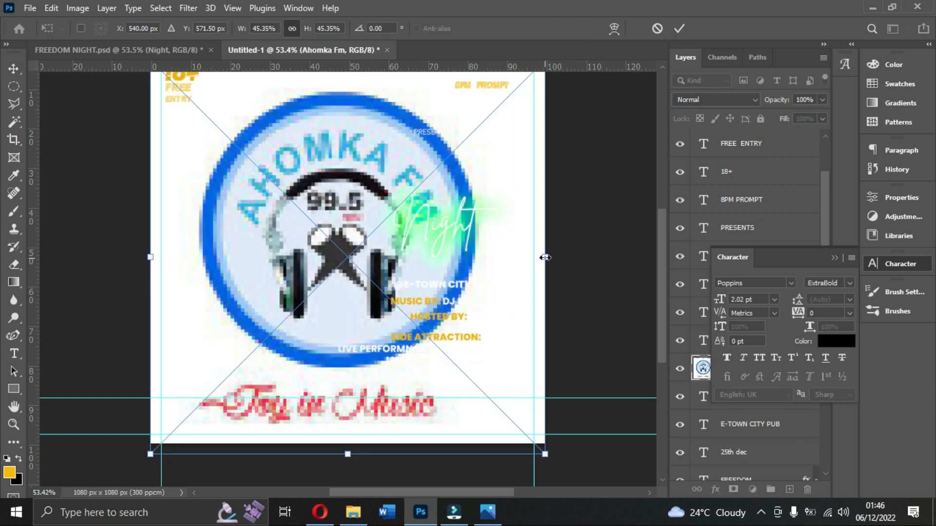
{"action": "left_click_drag", "start_coordinate": [545, 257], "coordinate": [361, 421]}
{"action": "key", "text": "Return"}
Place the Benya FM logo at about 3.37% scale on the yellow strip, left of the Ahomka Fm logo.
{"action": "left_click", "coordinate": [424, 516]}
{"action": "left_click_drag", "start_coordinate": [482, 166], "coordinate": [323, 414]}
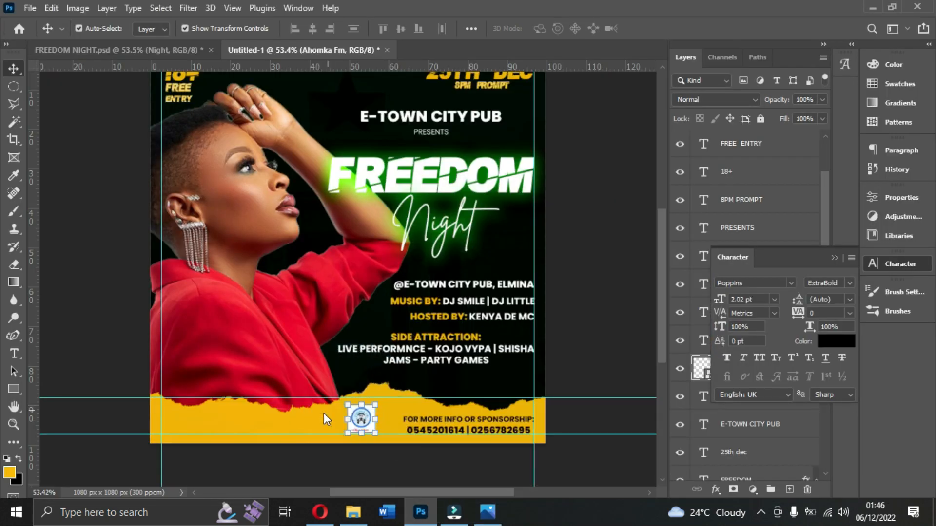
{"action": "left_click_drag", "start_coordinate": [545, 255], "coordinate": [319, 398]}
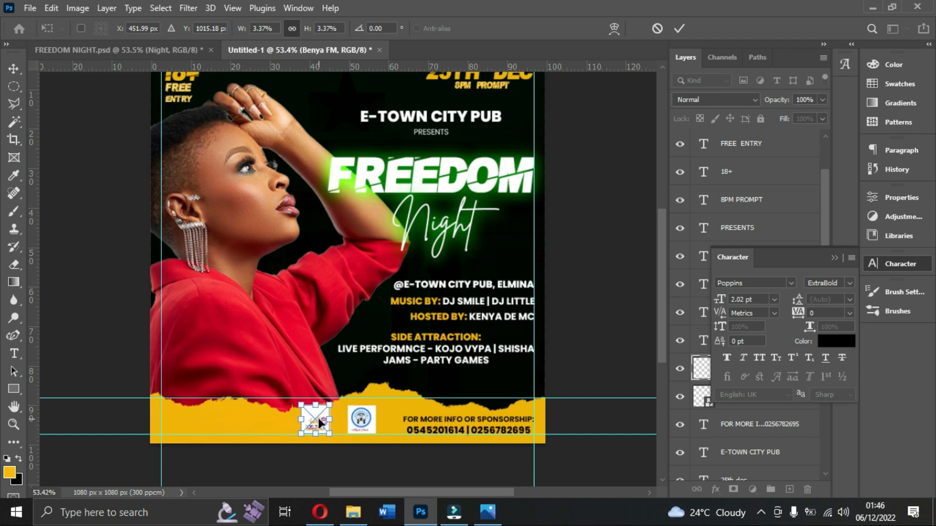
{"action": "key", "text": "Return"}
Place the MTN-new-logo image from the MY TALENTS folder, scaled down at the left end of the yellow strip.
{"action": "left_click", "coordinate": [353, 512]}
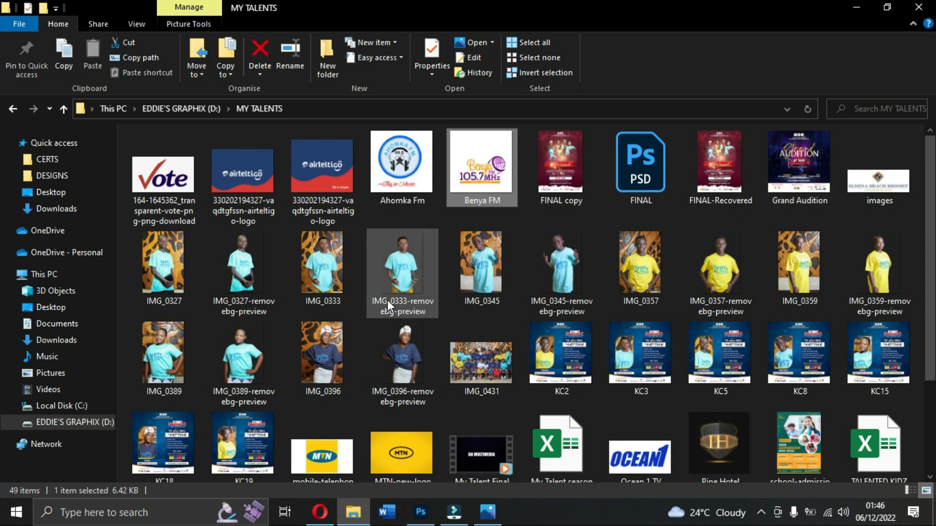
{"action": "scroll", "coordinate": [334, 297], "scroll_direction": "down", "scroll_amount": 3}
{"action": "left_click", "coordinate": [402, 323]}
{"action": "left_click_drag", "start_coordinate": [406, 458], "coordinate": [293, 429]}
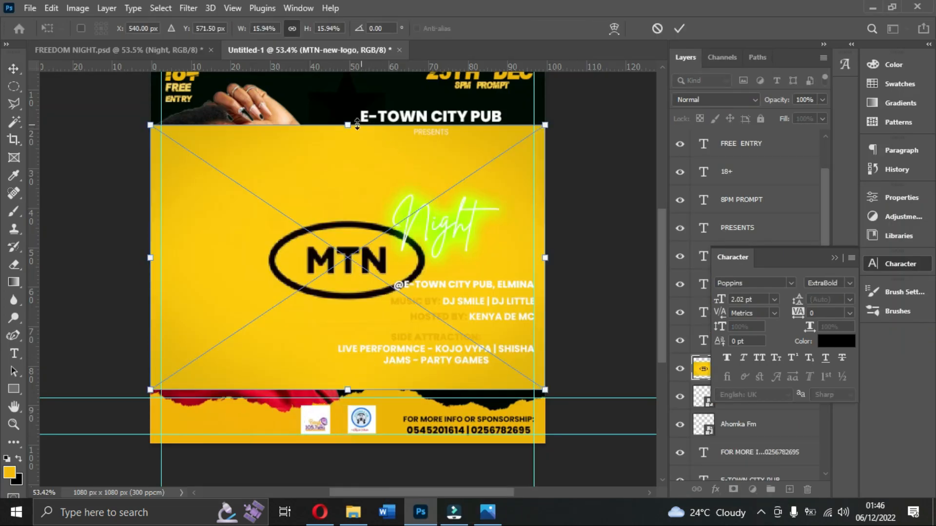
{"action": "left_click_drag", "start_coordinate": [348, 124], "coordinate": [194, 420]}
{"action": "key", "text": "Return"}
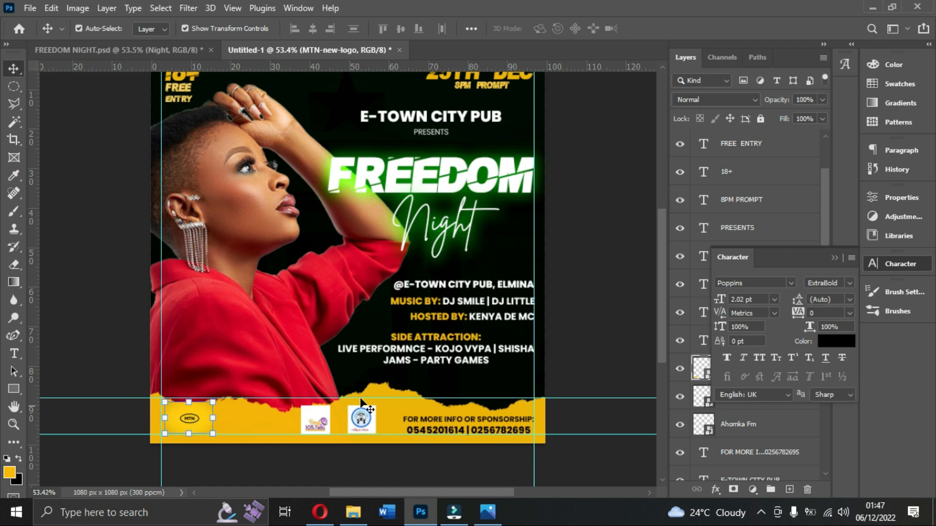
Rasterize the MTN logo layer and remove its yellow background with the Magic Wand tool.
{"action": "left_click", "coordinate": [833, 259]}
{"action": "right_click", "coordinate": [729, 367]}
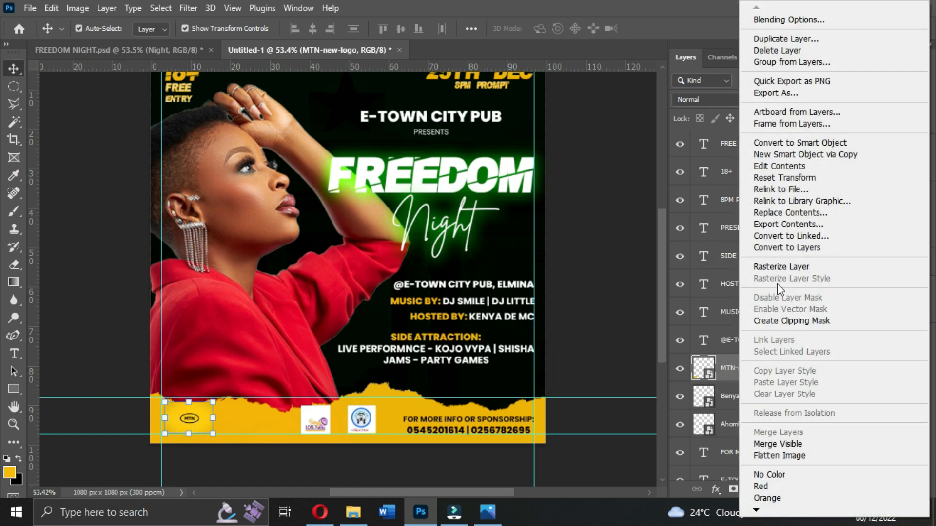
{"action": "left_click", "coordinate": [775, 267]}
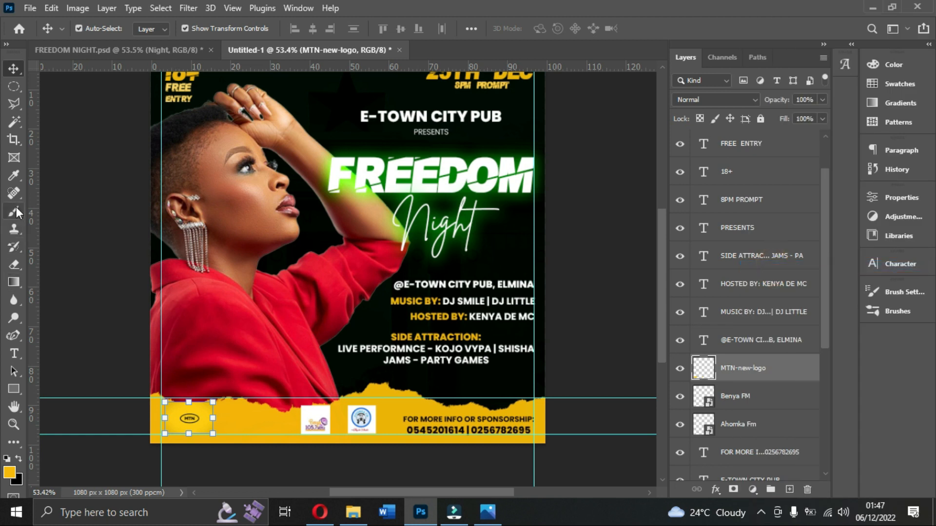
{"action": "left_click", "coordinate": [13, 174]}
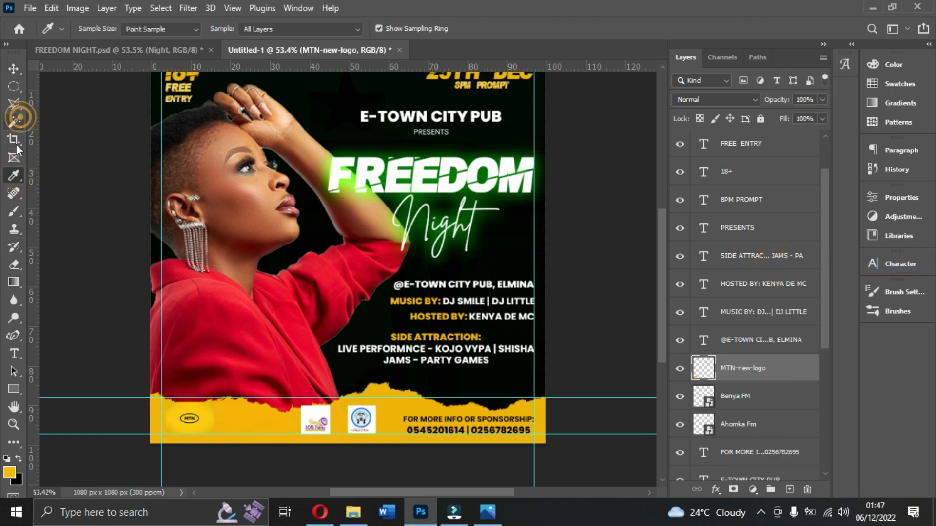
{"action": "right_click", "coordinate": [14, 121]}
{"action": "left_click", "coordinate": [59, 146]}
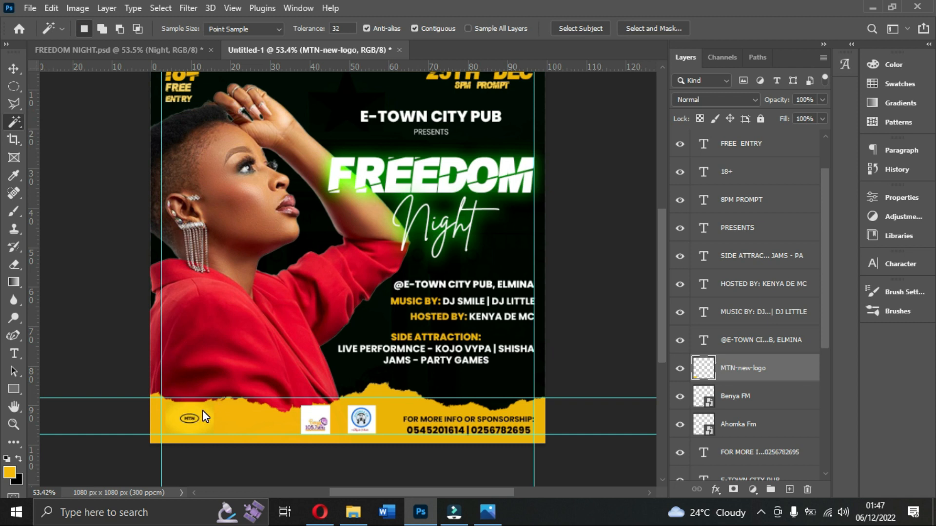
{"action": "left_click", "coordinate": [204, 420]}
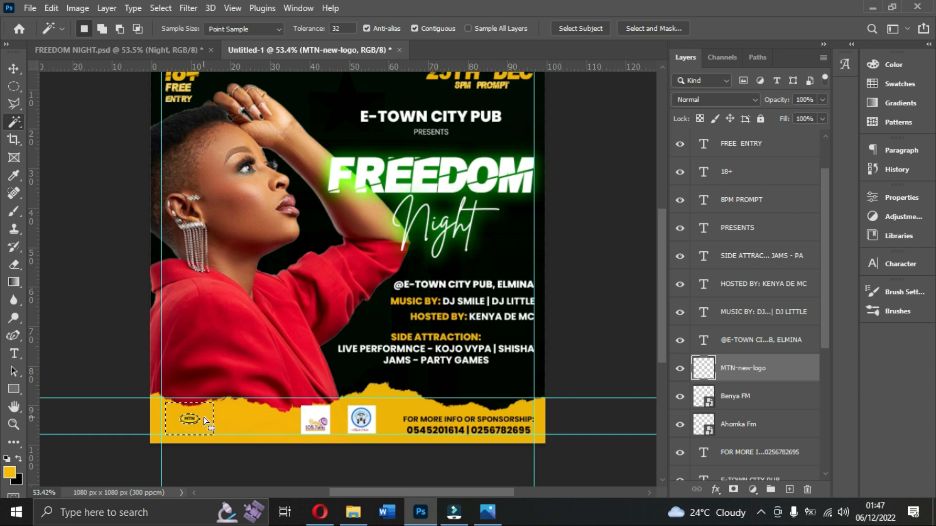
Enlarge the MTN logo to about 183% and move it just left of the Benya FM logo.
{"action": "left_click", "coordinate": [15, 71]}
{"action": "left_click_drag", "start_coordinate": [202, 427], "coordinate": [271, 422]}
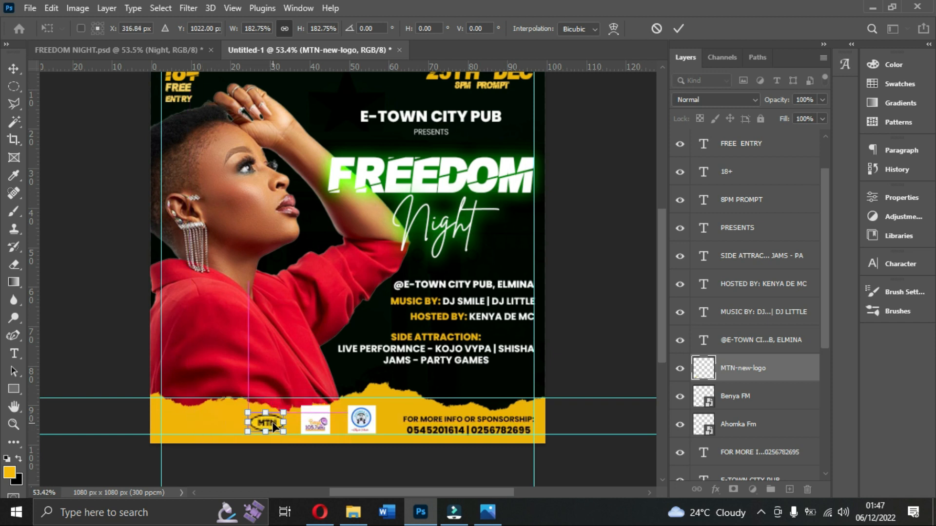
{"action": "key", "text": "Return"}
Place the Ocean 1 TV logo from the MY TALENTS folder, scaled down at the left end of the yellow strip.
{"action": "left_click", "coordinate": [353, 512]}
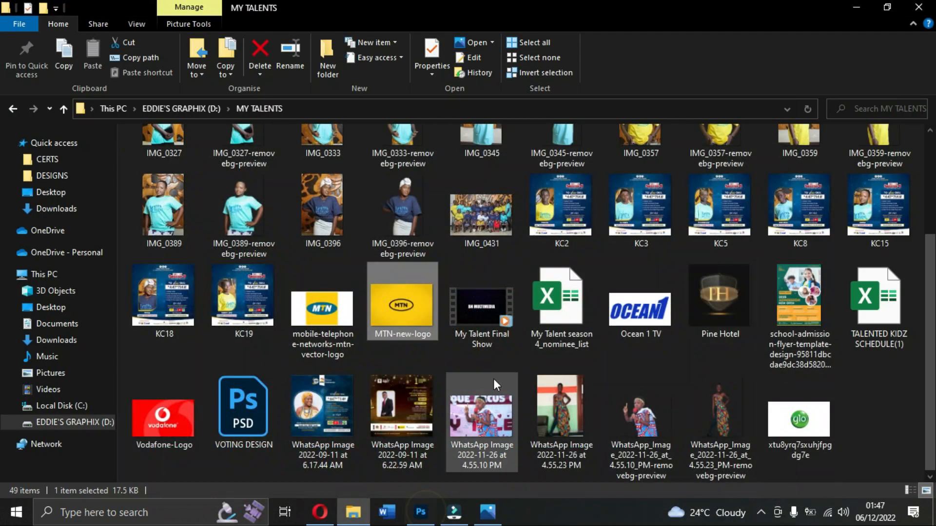
{"action": "left_click", "coordinate": [627, 311]}
{"action": "left_click_drag", "start_coordinate": [626, 311], "coordinate": [198, 428]}
{"action": "left_click_drag", "start_coordinate": [349, 153], "coordinate": [186, 428]}
{"action": "key", "text": "Return"}
Shift the MTN logo slightly left and shrink the Benya FM and Ahomka Fm logos a little.
{"action": "left_click_drag", "start_coordinate": [258, 423], "coordinate": [316, 425]}
{"action": "key", "text": "Return"}
{"action": "left_click", "coordinate": [314, 420]}
{"action": "key", "text": "Return"}
{"action": "left_click", "coordinate": [358, 427]}
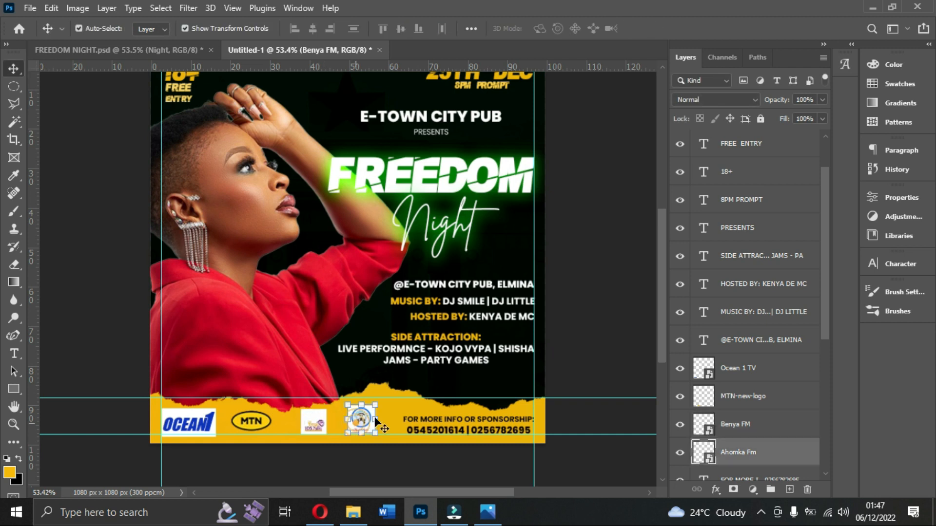
{"action": "left_click_drag", "start_coordinate": [375, 406], "coordinate": [370, 409]}
{"action": "key", "text": "Return"}
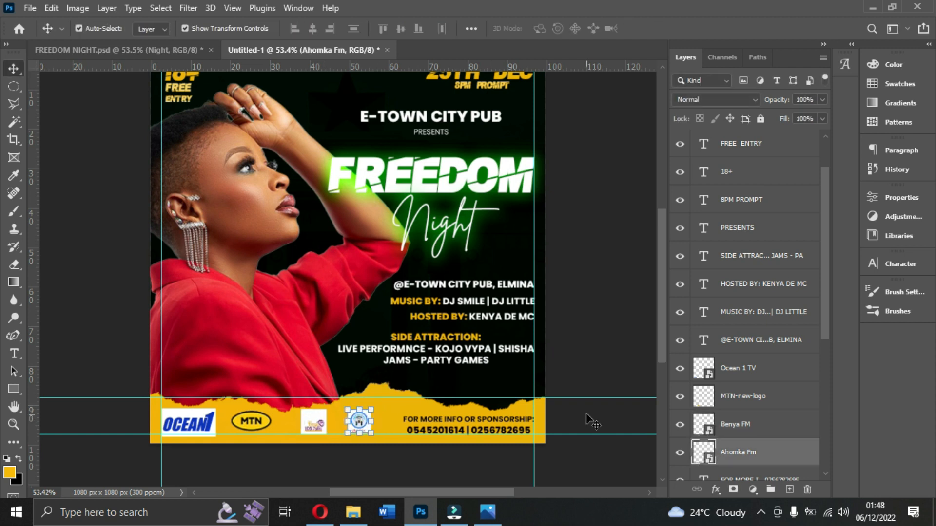
Nudge the Ahomka Fm, MTN and Ocean 1 TV logos to the right and slightly shrink the Ocean 1 TV logo.
{"action": "left_click_drag", "start_coordinate": [364, 427], "coordinate": [369, 427]}
{"action": "left_click", "coordinate": [313, 422]}
{"action": "left_click_drag", "start_coordinate": [249, 421], "coordinate": [257, 423]}
{"action": "mouse_move", "coordinate": [189, 416]}
{"action": "left_mouse_down"}
{"action": "mouse_move", "coordinate": [218, 437]}
{"action": "mouse_move", "coordinate": [199, 425]}
{"action": "left_mouse_up"}
{"action": "key", "text": "Return"}
Select the woman's photo layer and compare the flyer with the Freedom night.jpg reference.
{"action": "scroll", "coordinate": [584, 354], "scroll_direction": "up", "scroll_amount": 2}
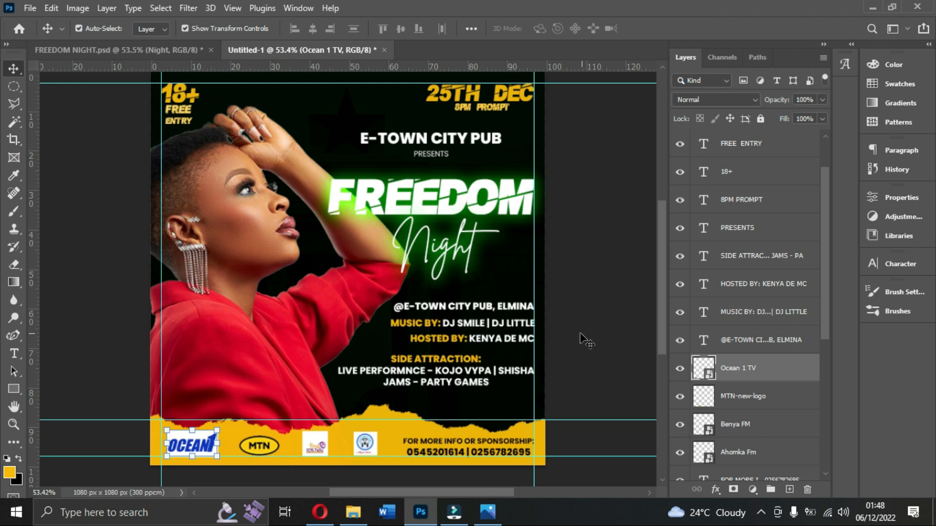
{"action": "left_click", "coordinate": [616, 354]}
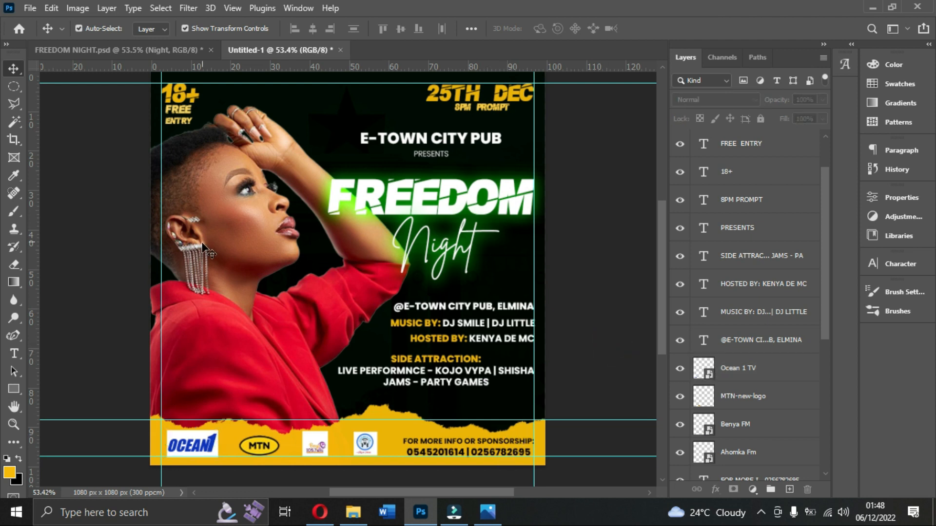
{"action": "left_click", "coordinate": [209, 272]}
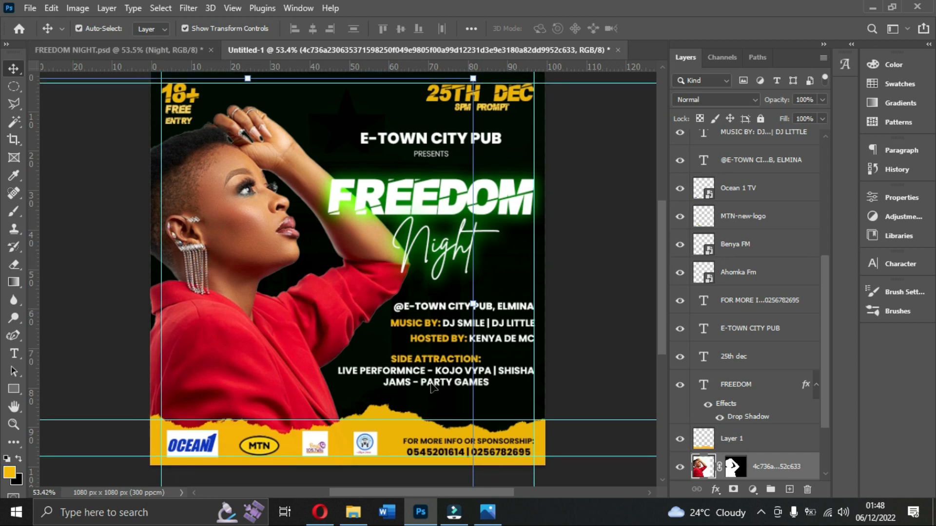
{"action": "left_click", "coordinate": [487, 511]}
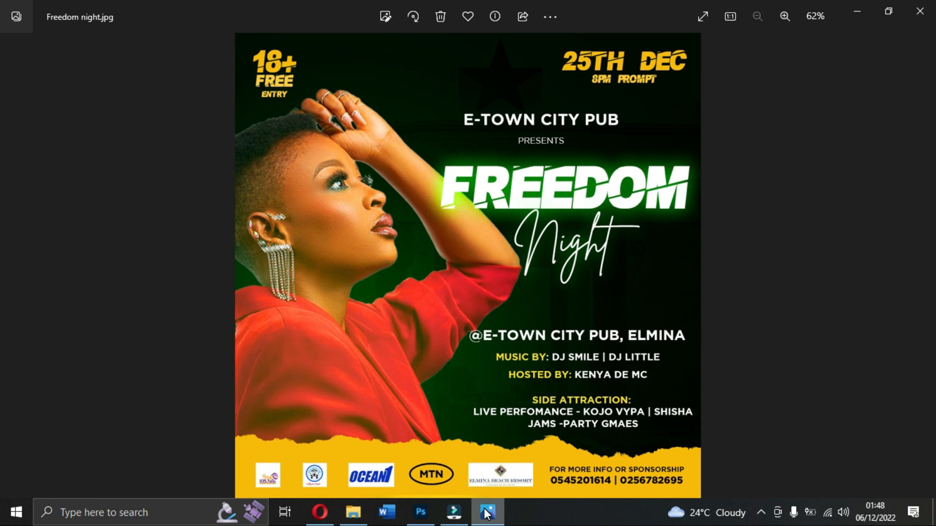
{"action": "left_click", "coordinate": [487, 511]}
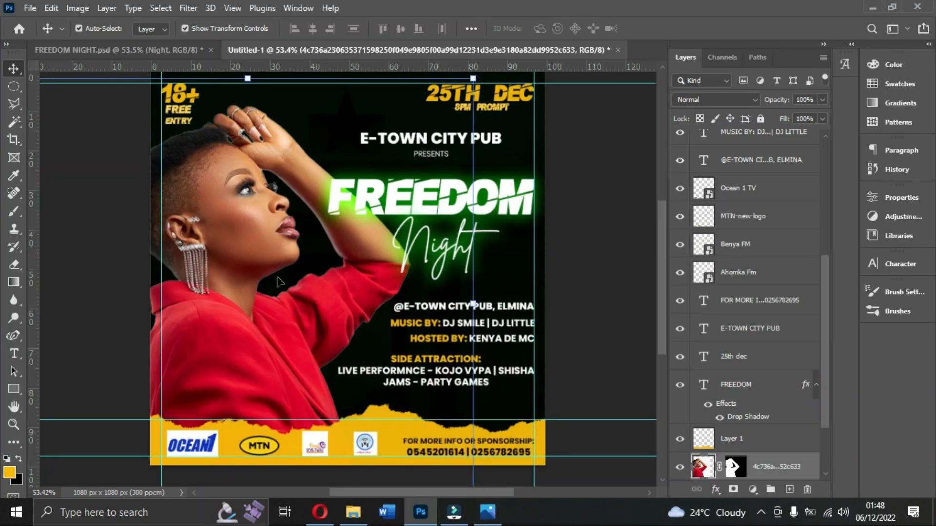
{"action": "left_click", "coordinate": [227, 234]}
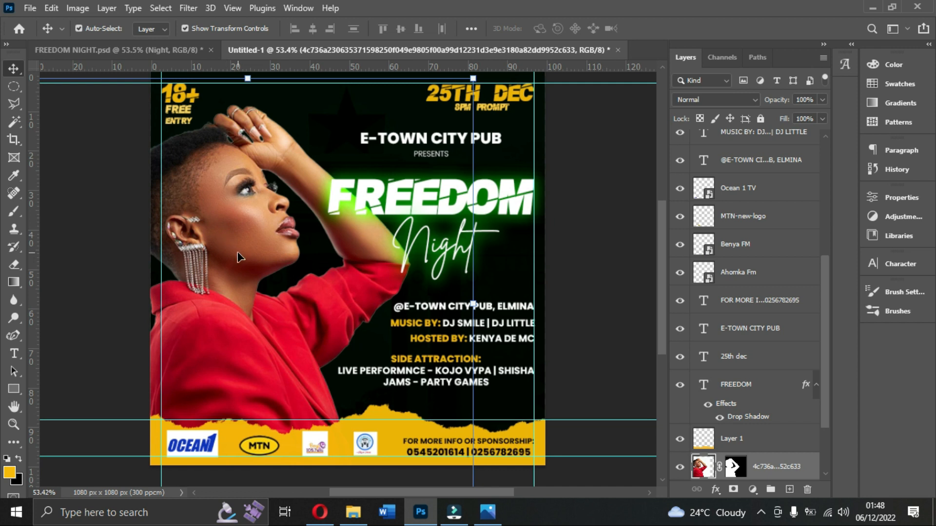
Add a new empty layer directly above the woman's photo layer.
{"action": "scroll", "coordinate": [394, 334], "scroll_direction": "down", "scroll_amount": 3}
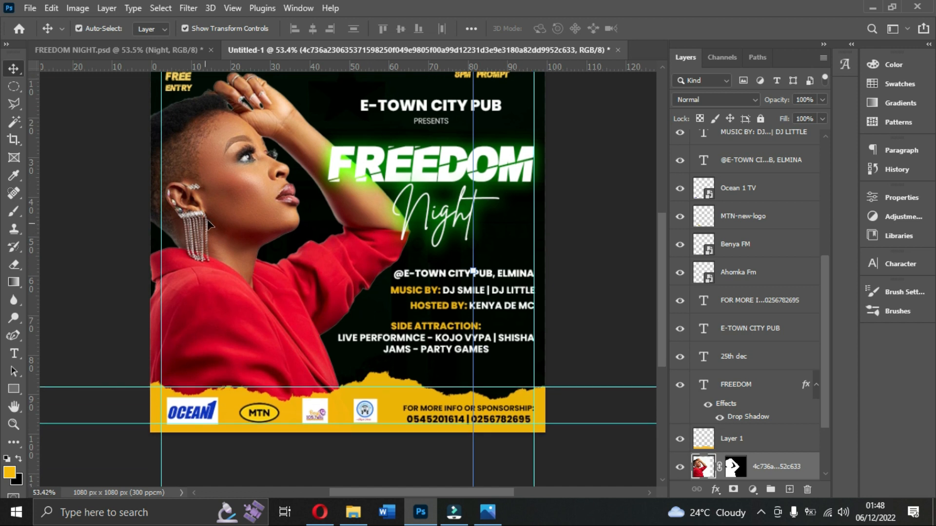
{"action": "scroll", "coordinate": [708, 471], "scroll_direction": "down", "scroll_amount": 2}
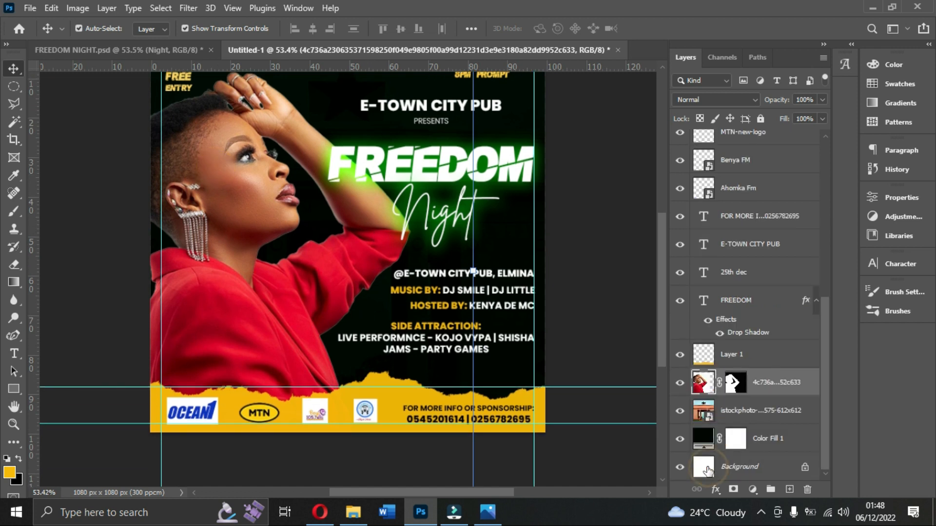
{"action": "left_click", "coordinate": [789, 490]}
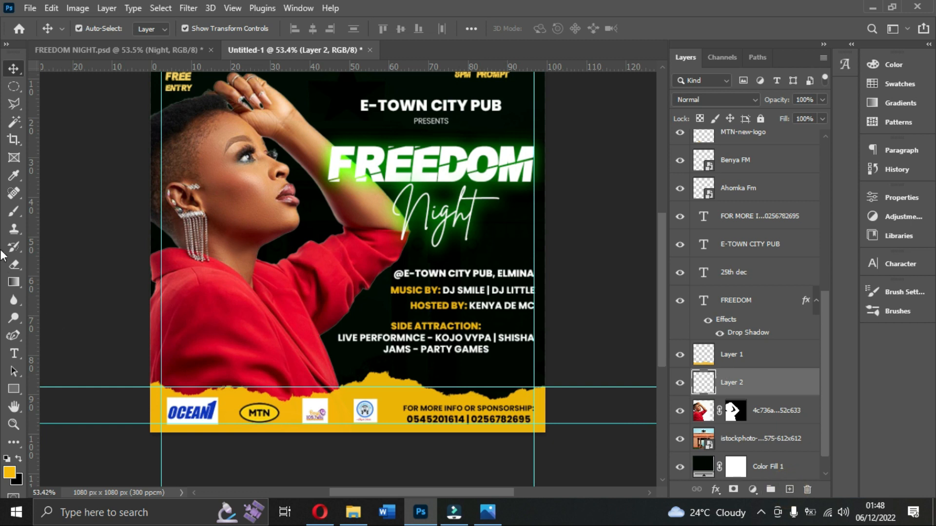
Choose the Soft Round brush from General Brushes in place of the torn-paper brush.
{"action": "left_click", "coordinate": [13, 212]}
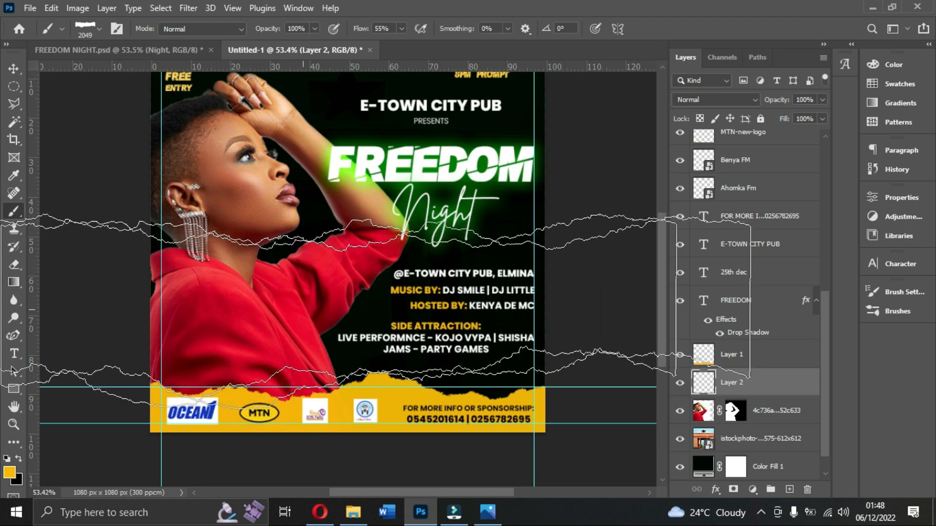
{"action": "left_click", "coordinate": [96, 31]}
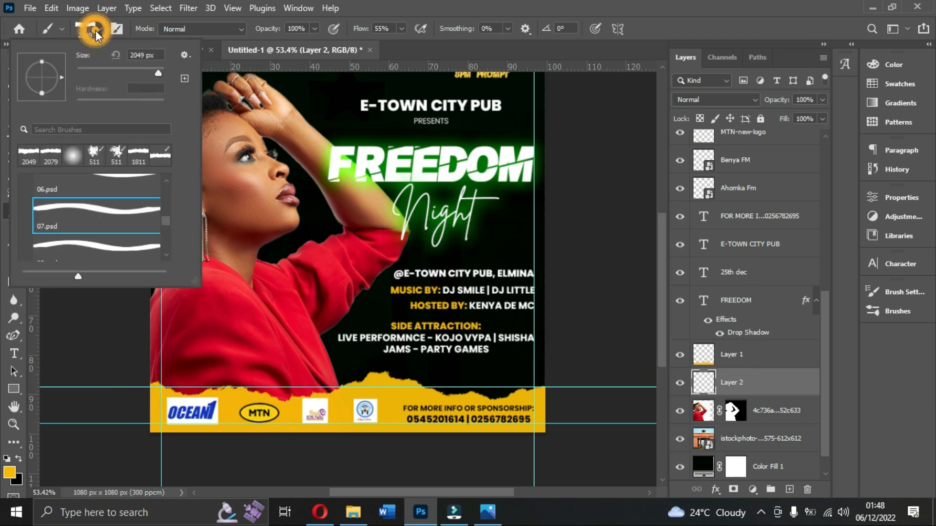
{"action": "scroll", "coordinate": [81, 220], "scroll_direction": "up", "scroll_amount": 6}
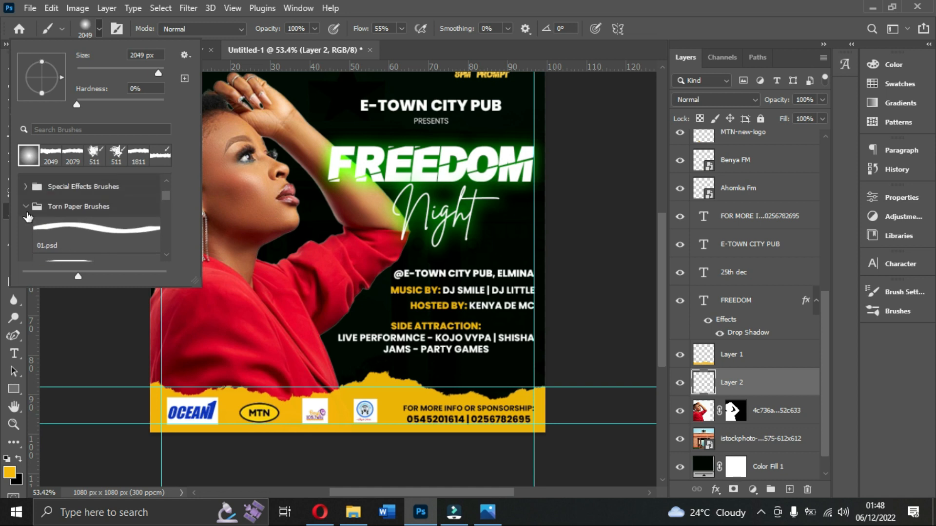
{"action": "left_click", "coordinate": [26, 207]}
{"action": "scroll", "coordinate": [31, 195], "scroll_direction": "up", "scroll_amount": 3}
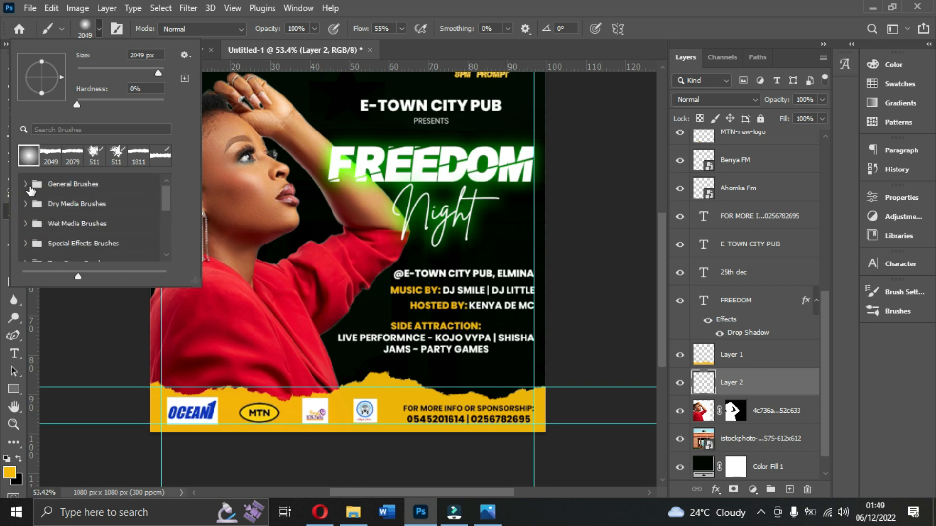
{"action": "left_click", "coordinate": [28, 186]}
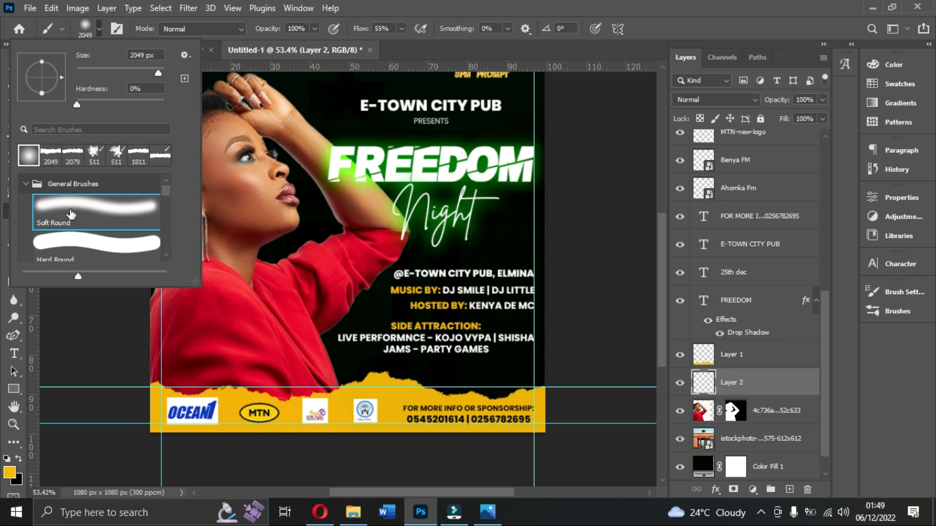
{"action": "left_click", "coordinate": [25, 183]}
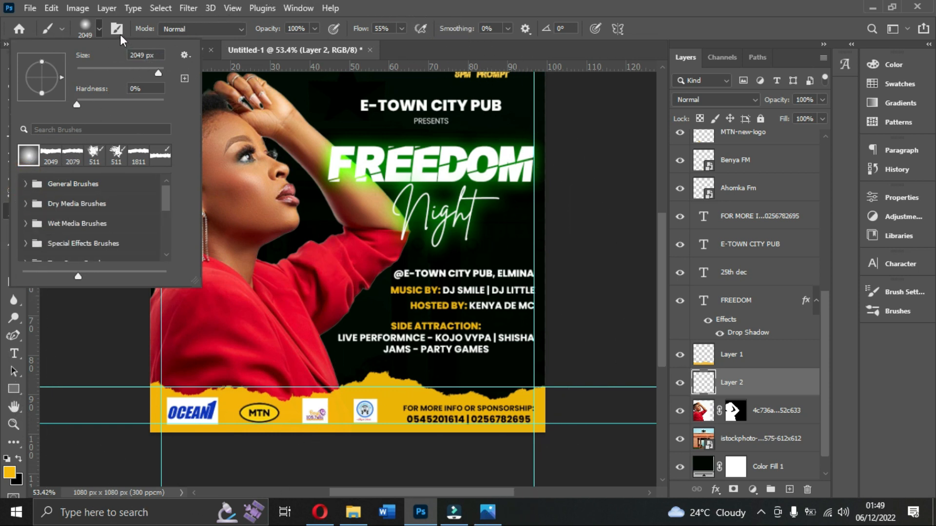
Try brush sizes of 800 px and 1000 px and settle on 900 px.
{"action": "double_click", "coordinate": [140, 54]}
{"action": "type", "text": "800"}
{"action": "double_click", "coordinate": [151, 54]}
{"action": "type", "text": "1000"}
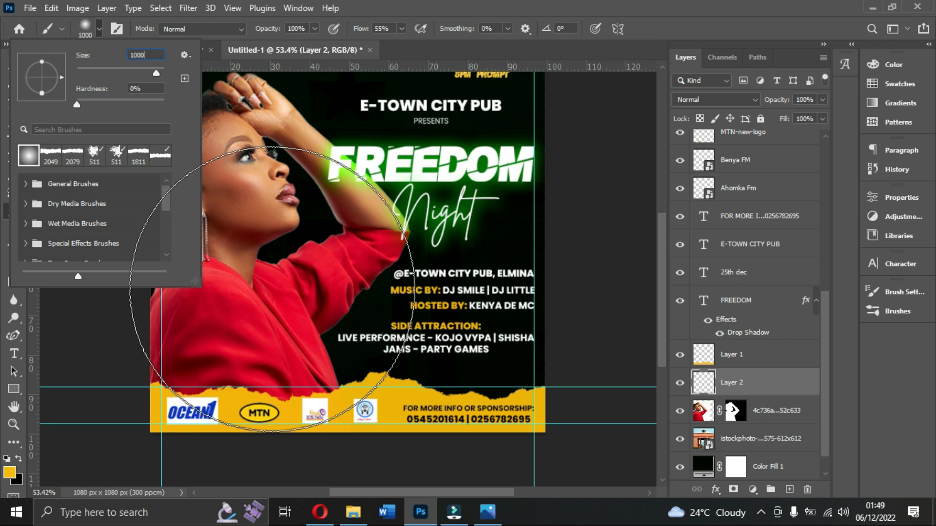
{"action": "double_click", "coordinate": [151, 55]}
{"action": "type", "text": "900"}
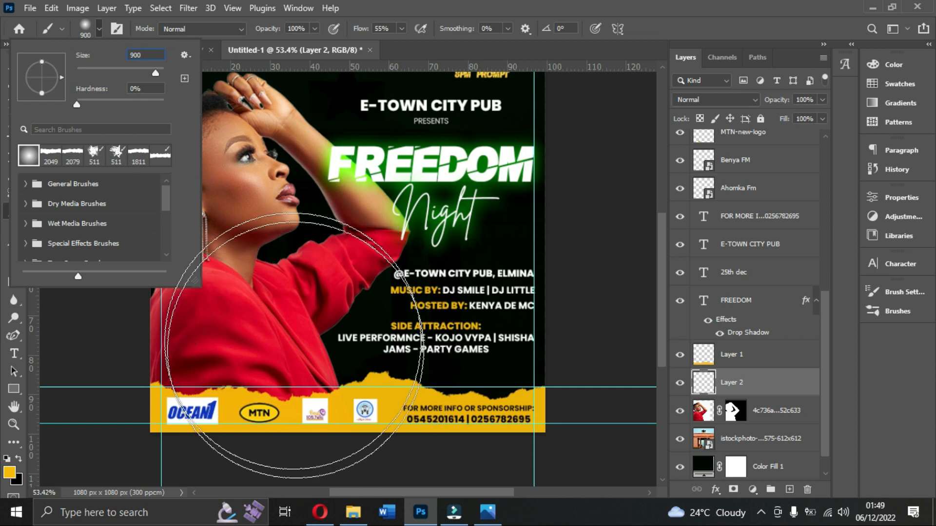
Set the foreground colour to bright green #9ef72e, sampled from the glow around the FREEDOM title.
{"action": "left_click", "coordinate": [10, 472]}
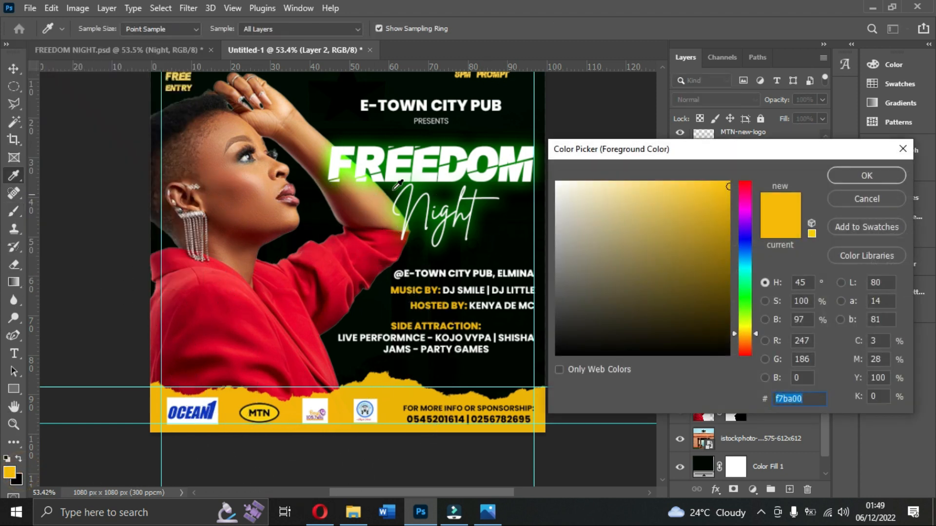
{"action": "left_click", "coordinate": [348, 170]}
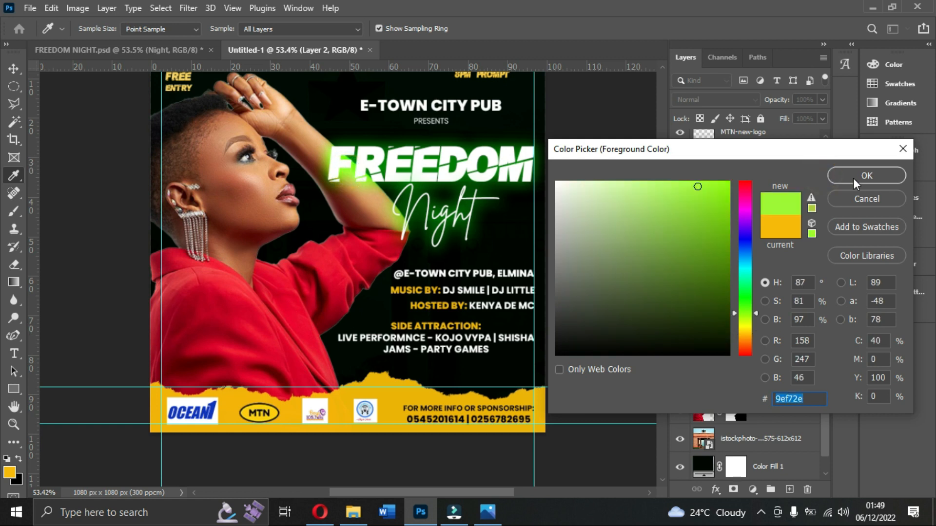
{"action": "left_click", "coordinate": [829, 177]}
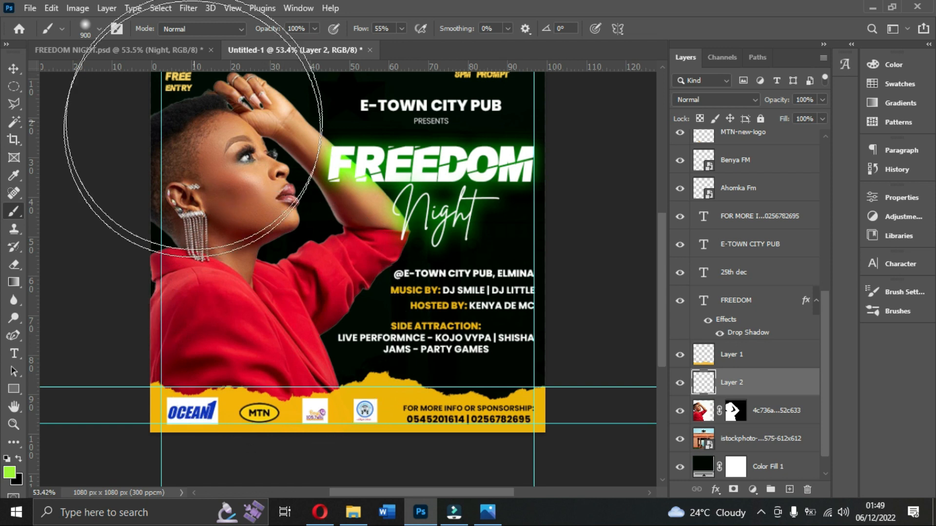
Set the brush size to 1000 px and paint a soft green glow over the woman's jacket and chin area.
{"action": "left_click", "coordinate": [99, 28]}
{"action": "left_click", "coordinate": [145, 54]}
{"action": "type", "text": "1000"}
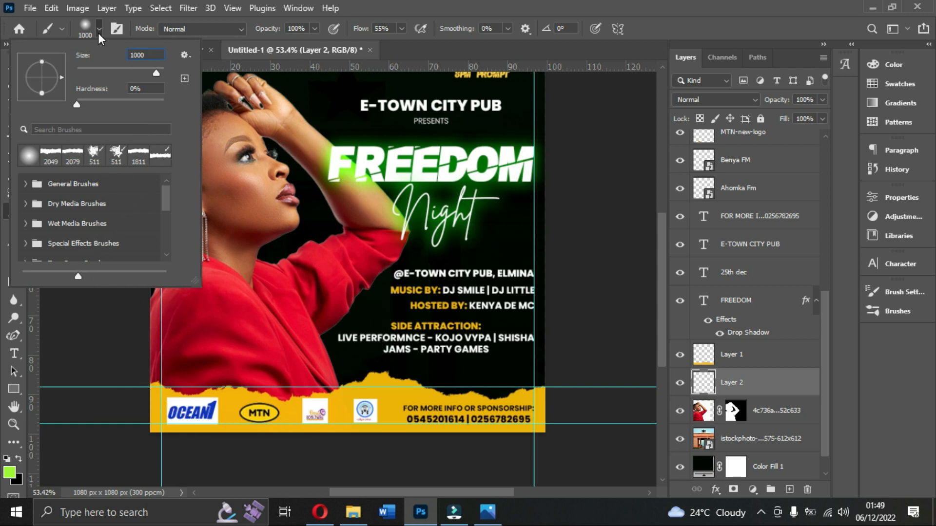
{"action": "left_click", "coordinate": [98, 33]}
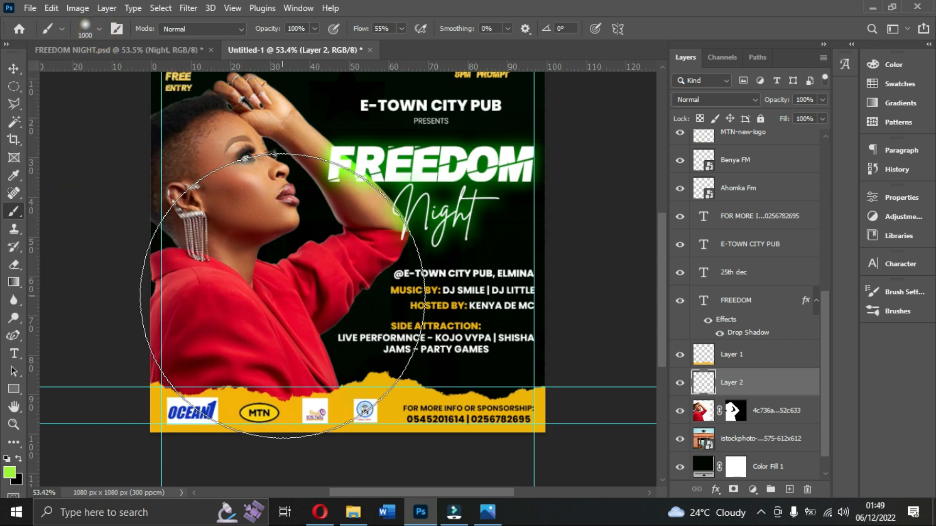
{"action": "left_click_drag", "start_coordinate": [282, 297], "coordinate": [331, 263]}
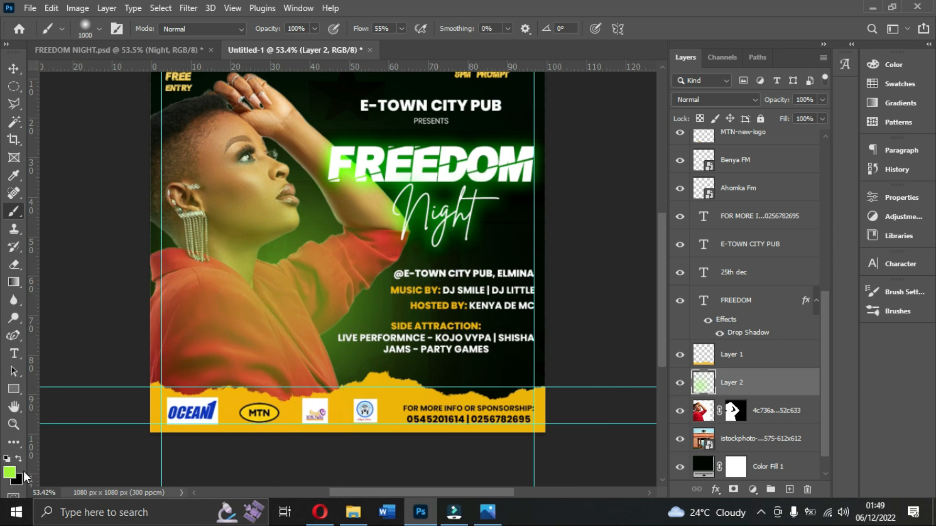
Try painting a soft yellow glow over the woman's jacket with the colour sampled from the torn strip, and undo it.
{"action": "left_click", "coordinate": [9, 472]}
{"action": "left_click", "coordinate": [433, 386]}
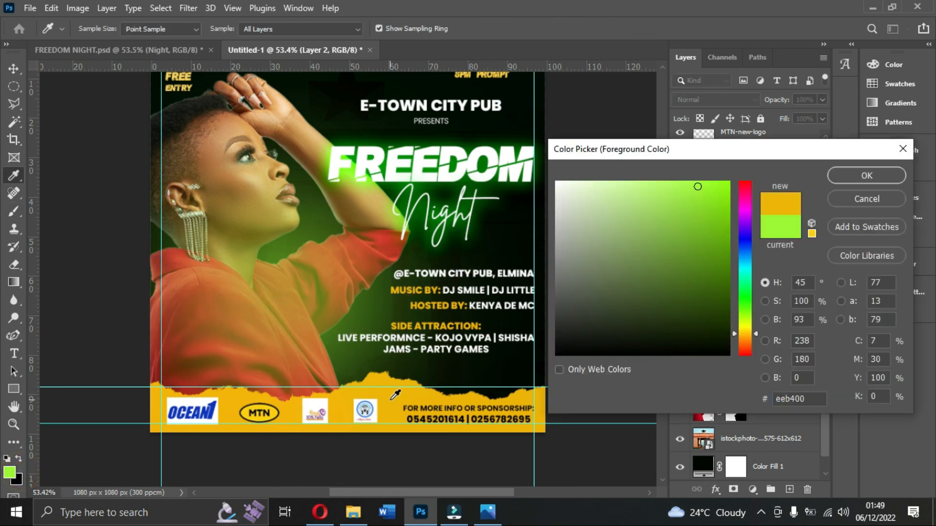
{"action": "left_click", "coordinate": [866, 176]}
{"action": "left_click", "coordinate": [261, 340]}
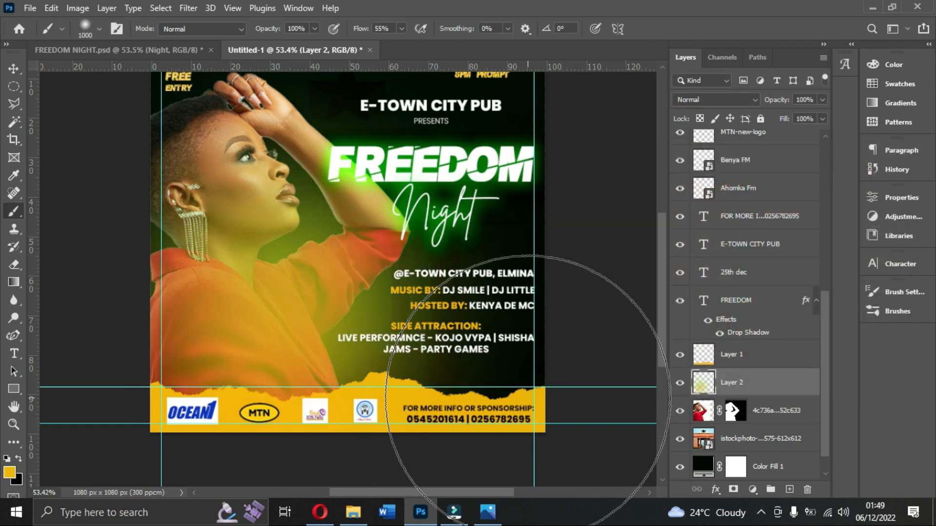
{"action": "key", "text": "ctrl+z"}
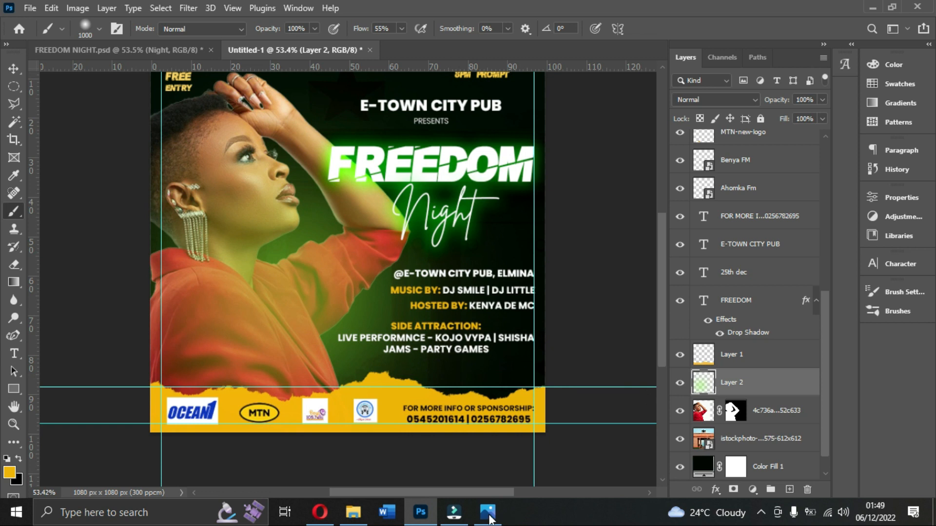
Check the reference flyer and set the green glow layer's blend mode to Screen.
{"action": "left_click", "coordinate": [478, 517]}
{"action": "left_click", "coordinate": [477, 518]}
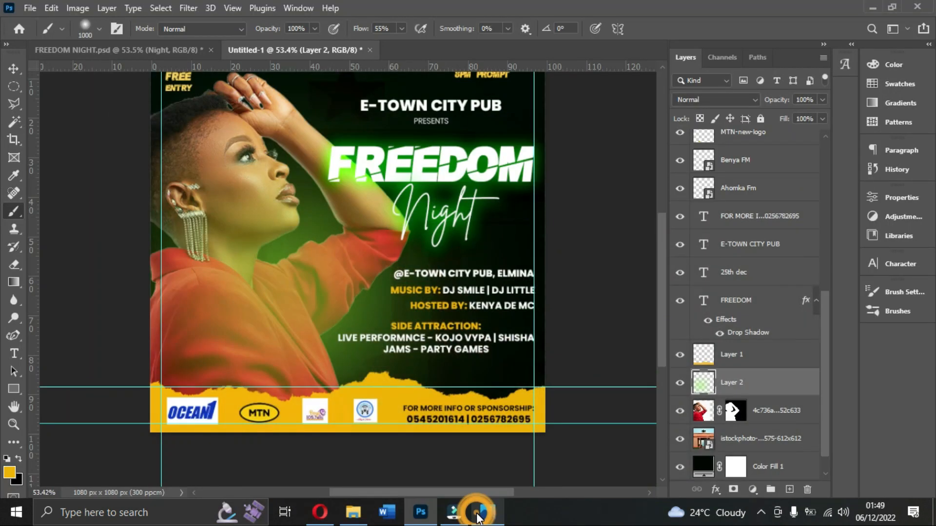
{"action": "left_click", "coordinate": [14, 69]}
{"action": "left_click", "coordinate": [696, 101]}
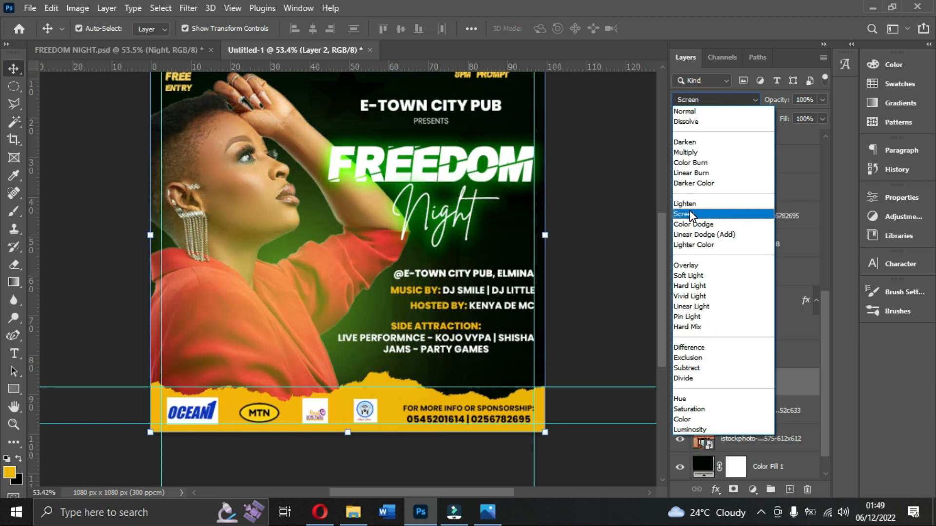
{"action": "left_click", "coordinate": [691, 214]}
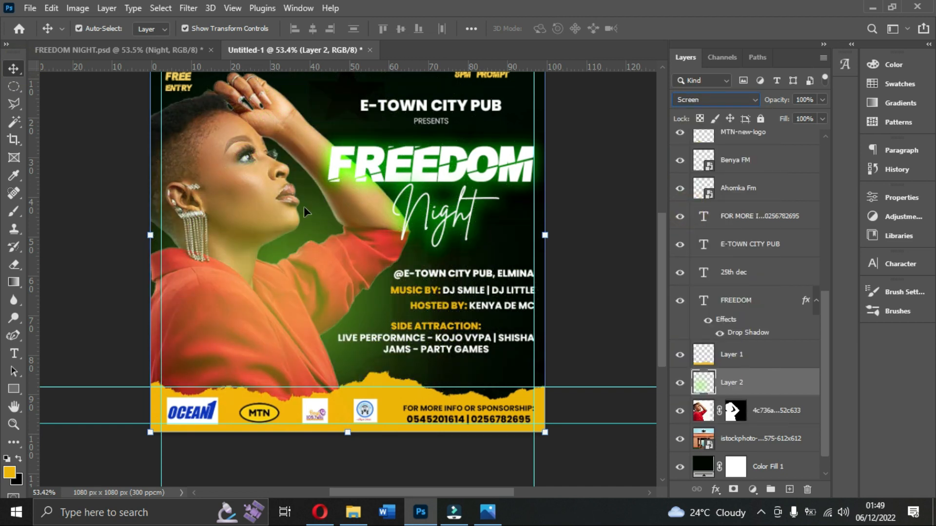
Enlarge the green glow layer to about 116%, extending it beyond the canvas's left edge.
{"action": "scroll", "coordinate": [312, 205], "scroll_direction": "up", "scroll_amount": 2}
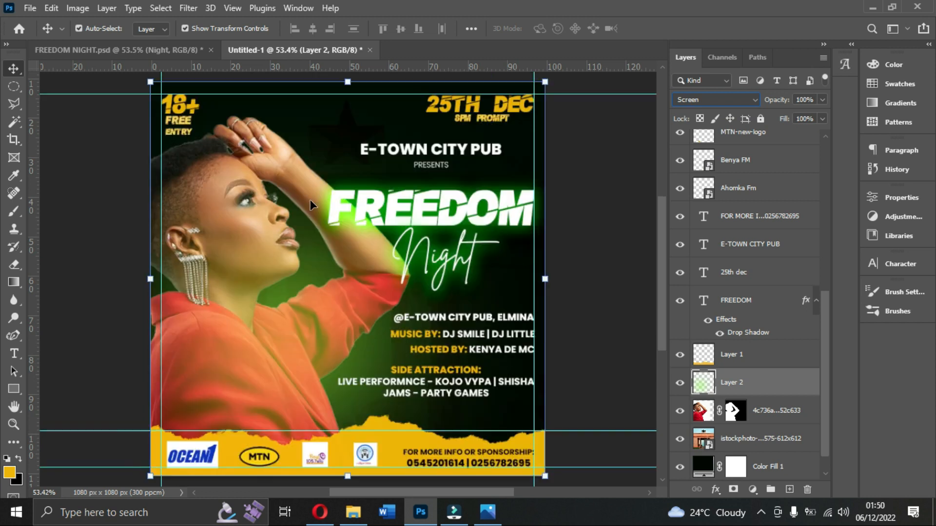
{"action": "left_click", "coordinate": [293, 313]}
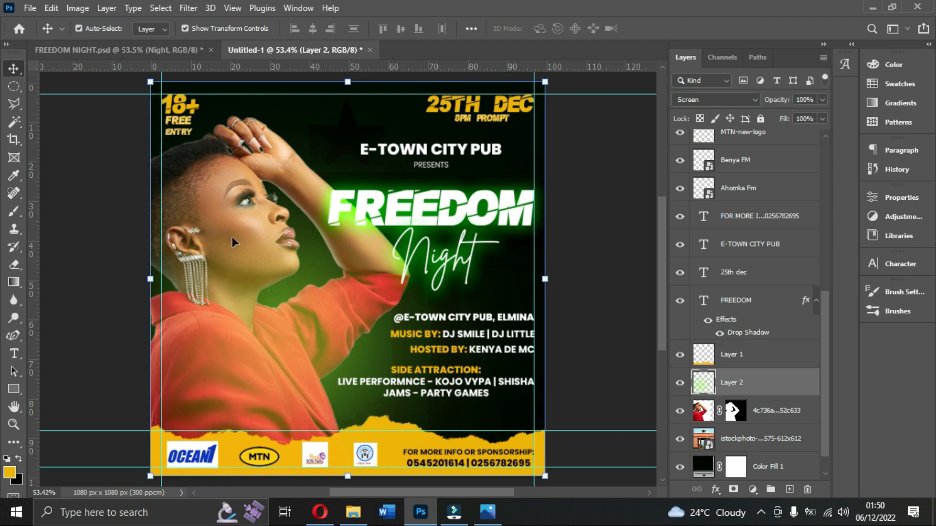
{"action": "left_click_drag", "start_coordinate": [146, 285], "coordinate": [84, 285]}
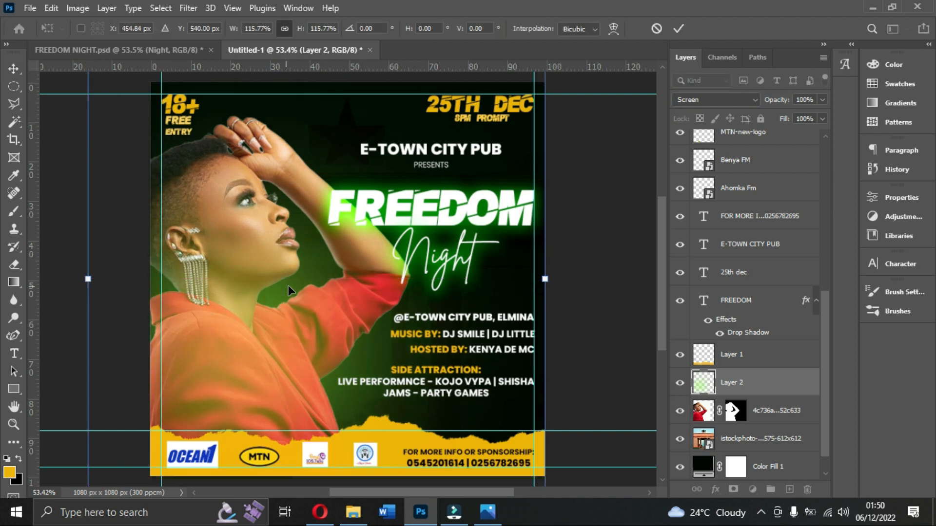
{"action": "double_click", "coordinate": [290, 291]}
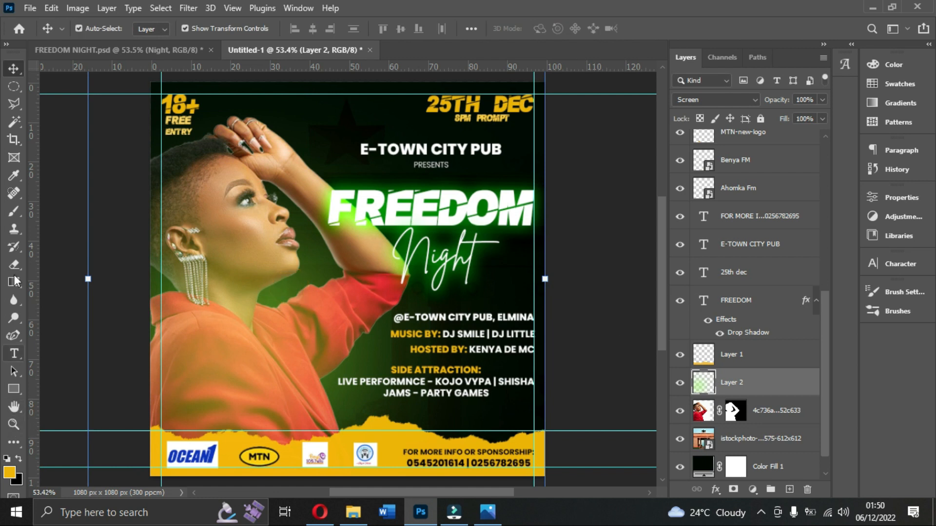
Try painting more soft glow over the woman with green #9dff31 sampled beside the FREEDOM title, and undo the strokes.
{"action": "left_click", "coordinate": [13, 213]}
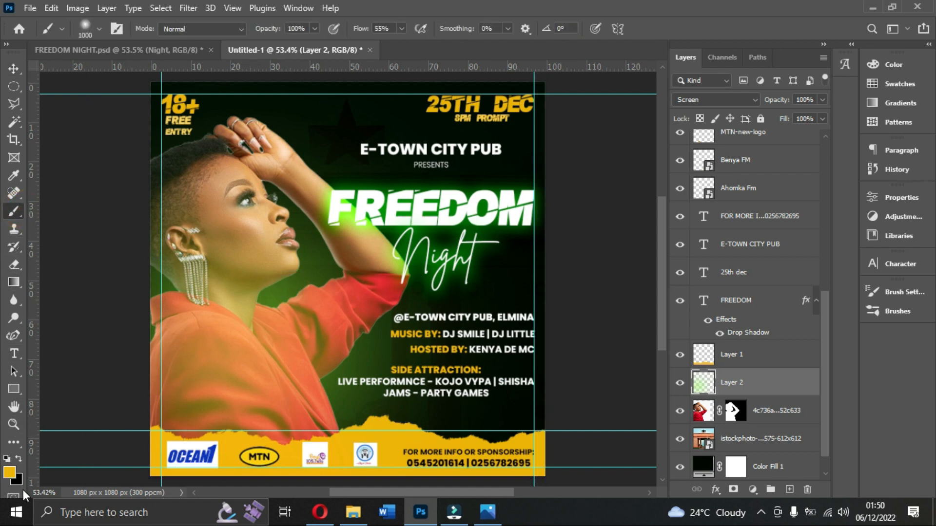
{"action": "left_click", "coordinate": [8, 476]}
{"action": "left_click", "coordinate": [354, 211]}
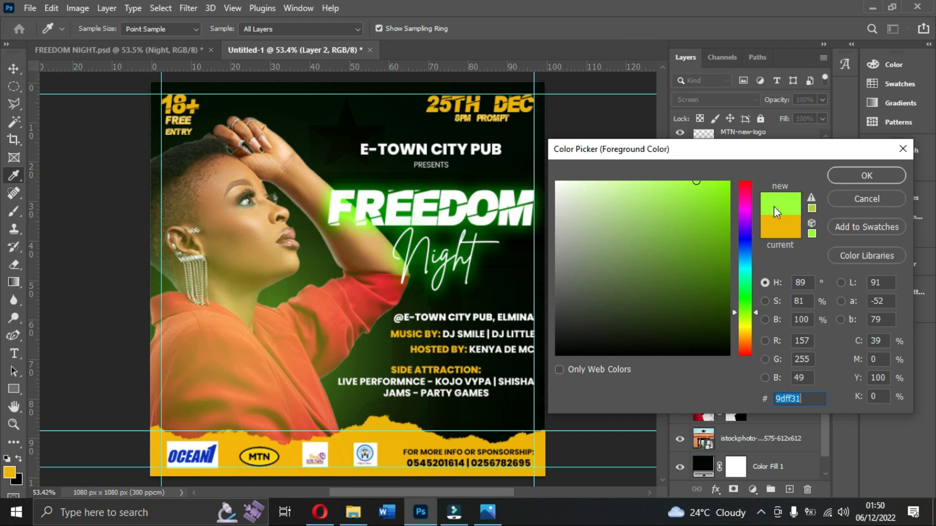
{"action": "left_click", "coordinate": [846, 183]}
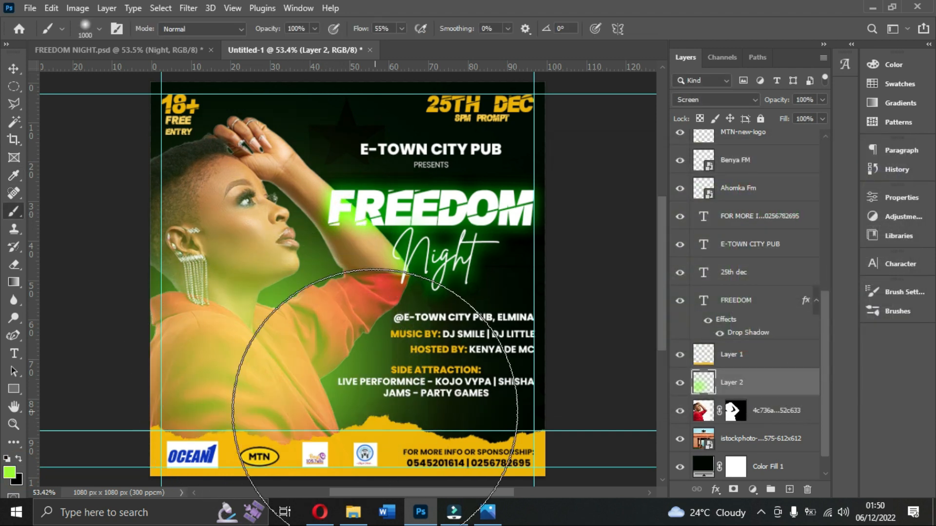
{"action": "key", "text": "ctrl+z"}
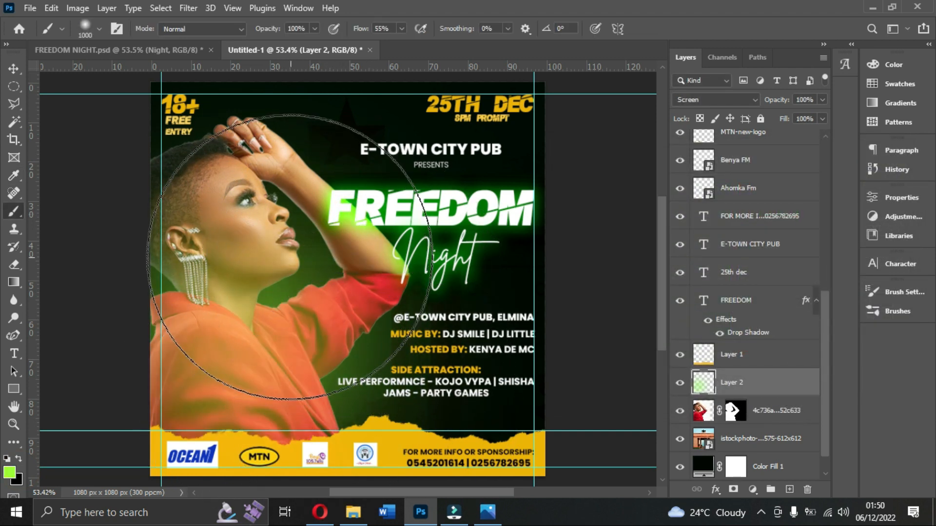
{"action": "left_click", "coordinate": [262, 224]}
{"action": "key", "text": "ctrl+z"}
{"action": "key", "text": "ctrl+z"}
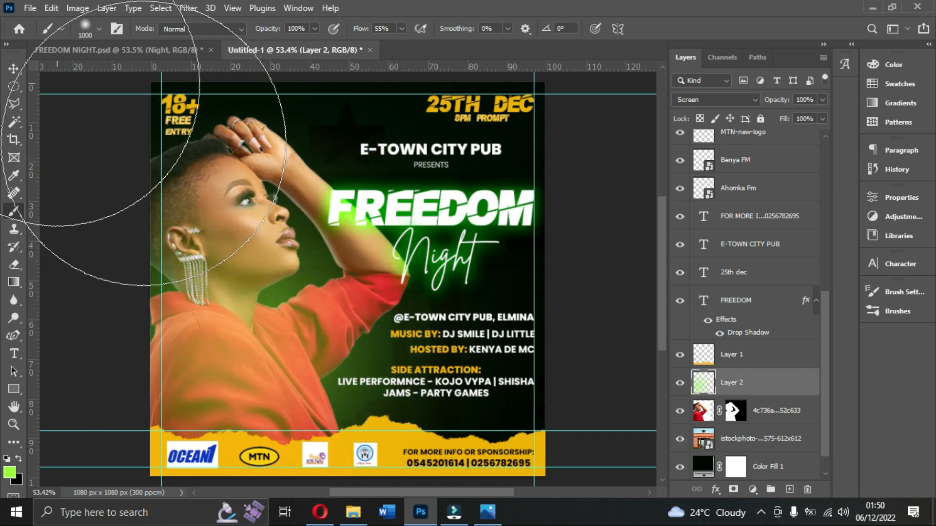
Scale the green glow layer down to about 92%, pulling its right edge inward.
{"action": "left_click", "coordinate": [13, 68]}
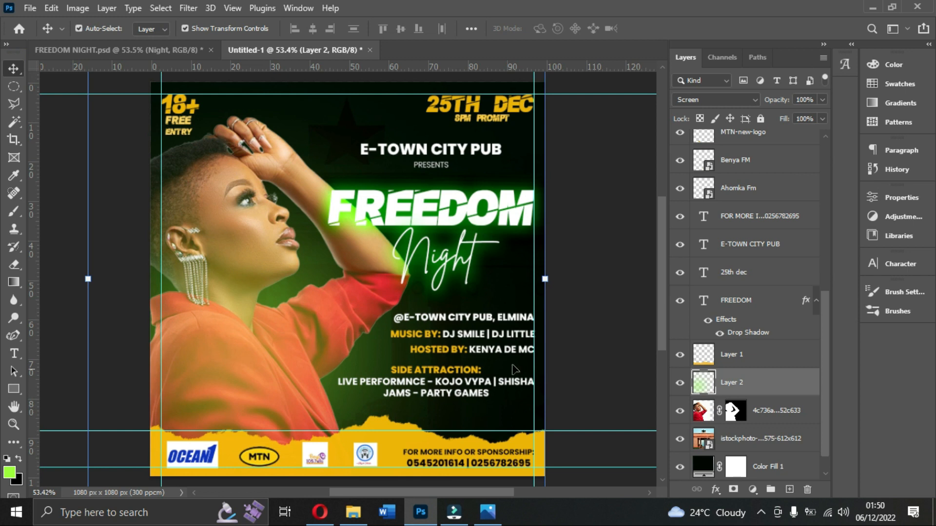
{"action": "left_click_drag", "start_coordinate": [545, 281], "coordinate": [510, 282]}
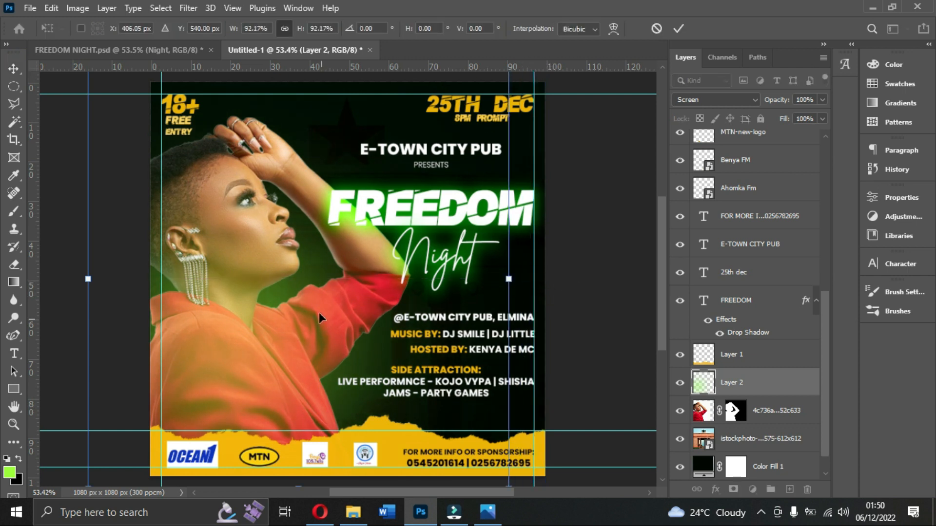
{"action": "key", "text": "Return"}
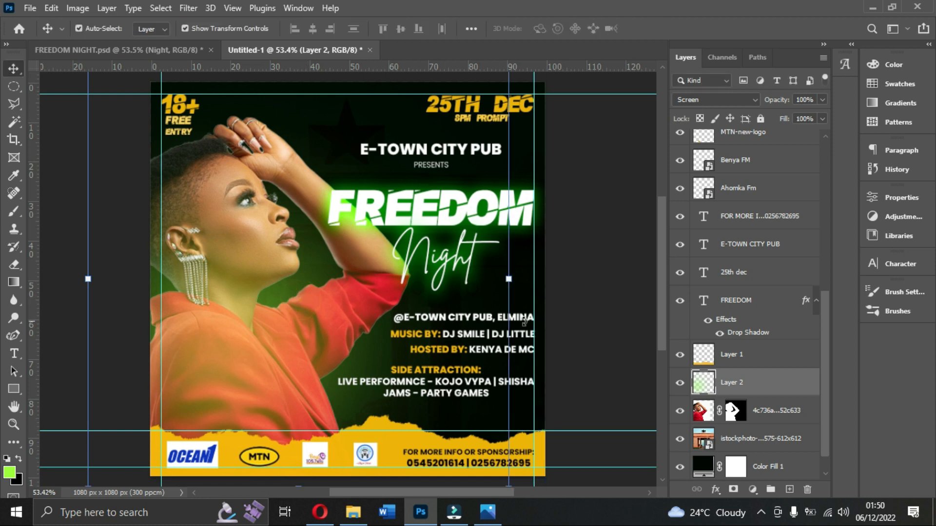
Deselect the green glow layer and compare the flyer with the Freedom night.jpg reference image.
{"action": "left_click", "coordinate": [574, 321]}
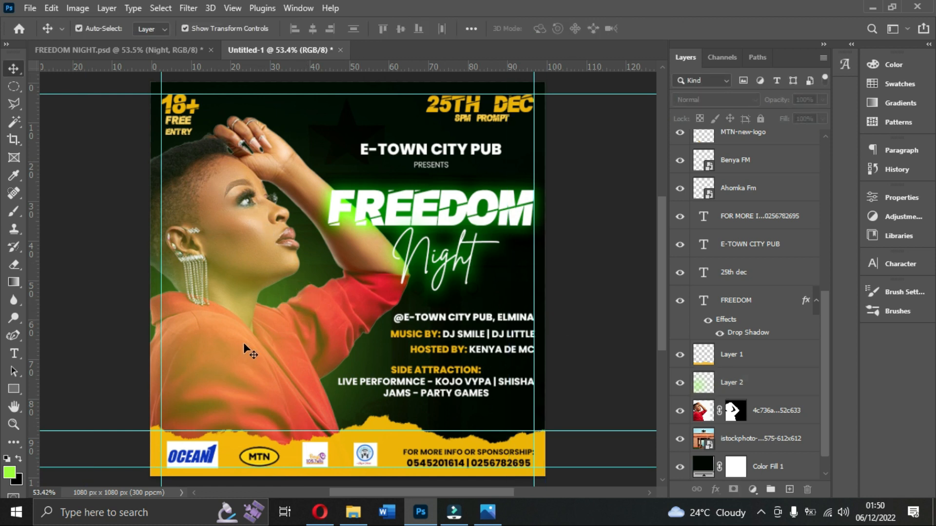
{"action": "left_click", "coordinate": [487, 514]}
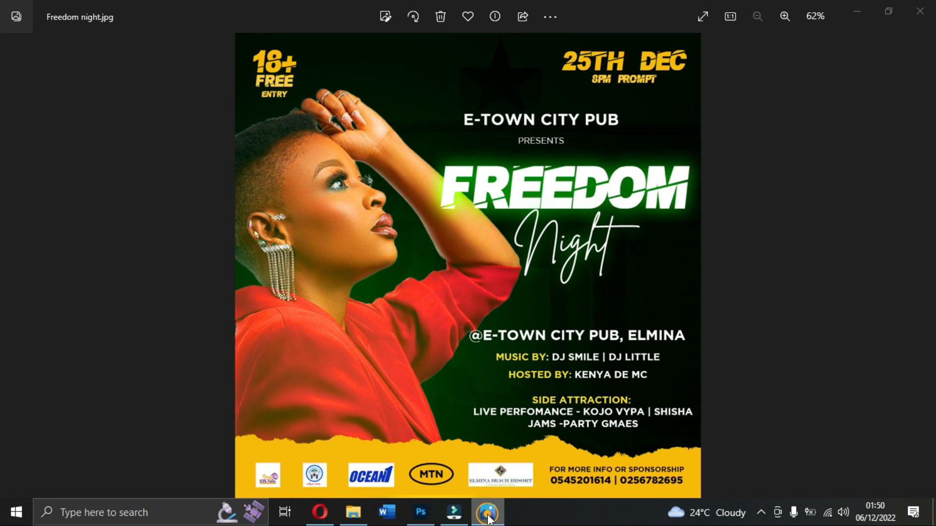
{"action": "left_click", "coordinate": [488, 514]}
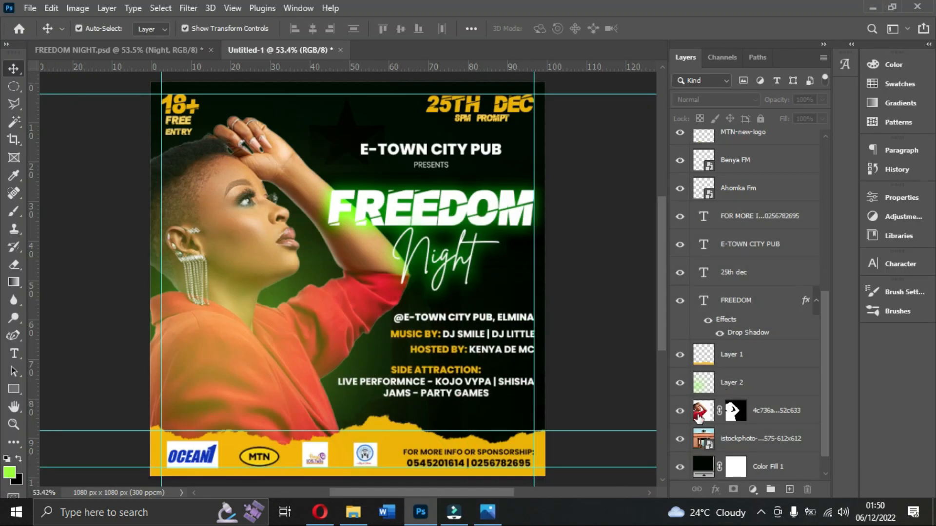
Shift the hue slightly toward orange and increase the saturation of the woman's photo layer with a Hue/Saturation adjustment.
{"action": "left_click", "coordinate": [703, 412]}
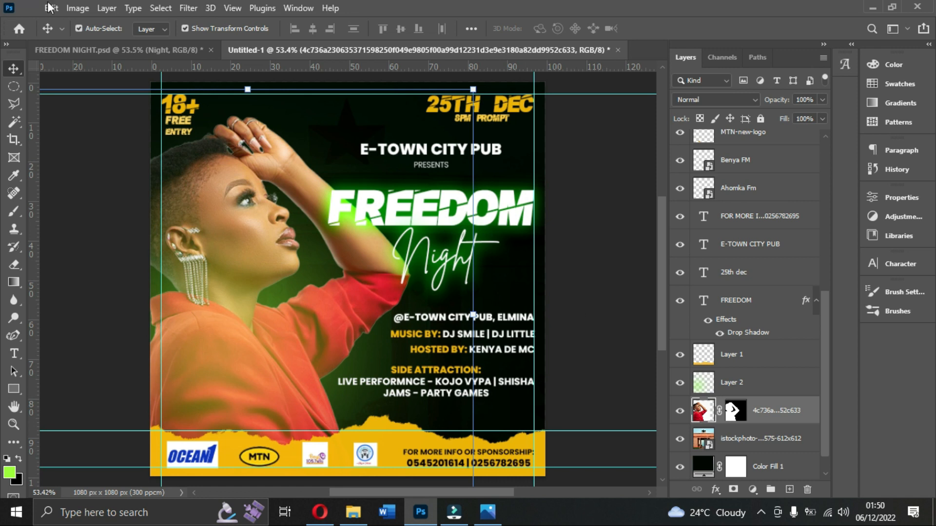
{"action": "left_click", "coordinate": [77, 8]}
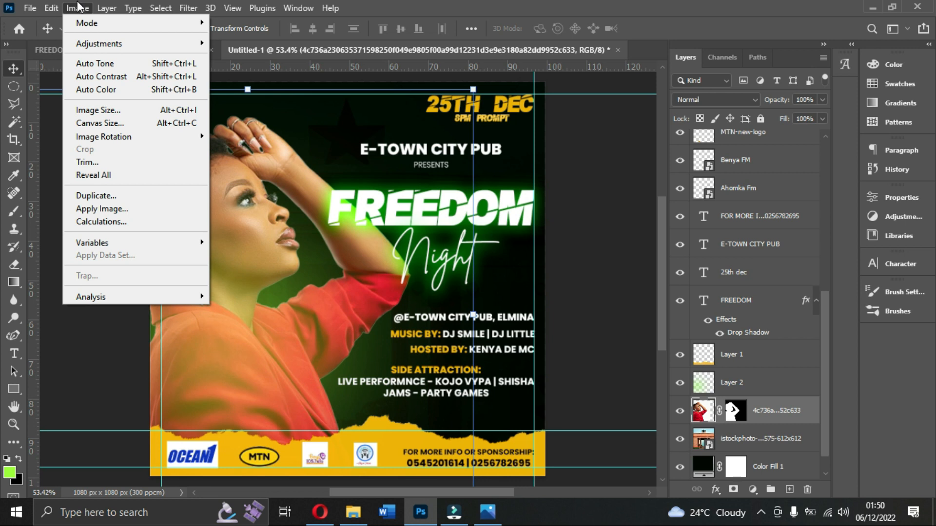
{"action": "mouse_move", "coordinate": [122, 45]}
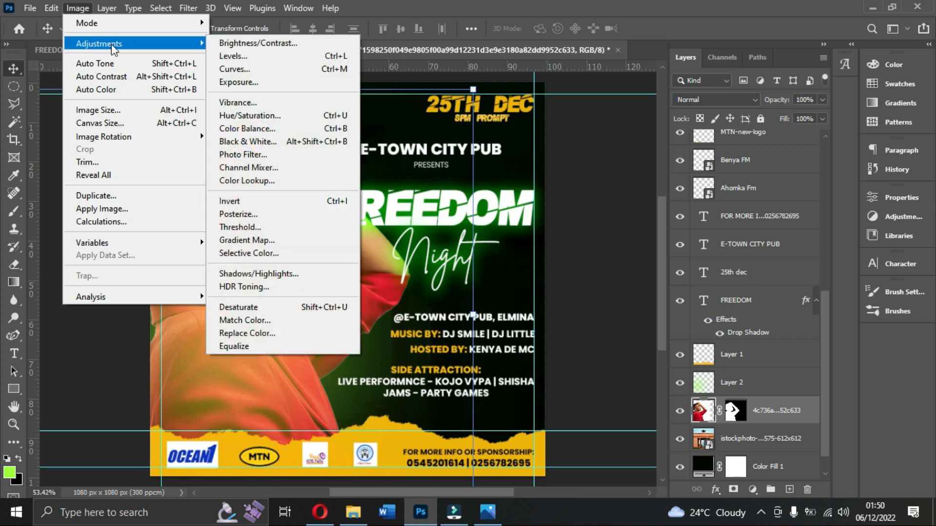
{"action": "left_click", "coordinate": [696, 405]}
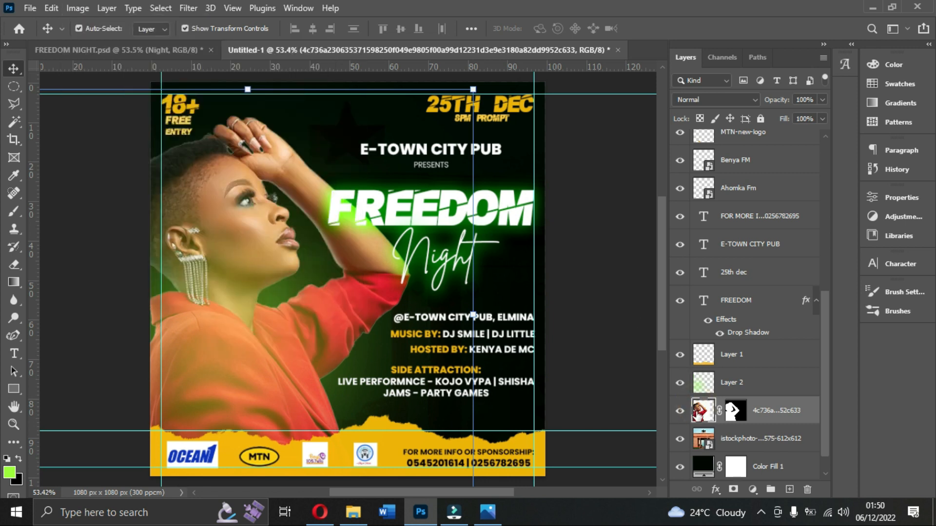
{"action": "left_click", "coordinate": [80, 9]}
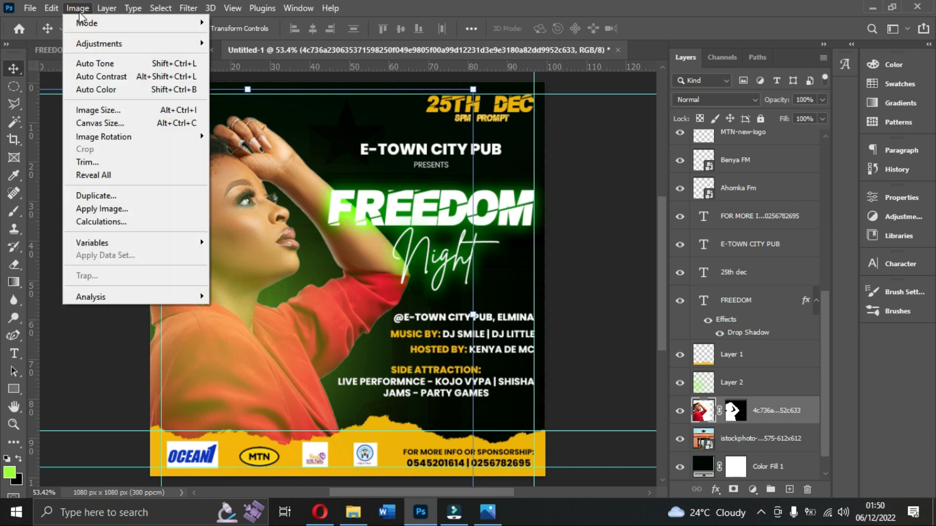
{"action": "mouse_move", "coordinate": [126, 44]}
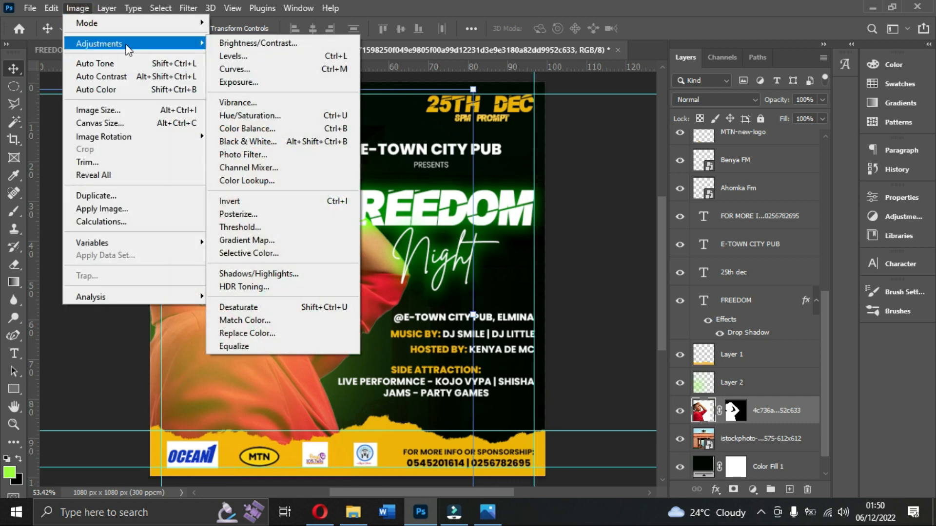
{"action": "left_click", "coordinate": [264, 115]}
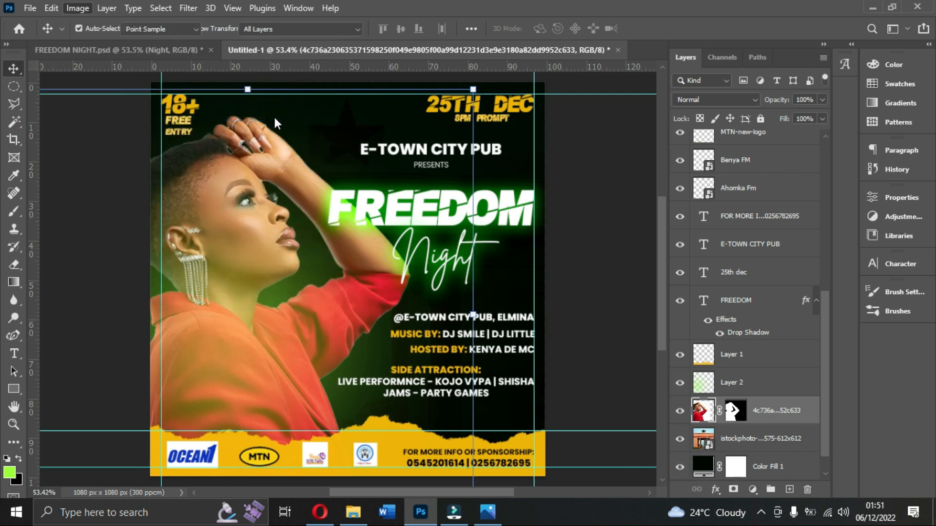
{"action": "mouse_move", "coordinate": [718, 219]}
{"action": "left_mouse_down"}
{"action": "mouse_move", "coordinate": [759, 216]}
{"action": "mouse_move", "coordinate": [670, 221]}
{"action": "mouse_move", "coordinate": [744, 226]}
{"action": "mouse_move", "coordinate": [713, 228]}
{"action": "mouse_move", "coordinate": [739, 236]}
{"action": "mouse_move", "coordinate": [677, 237]}
{"action": "mouse_move", "coordinate": [709, 235]}
{"action": "mouse_move", "coordinate": [732, 218]}
{"action": "left_mouse_up"}
{"action": "left_click", "coordinate": [763, 196]}
{"action": "type", "text": "0"}
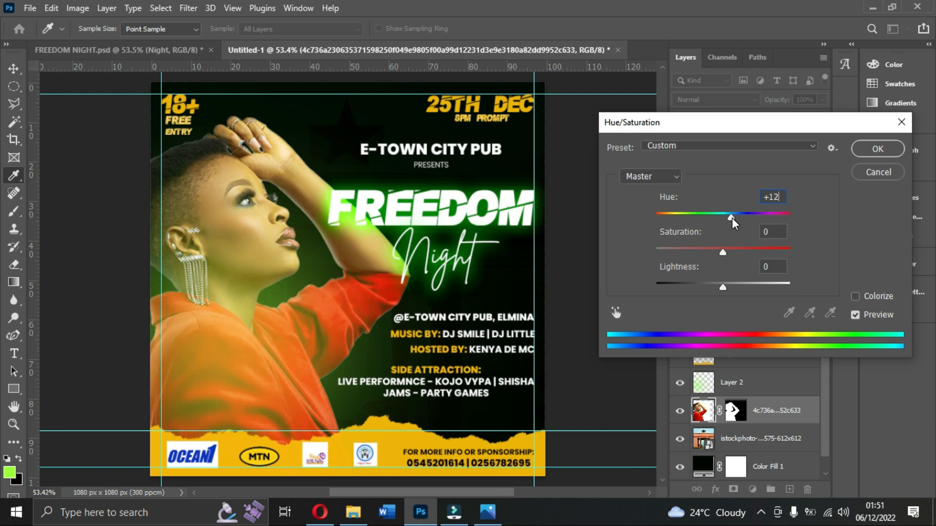
{"action": "left_click_drag", "start_coordinate": [723, 251], "coordinate": [735, 250]}
{"action": "left_click", "coordinate": [877, 148]}
{"action": "key", "text": "v"}
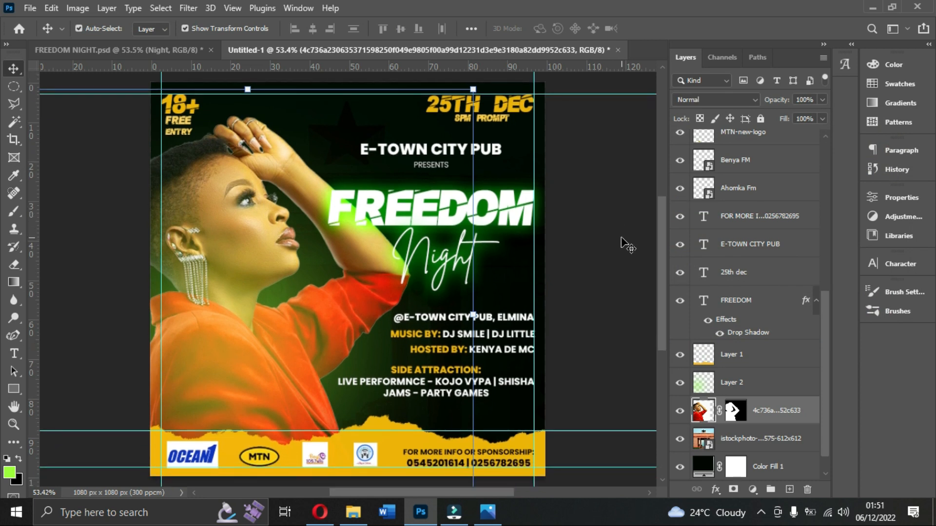
Look over the whole flyer with nothing selected, and select the FREEDOM title layer.
{"action": "key", "text": "ctrl+minus"}
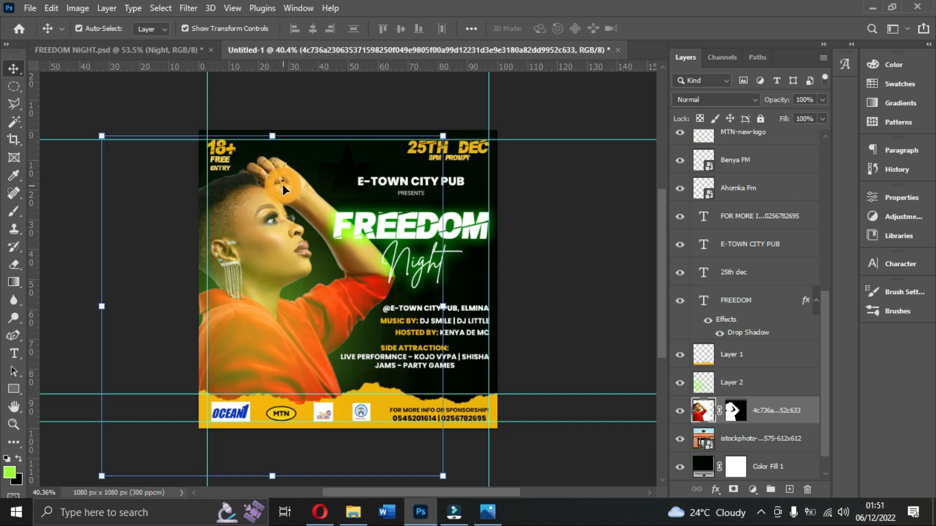
{"action": "left_click", "coordinate": [357, 108], "text": "ctrl"}
{"action": "scroll", "coordinate": [357, 108], "scroll_direction": "up", "scroll_amount": 2}
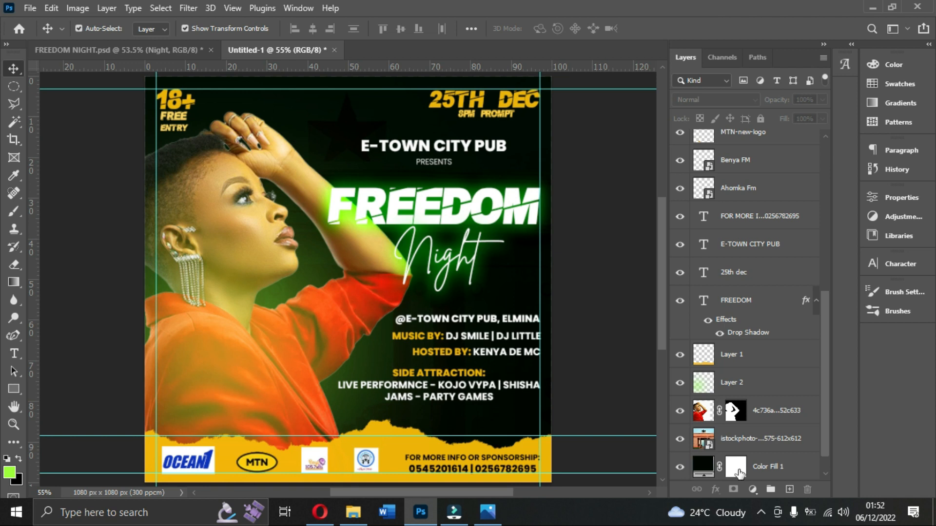
{"action": "left_click", "coordinate": [698, 410]}
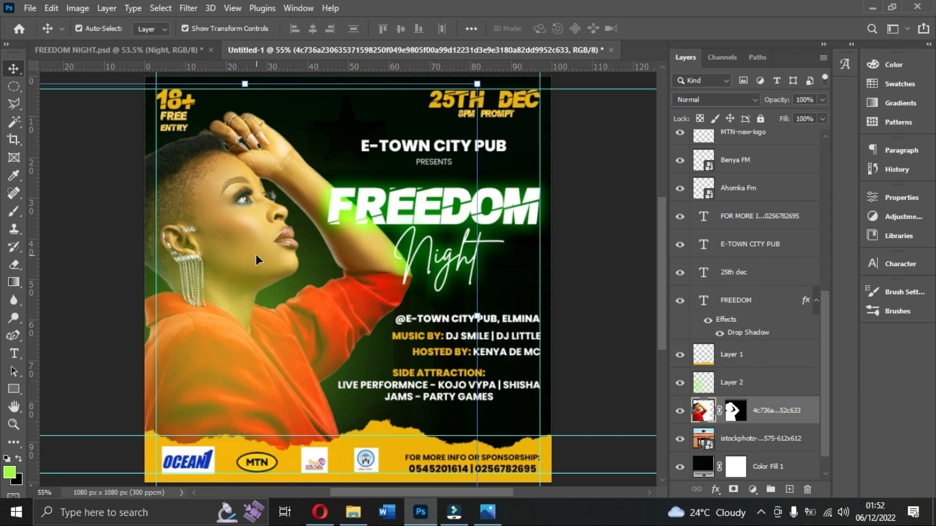
{"action": "left_click", "coordinate": [409, 207]}
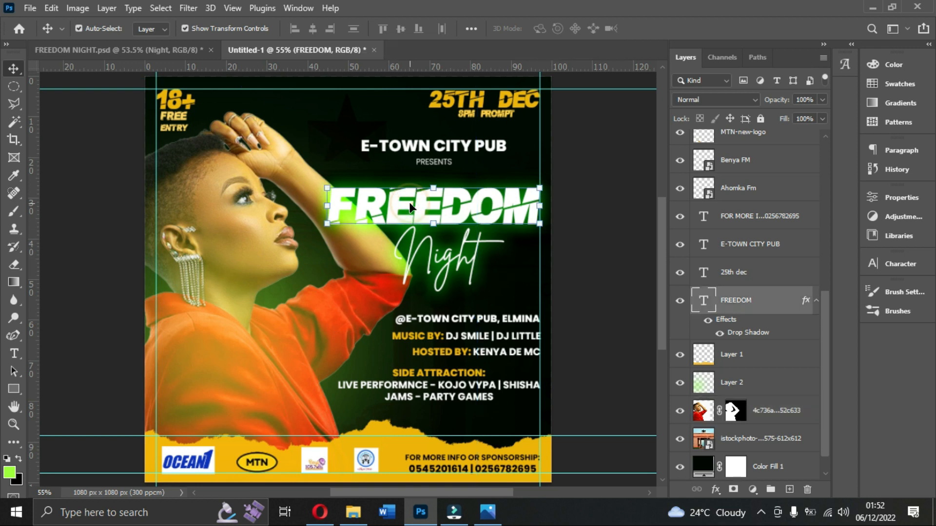